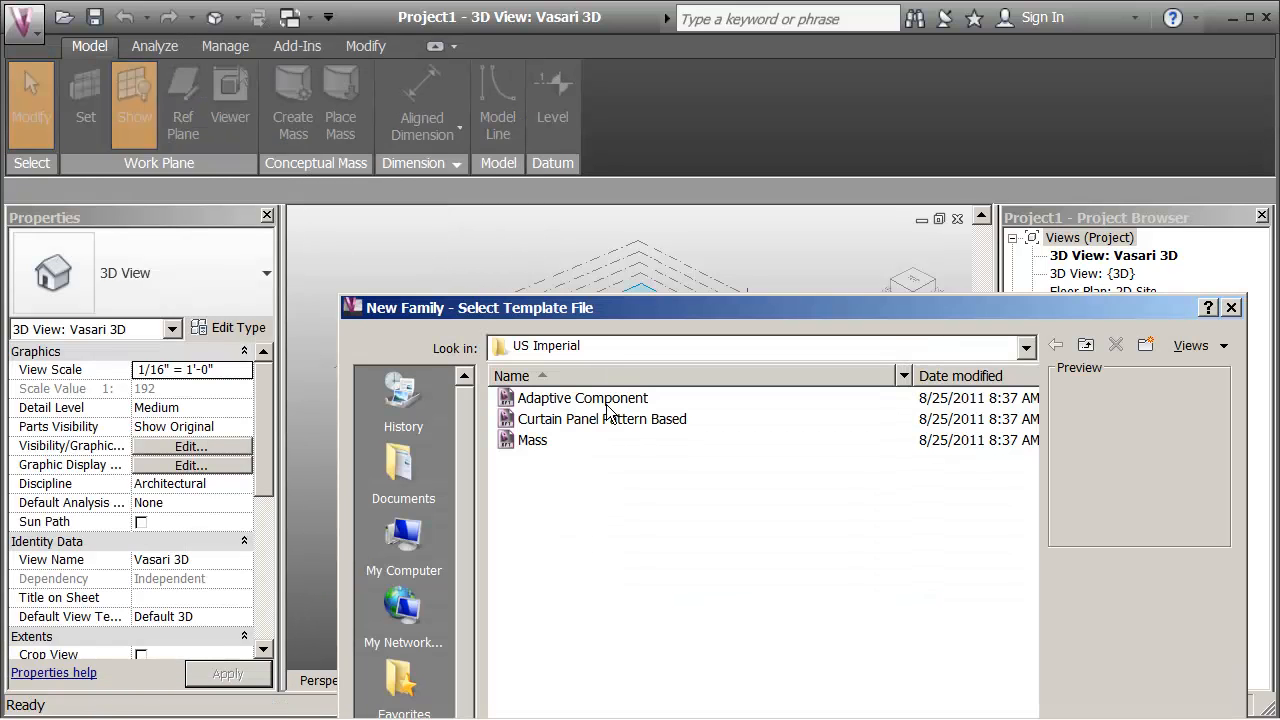
- Create a new family from the Curtain Panel Pattern Based template
{"action": "left_click_drag", "start_coordinate": [582, 306], "coordinate": [454, 24]}
{"action": "left_click", "coordinate": [420, 135]}
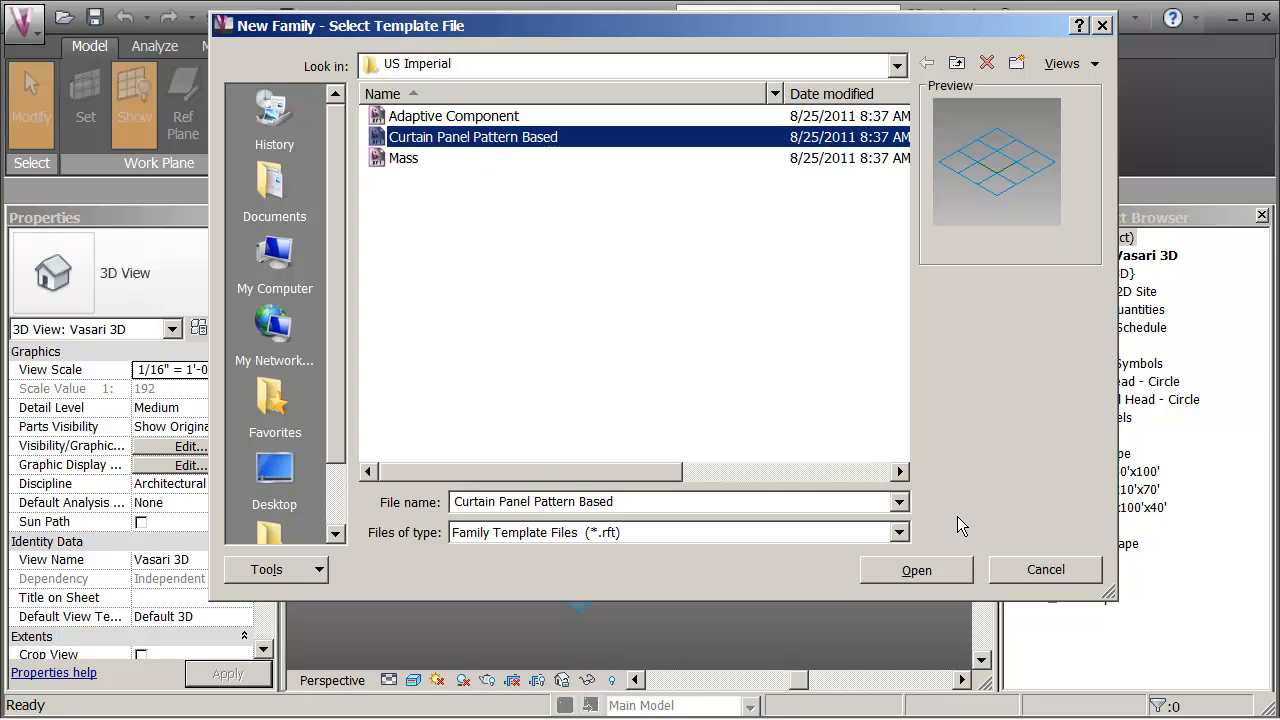
{"action": "left_click", "coordinate": [916, 569]}
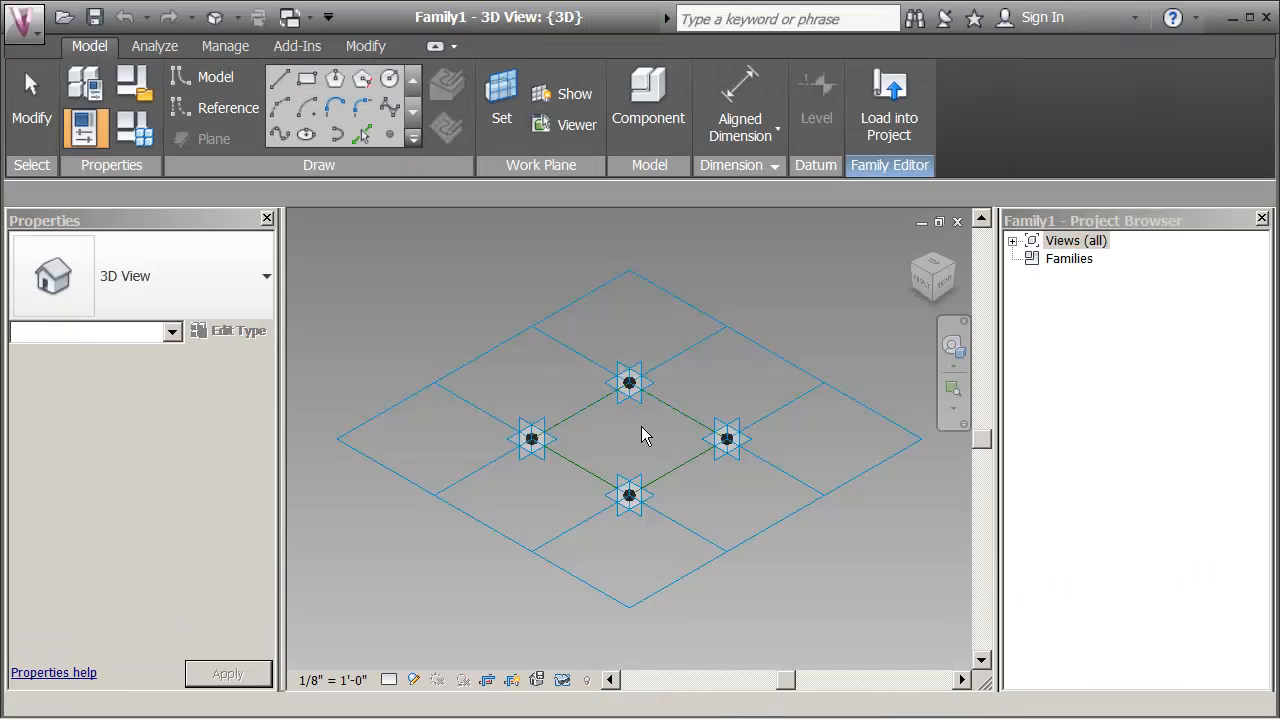
{"action": "scroll", "coordinate": [633, 451], "scroll_direction": "up", "scroll_amount": 3}
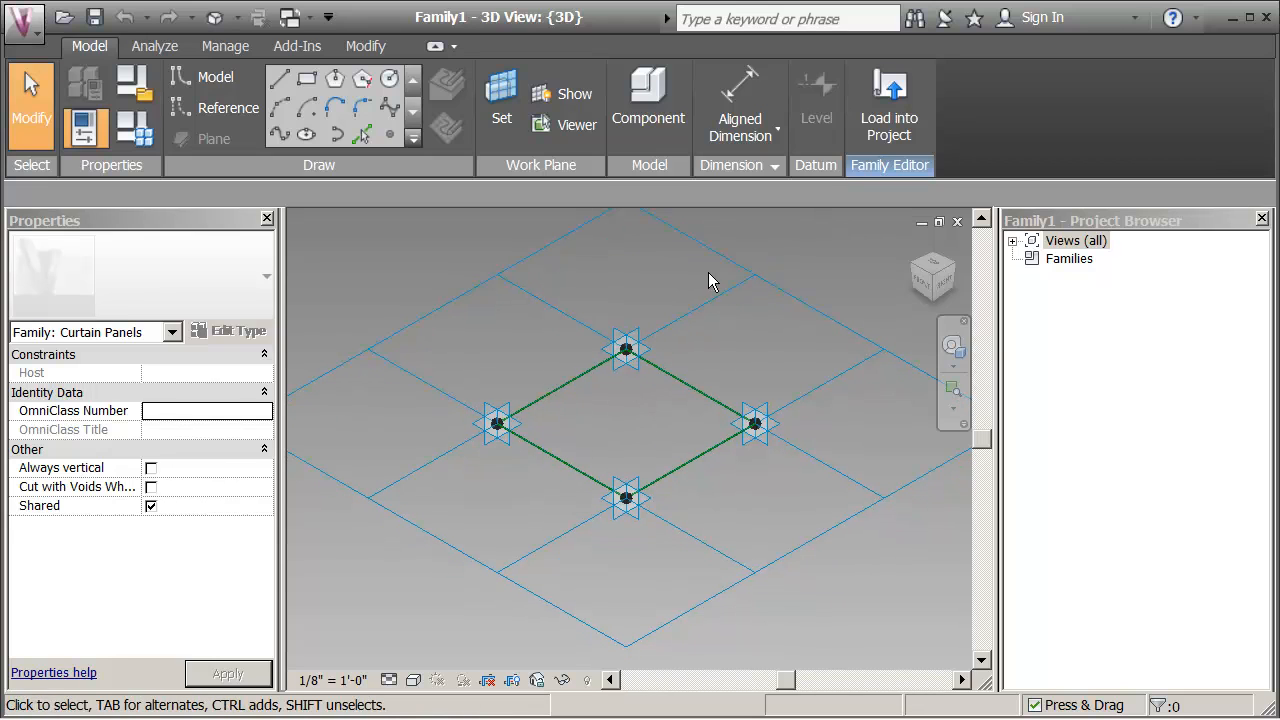
- Try raising adaptive placement point 3 vertically off the pattern grid, and undo the move
{"action": "left_click", "coordinate": [763, 408]}
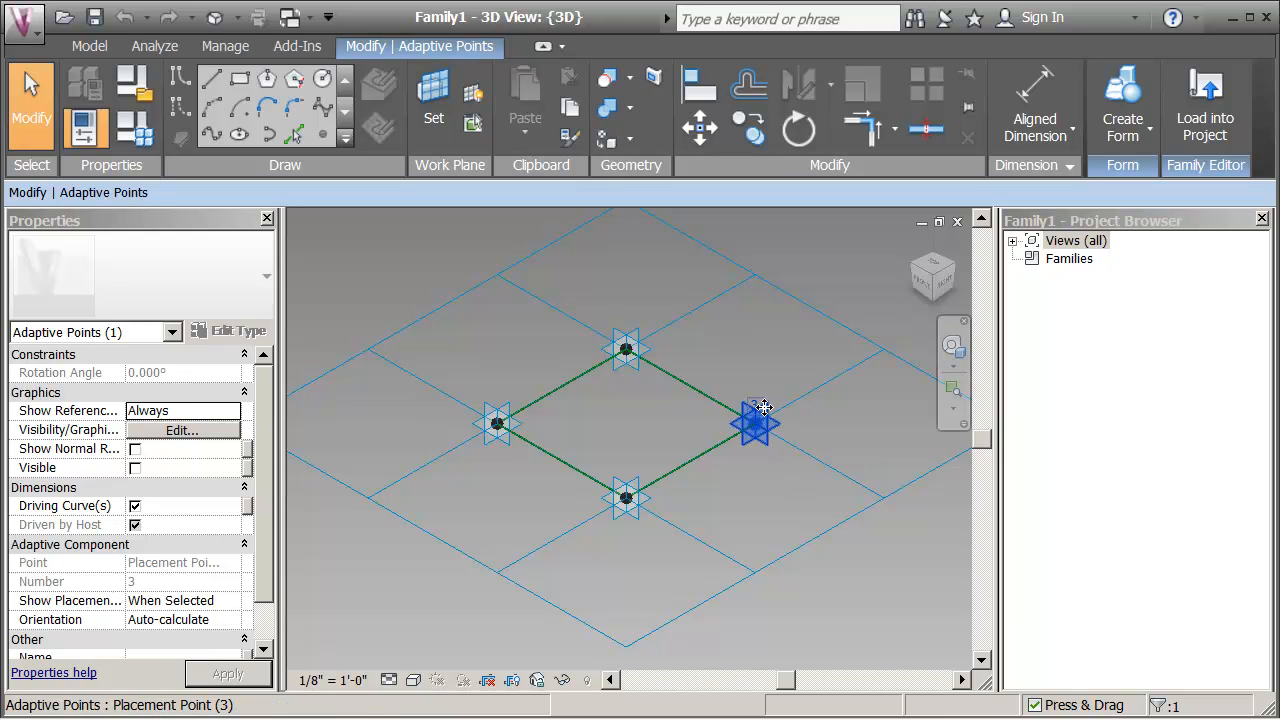
{"action": "left_click_drag", "start_coordinate": [763, 408], "coordinate": [763, 340]}
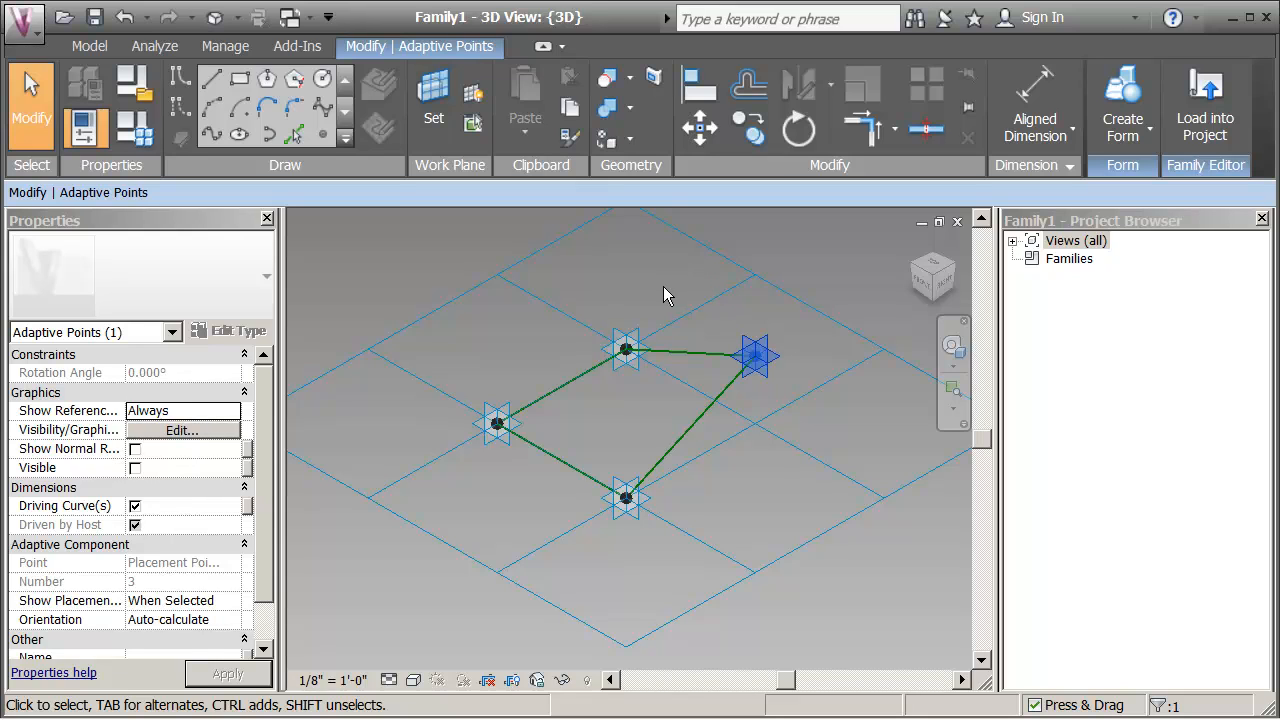
{"action": "key", "text": "ctrl+z"}
{"action": "key", "text": "Escape"}
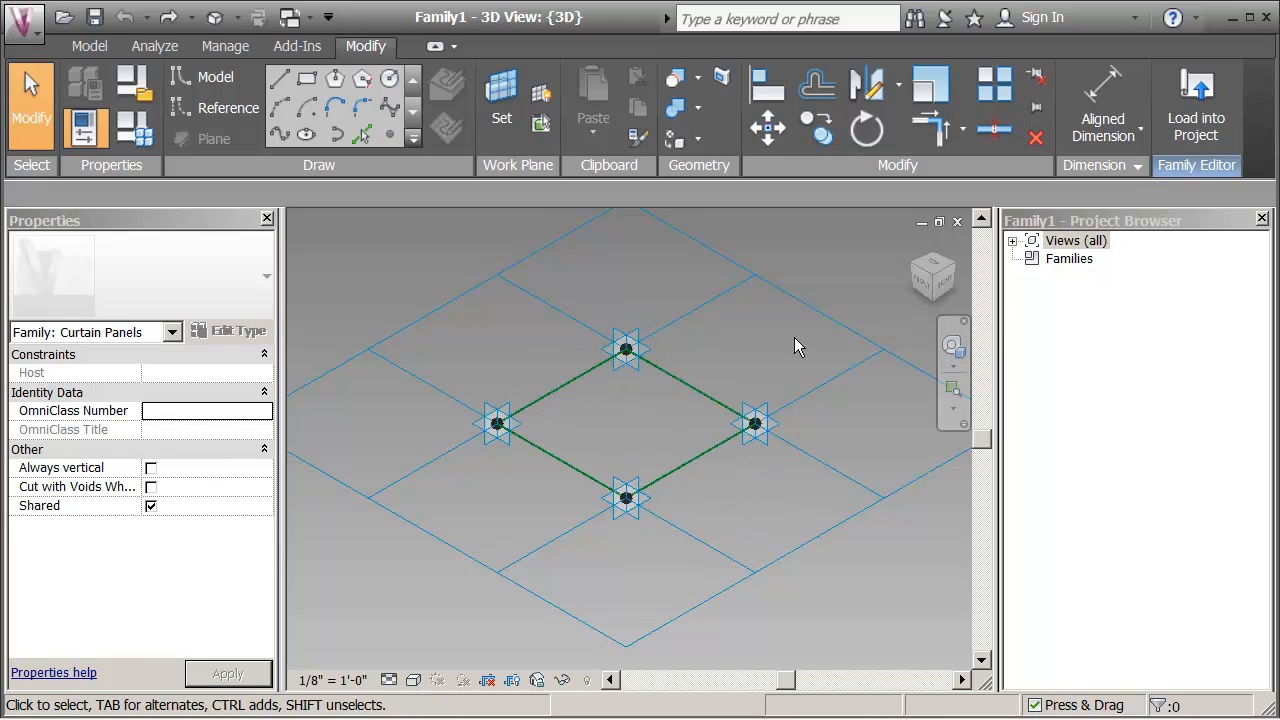
{"action": "scroll", "coordinate": [695, 303], "scroll_direction": "down", "scroll_amount": 1}
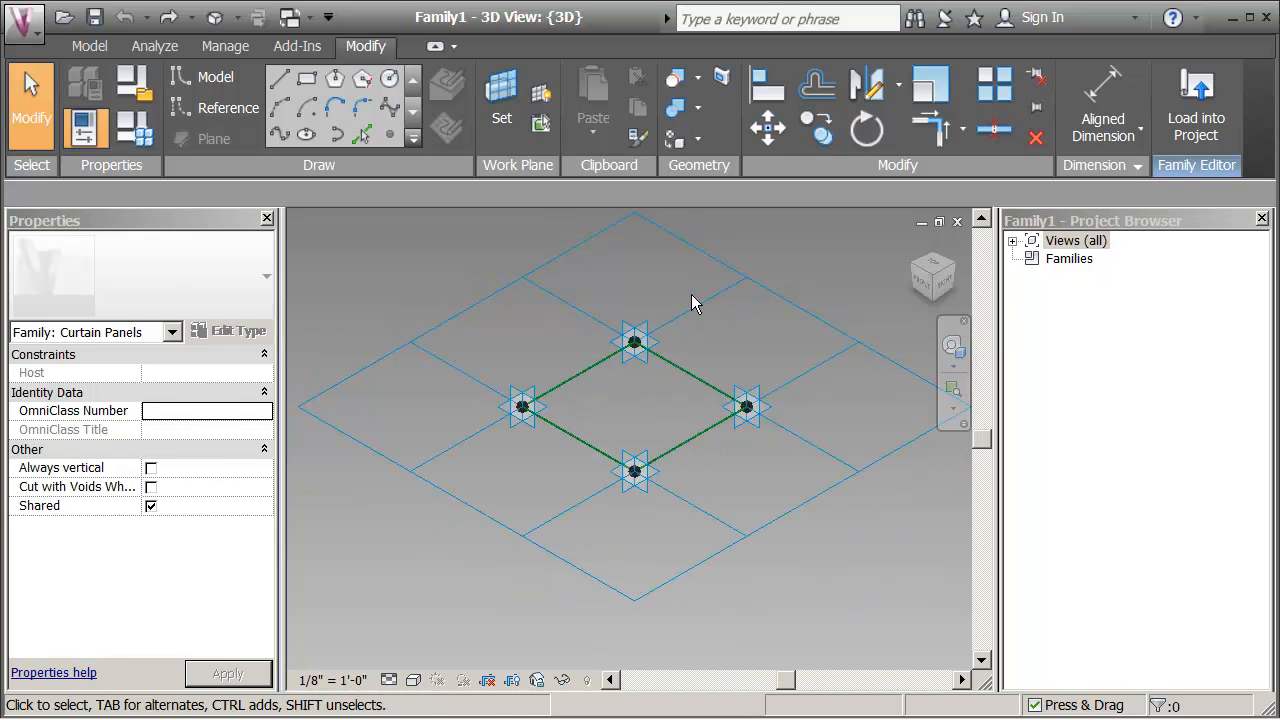
{"action": "left_click", "coordinate": [557, 267]}
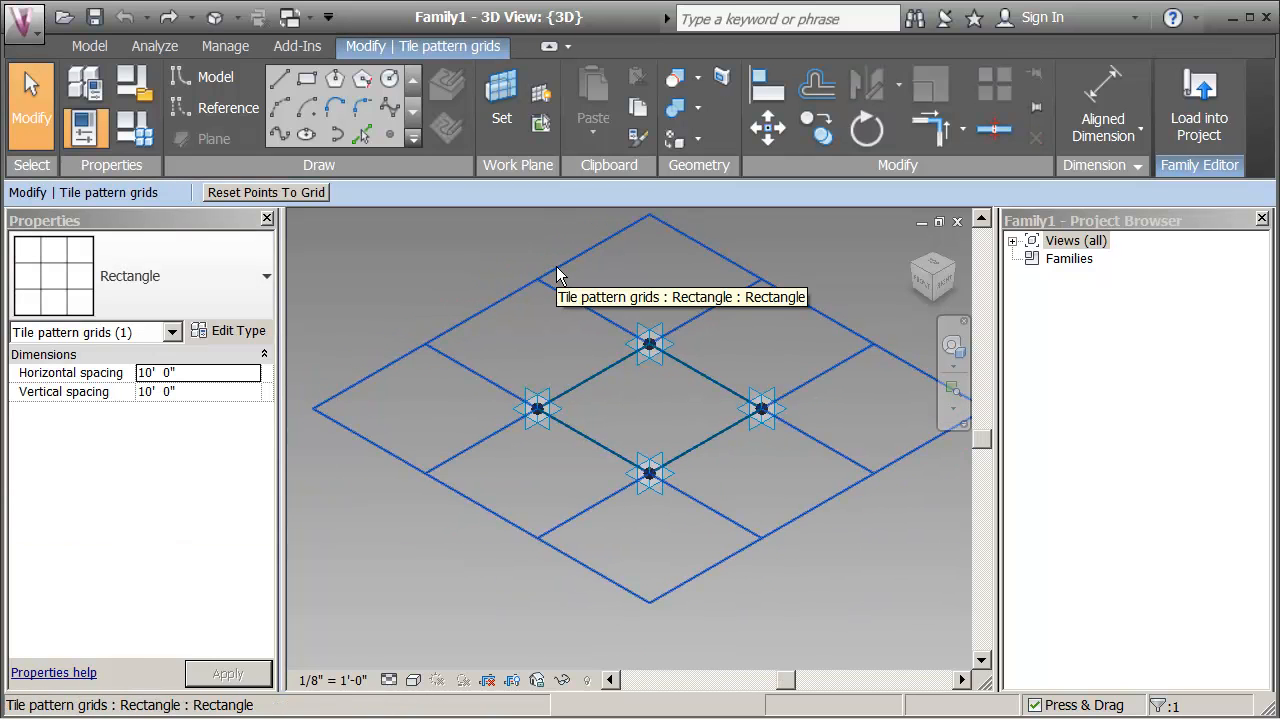
{"action": "left_click", "coordinate": [402, 263]}
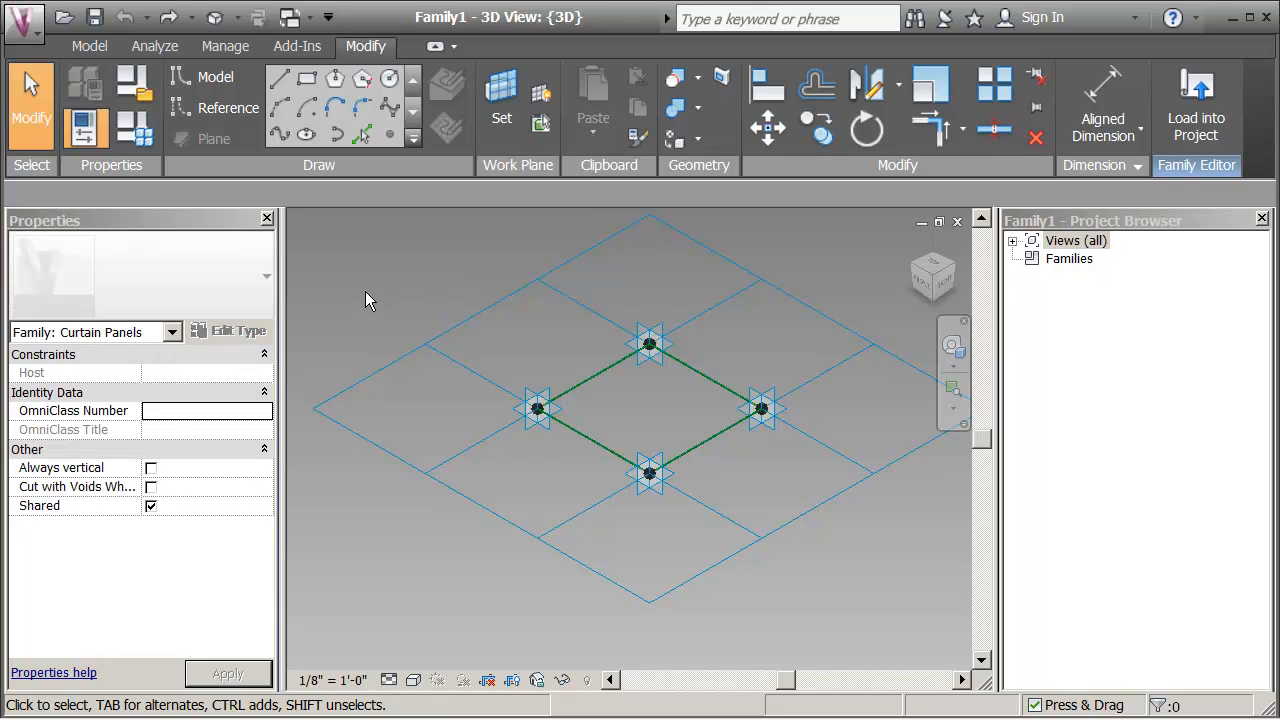
- Place a reference point on the horizontal work plane of placement point 4 and raise it about 3' 6"
{"action": "scroll", "coordinate": [472, 272], "scroll_direction": "up", "scroll_amount": 1}
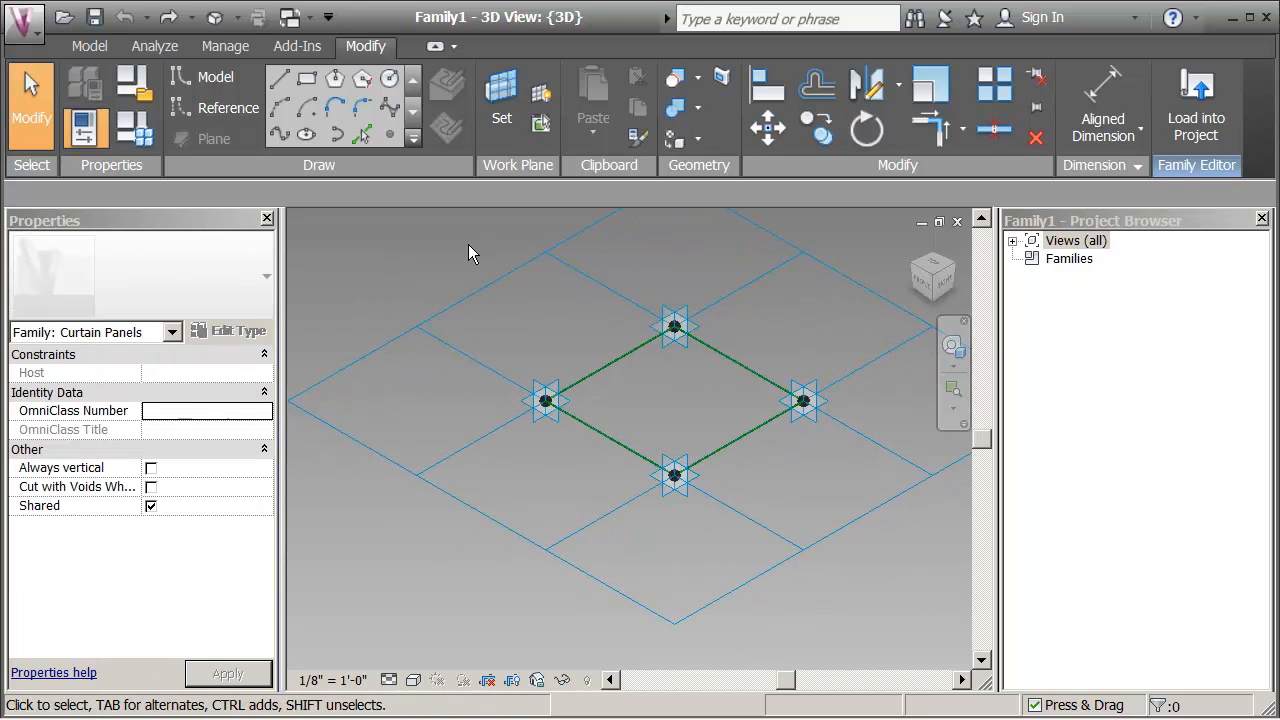
{"action": "middle_click_drag", "start_coordinate": [468, 244], "coordinate": [406, 255]}
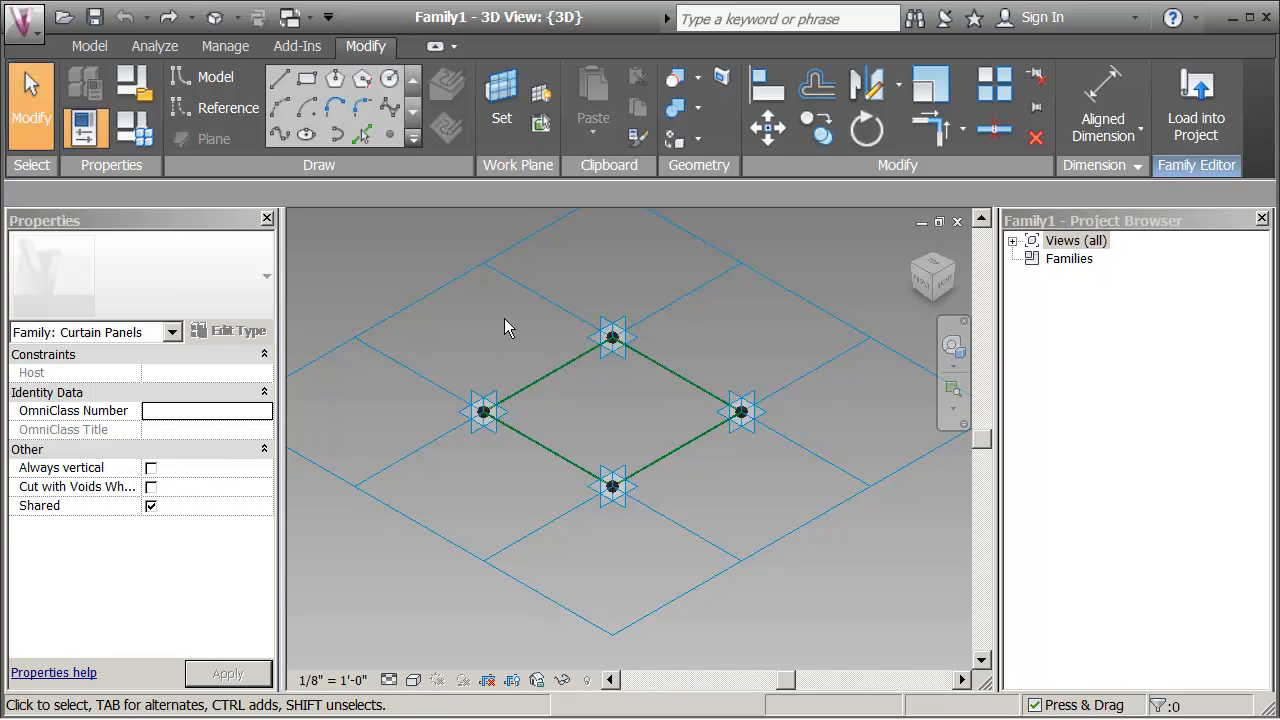
{"action": "left_click", "coordinate": [638, 340]}
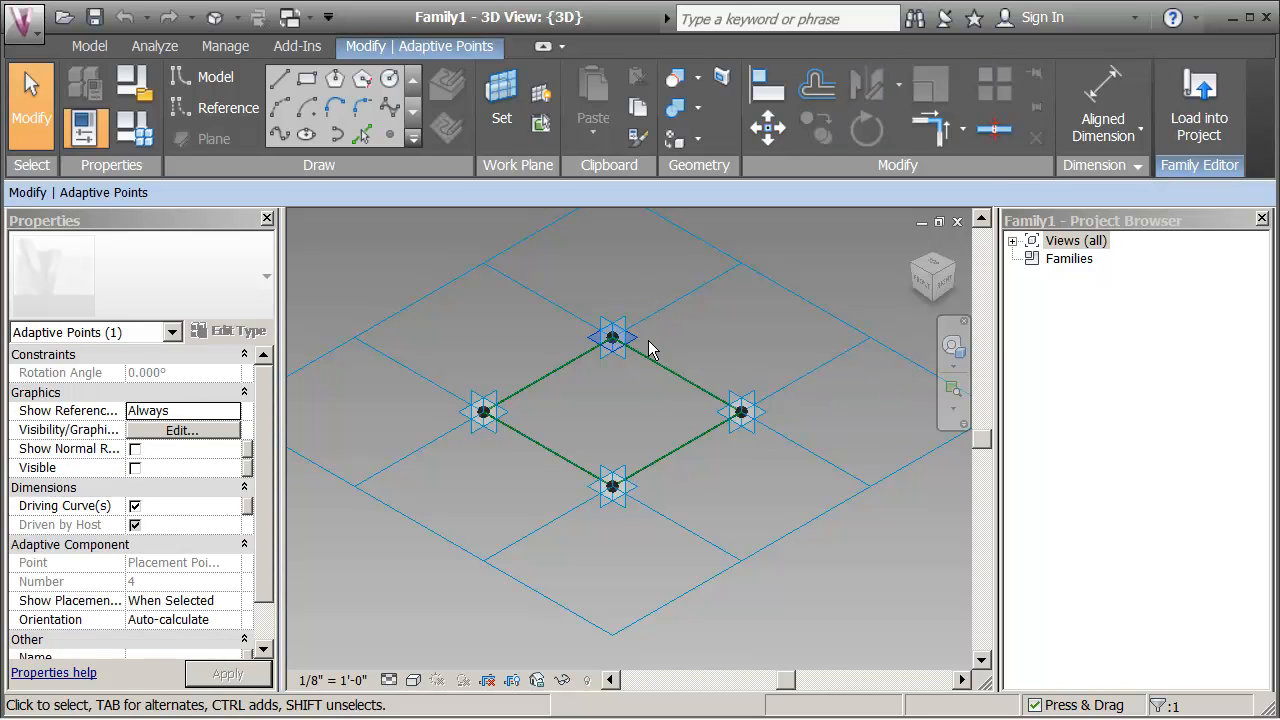
{"action": "left_click", "coordinate": [390, 136]}
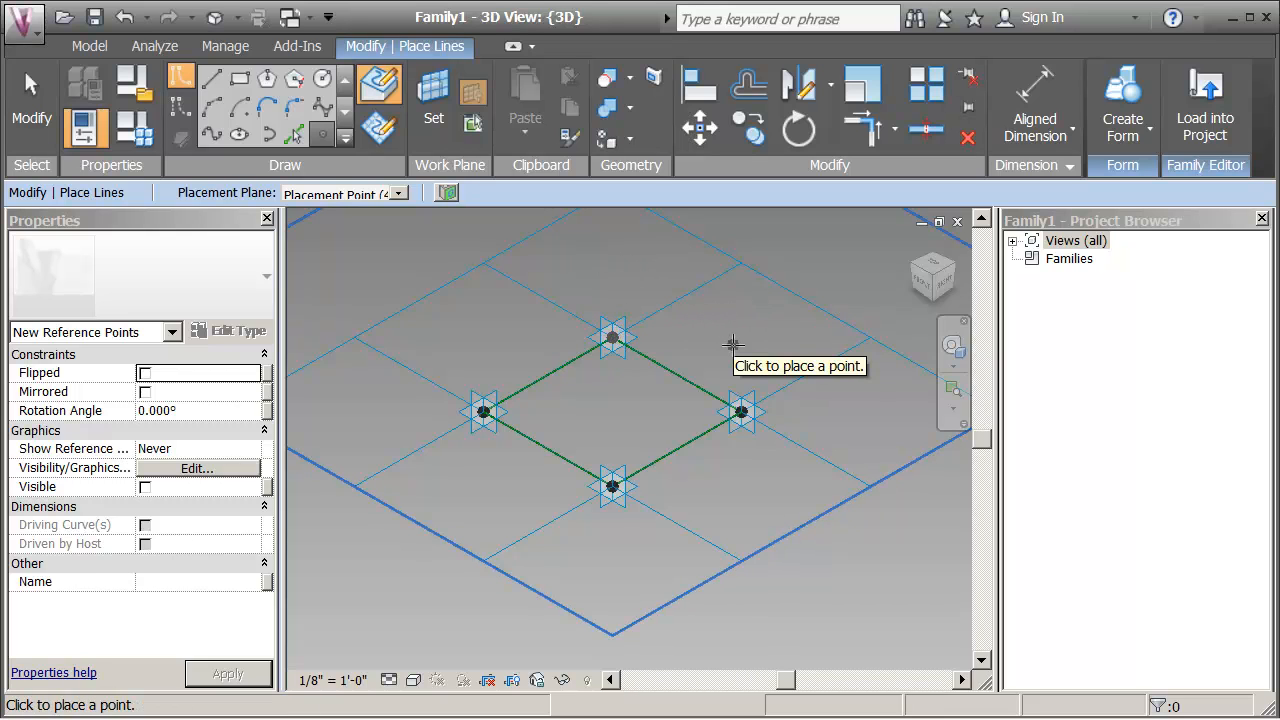
{"action": "key", "text": "Escape"}
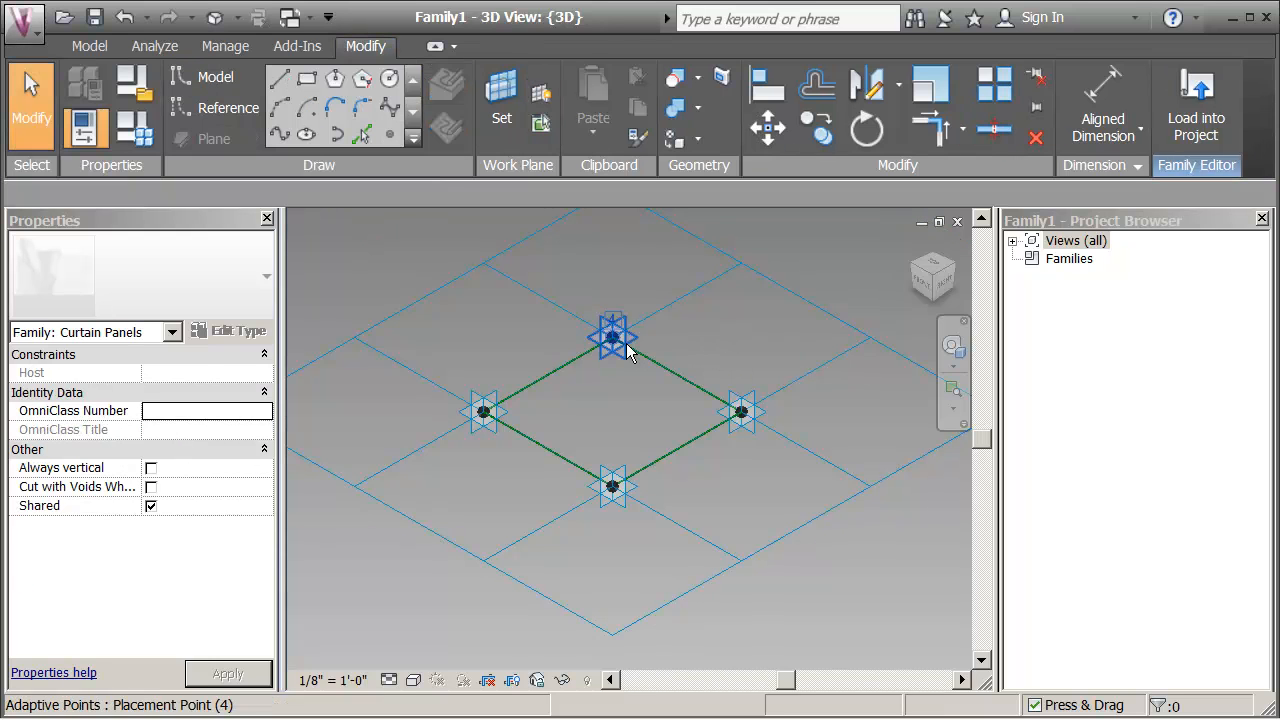
{"action": "left_click", "coordinate": [614, 339]}
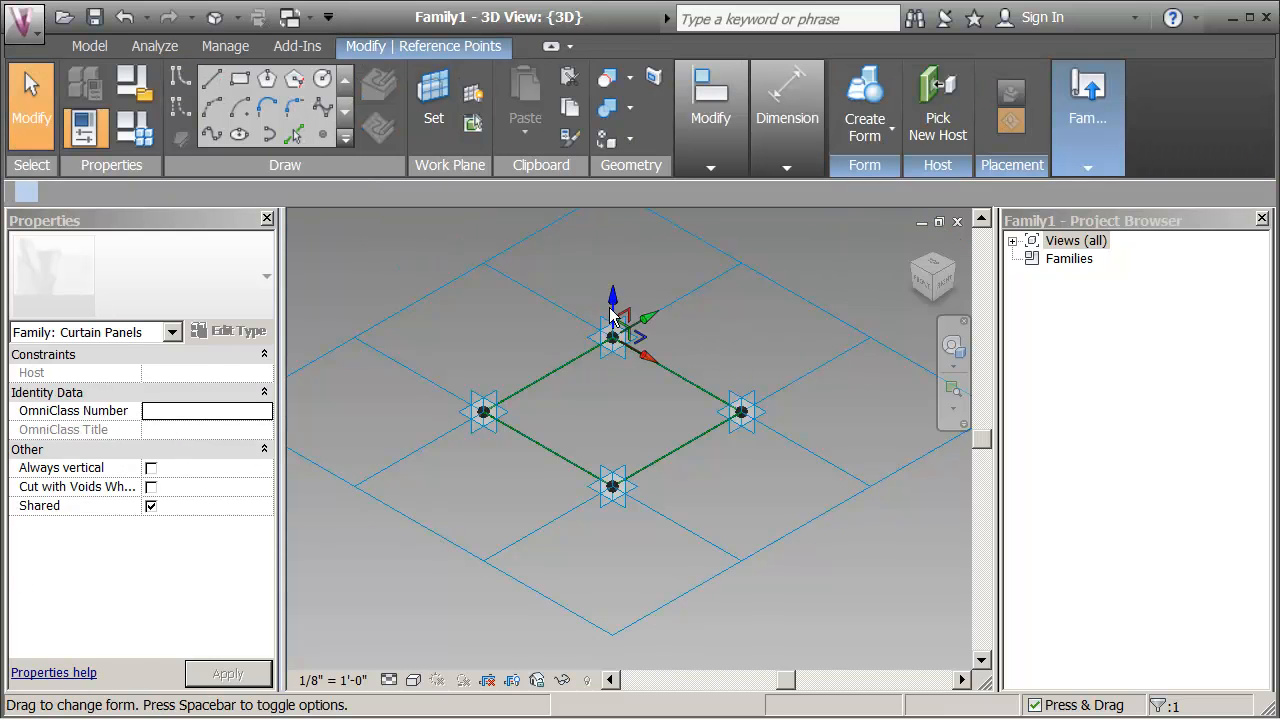
{"action": "left_click_drag", "start_coordinate": [614, 302], "coordinate": [611, 262]}
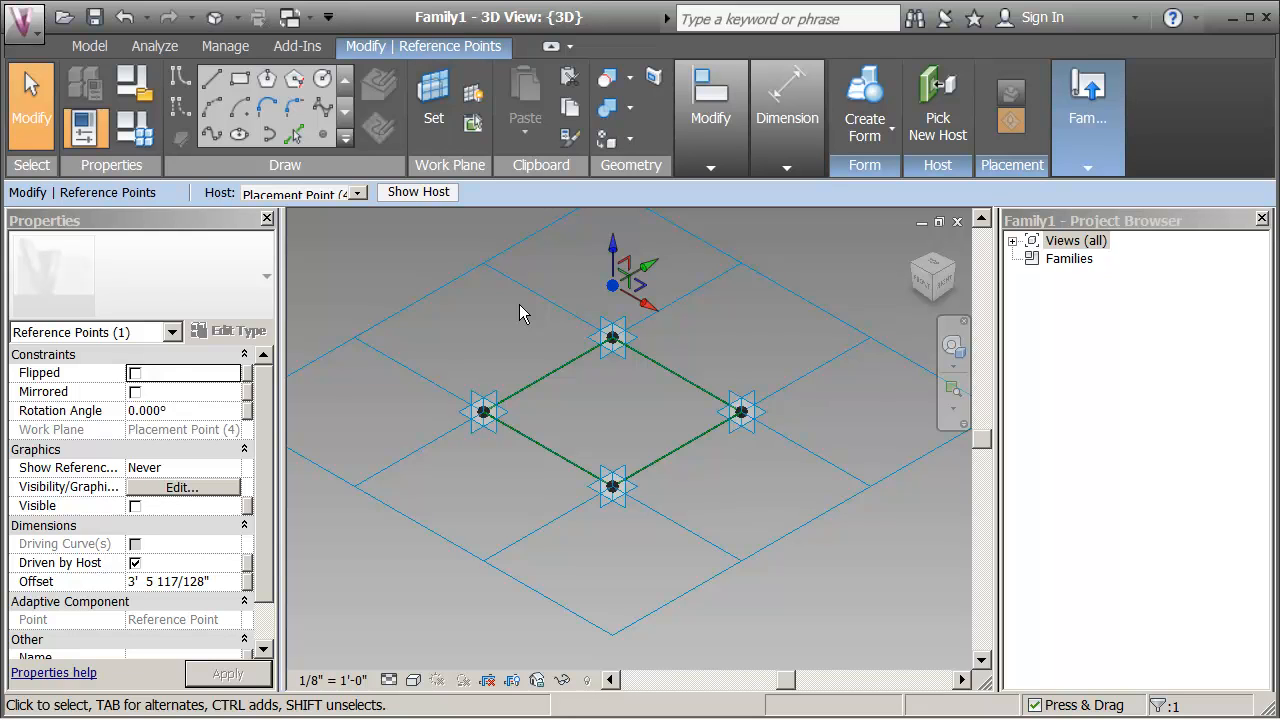
- Associate the raised reference point's Offset with a new family type parameter named "offset" under Dimensions
{"action": "left_click_drag", "start_coordinate": [268, 472], "coordinate": [268, 497]}
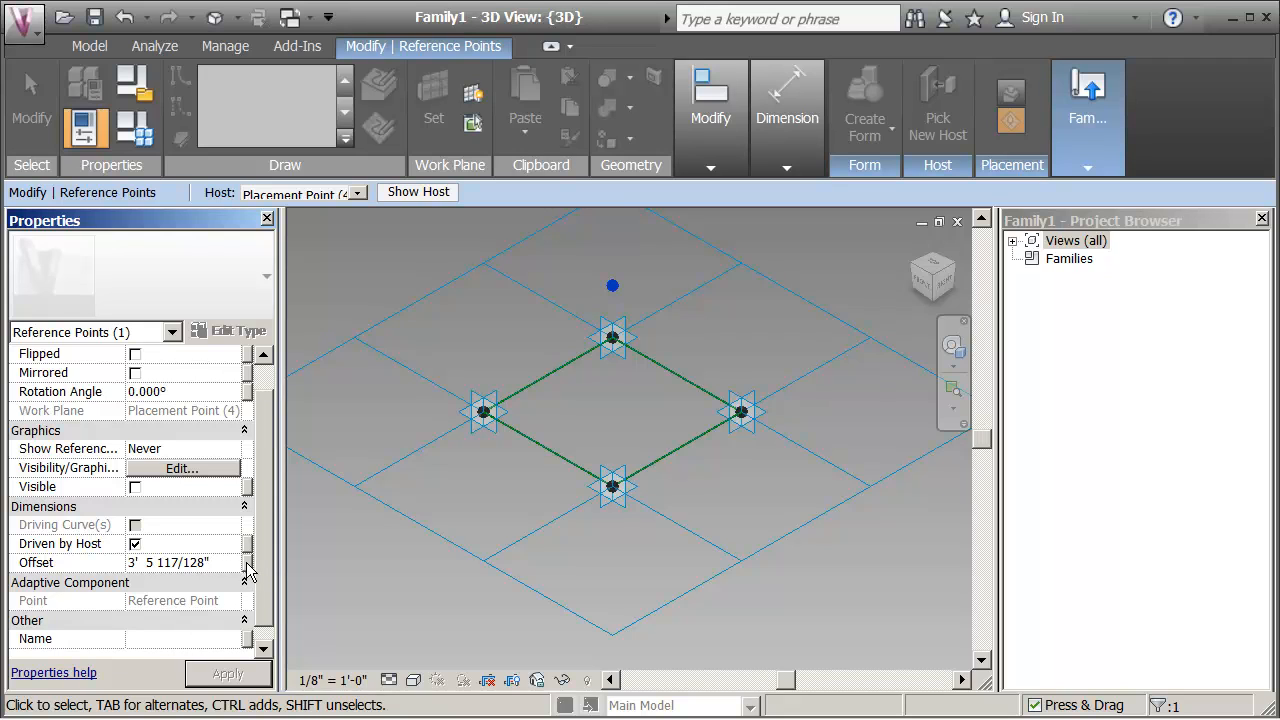
{"action": "left_click", "coordinate": [246, 563]}
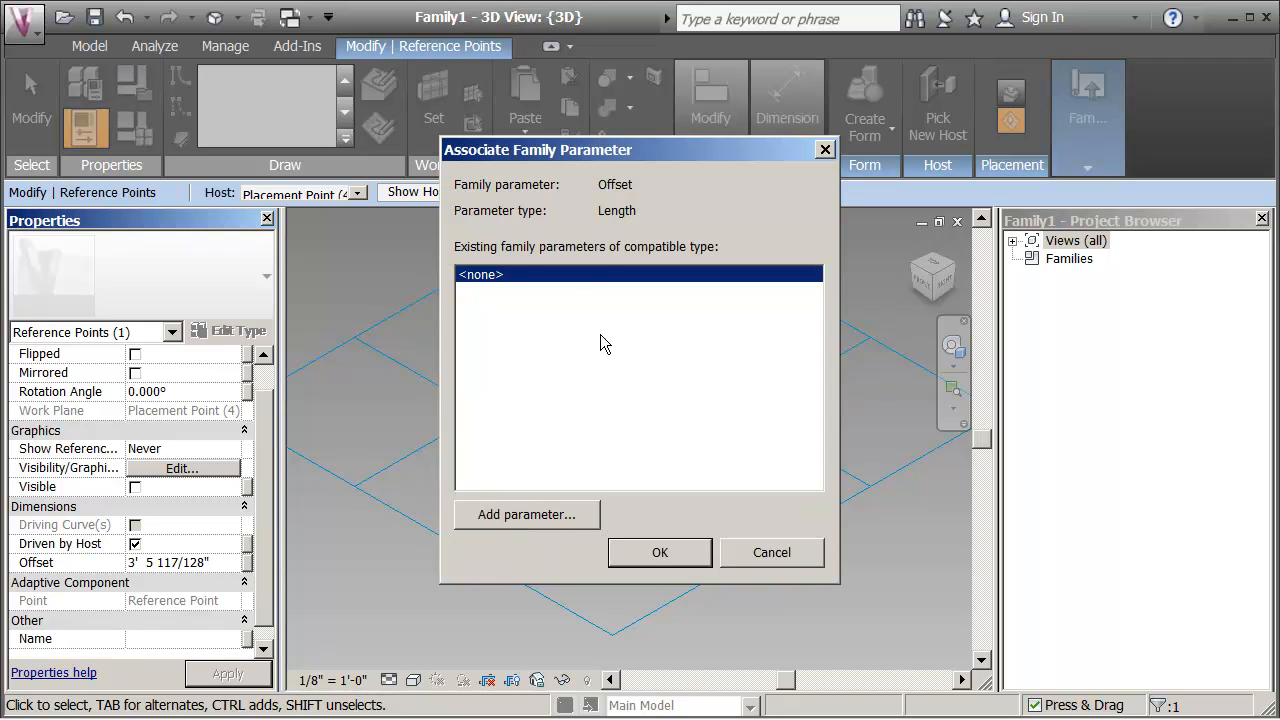
{"action": "left_click", "coordinate": [540, 514]}
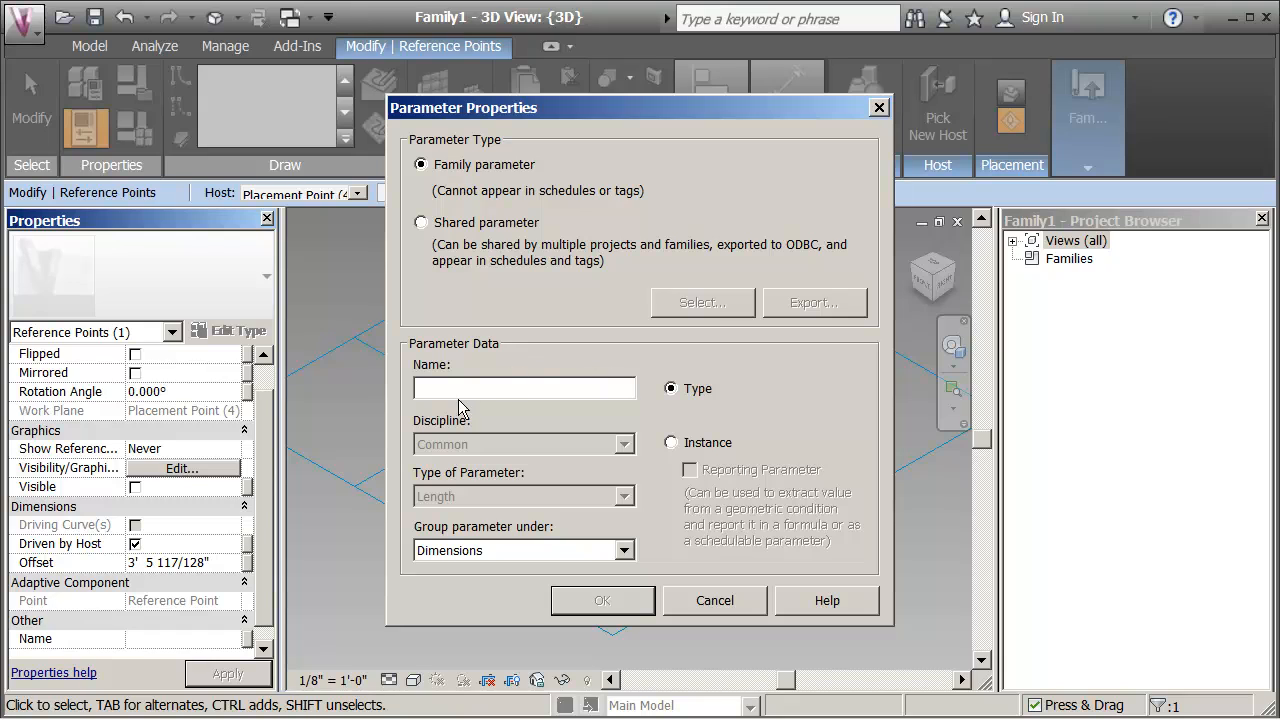
{"action": "type", "text": "offset"}
{"action": "left_click", "coordinate": [590, 600]}
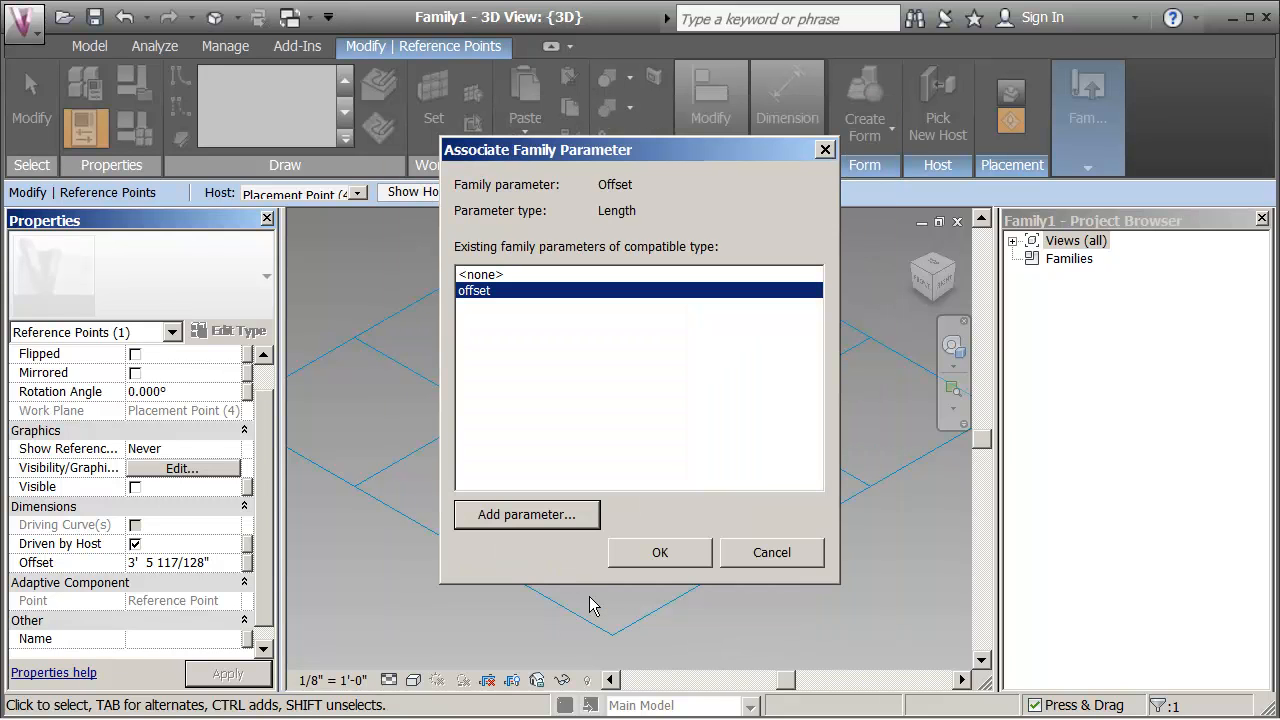
{"action": "left_click", "coordinate": [659, 553]}
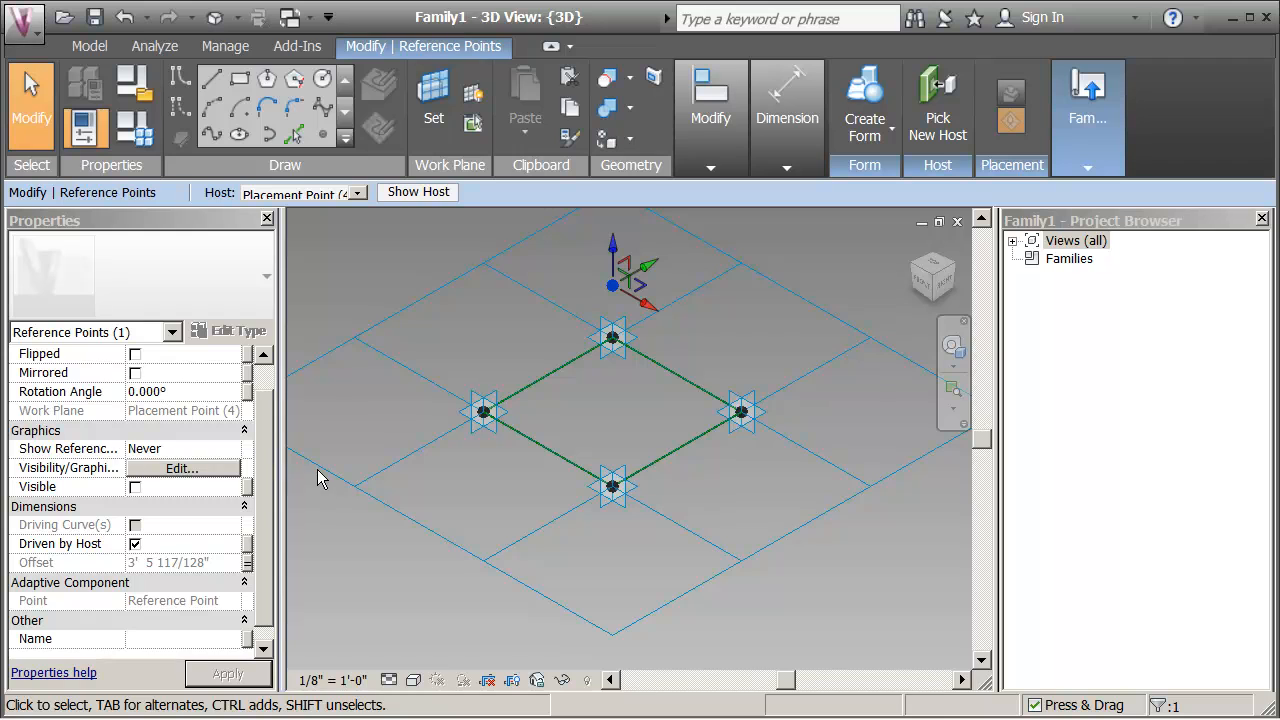
- Set the "offset" parameter to 2' 0" in the family types and apply it
{"action": "left_click", "coordinate": [140, 140]}
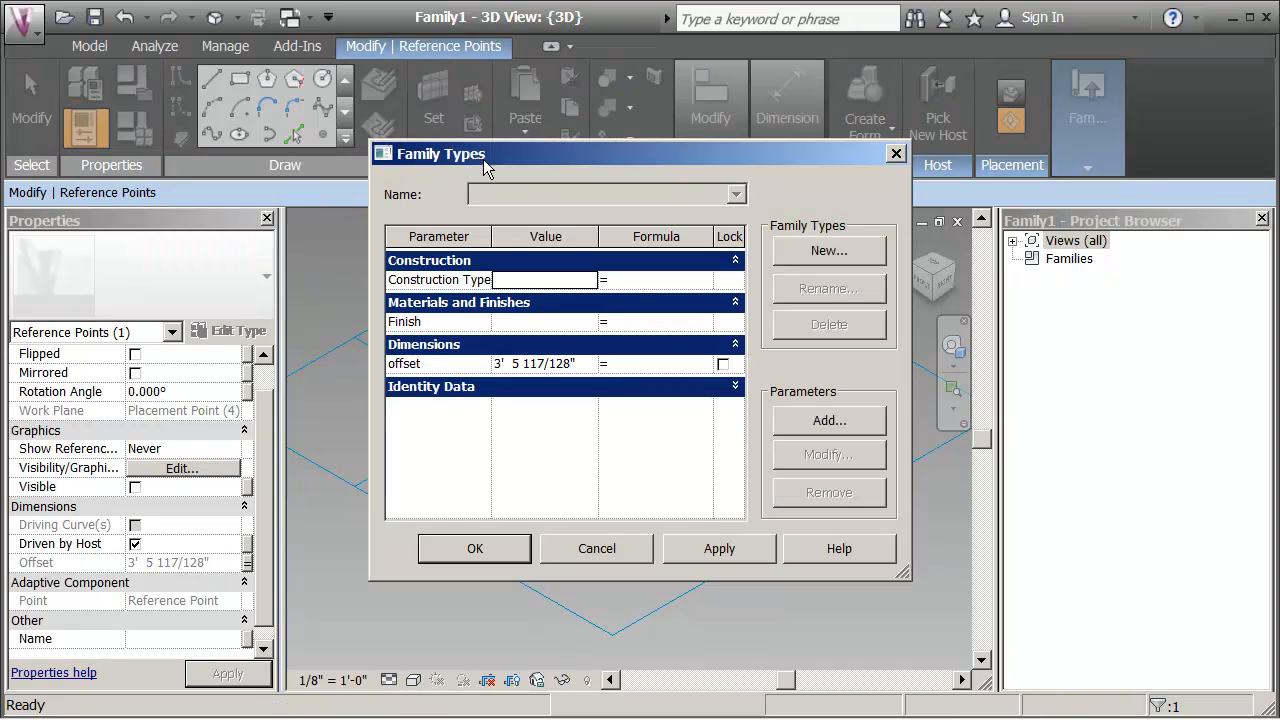
{"action": "left_click", "coordinate": [577, 366]}
{"action": "left_click_drag", "start_coordinate": [577, 366], "coordinate": [437, 370]}
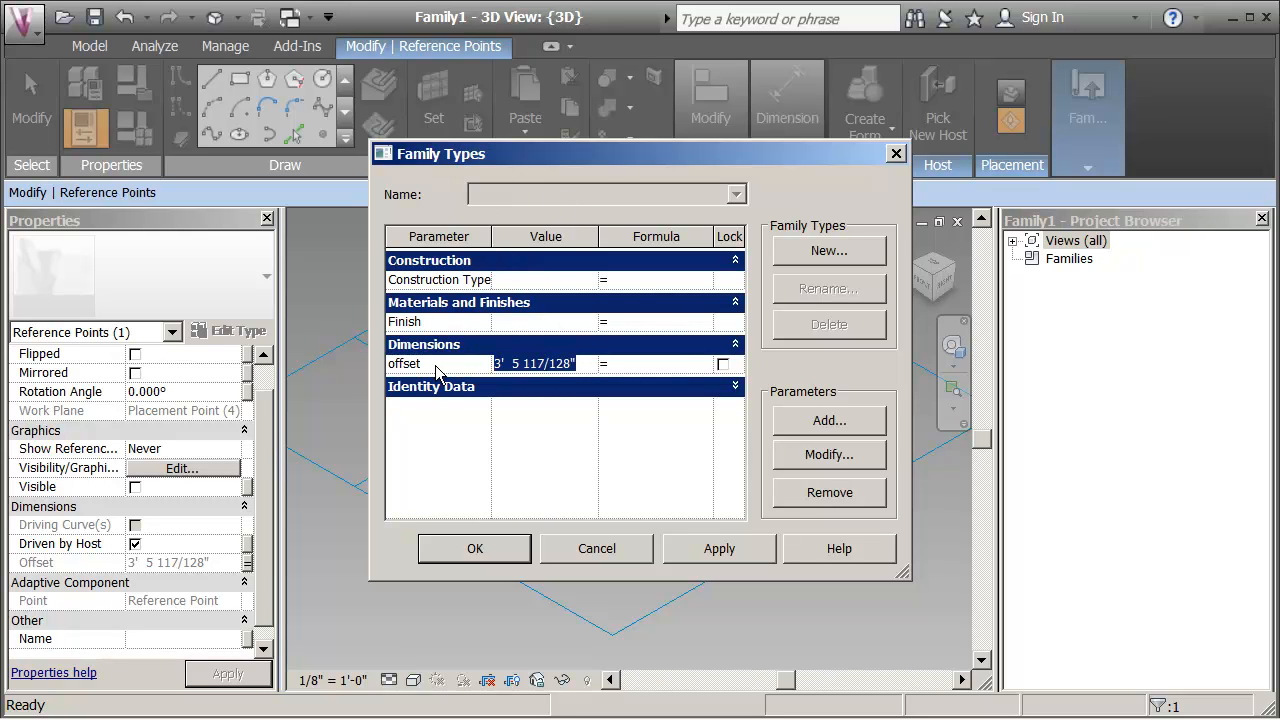
{"action": "type", "text": "2"}
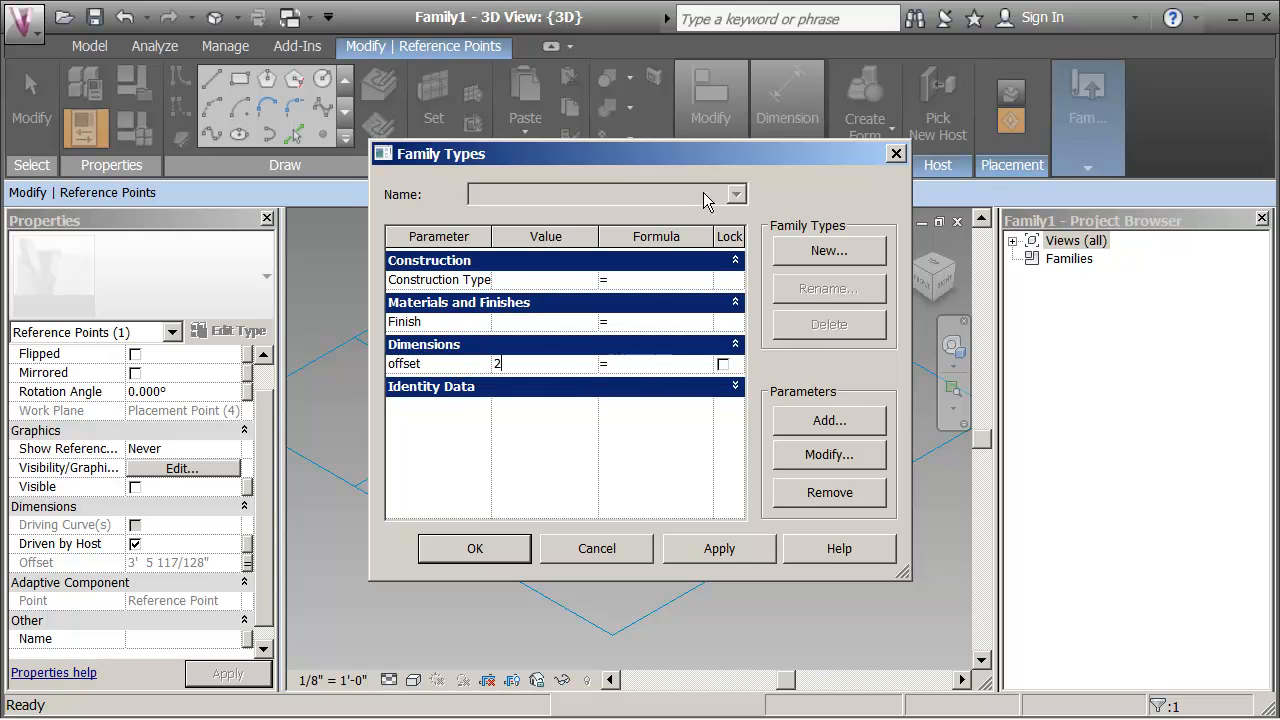
{"action": "left_click_drag", "start_coordinate": [703, 154], "coordinate": [361, 36]}
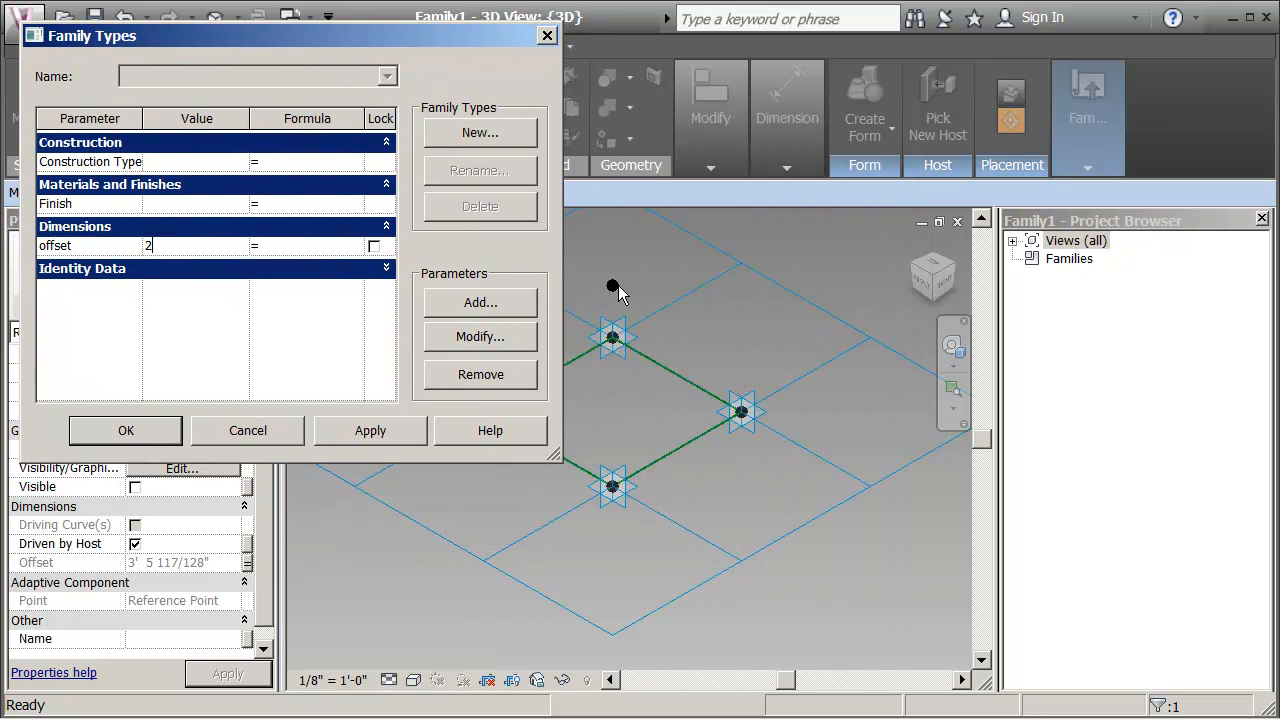
{"action": "left_click", "coordinate": [368, 431]}
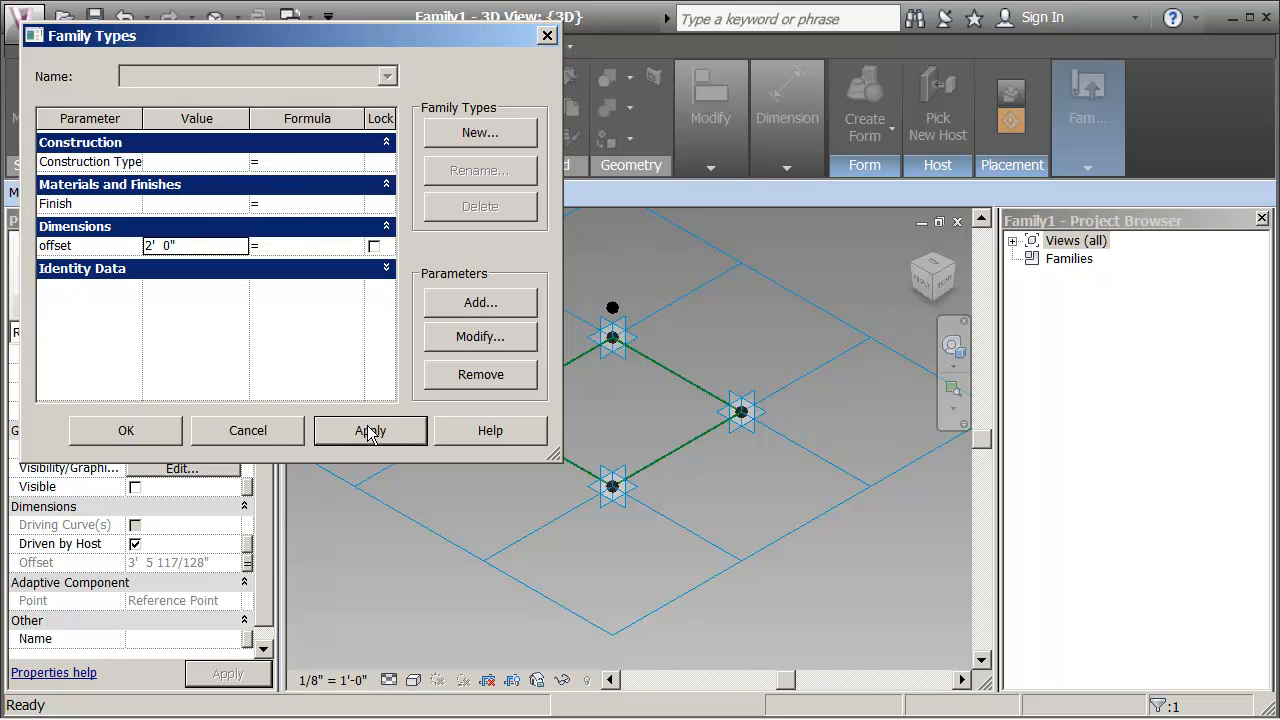
{"action": "left_click", "coordinate": [150, 431]}
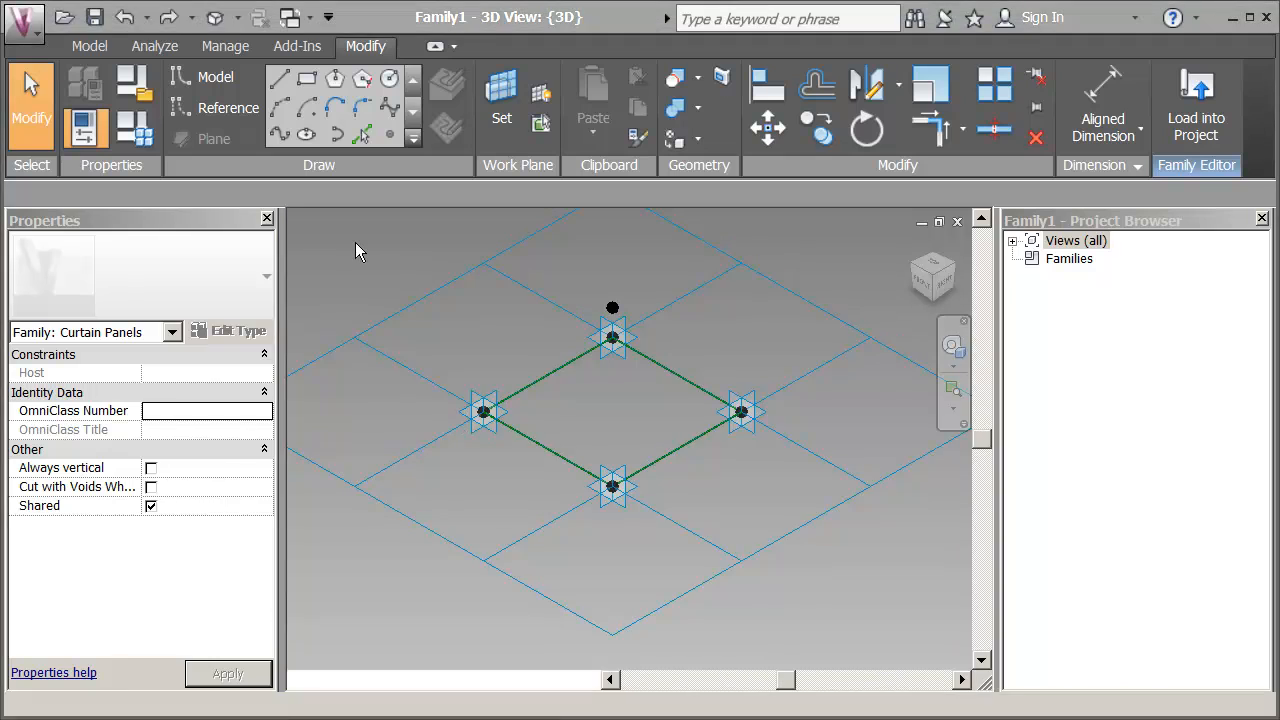
- Place a reference point on the horizontal work plane of each of adaptive placement points 1, 2 and 3
{"action": "left_click", "coordinate": [486, 411]}
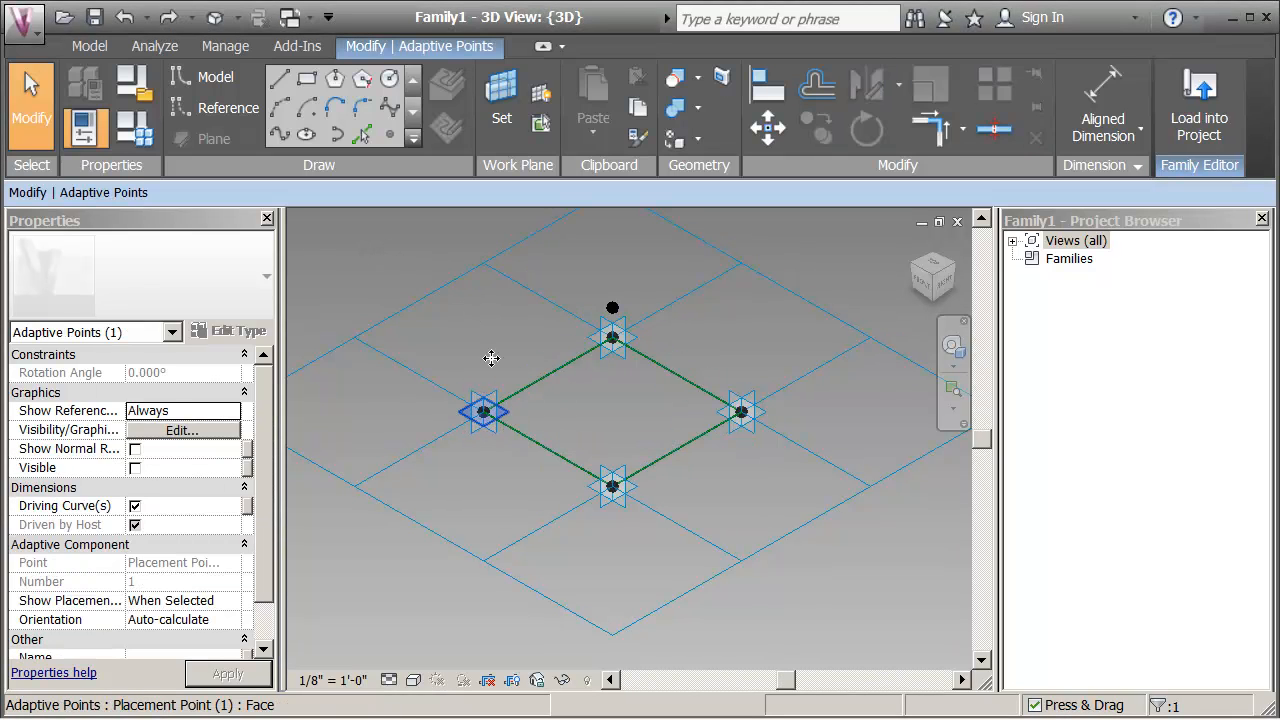
{"action": "left_click", "coordinate": [389, 135]}
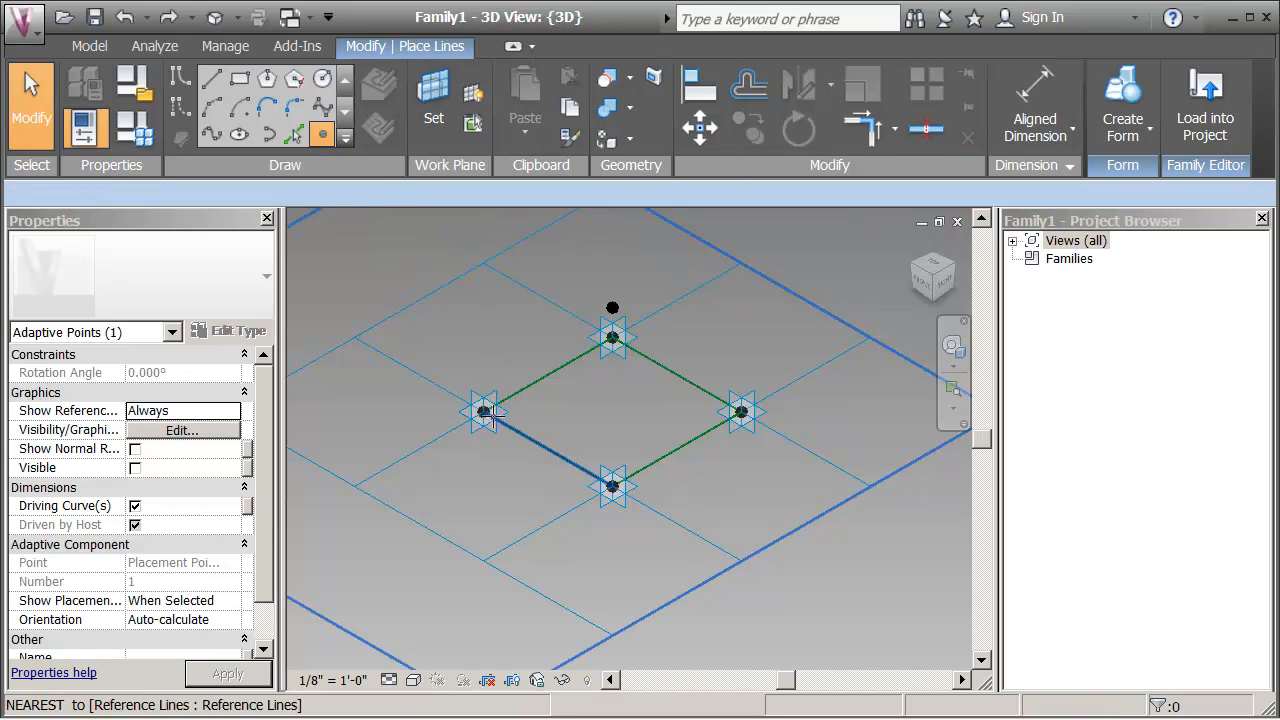
{"action": "key", "text": "Escape"}
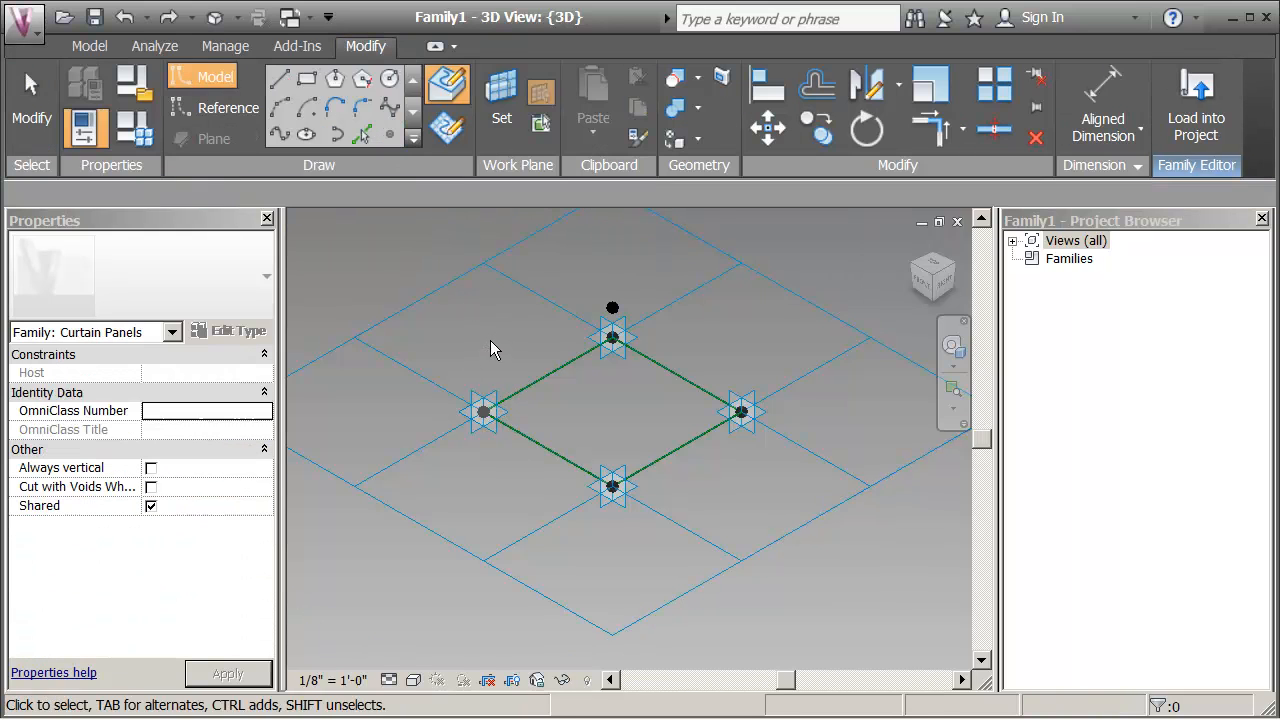
{"action": "left_click", "coordinate": [500, 102]}
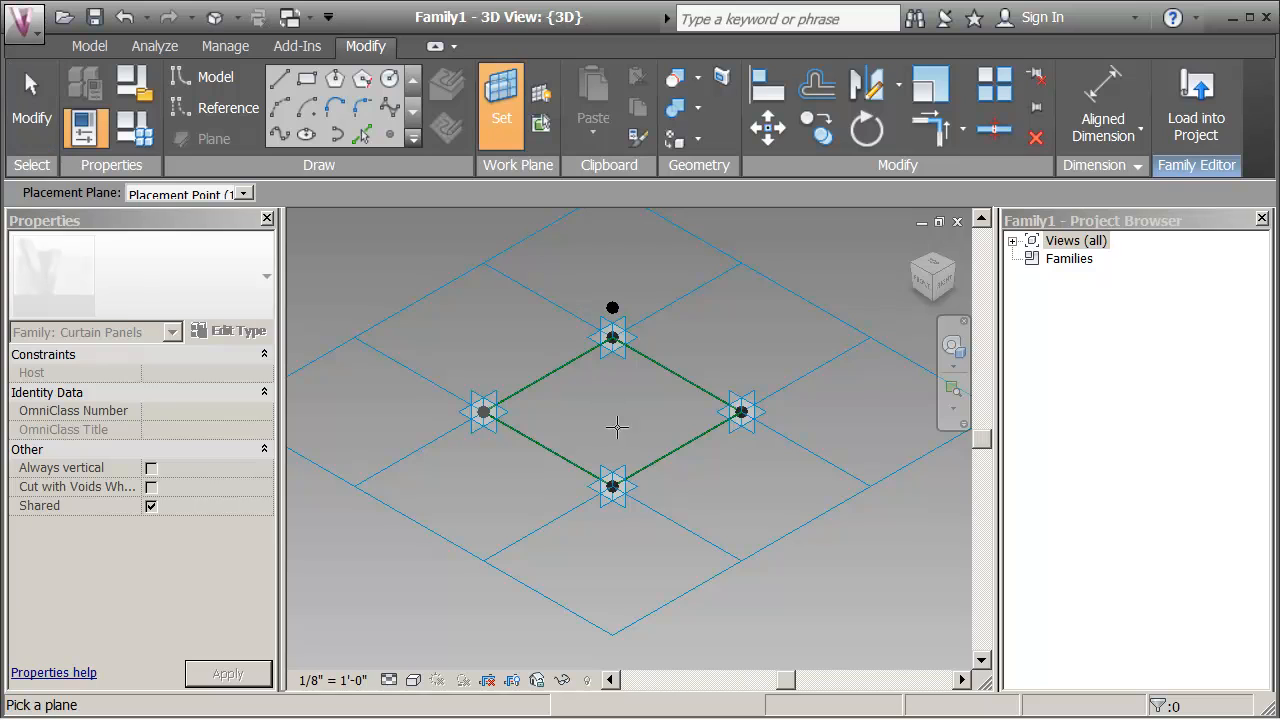
{"action": "left_click", "coordinate": [636, 485]}
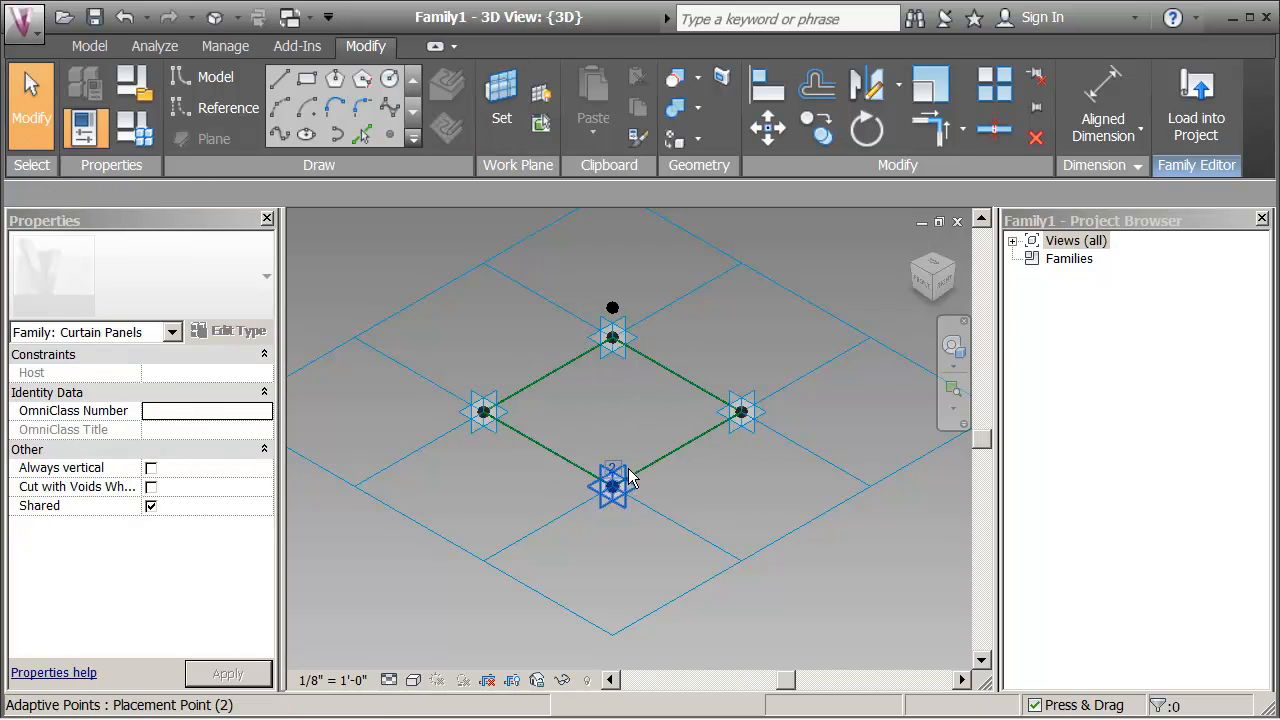
{"action": "left_click", "coordinate": [389, 137]}
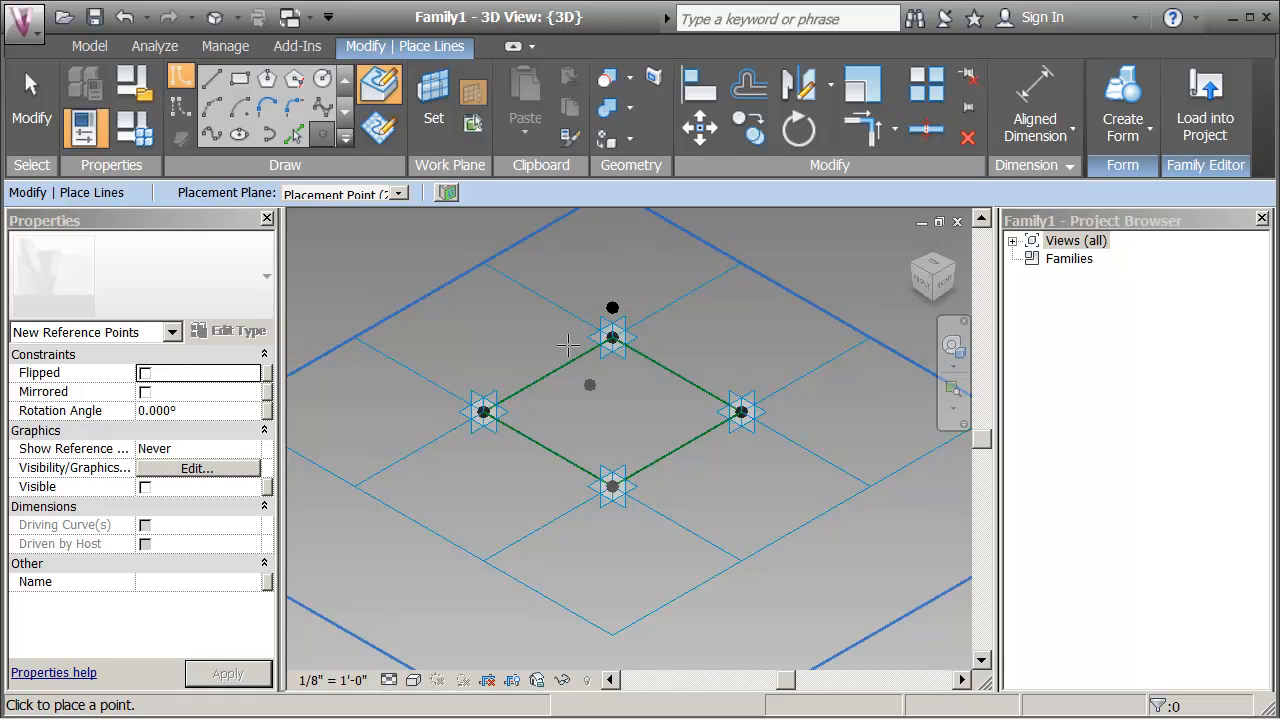
{"action": "left_click", "coordinate": [433, 105]}
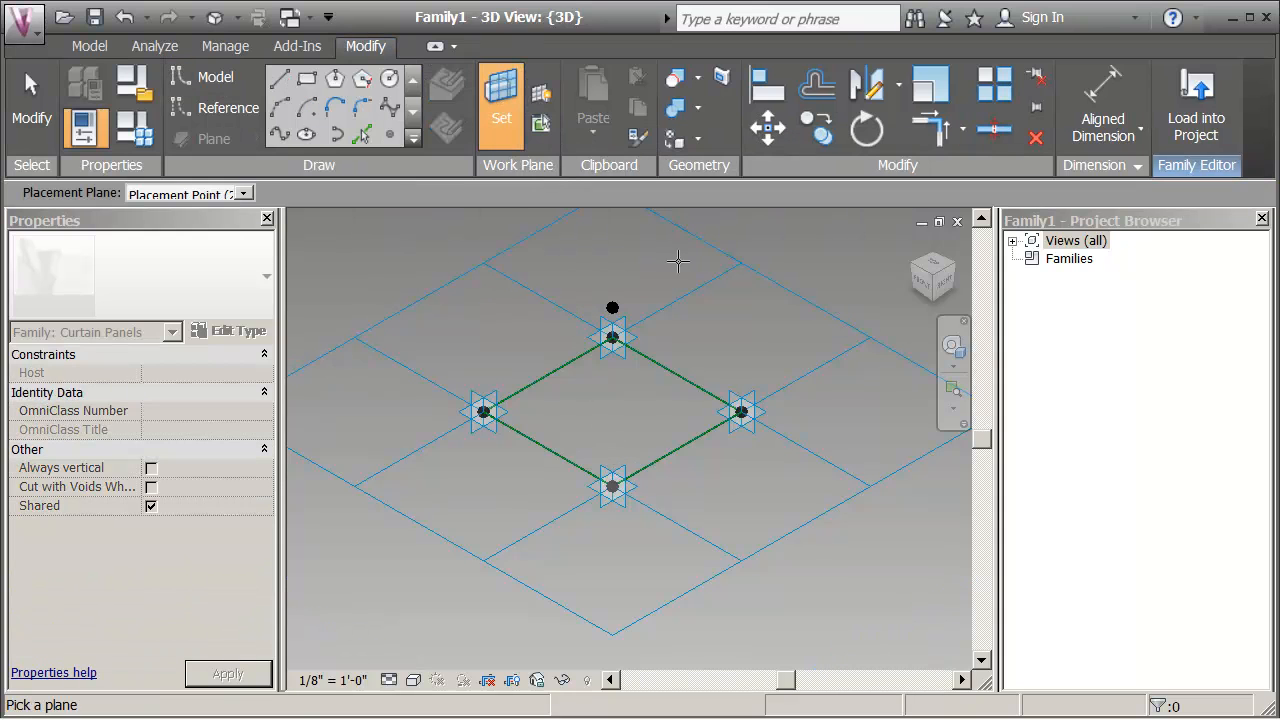
{"action": "left_click", "coordinate": [758, 406]}
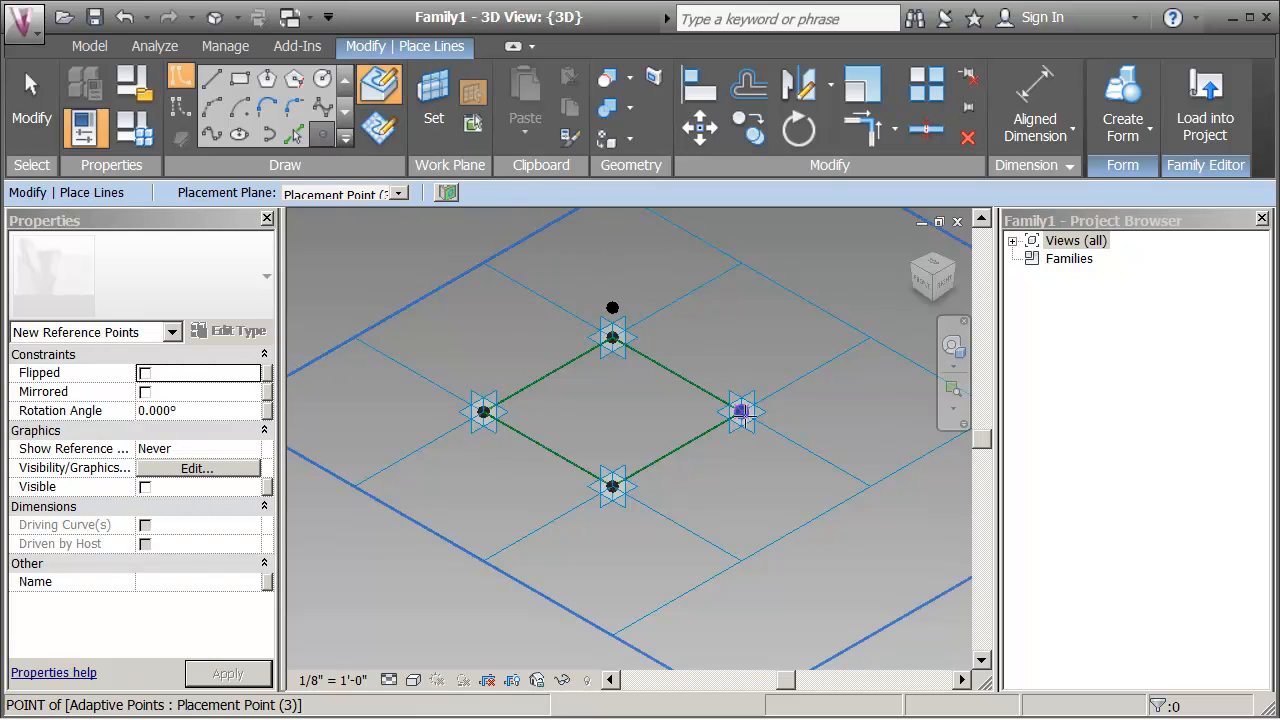
{"action": "key", "text": "Escape"}
{"action": "key", "text": "Escape"}
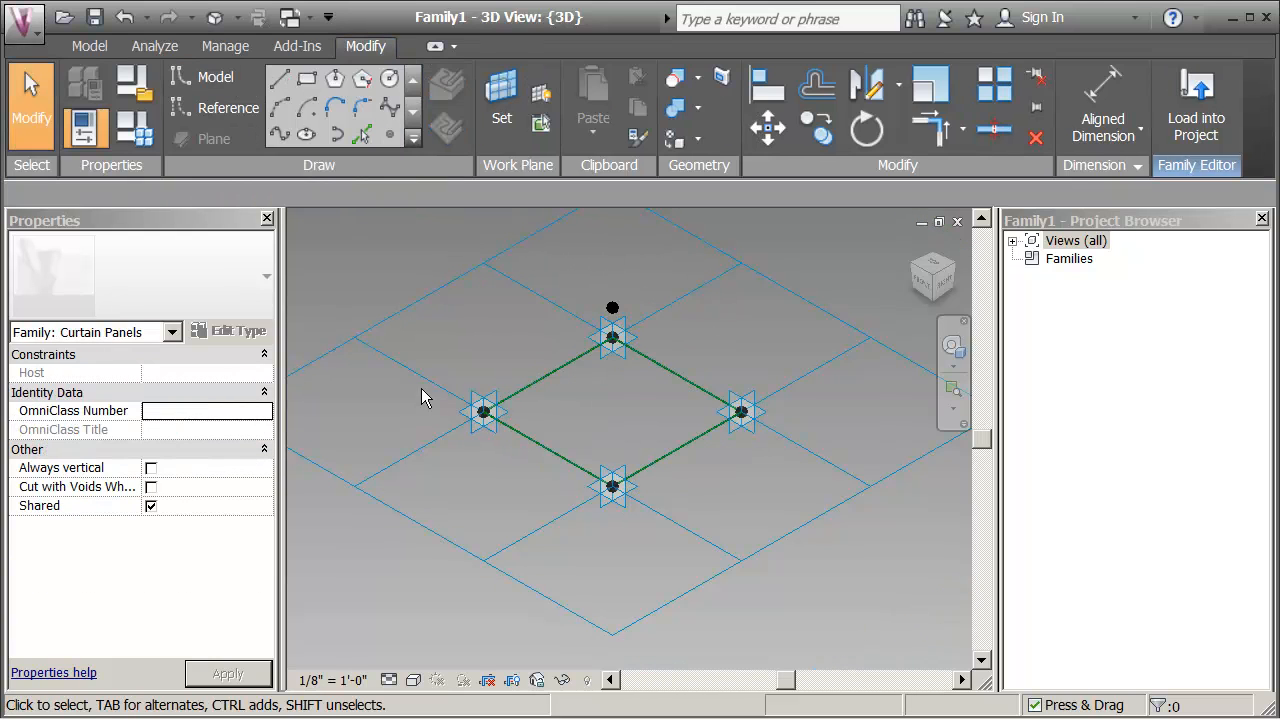
- Filter the selection to the three new reference points and associate their Offset with the existing "offset" family parameter
{"action": "left_click_drag", "start_coordinate": [438, 372], "coordinate": [802, 530]}
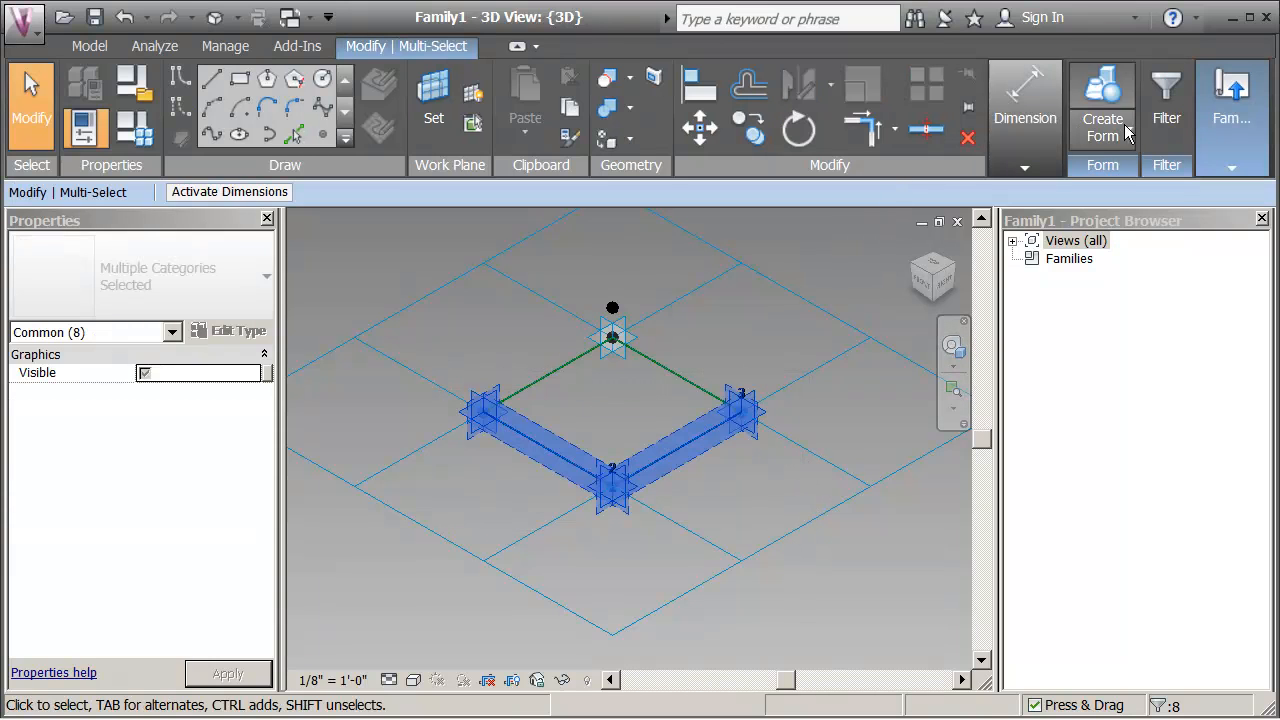
{"action": "left_click", "coordinate": [1165, 128]}
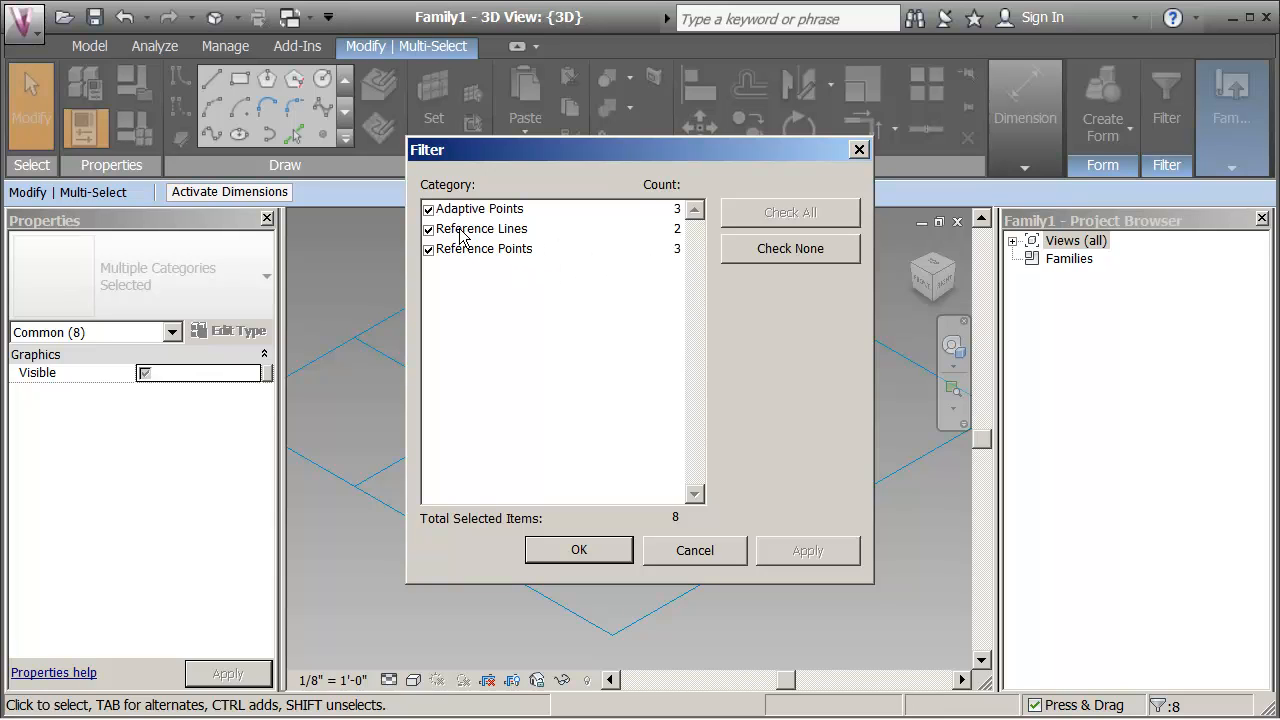
{"action": "left_click", "coordinate": [429, 229]}
{"action": "left_click", "coordinate": [429, 209]}
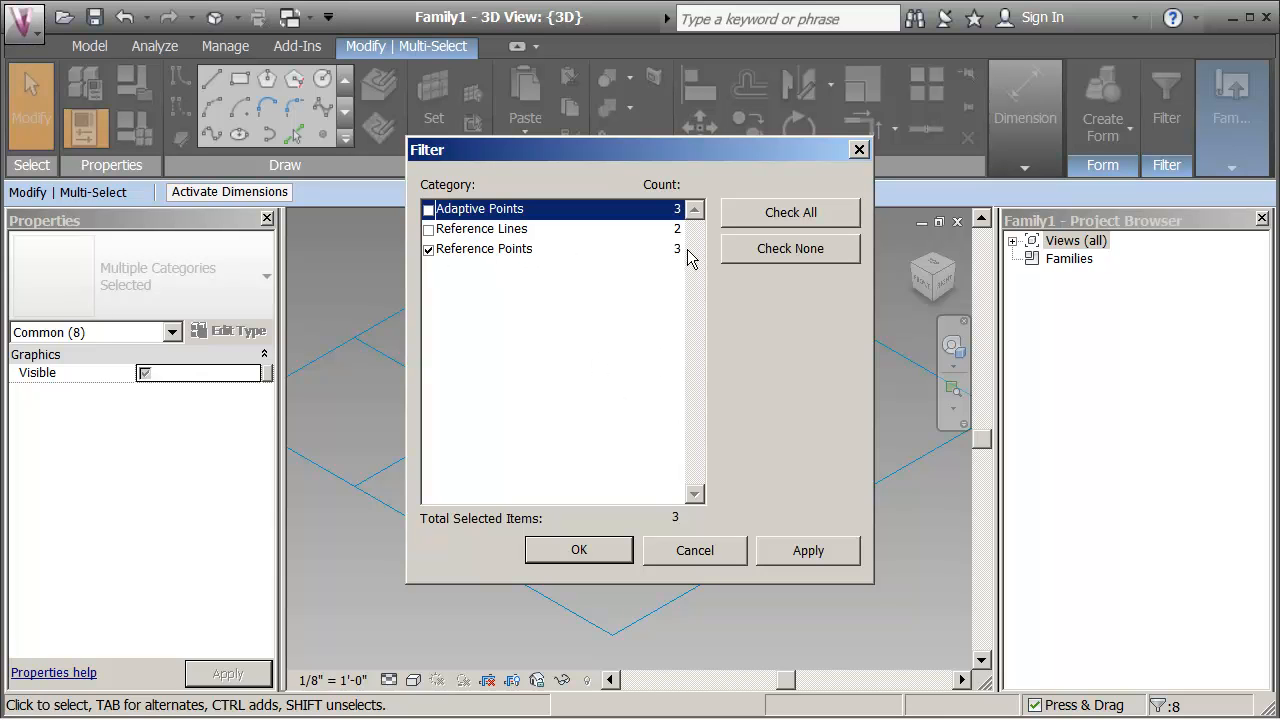
{"action": "left_click", "coordinate": [570, 556]}
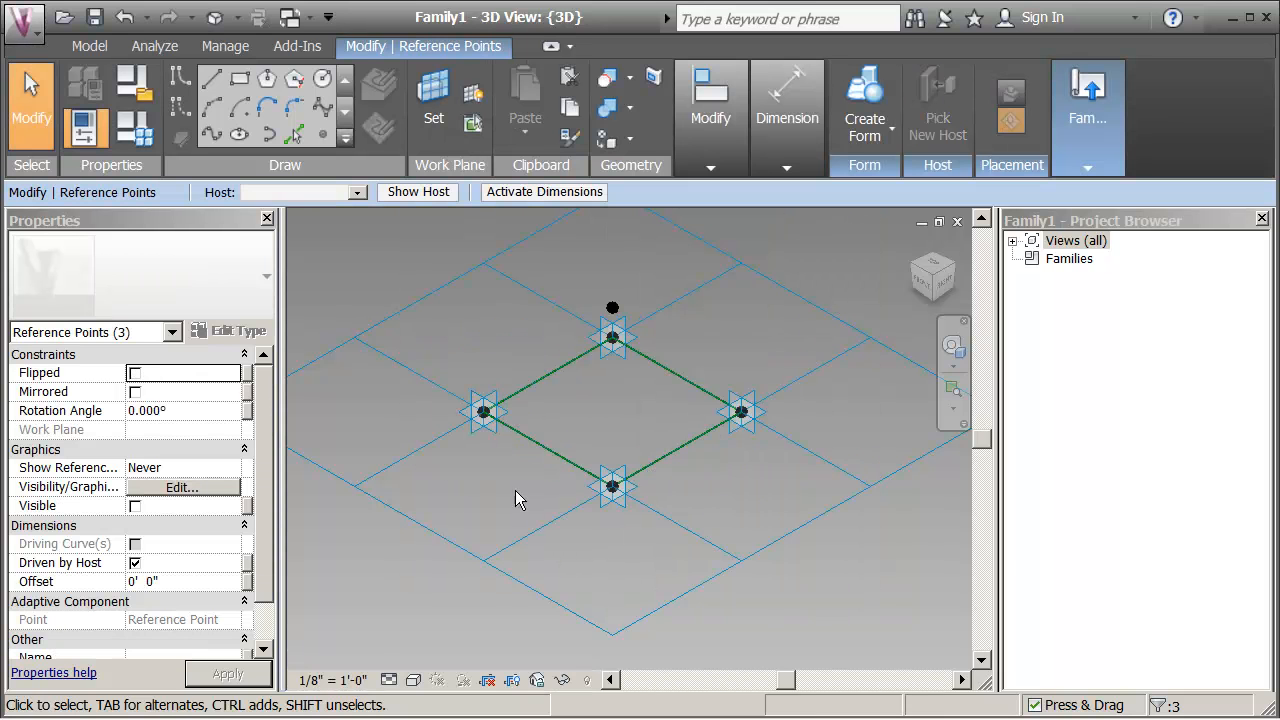
{"action": "scroll", "coordinate": [200, 480], "scroll_direction": "down", "scroll_amount": 2}
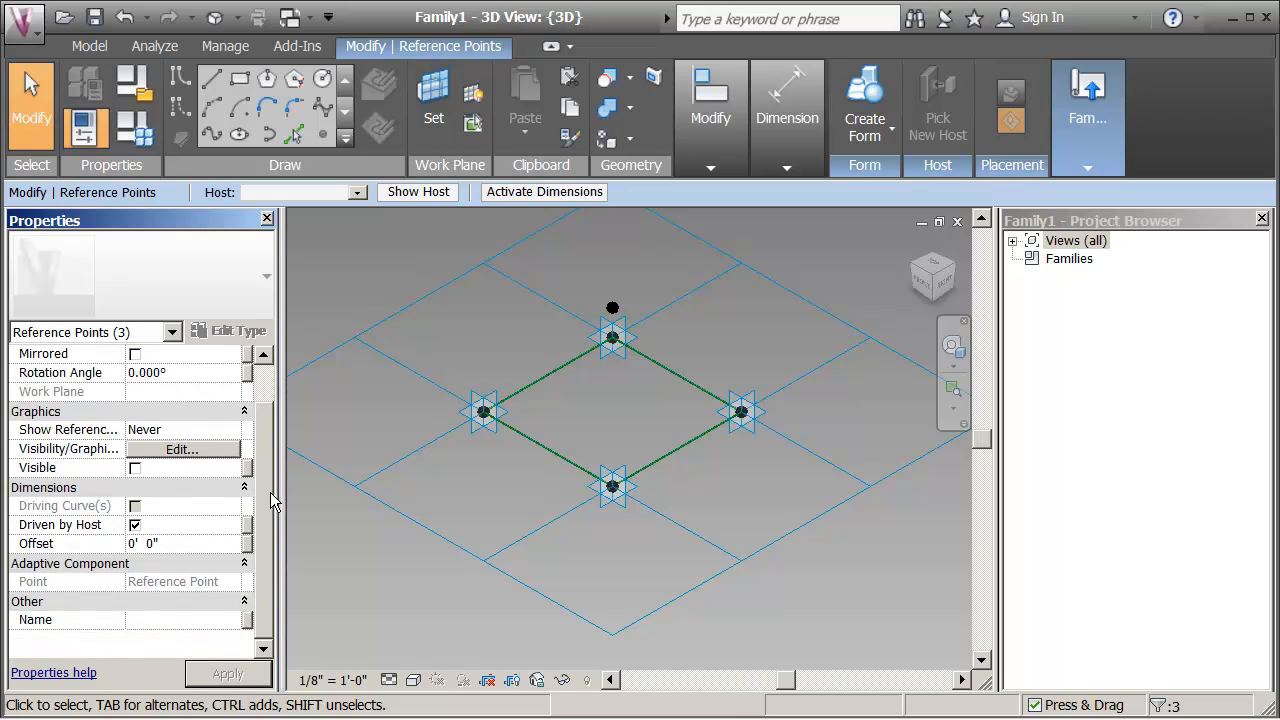
{"action": "left_click", "coordinate": [248, 542]}
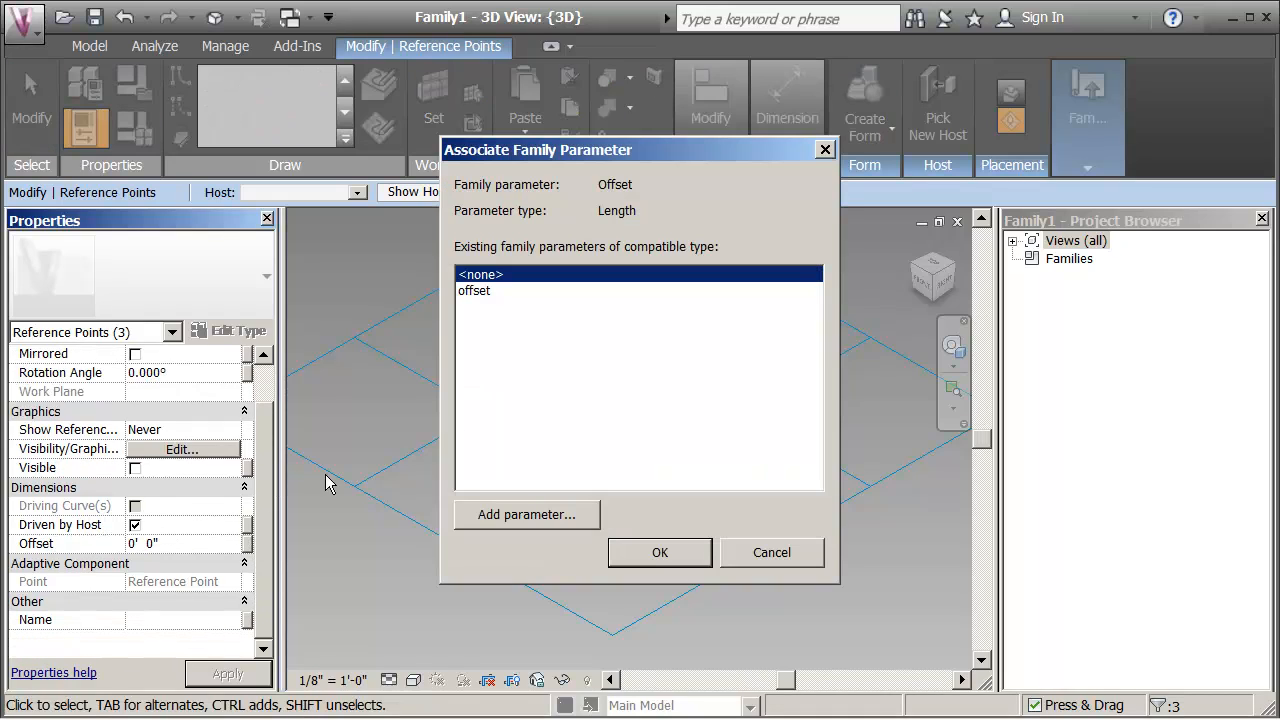
{"action": "left_click", "coordinate": [476, 291]}
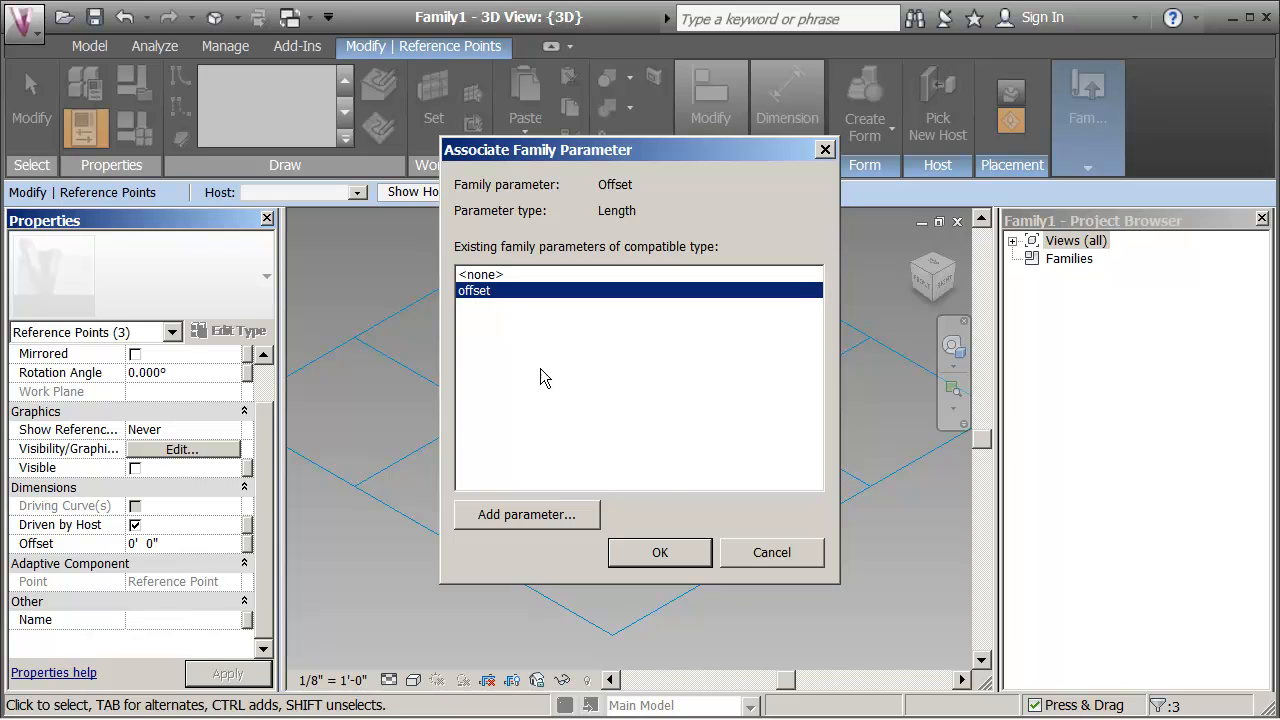
{"action": "left_click", "coordinate": [655, 553]}
{"action": "left_click", "coordinate": [483, 320]}
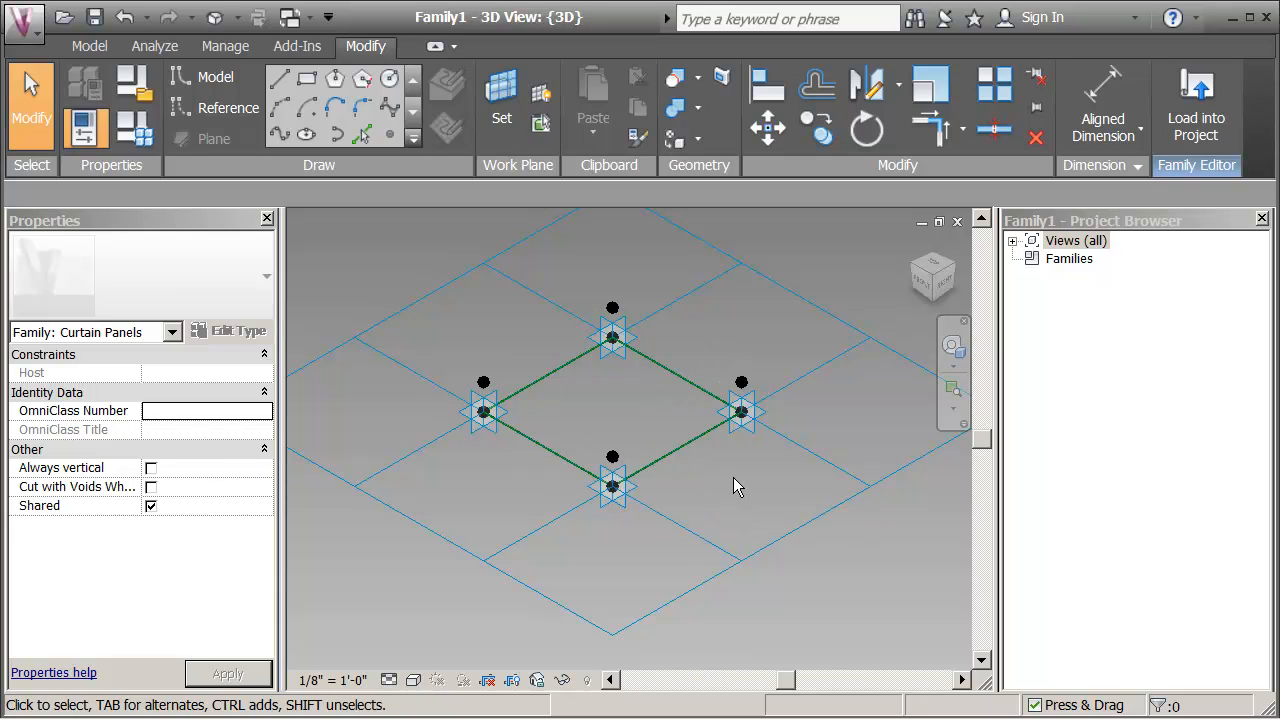
- Try moving adaptive placement point 2 vertically together with its hosted offset point, and undo the move
{"action": "left_click", "coordinate": [618, 502]}
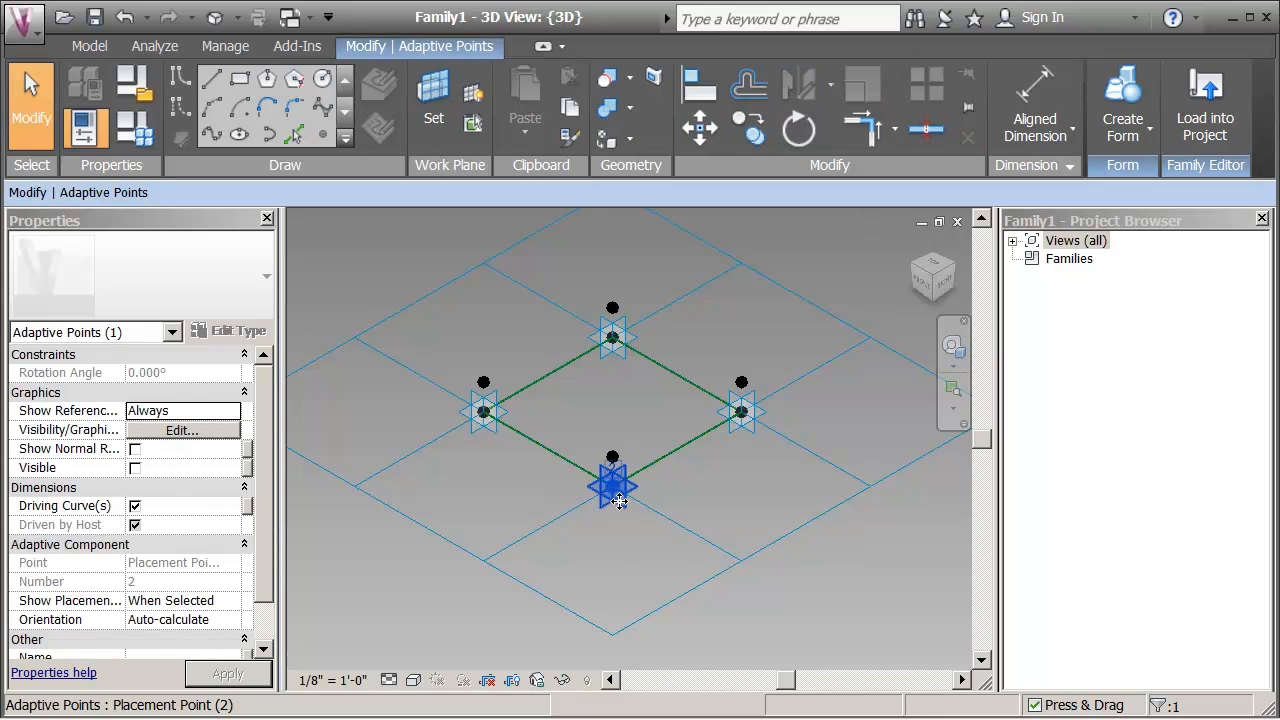
{"action": "left_click_drag", "start_coordinate": [618, 502], "coordinate": [615, 453]}
{"action": "left_click_drag", "start_coordinate": [613, 520], "coordinate": [662, 534]}
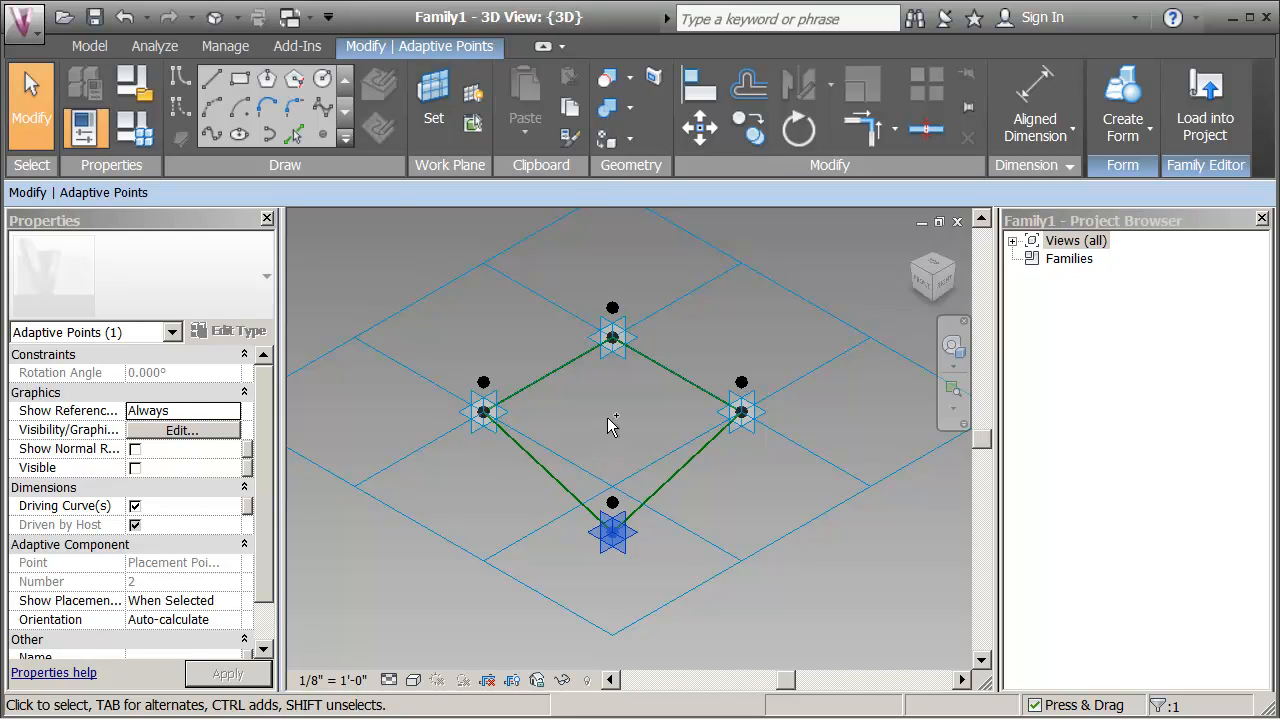
{"action": "key", "text": "ctrl+z"}
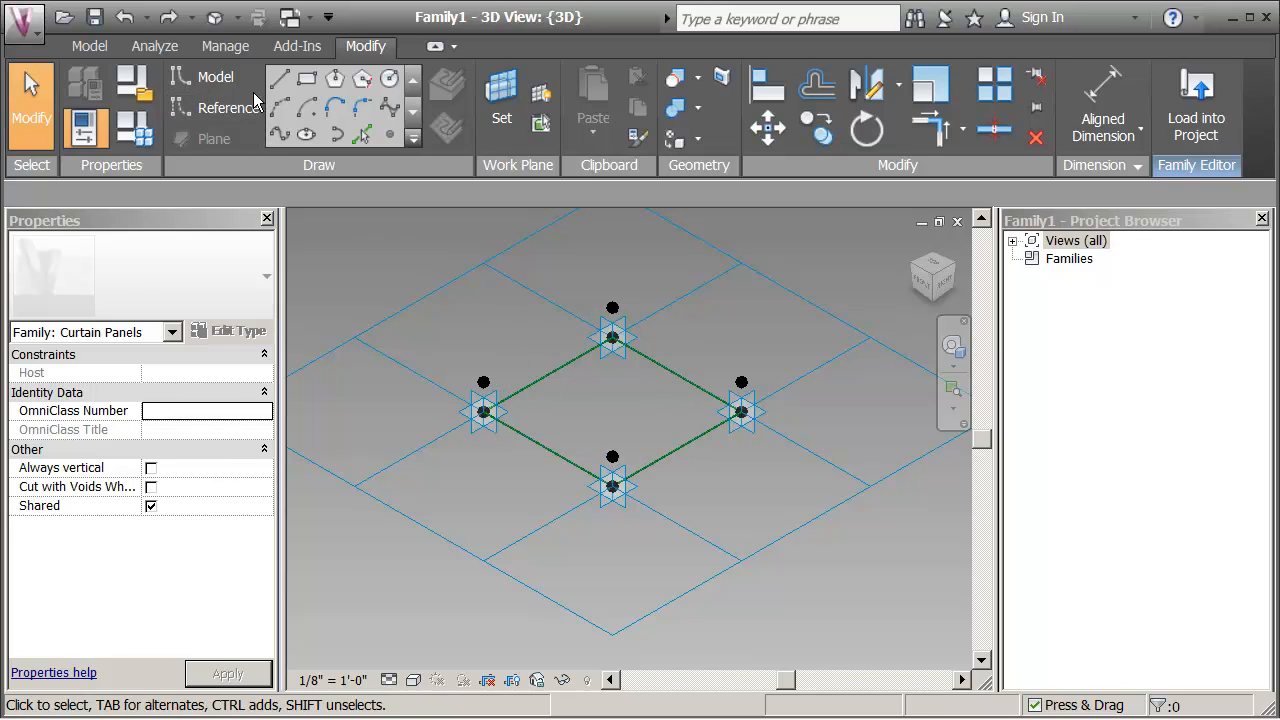
- Set up reference line drawing with 3D Snapping enabled and Make surface from closed loops disabled
{"action": "left_click", "coordinate": [217, 105]}
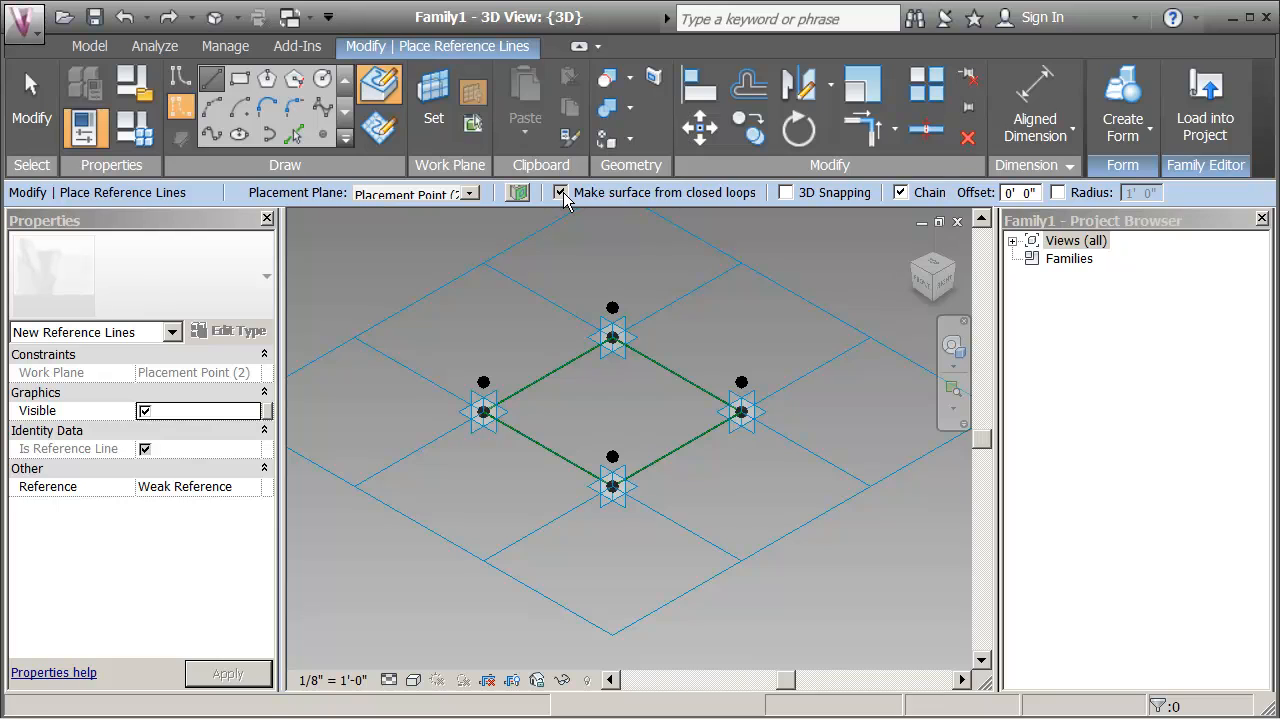
{"action": "left_click", "coordinate": [561, 193]}
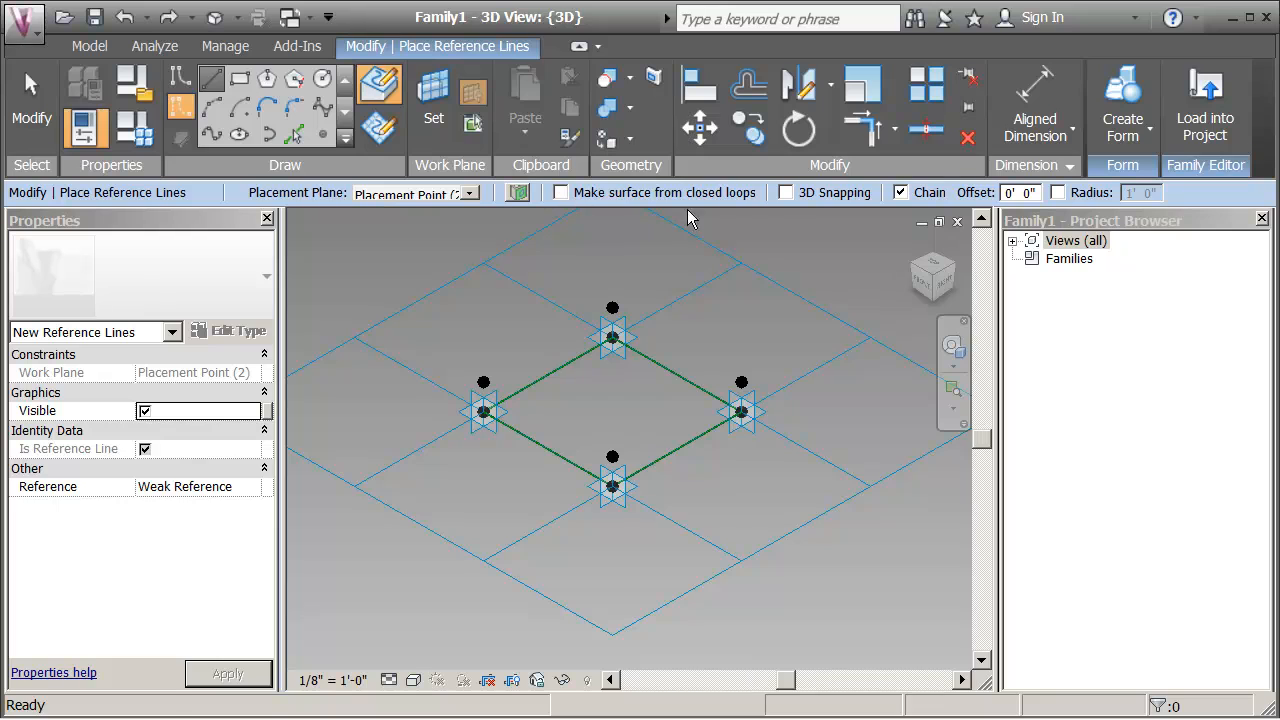
{"action": "left_click", "coordinate": [786, 193]}
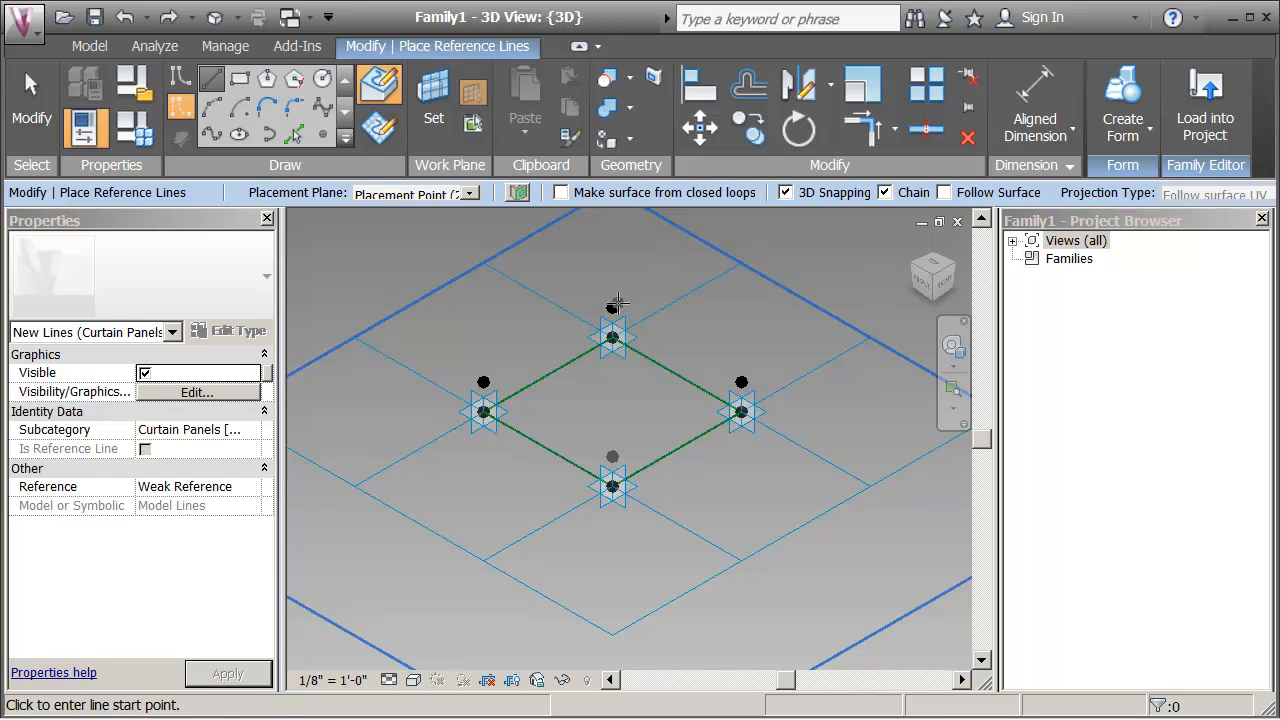
{"action": "left_click", "coordinate": [613, 307]}
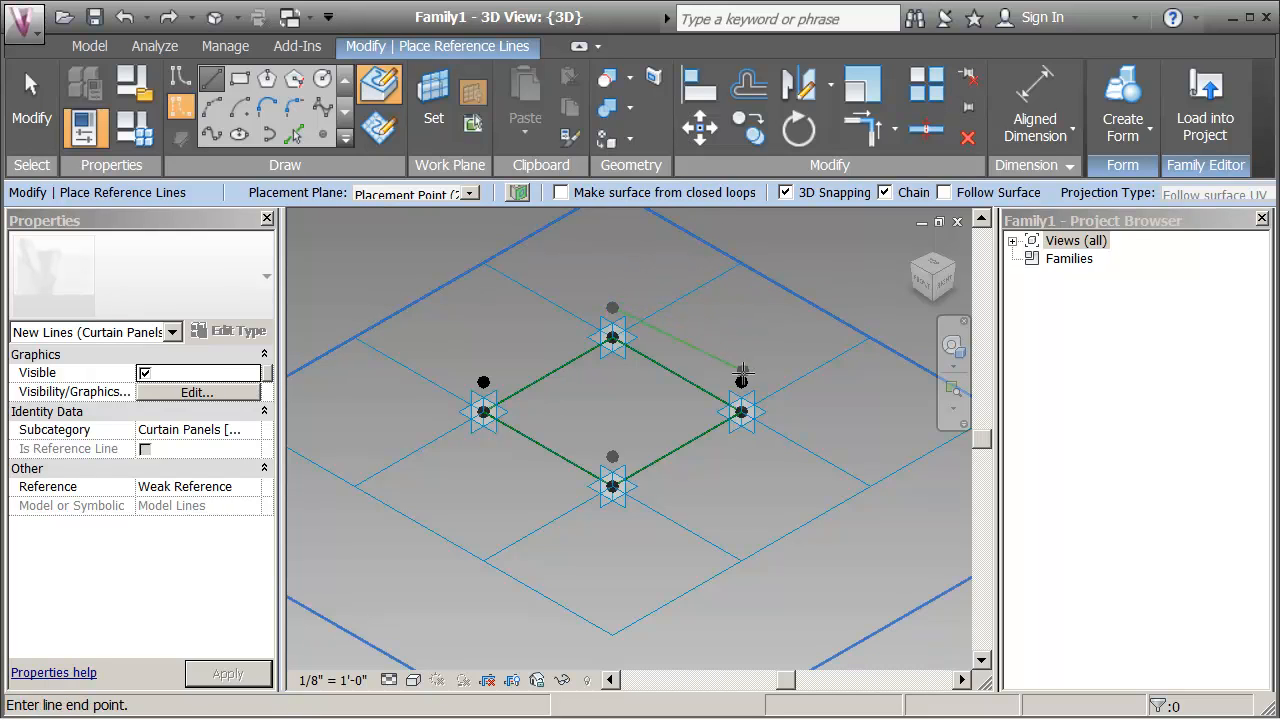
{"action": "left_click", "coordinate": [741, 381]}
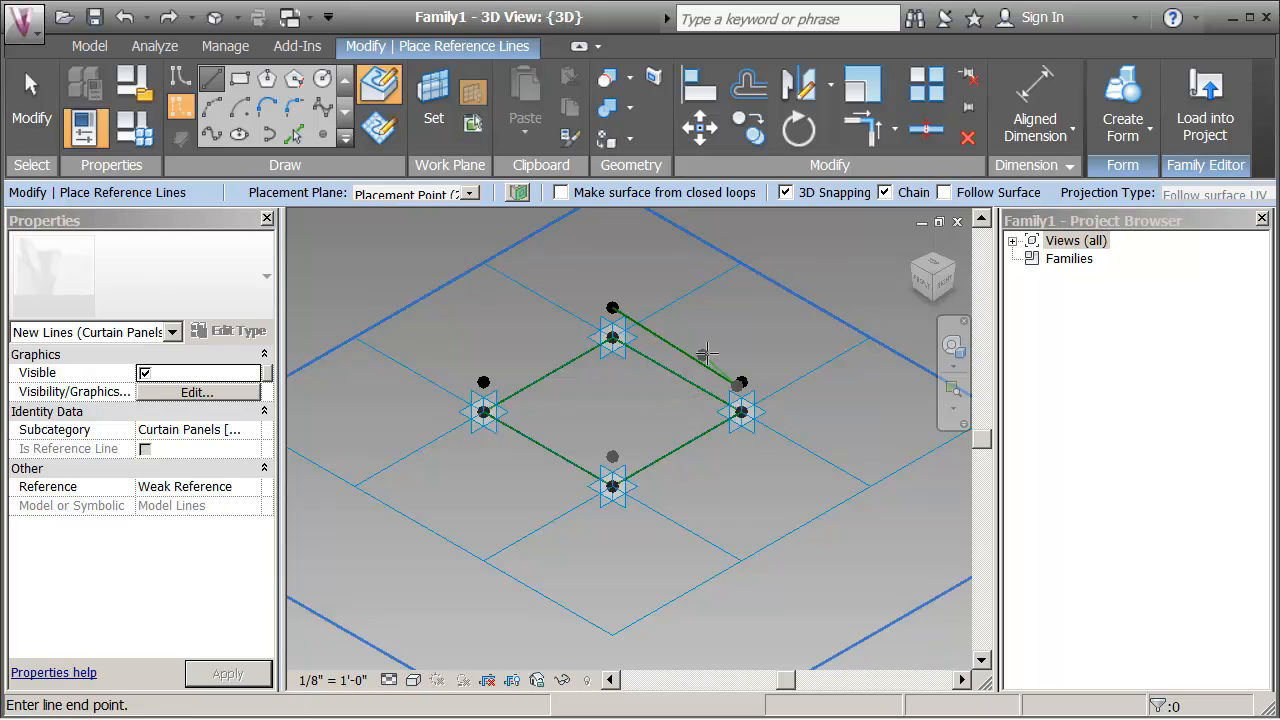
{"action": "key", "text": "Escape"}
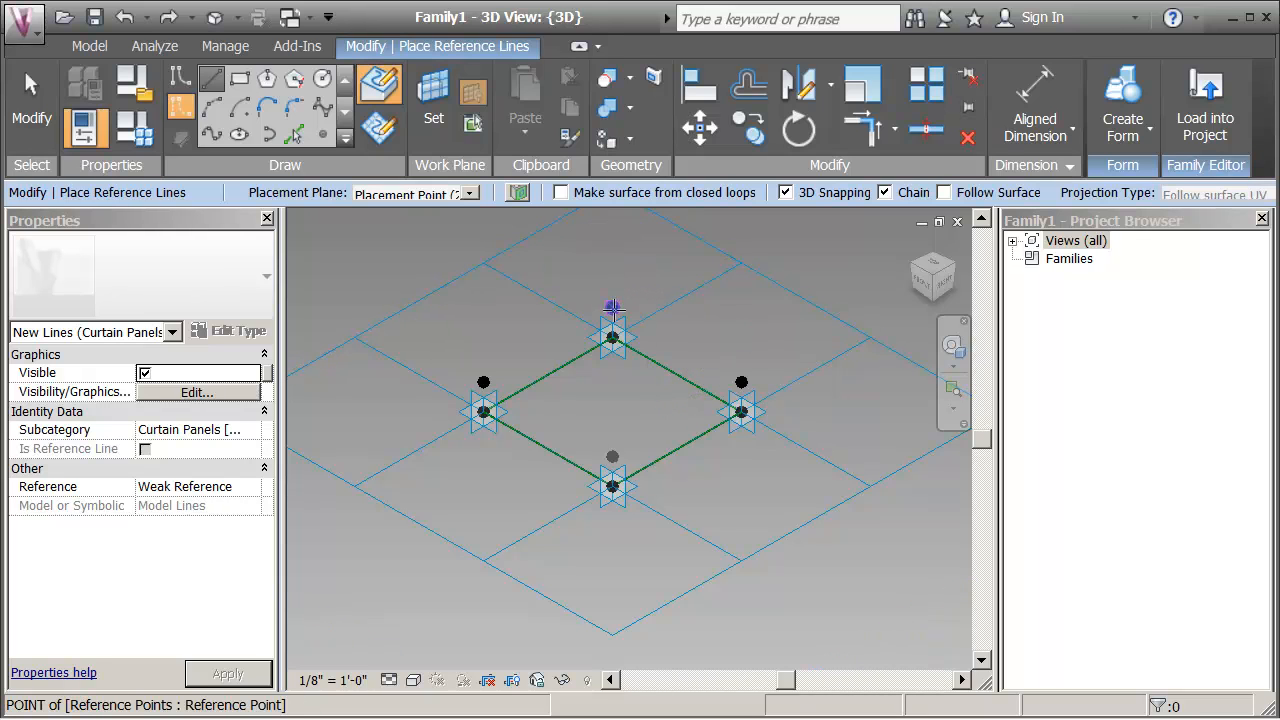
- Draw a closed chain of four reference lines snapped through the raised reference points above the four adaptive points
{"action": "left_click", "coordinate": [612, 308]}
{"action": "left_click", "coordinate": [741, 382]}
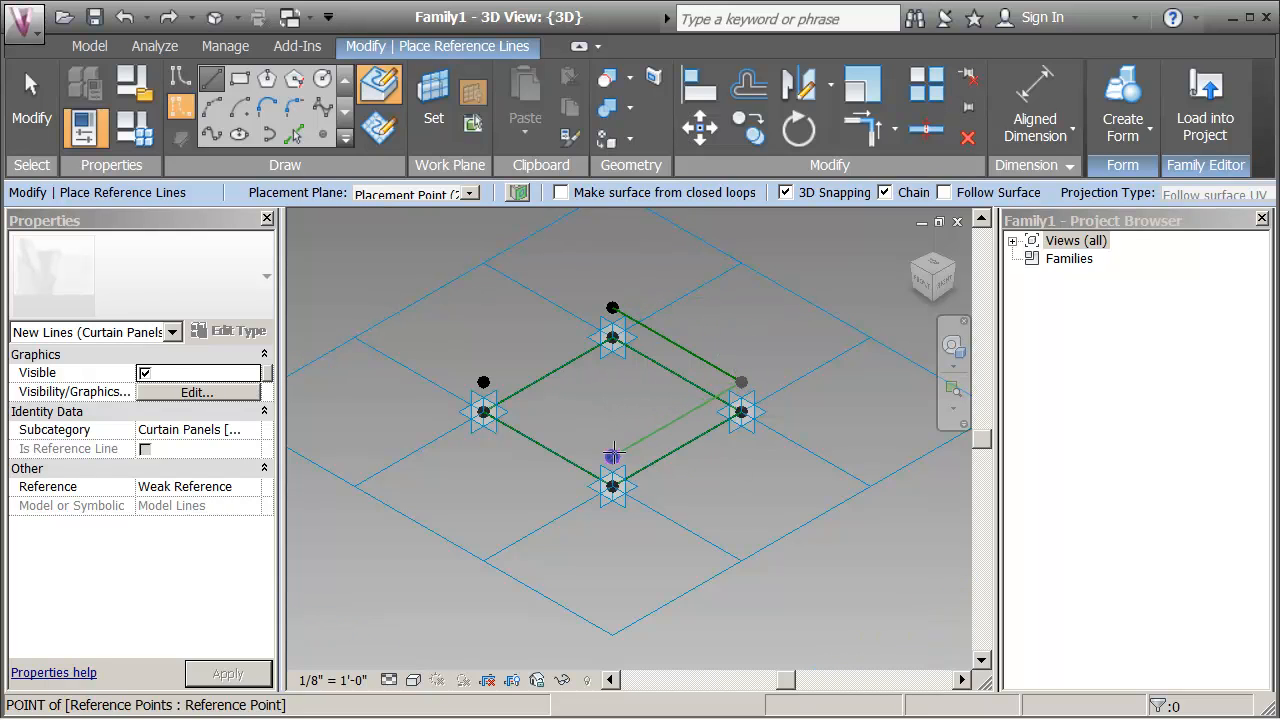
{"action": "left_click", "coordinate": [612, 456]}
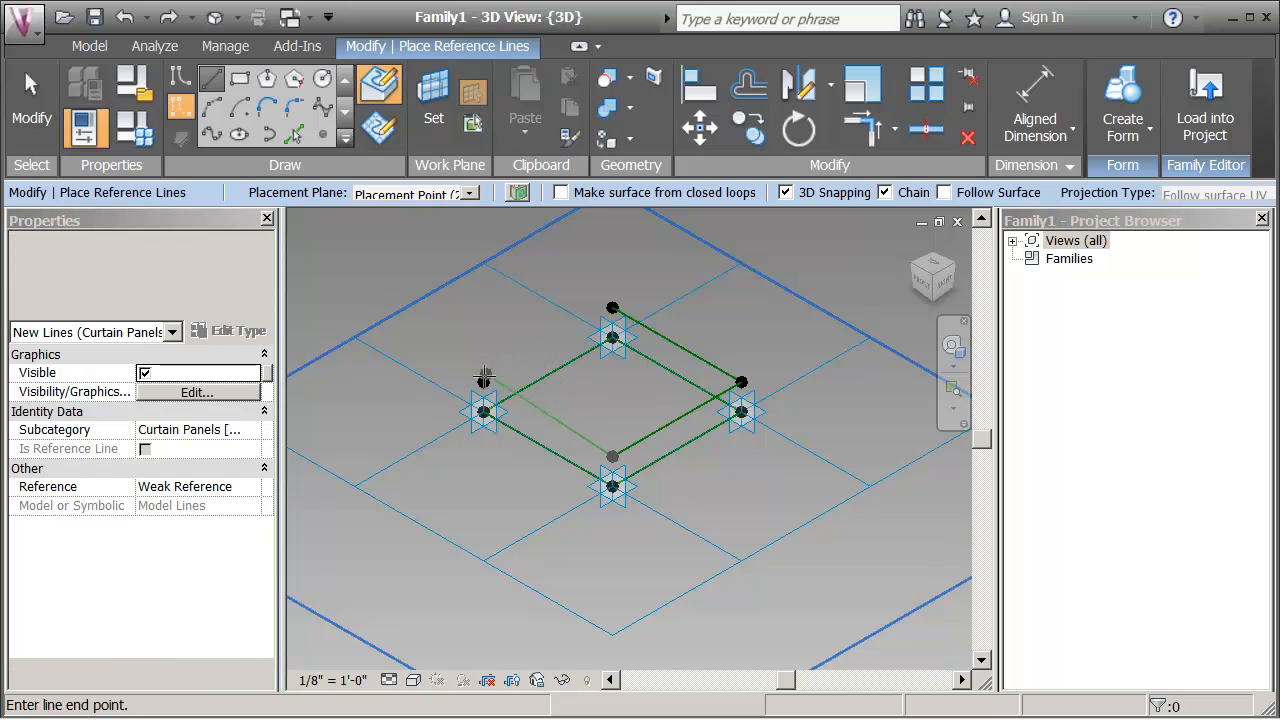
{"action": "left_click", "coordinate": [483, 381]}
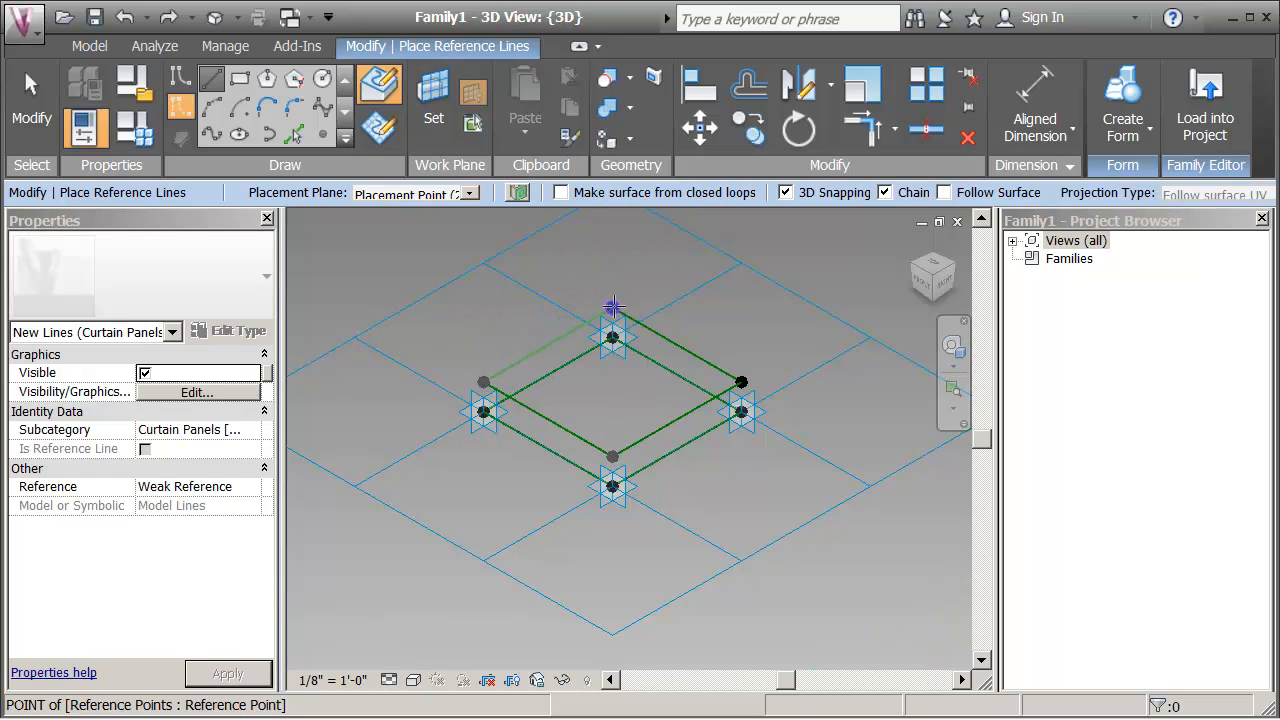
{"action": "left_click", "coordinate": [612, 306]}
{"action": "key", "text": "Escape"}
{"action": "key", "text": "Escape"}
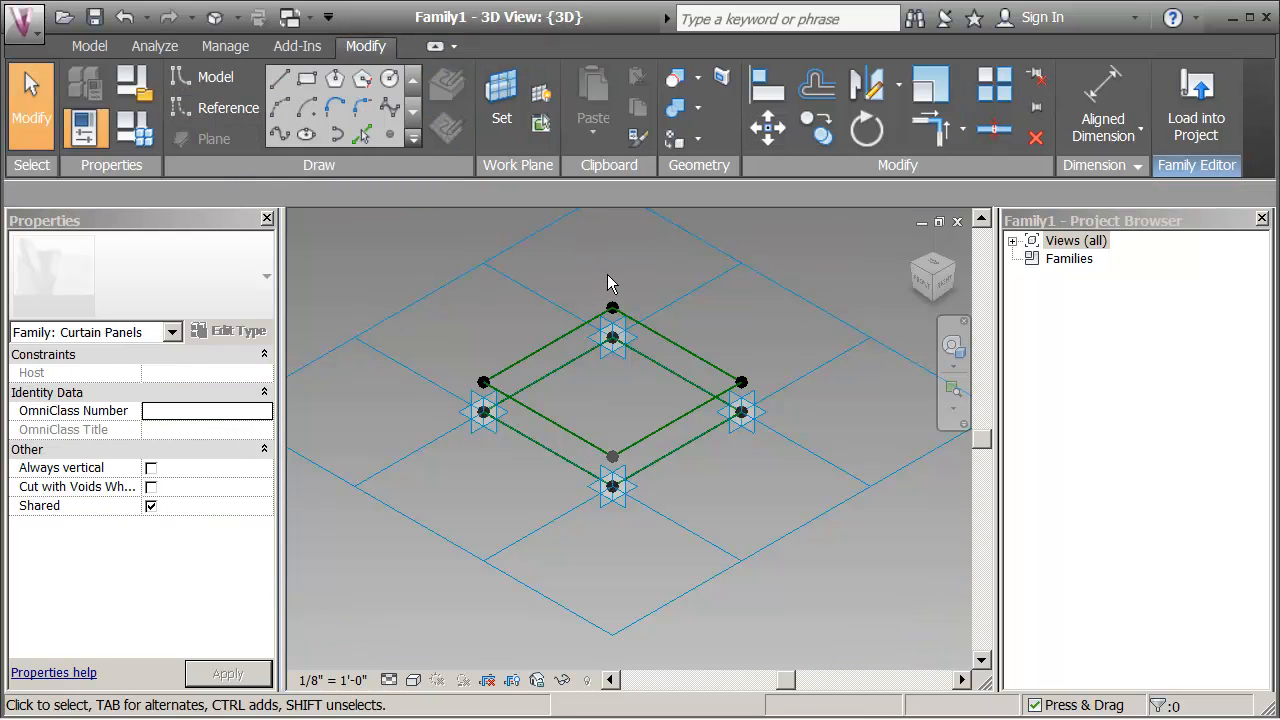
- Select both the upper and lower closed reference line loops and create a form between them
{"action": "key", "text": "Tab"}
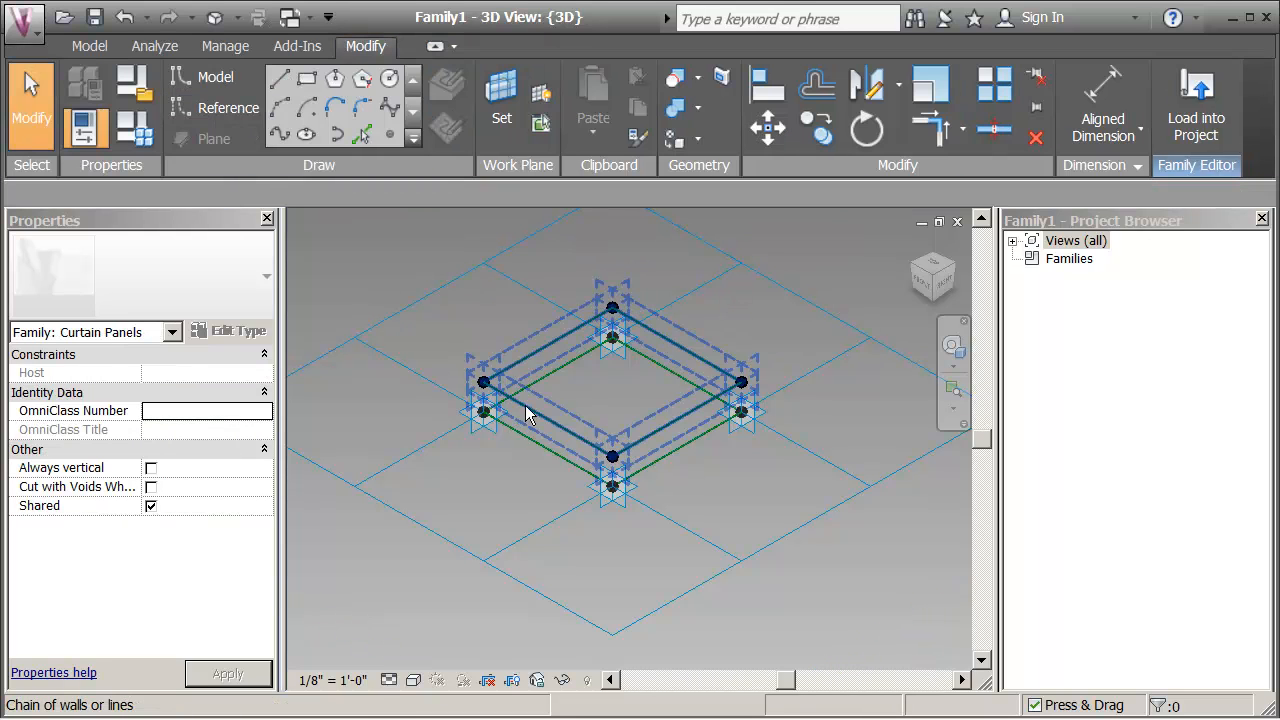
{"action": "left_click", "coordinate": [518, 437]}
{"action": "left_click", "coordinate": [698, 277]}
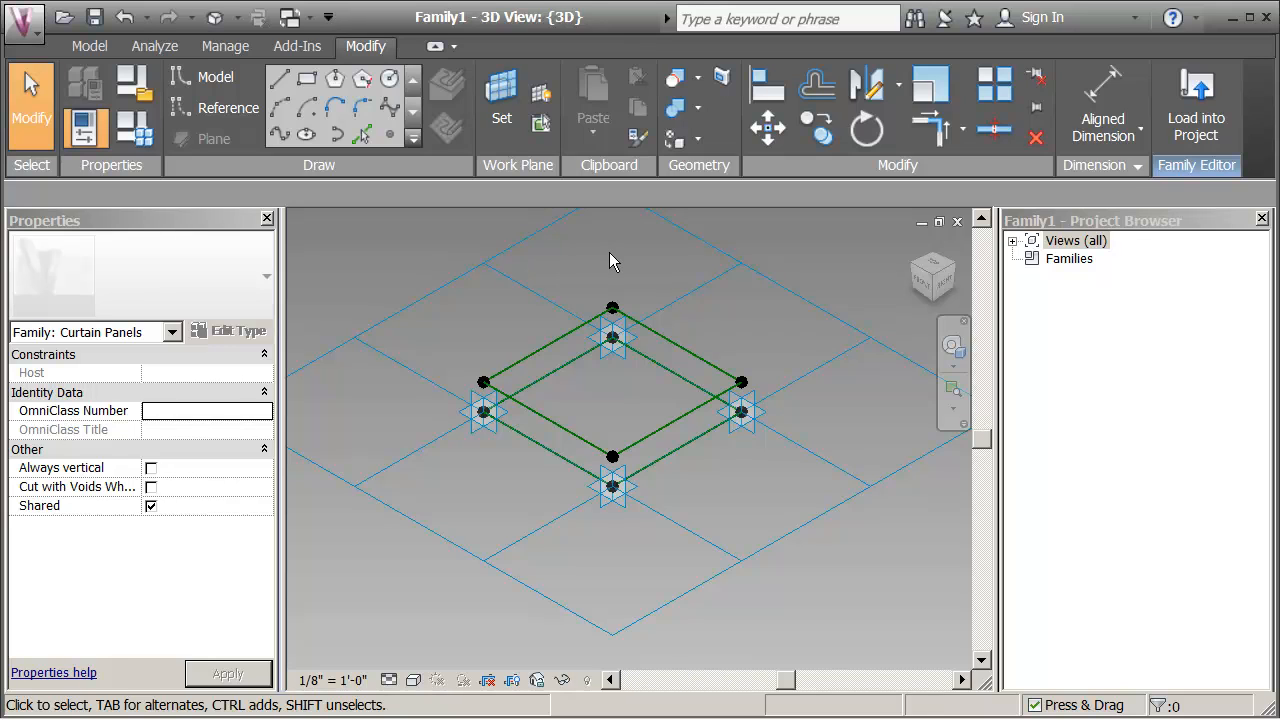
{"action": "key", "text": "Tab"}
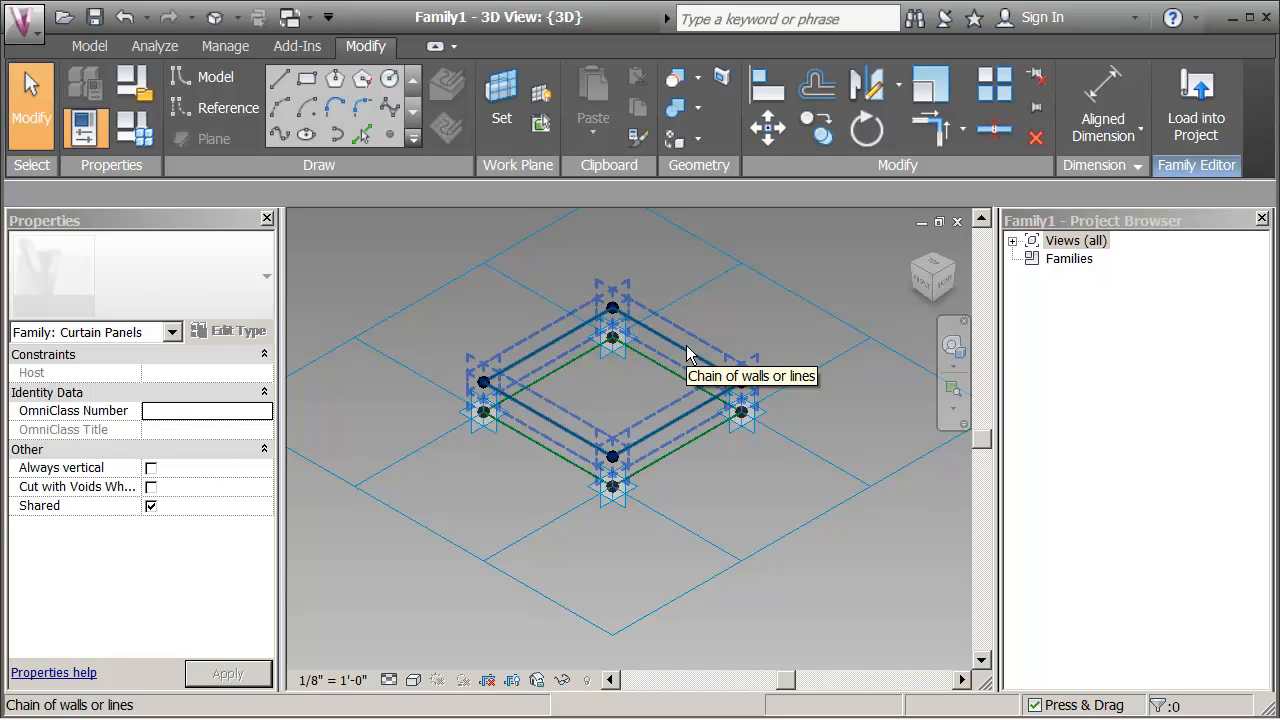
{"action": "left_click", "coordinate": [686, 346]}
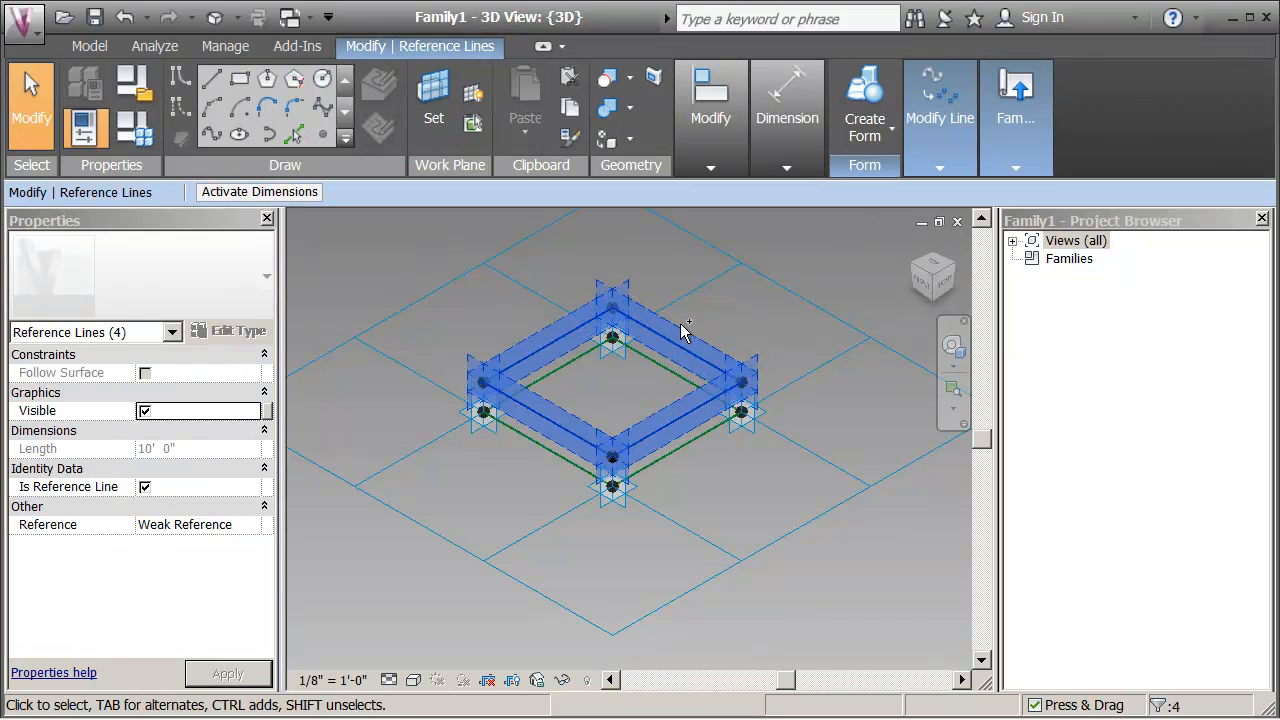
{"action": "key", "text": "Tab"}
{"action": "left_click", "coordinate": [664, 362], "text": "ctrl"}
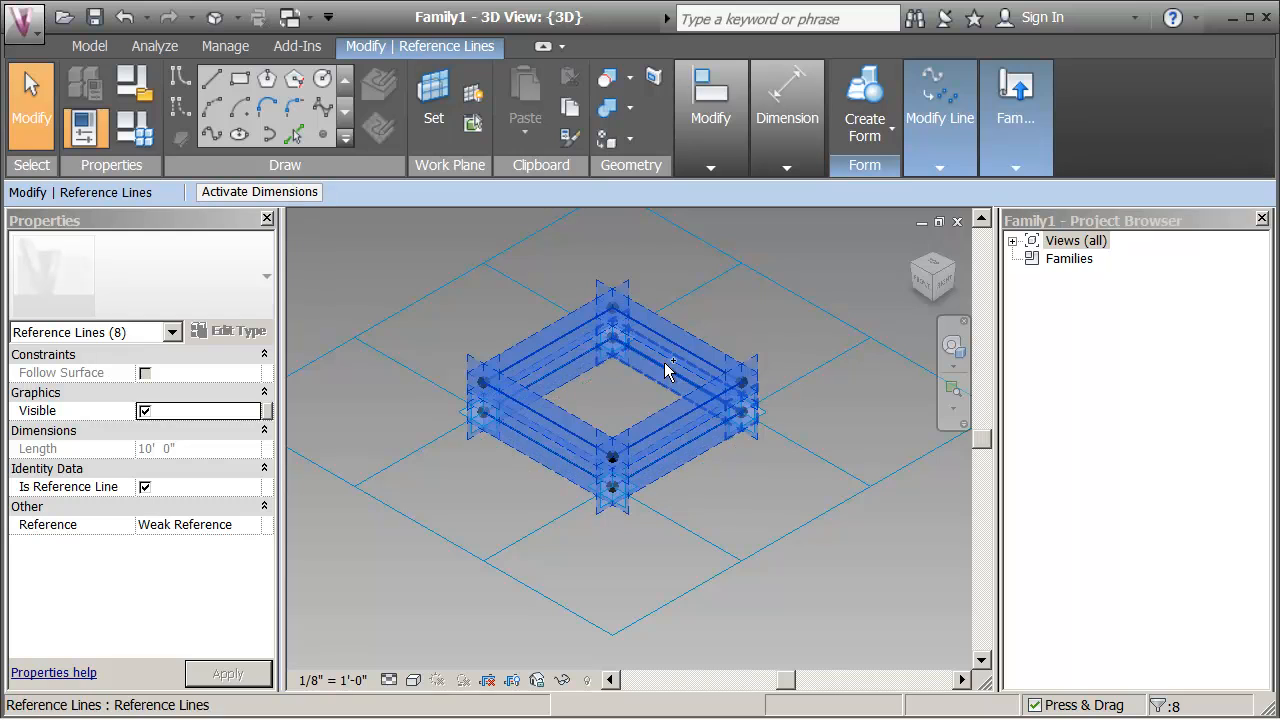
{"action": "left_click", "coordinate": [866, 92]}
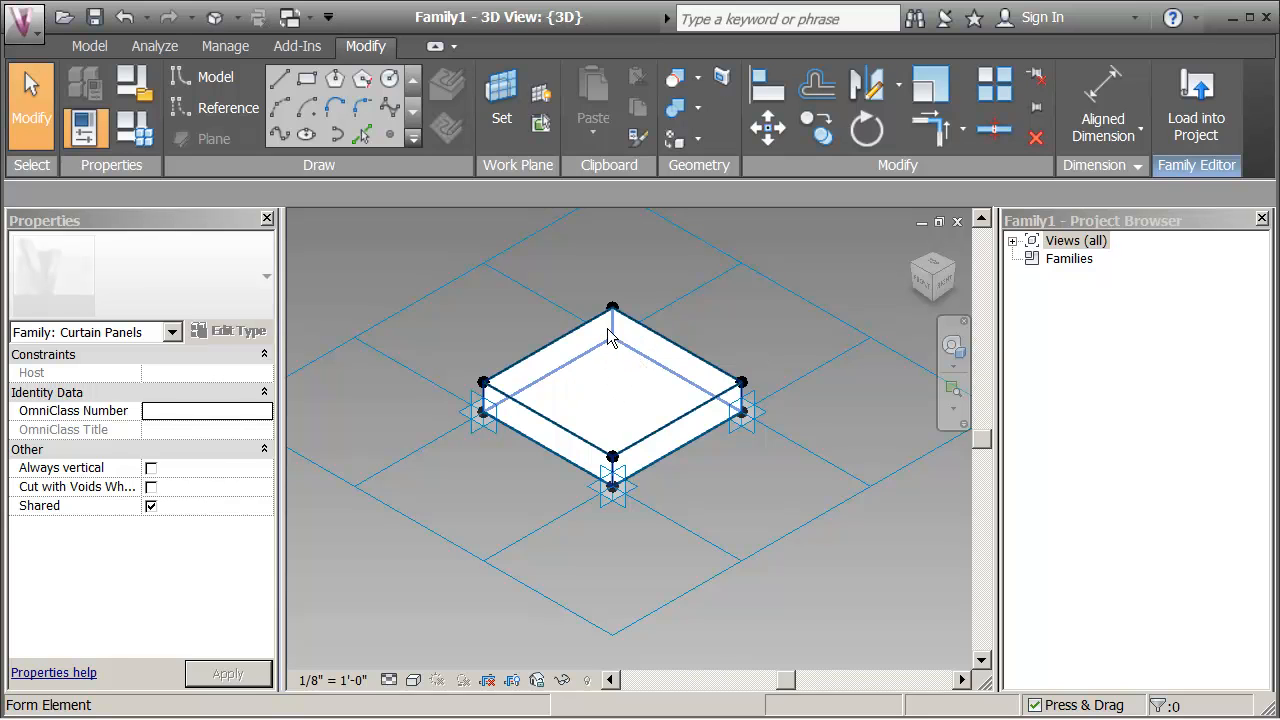
{"action": "middle_click_drag", "start_coordinate": [491, 318], "coordinate": [485, 299]}
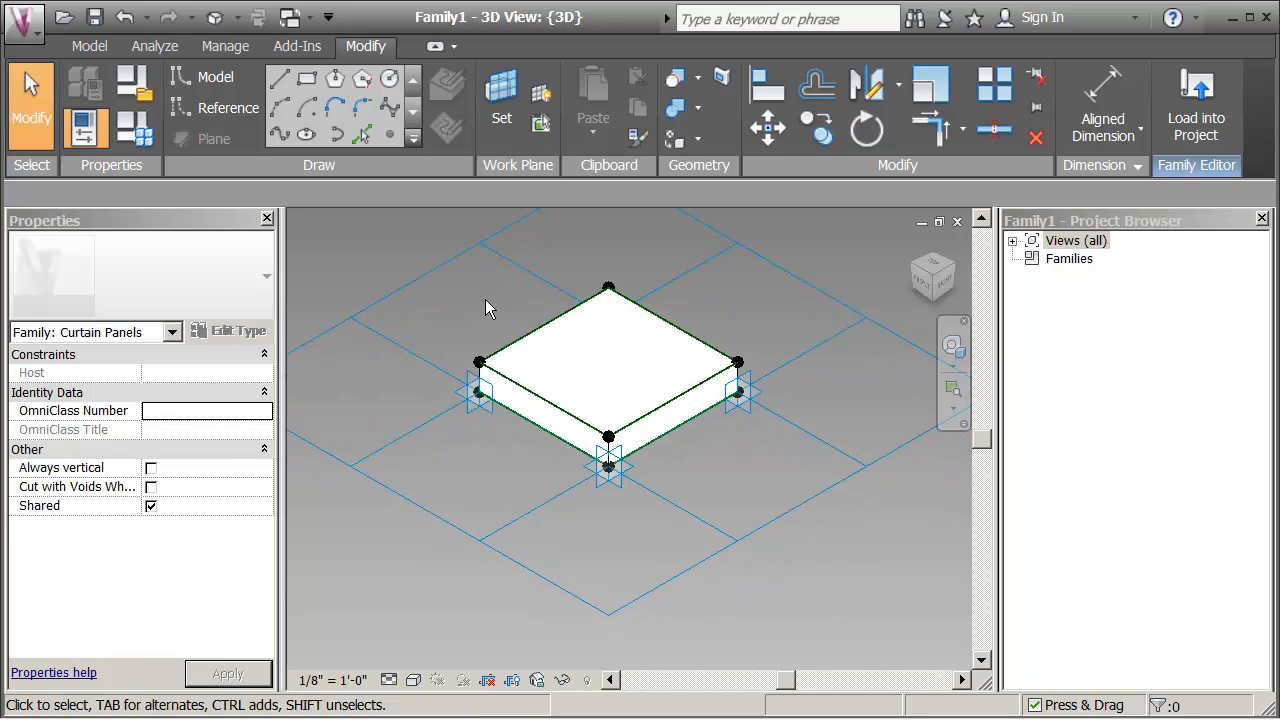
{"action": "scroll", "coordinate": [494, 299], "scroll_direction": "up", "scroll_amount": 1}
{"action": "scroll", "coordinate": [494, 300], "scroll_direction": "up", "scroll_amount": 1}
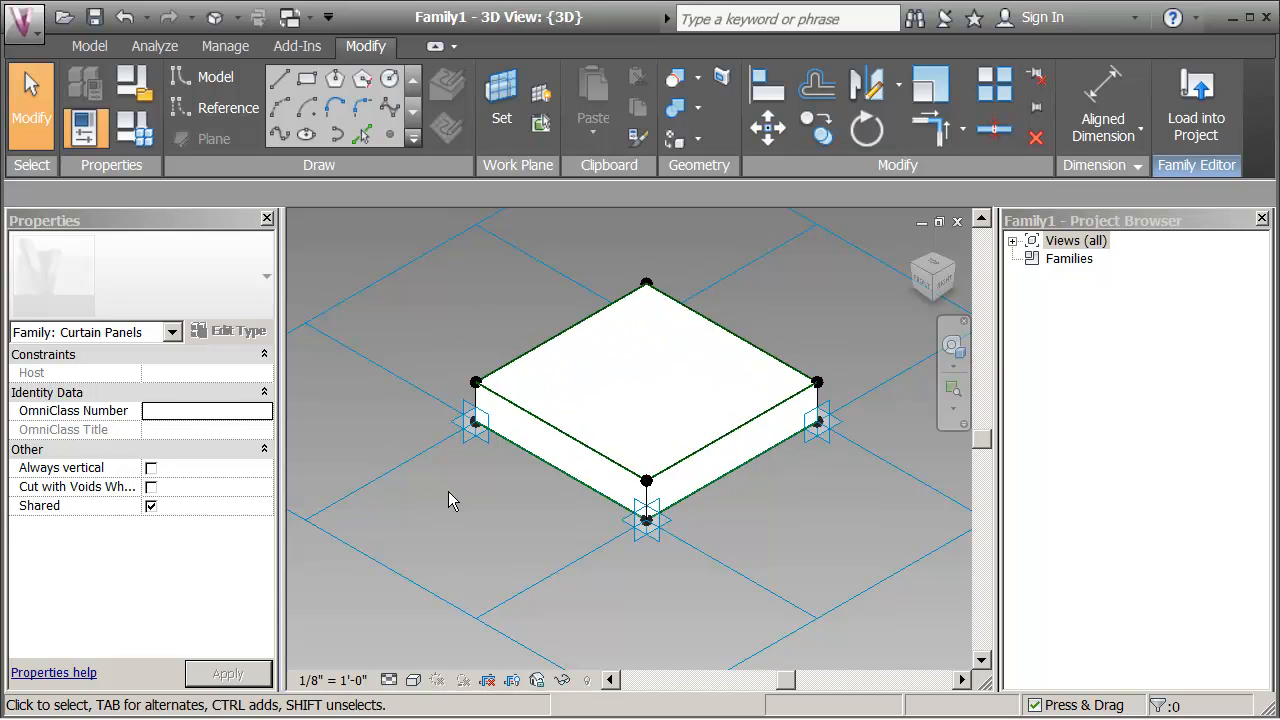
- Examine the Orientation options of adaptive placement point 1, keeping Auto-calculate
{"action": "left_click", "coordinate": [474, 447]}
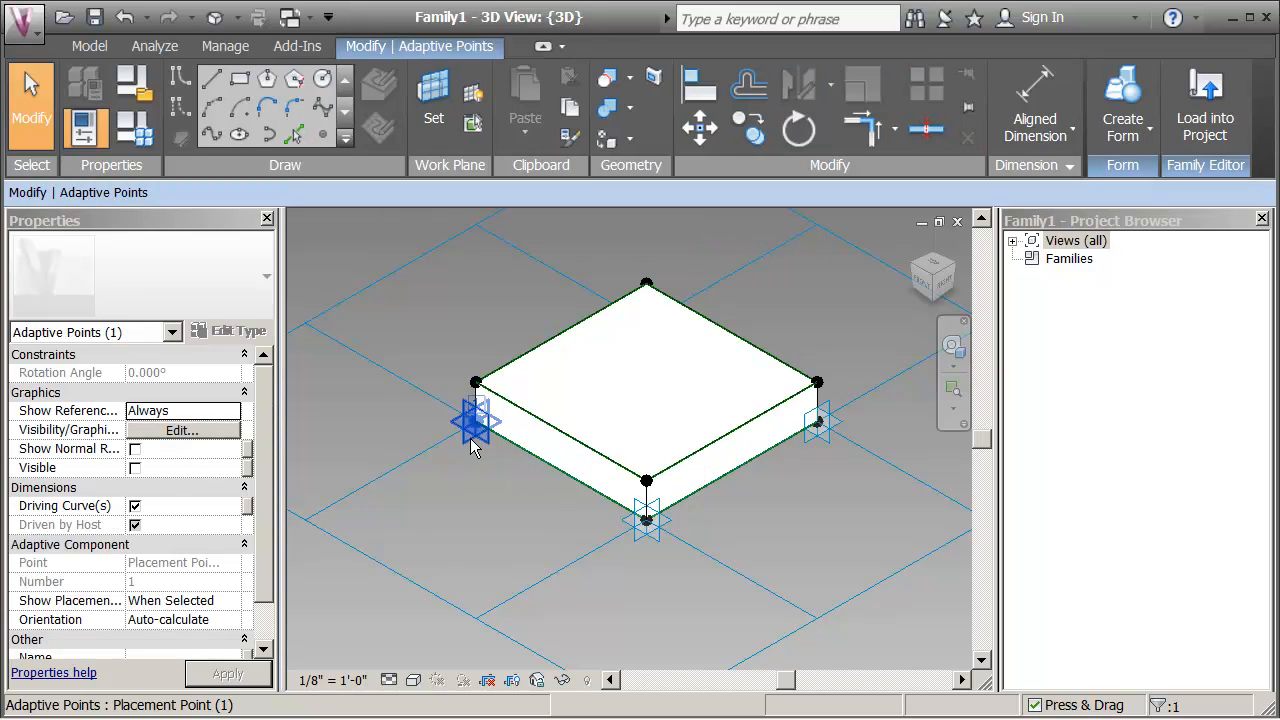
{"action": "scroll", "coordinate": [272, 510], "scroll_direction": "down", "scroll_amount": 2}
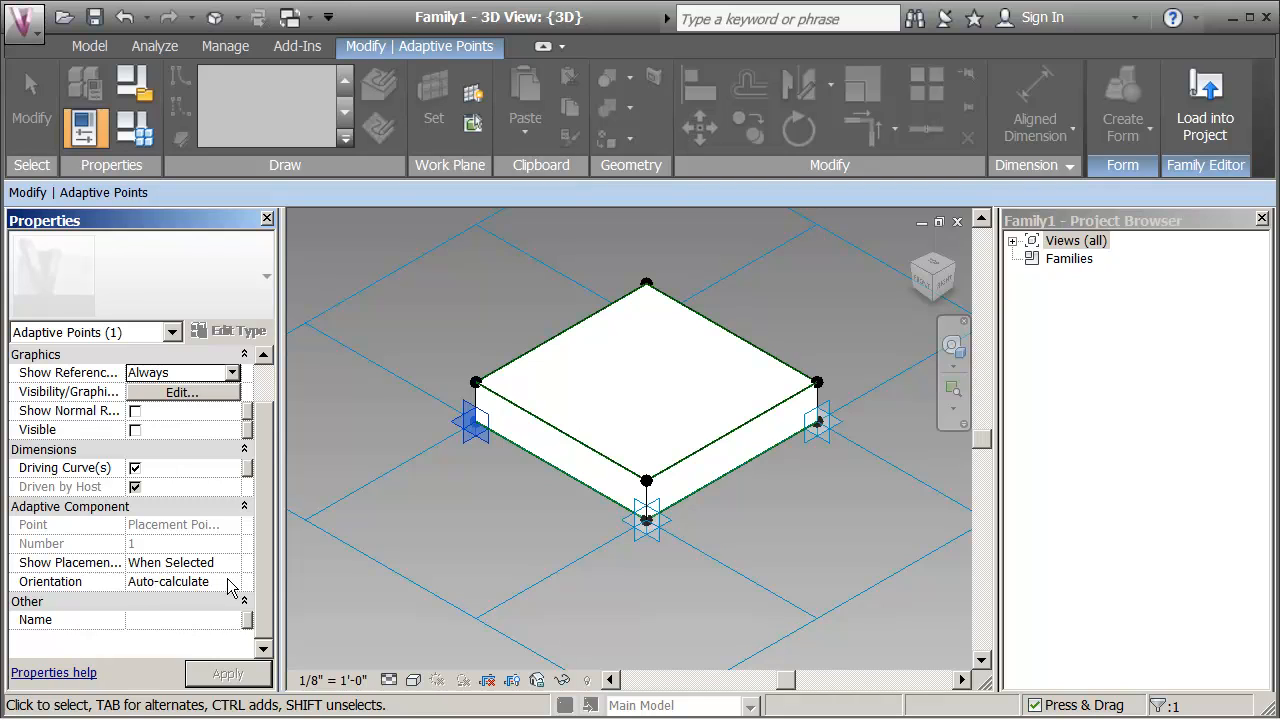
{"action": "left_click", "coordinate": [227, 580]}
{"action": "left_click", "coordinate": [230, 582]}
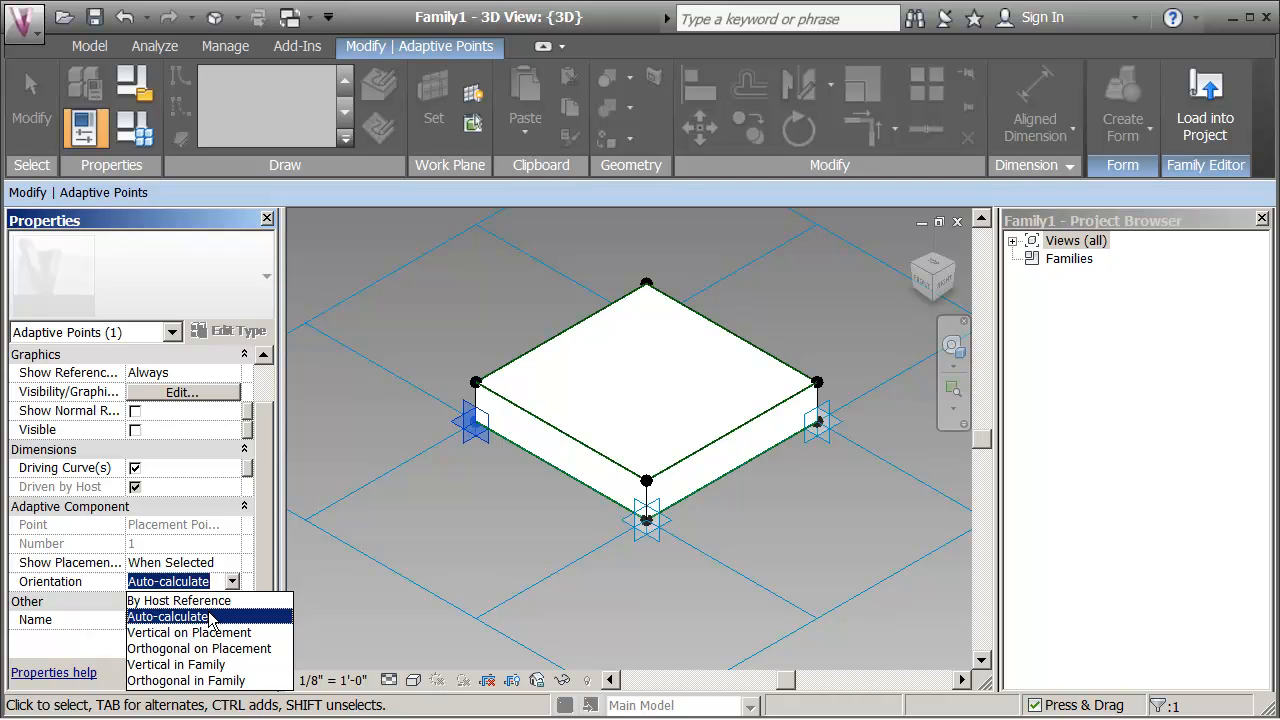
{"action": "left_click", "coordinate": [208, 617]}
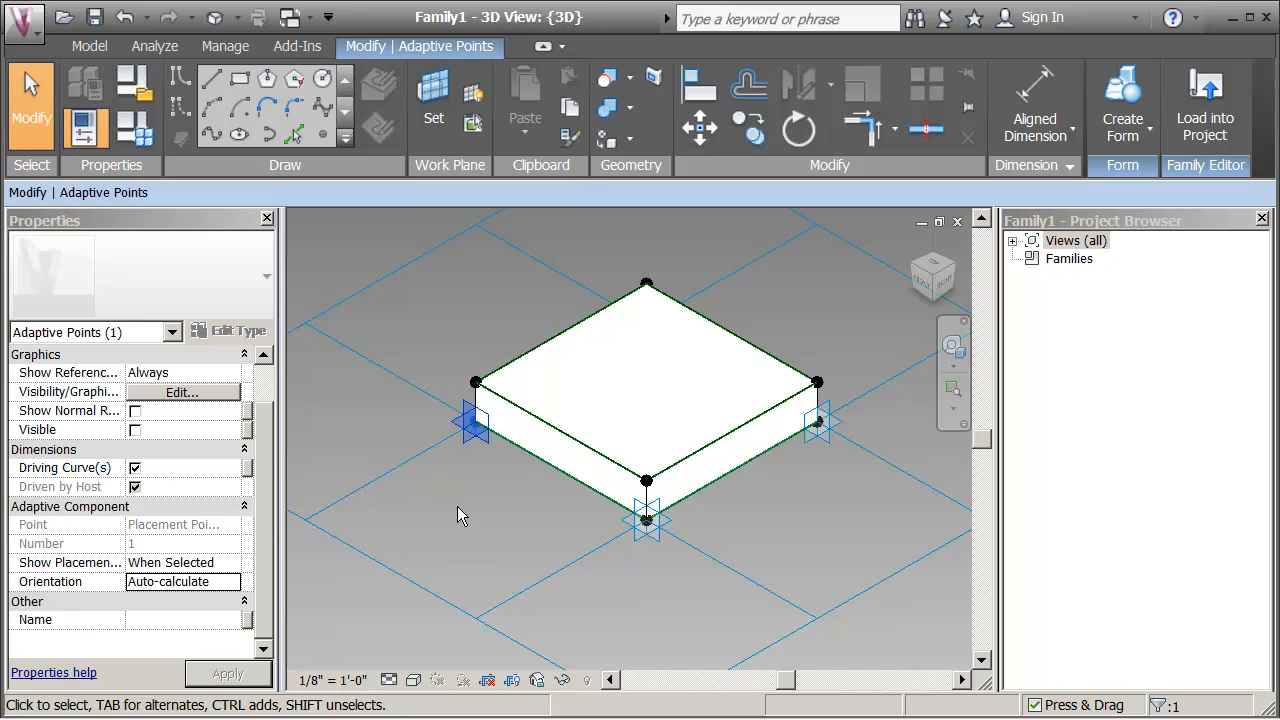
{"action": "scroll", "coordinate": [463, 480], "scroll_direction": "up", "scroll_amount": 2}
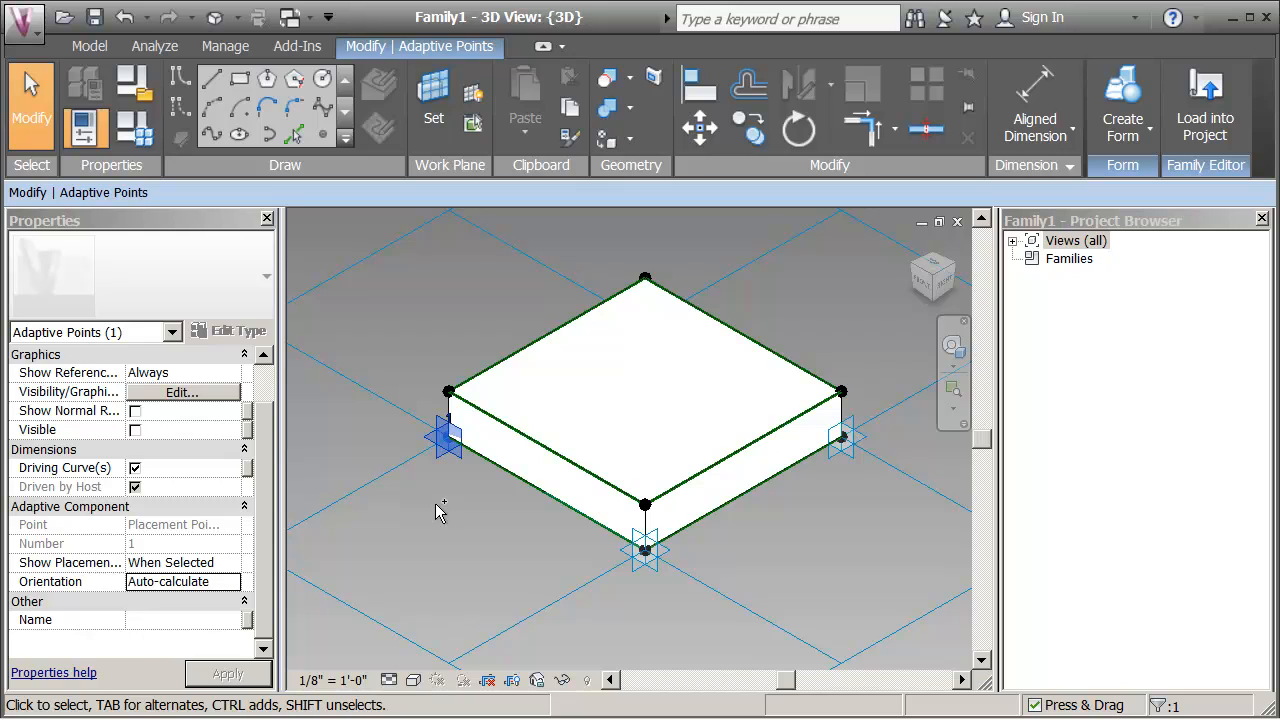
{"action": "left_click", "coordinate": [435, 504]}
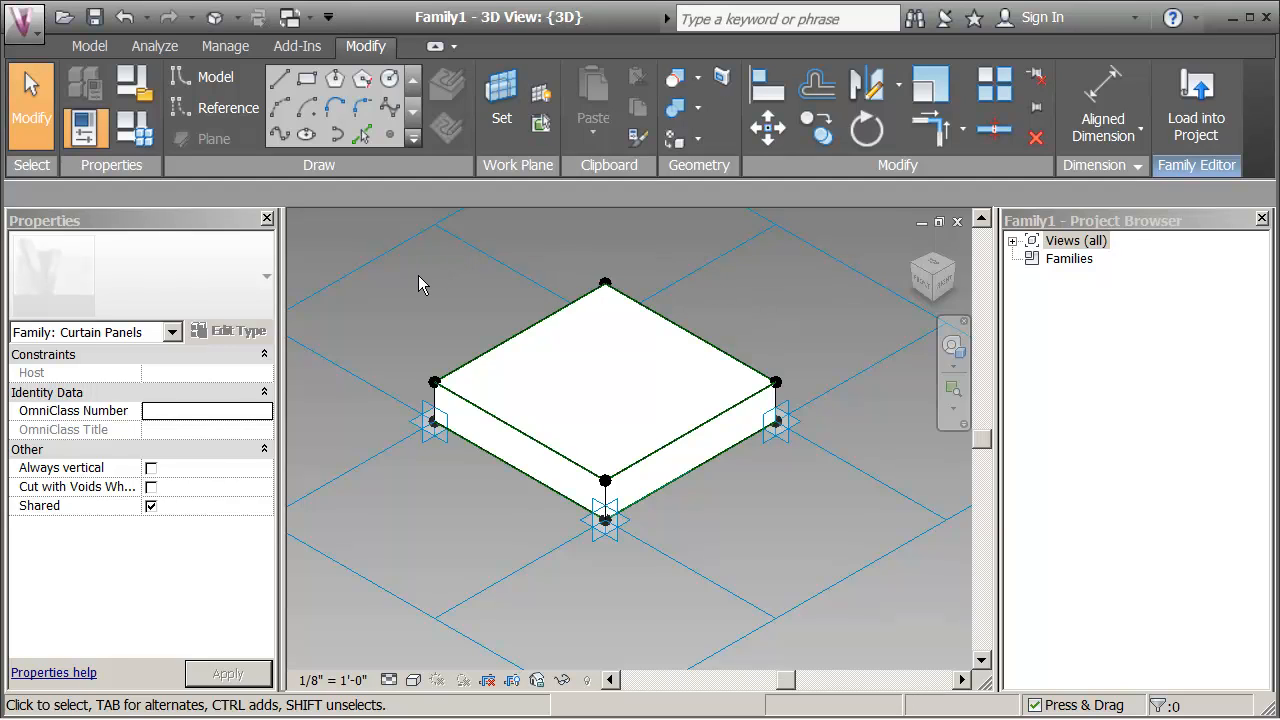
- Review the family's category and parameters, keeping the Curtain Panels category
{"action": "left_click", "coordinate": [136, 90]}
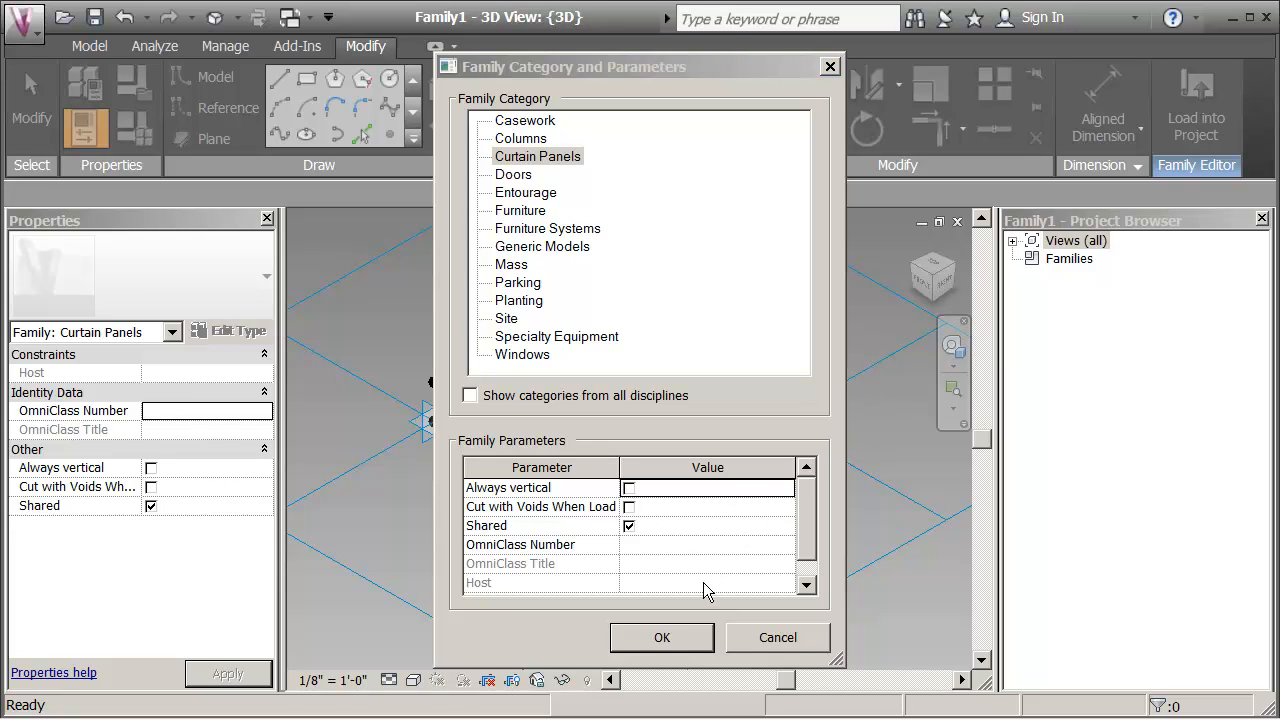
{"action": "left_click", "coordinate": [678, 638]}
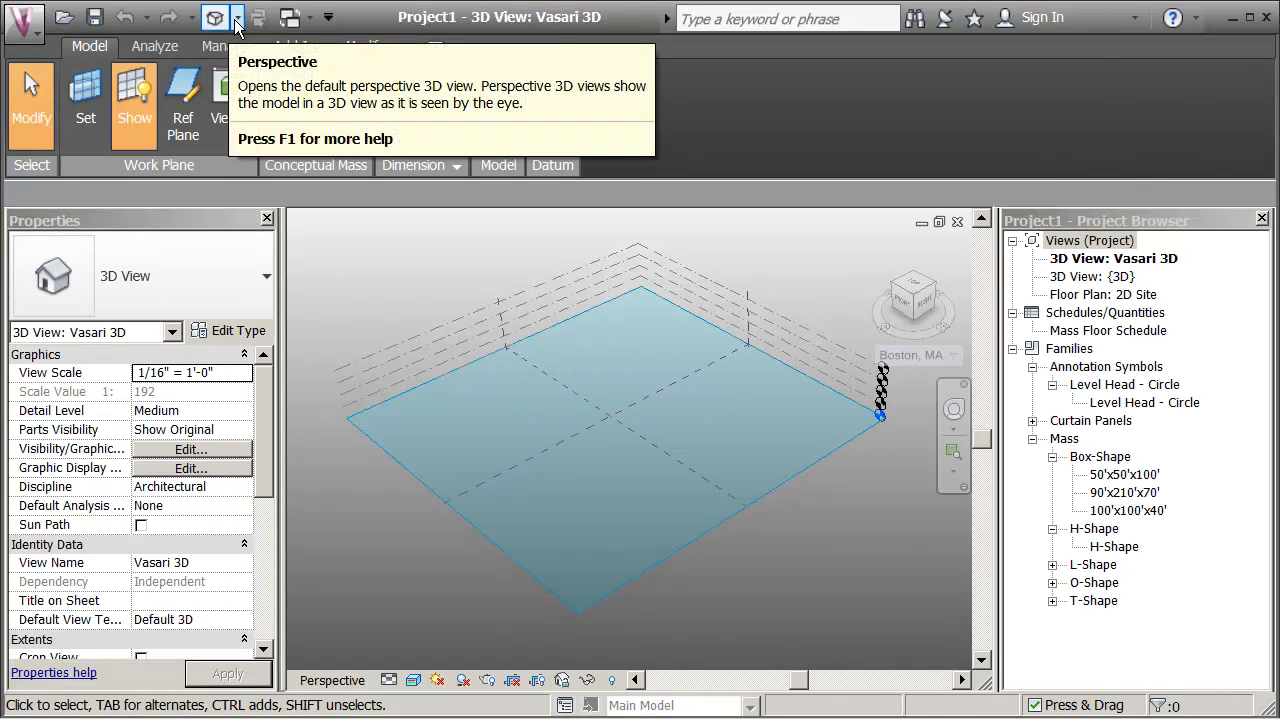
- Open the {3D} view of Project1 and frame the Level 1 plane
{"action": "left_click", "coordinate": [237, 20]}
{"action": "left_click", "coordinate": [250, 78]}
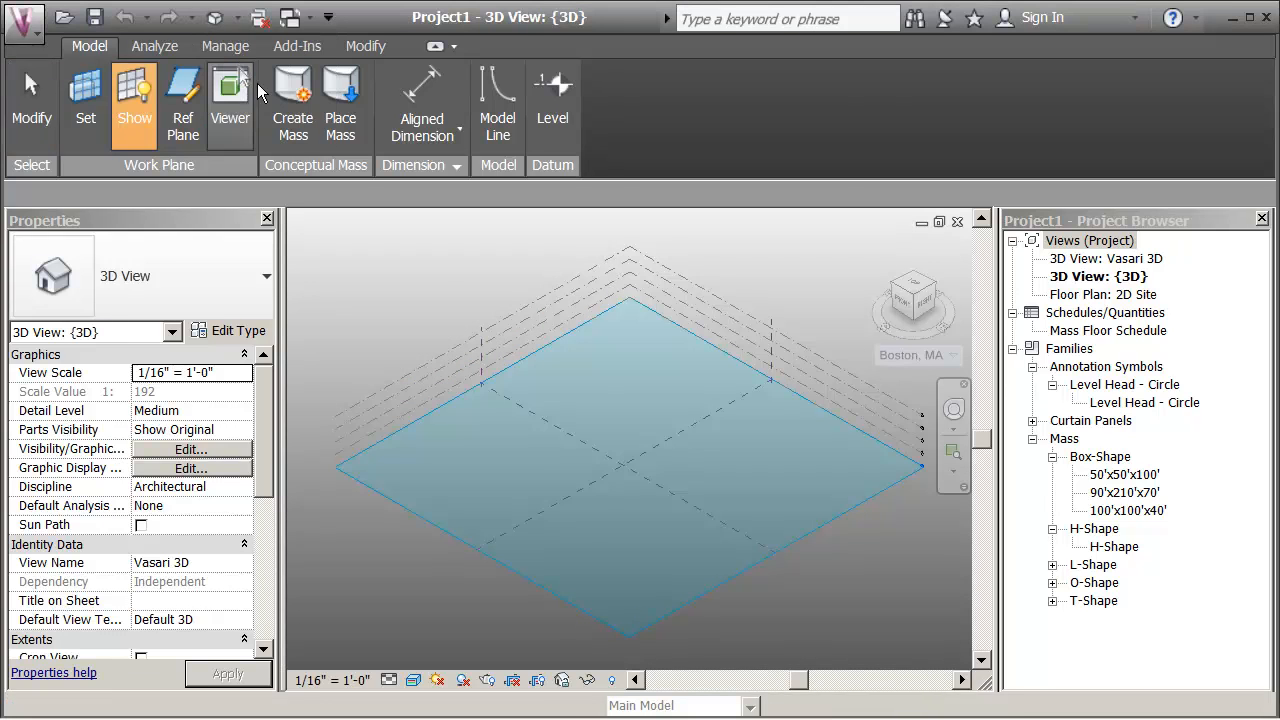
{"action": "scroll", "coordinate": [614, 384], "scroll_direction": "up", "scroll_amount": 4}
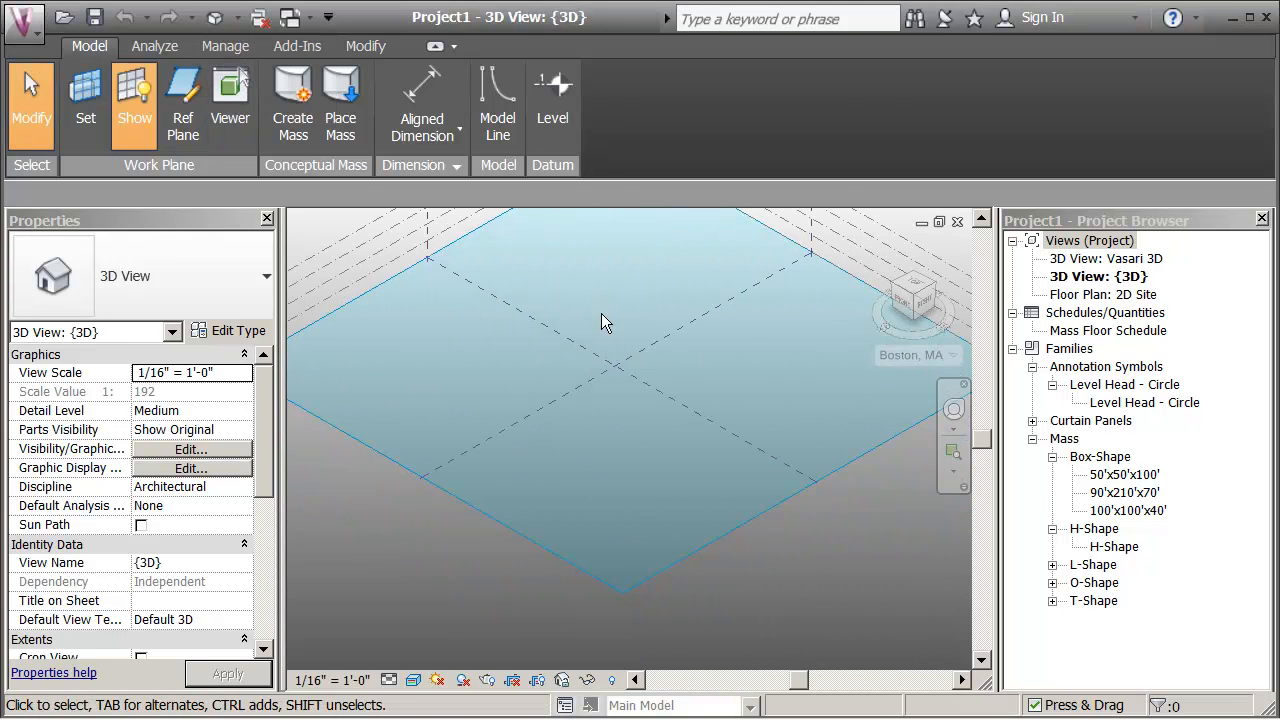
{"action": "scroll", "coordinate": [605, 316], "scroll_direction": "up", "scroll_amount": 2}
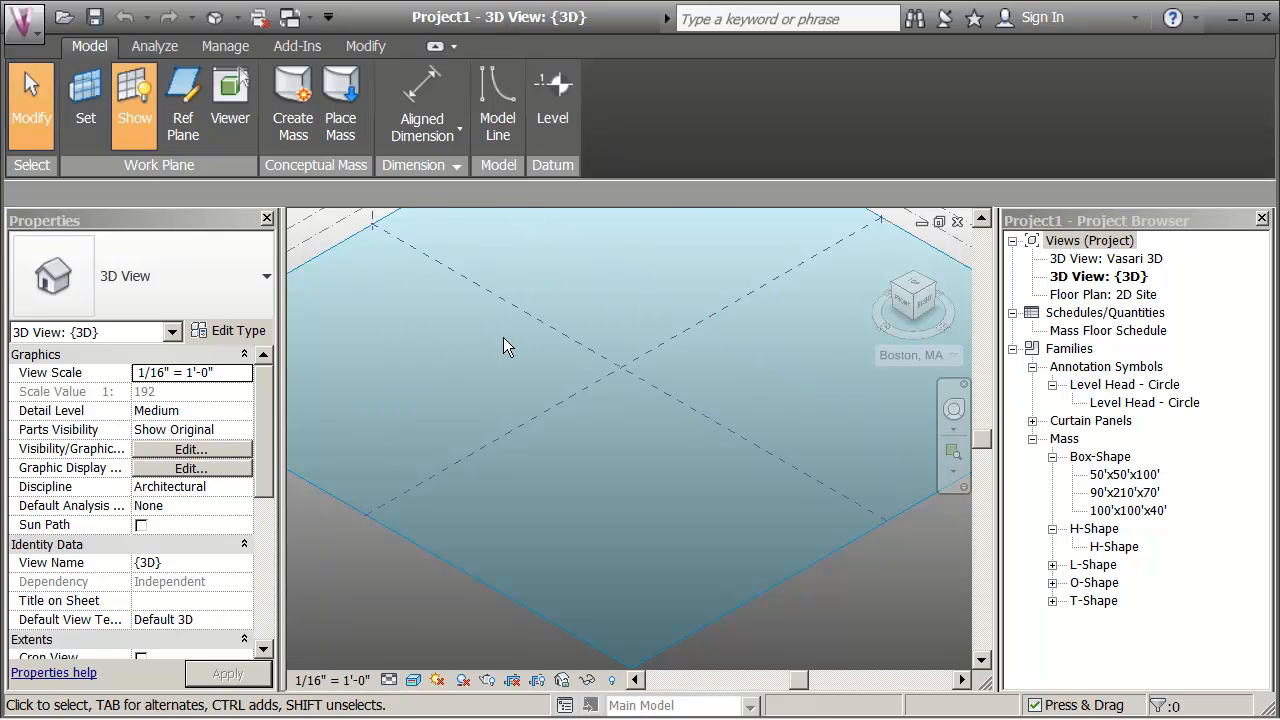
- Start an in-place mass and draw a rectangle about 132' by 132' on Level 1 with 3D Snapping disabled
{"action": "left_click", "coordinate": [291, 122]}
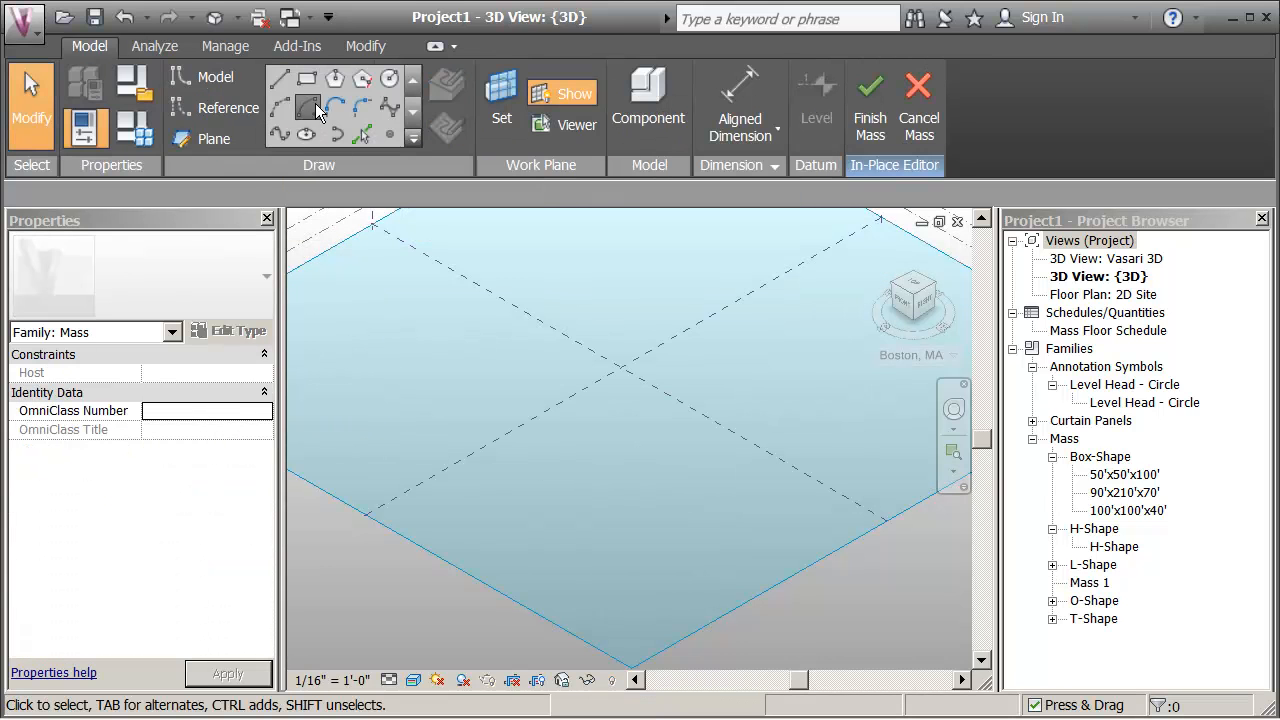
{"action": "left_click", "coordinate": [308, 83]}
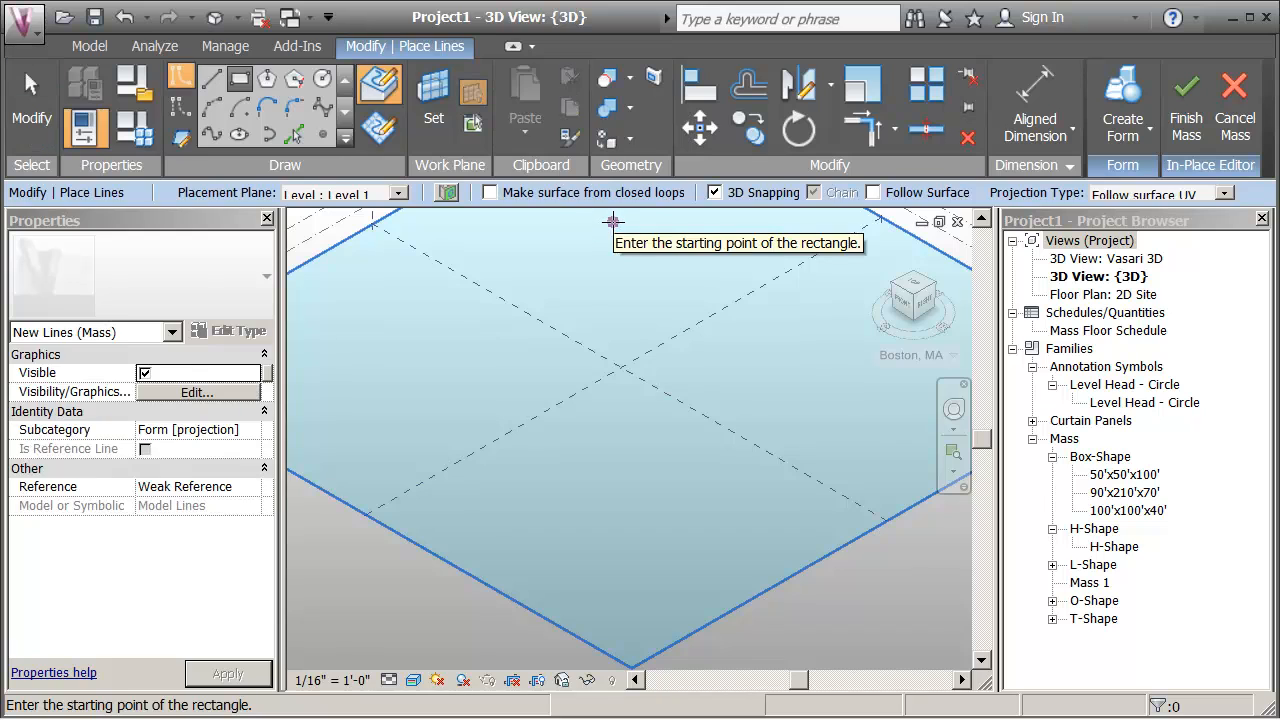
{"action": "left_click", "coordinate": [714, 192]}
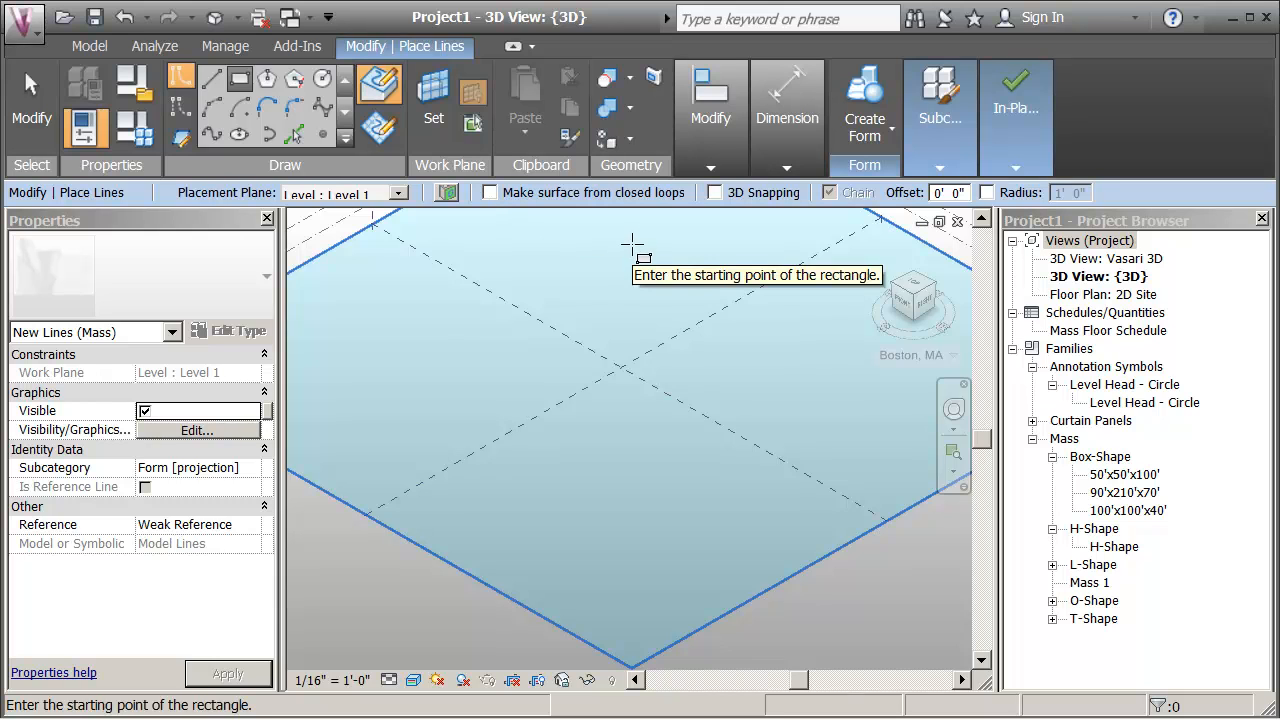
{"action": "left_click", "coordinate": [633, 245]}
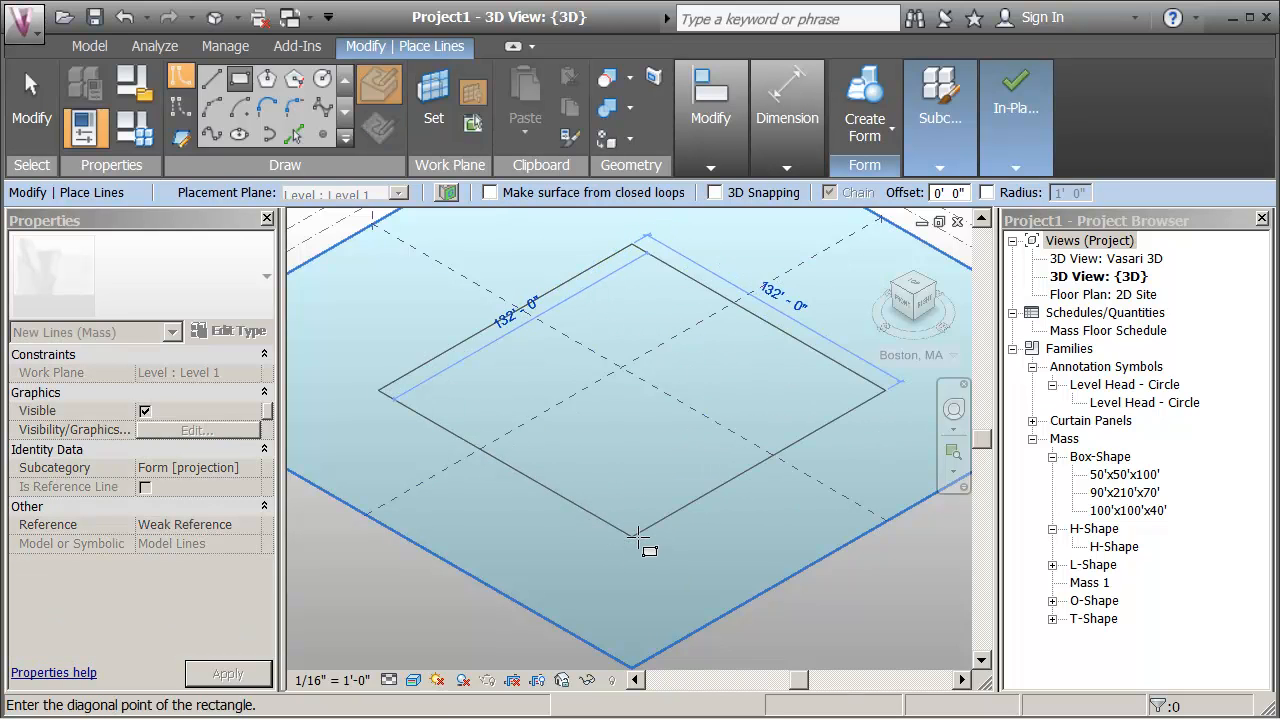
{"action": "left_click", "coordinate": [636, 537]}
{"action": "key", "text": "Escape"}
{"action": "key", "text": "Escape"}
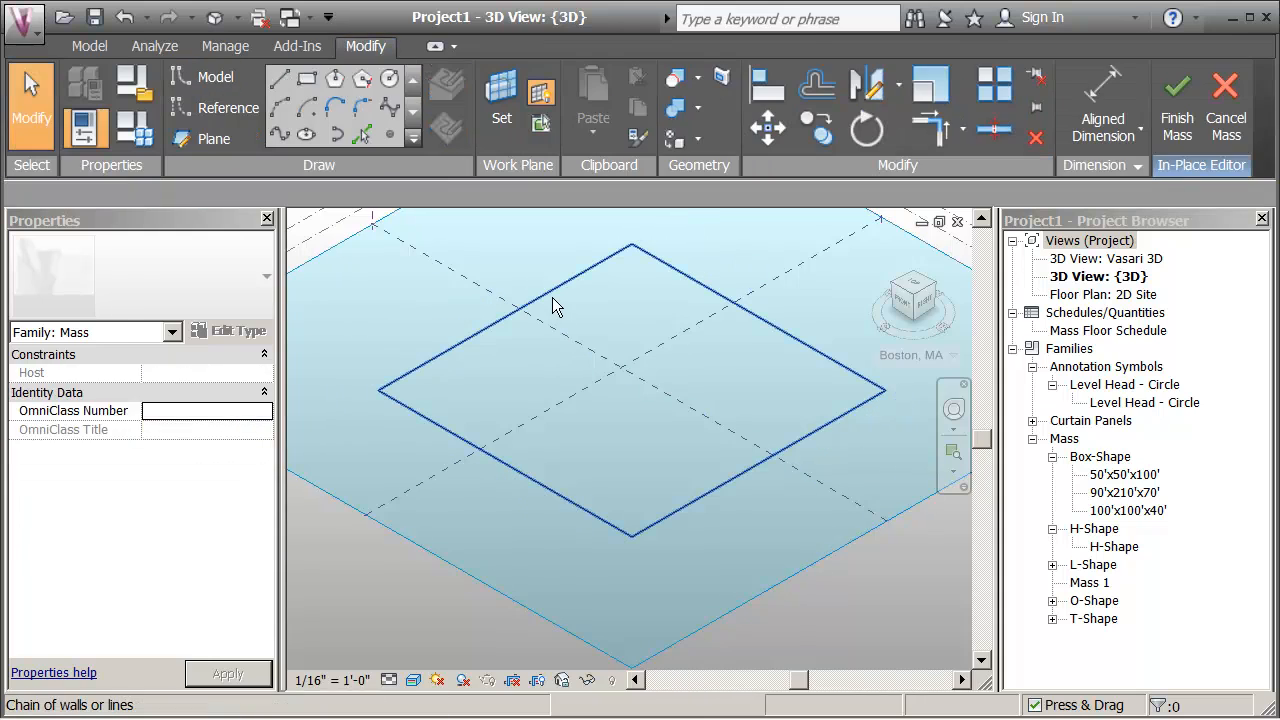
- Create a solid form from the complete chain of rectangle lines
{"action": "key", "text": "Tab"}
{"action": "left_click", "coordinate": [553, 292]}
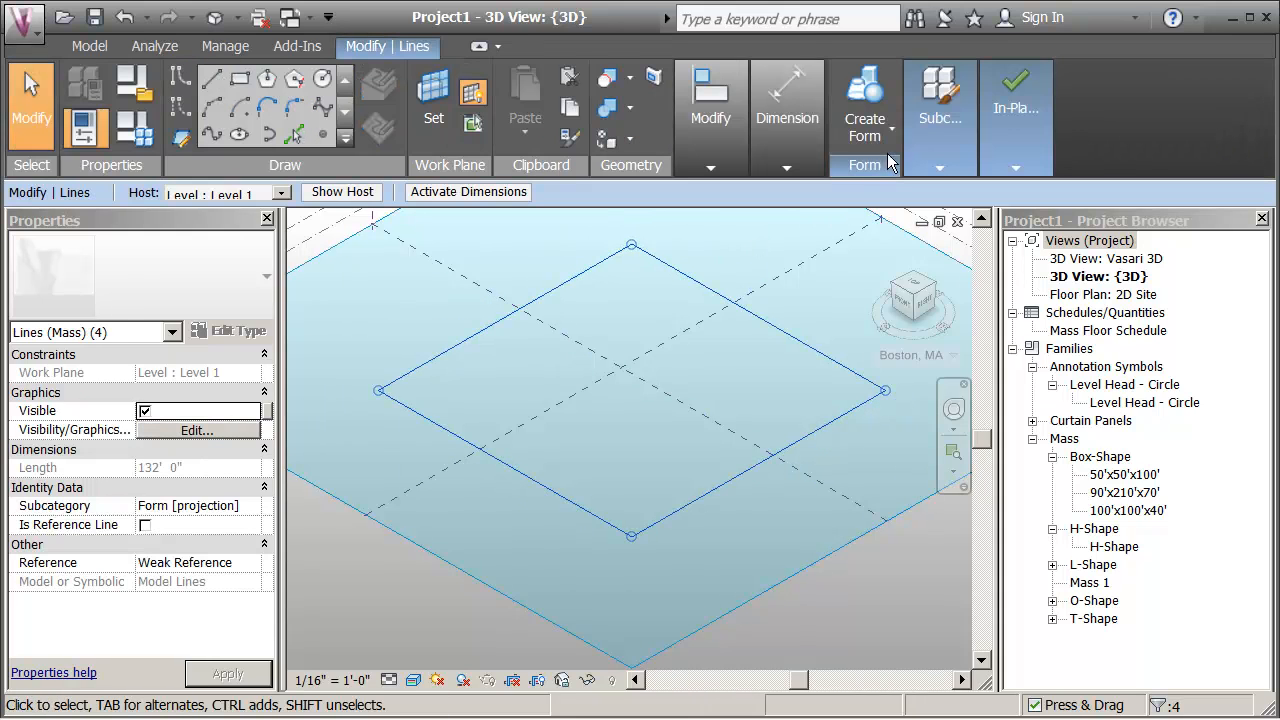
{"action": "left_click", "coordinate": [875, 132]}
{"action": "left_click", "coordinate": [866, 180]}
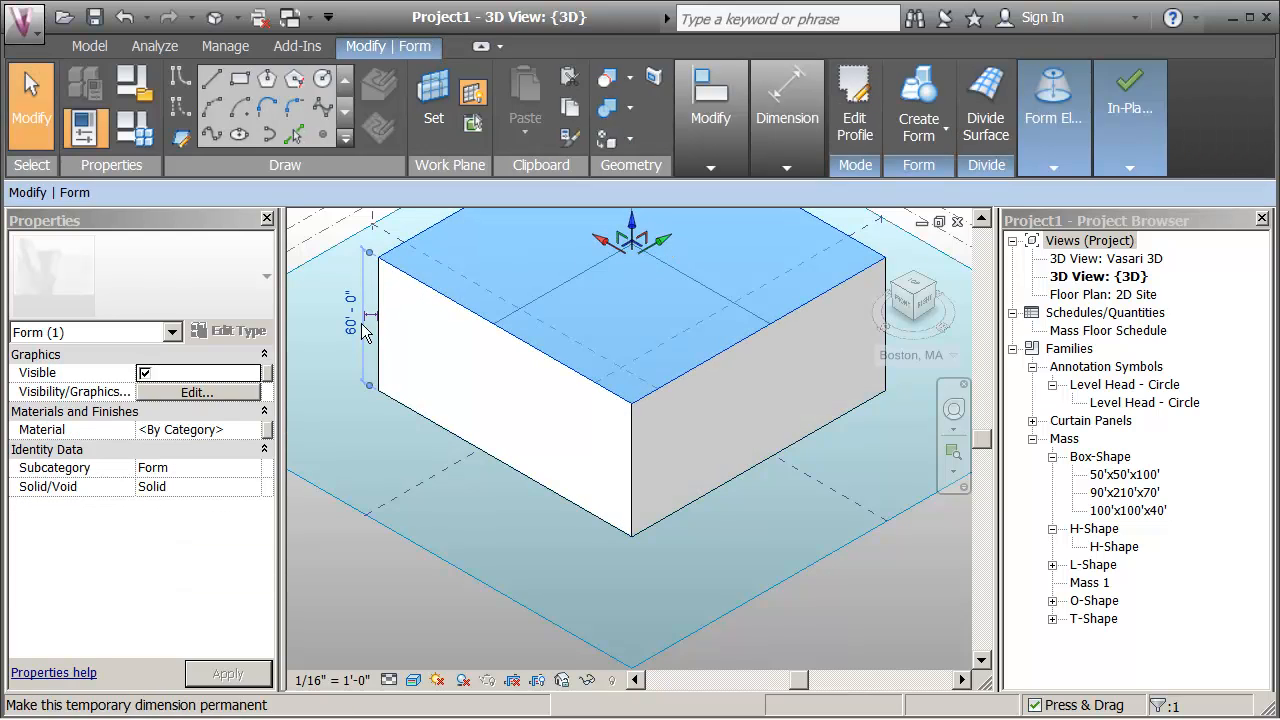
- Set the solid form's height to 2" and finish the in-place mass
{"action": "left_click", "coordinate": [351, 338]}
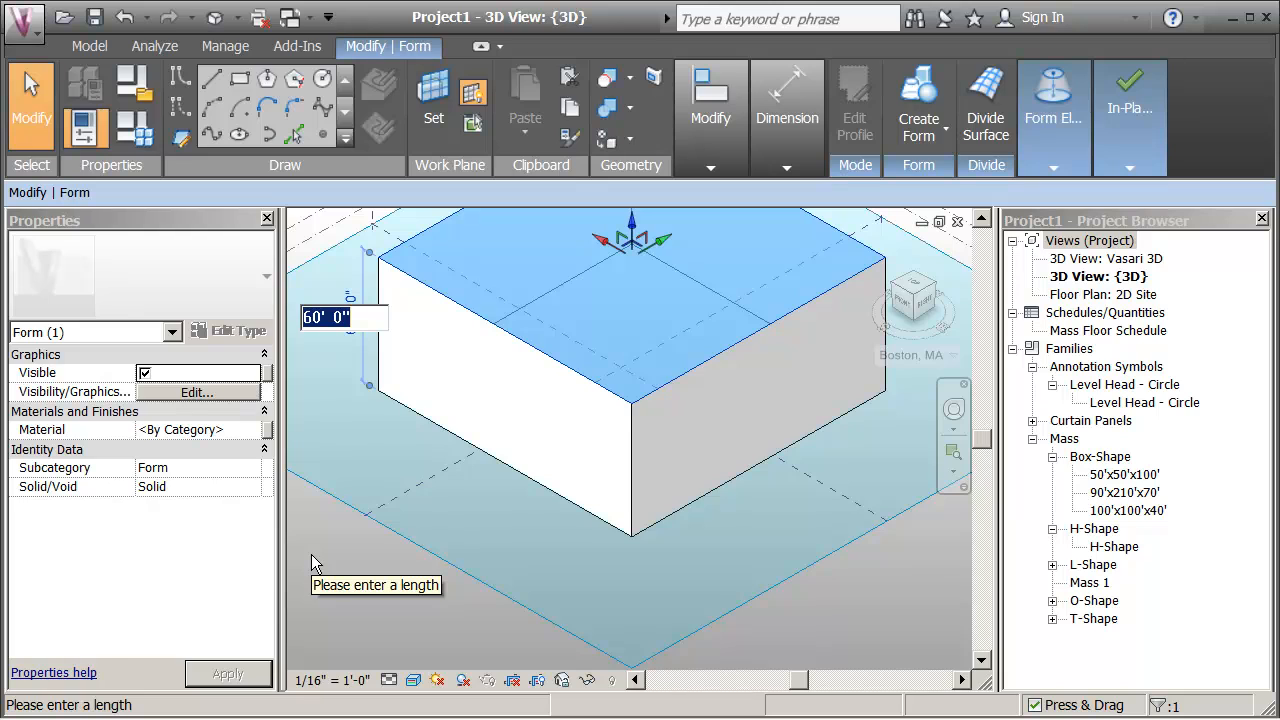
{"action": "type", "text": "2"}
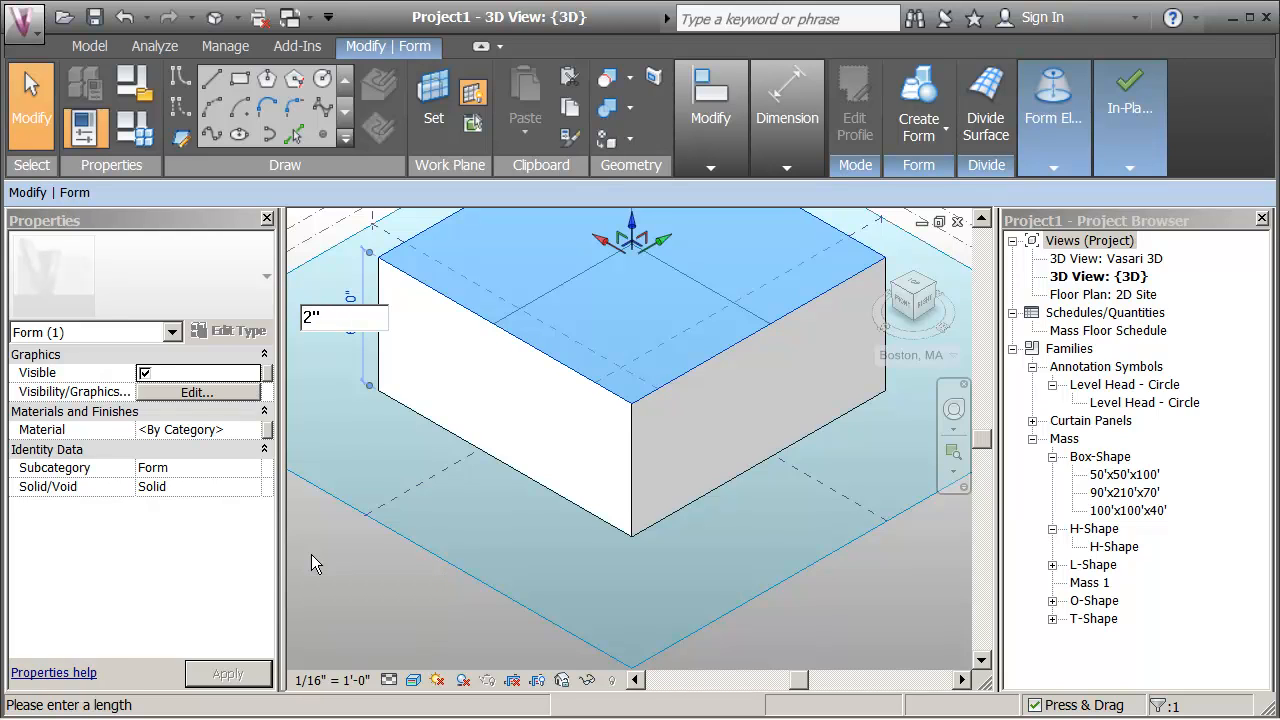
{"action": "key", "text": "Return"}
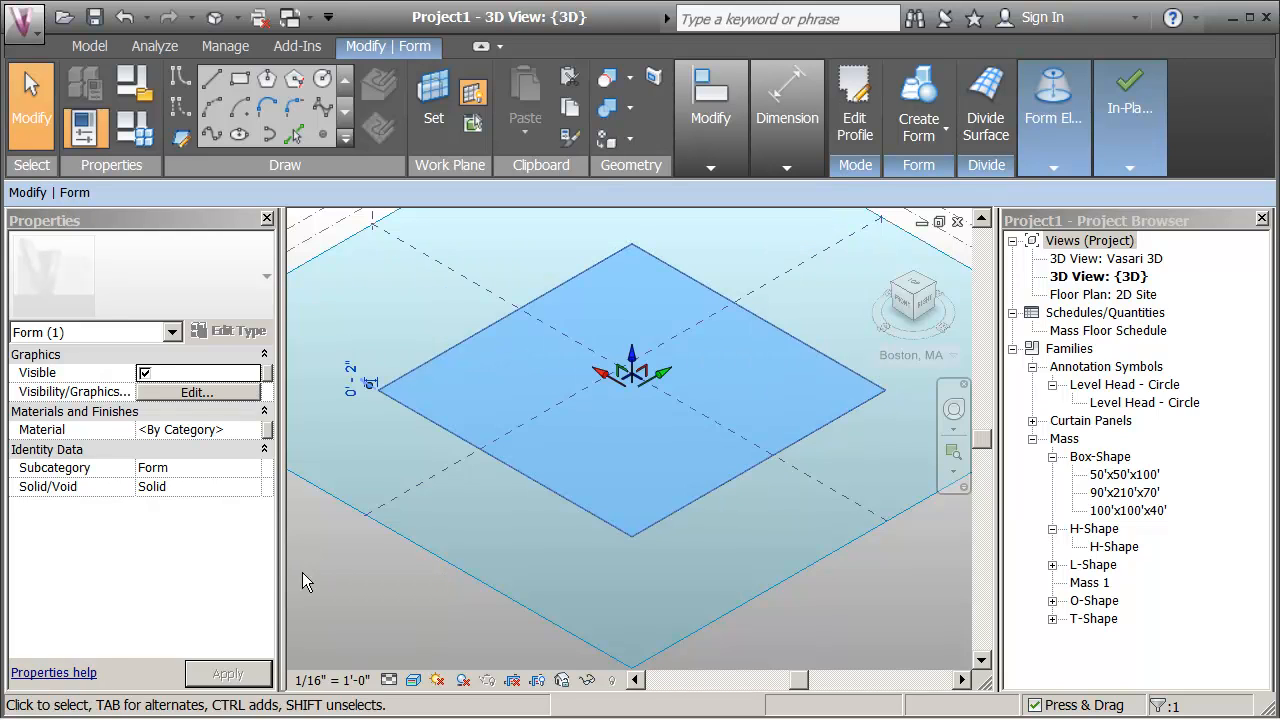
{"action": "left_click", "coordinate": [410, 313]}
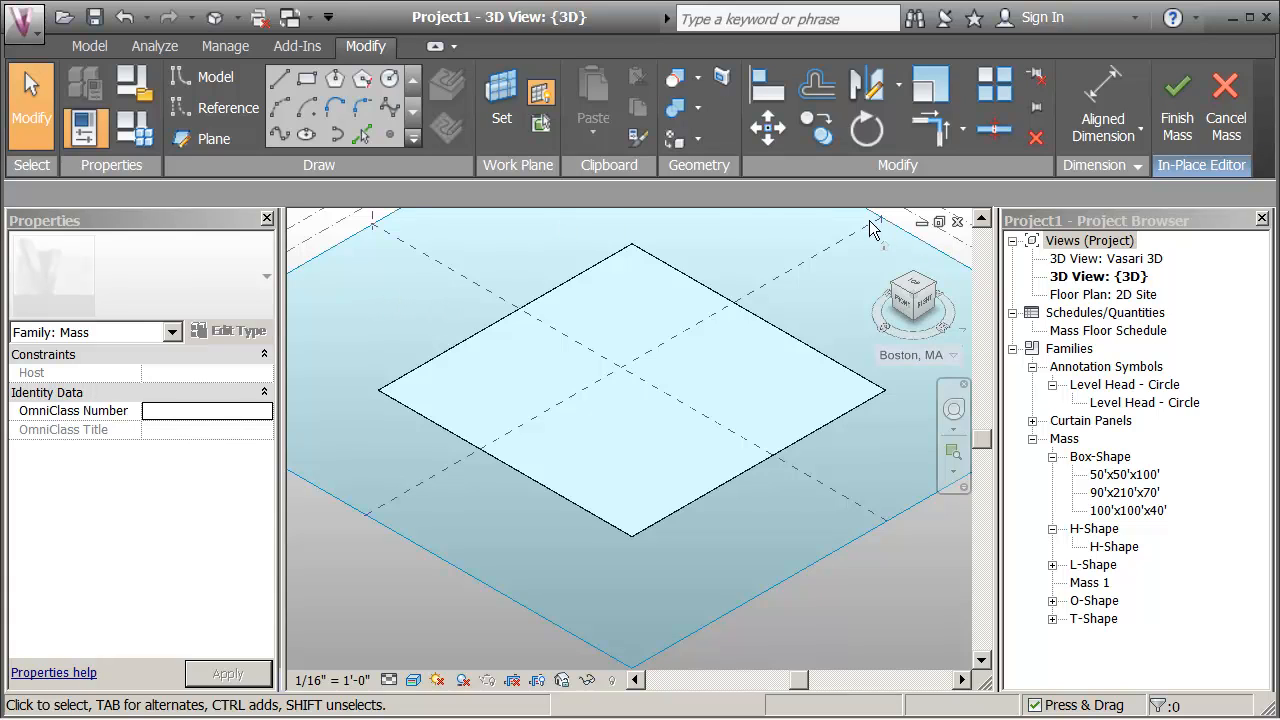
{"action": "left_click", "coordinate": [1178, 108]}
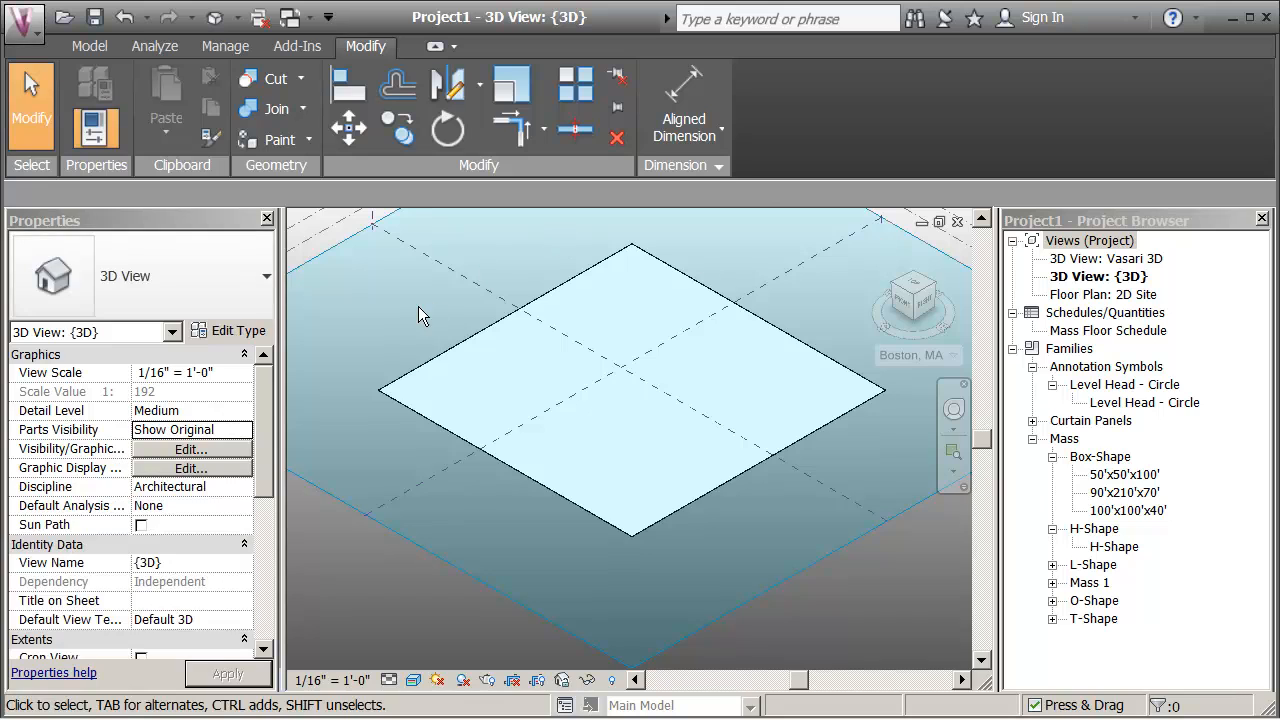
- Start a second in-place mass and draw a straight line 60' long on the existing square slab, parallel to its front-left edge
{"action": "scroll", "coordinate": [398, 308], "scroll_direction": "up", "scroll_amount": 1}
{"action": "middle_click_drag", "start_coordinate": [398, 308], "coordinate": [379, 333]}
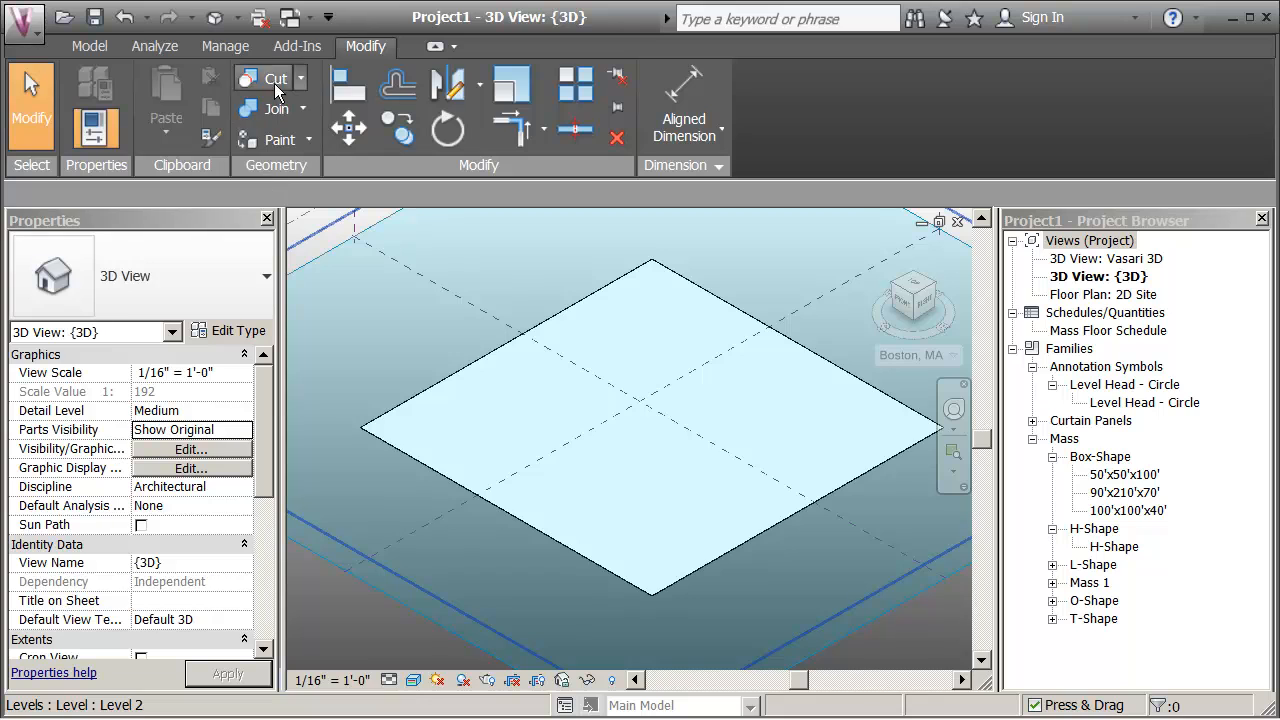
{"action": "left_click", "coordinate": [112, 46]}
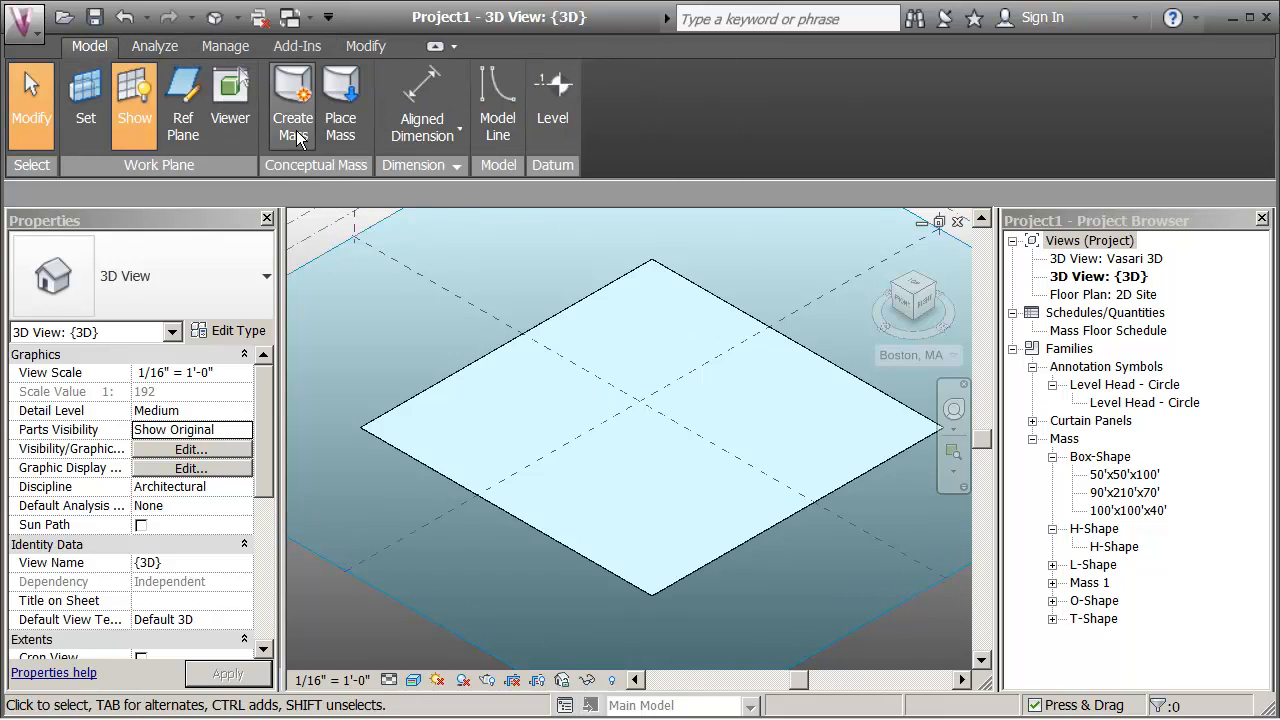
{"action": "left_click", "coordinate": [289, 86]}
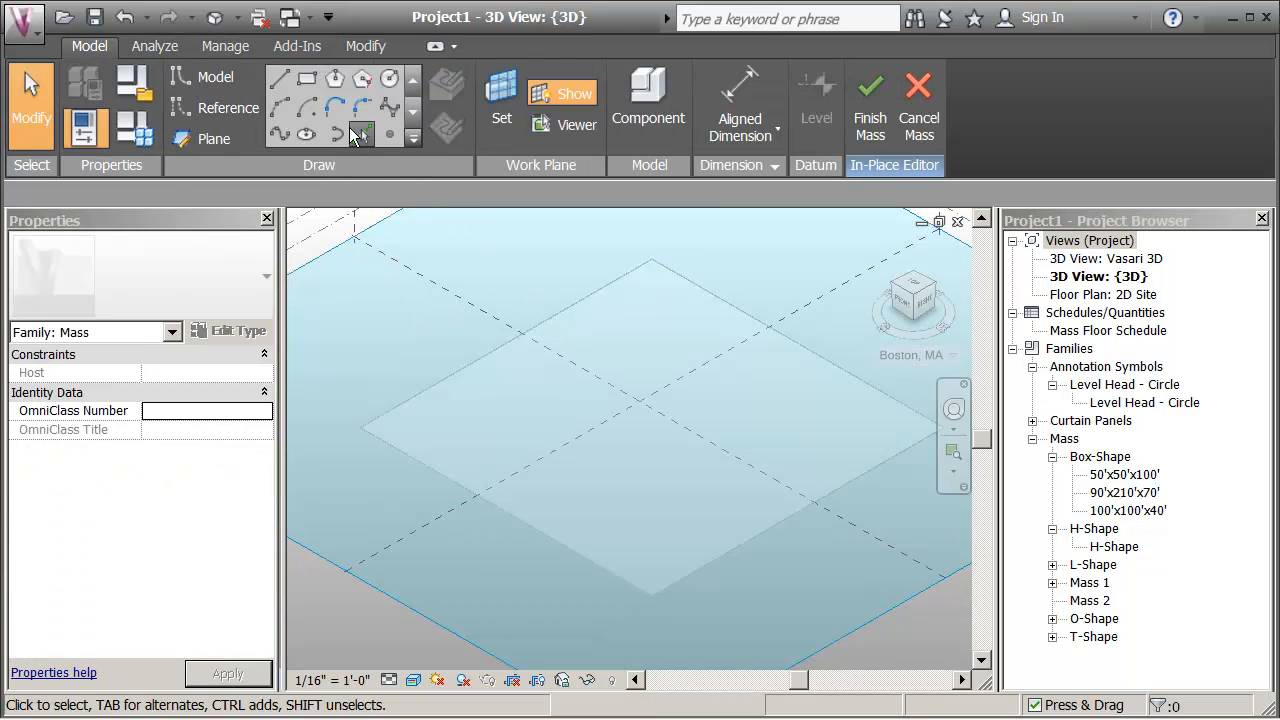
{"action": "left_click", "coordinate": [280, 79]}
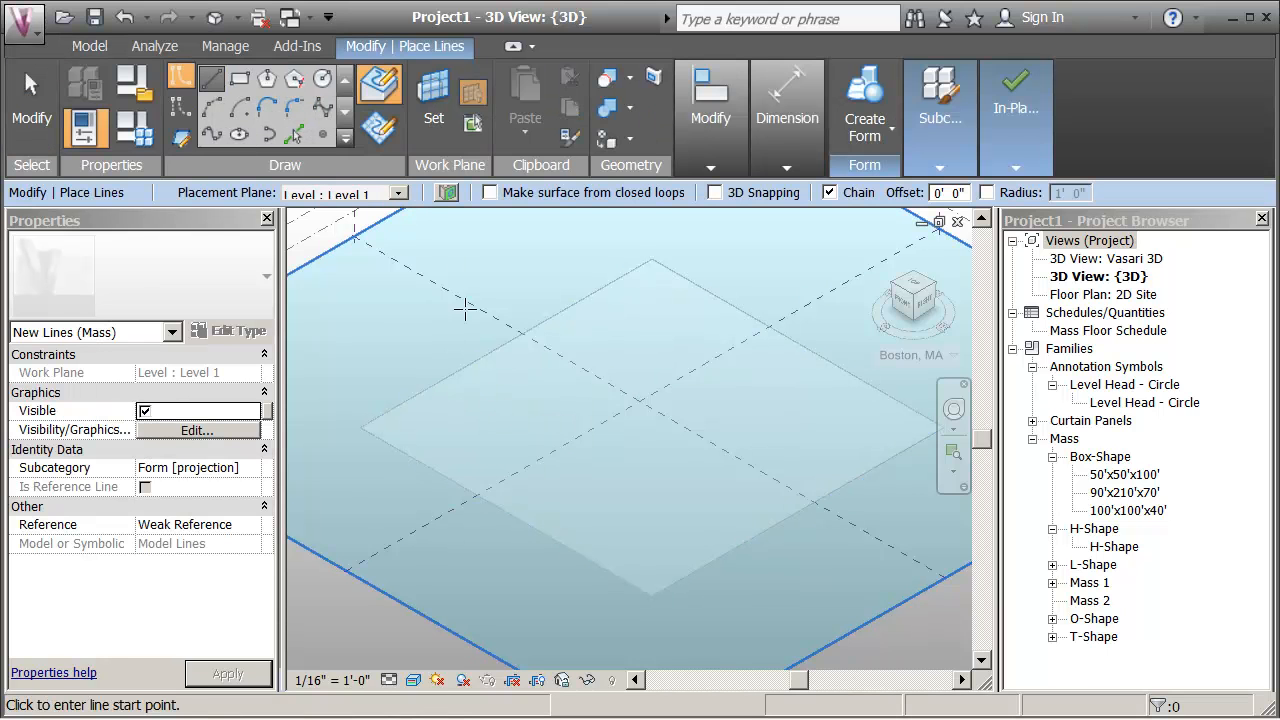
{"action": "left_click", "coordinate": [483, 409]}
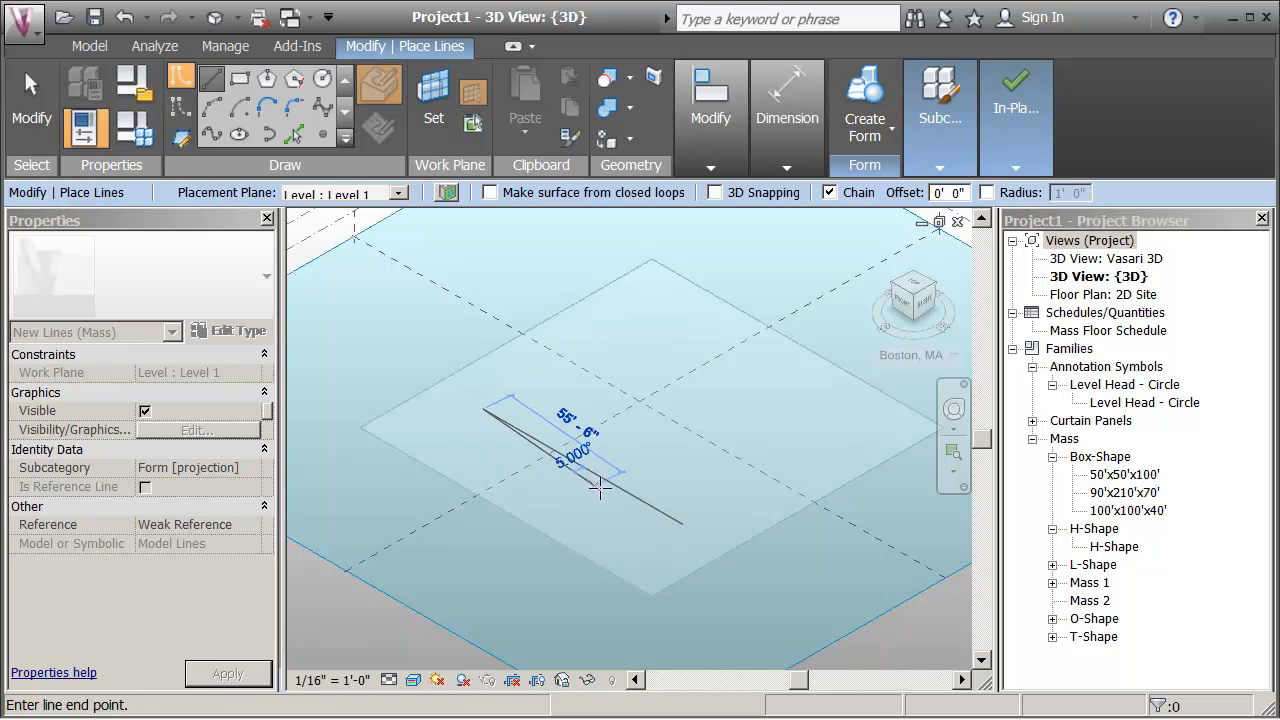
{"action": "left_click", "coordinate": [613, 486]}
{"action": "key", "text": "Escape"}
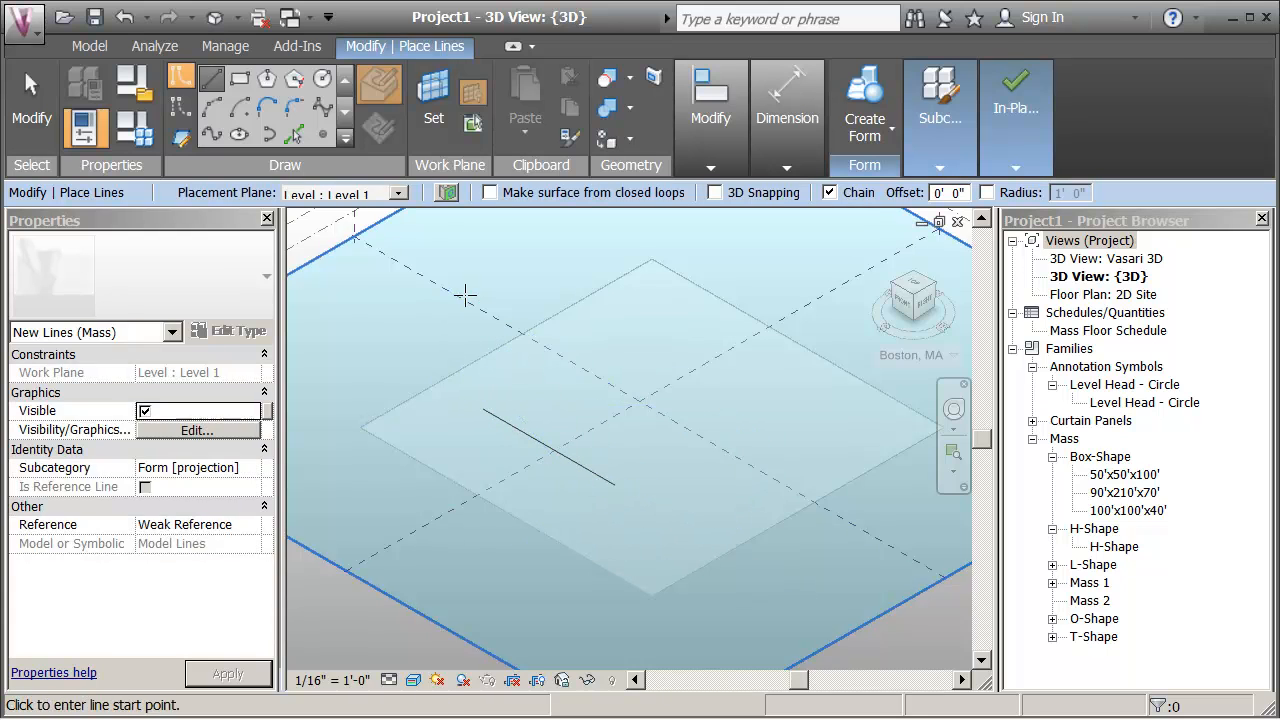
{"action": "key", "text": "Escape"}
- Create a solid form from the 60' line and raise the resulting vertical surface's top edge to make it taller
{"action": "left_click", "coordinate": [510, 430]}
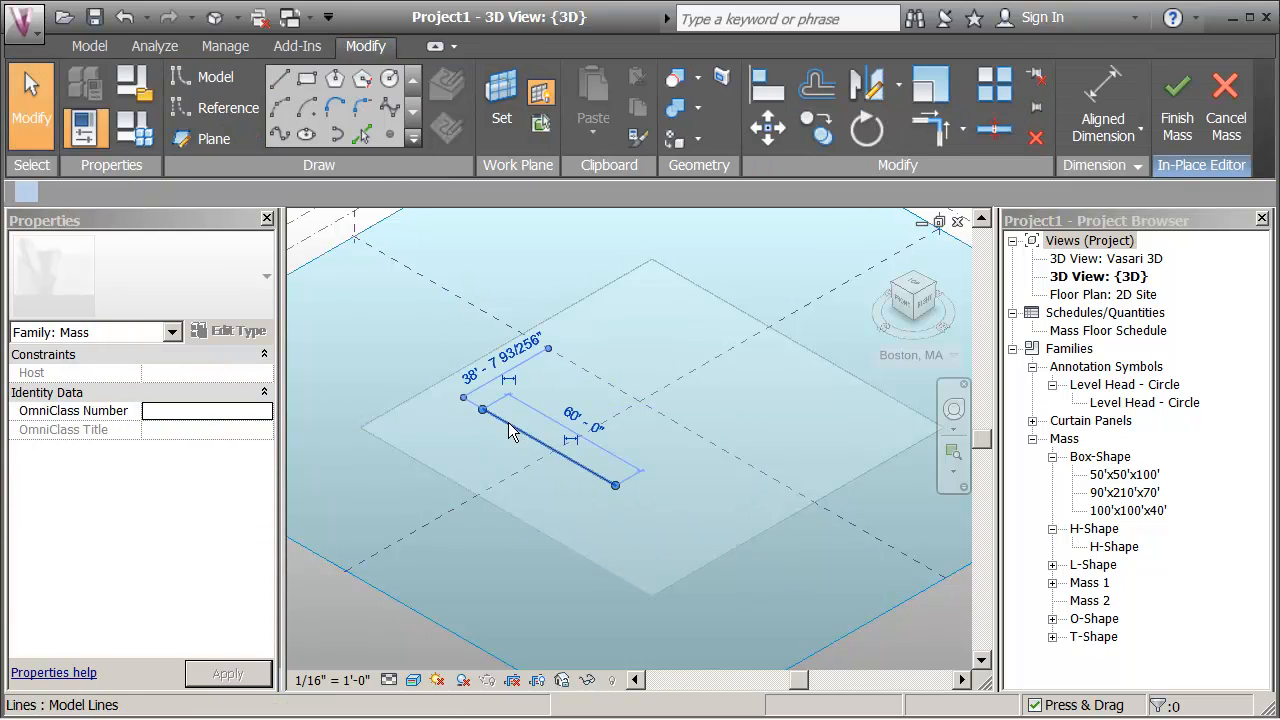
{"action": "left_click", "coordinate": [854, 124]}
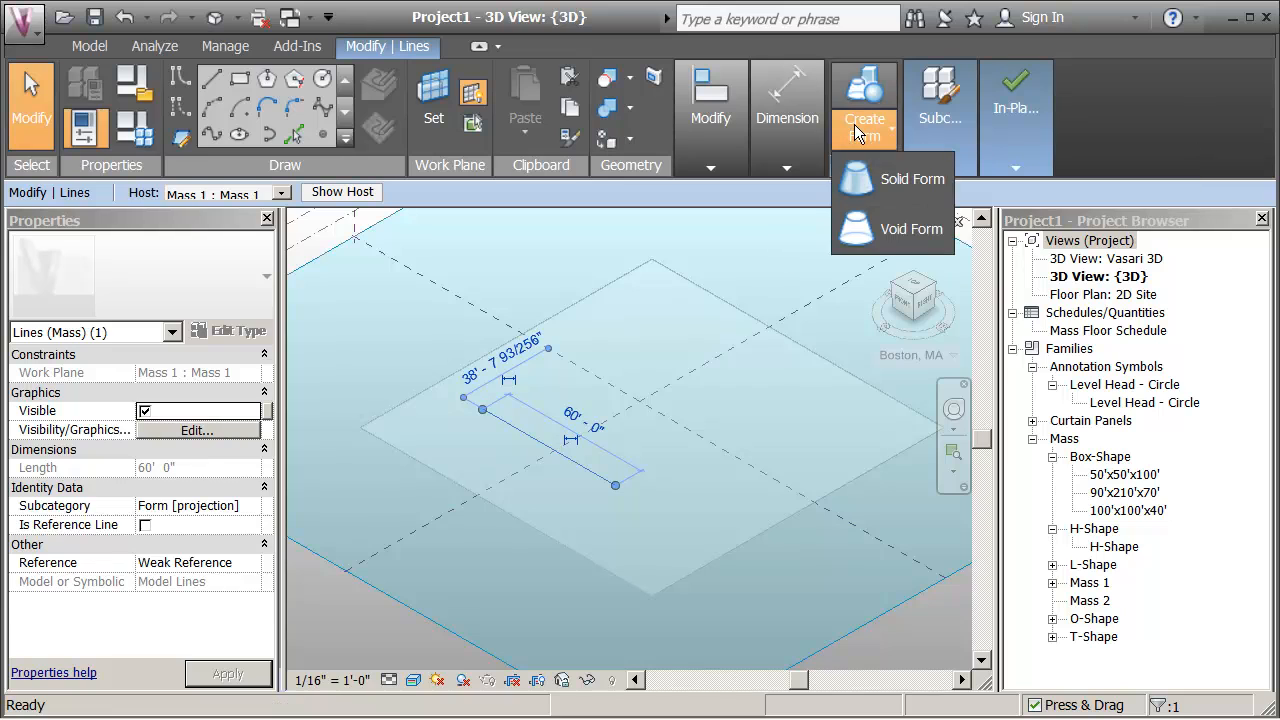
{"action": "left_click", "coordinate": [857, 182]}
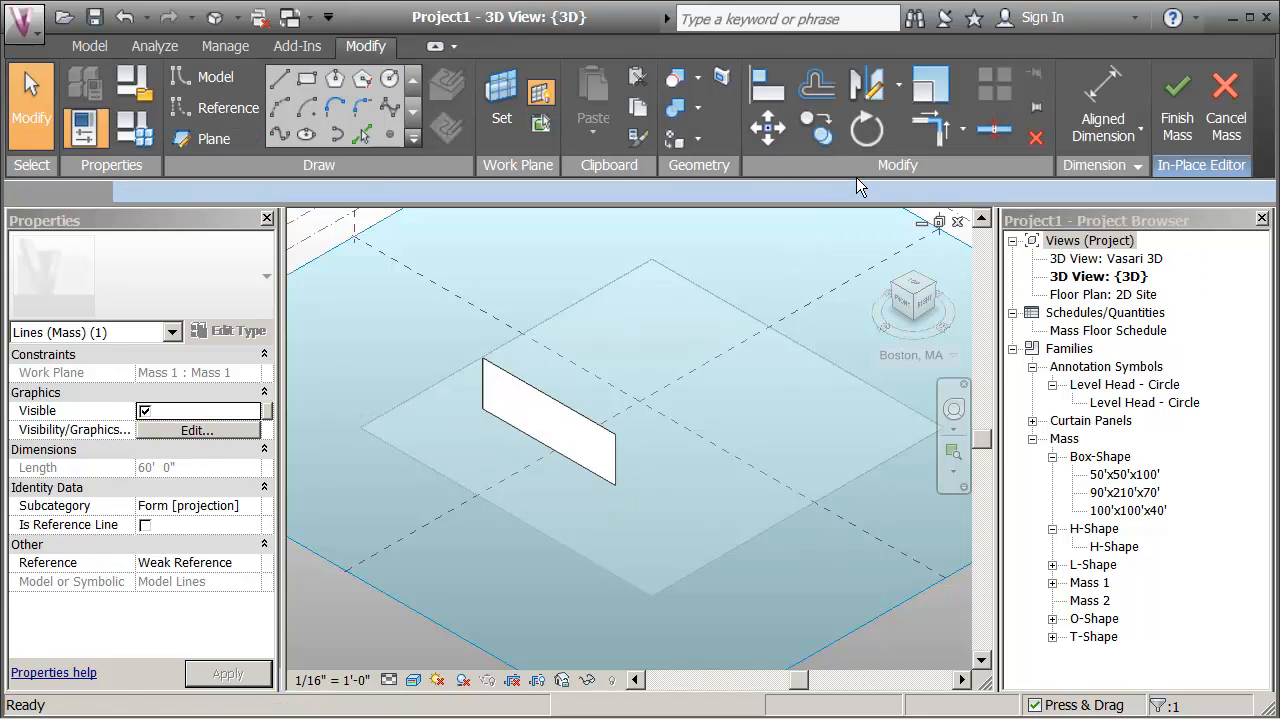
{"action": "left_click", "coordinate": [553, 397]}
{"action": "left_click_drag", "start_coordinate": [548, 345], "coordinate": [548, 262]}
{"action": "left_click", "coordinate": [392, 317]}
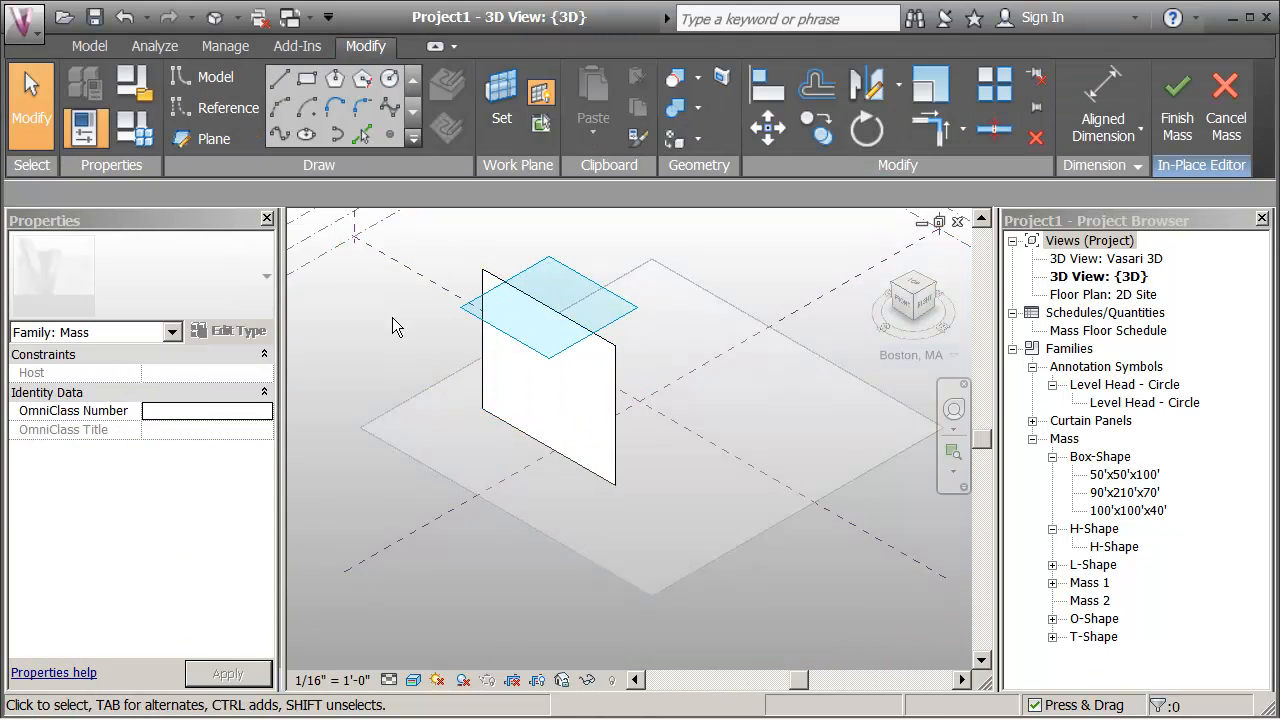
- Move the vertical surface's two top vertices outward, in opposite directions across the surface, to twist and widen its upper edge
{"action": "left_click", "coordinate": [483, 272]}
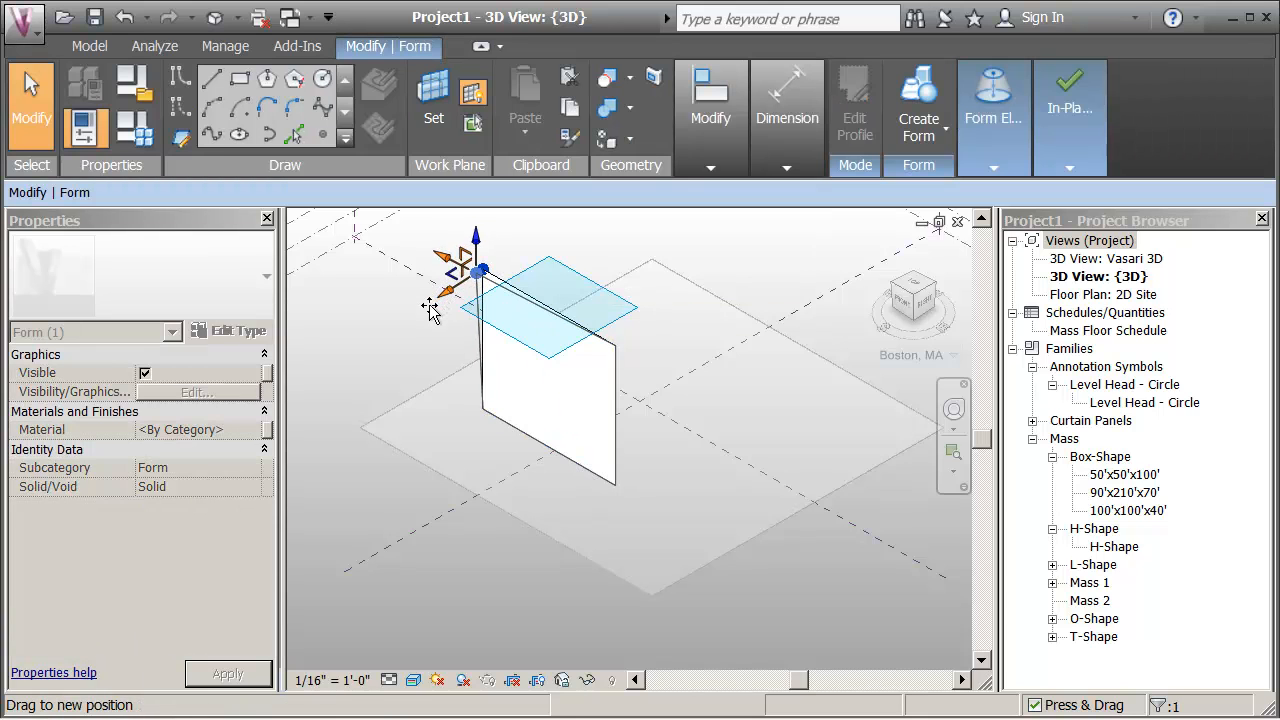
{"action": "left_click_drag", "start_coordinate": [430, 308], "coordinate": [450, 290]}
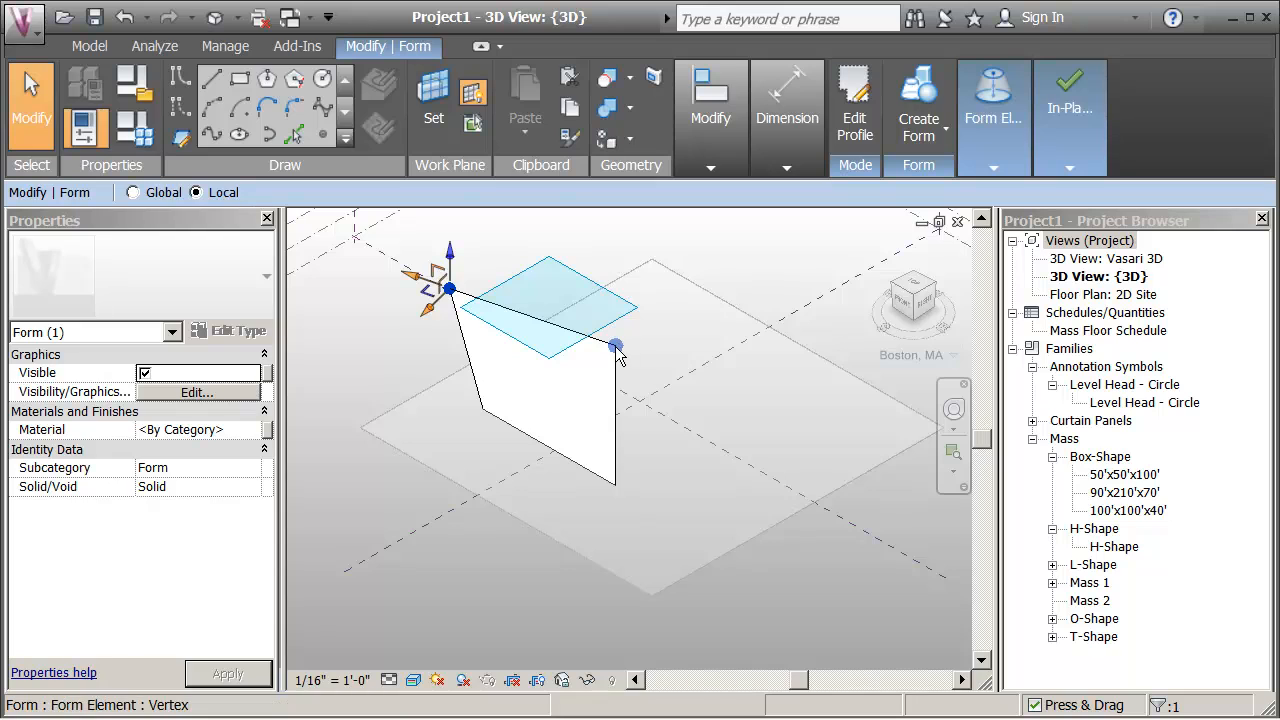
{"action": "left_click", "coordinate": [617, 348]}
{"action": "left_click_drag", "start_coordinate": [638, 334], "coordinate": [659, 315]}
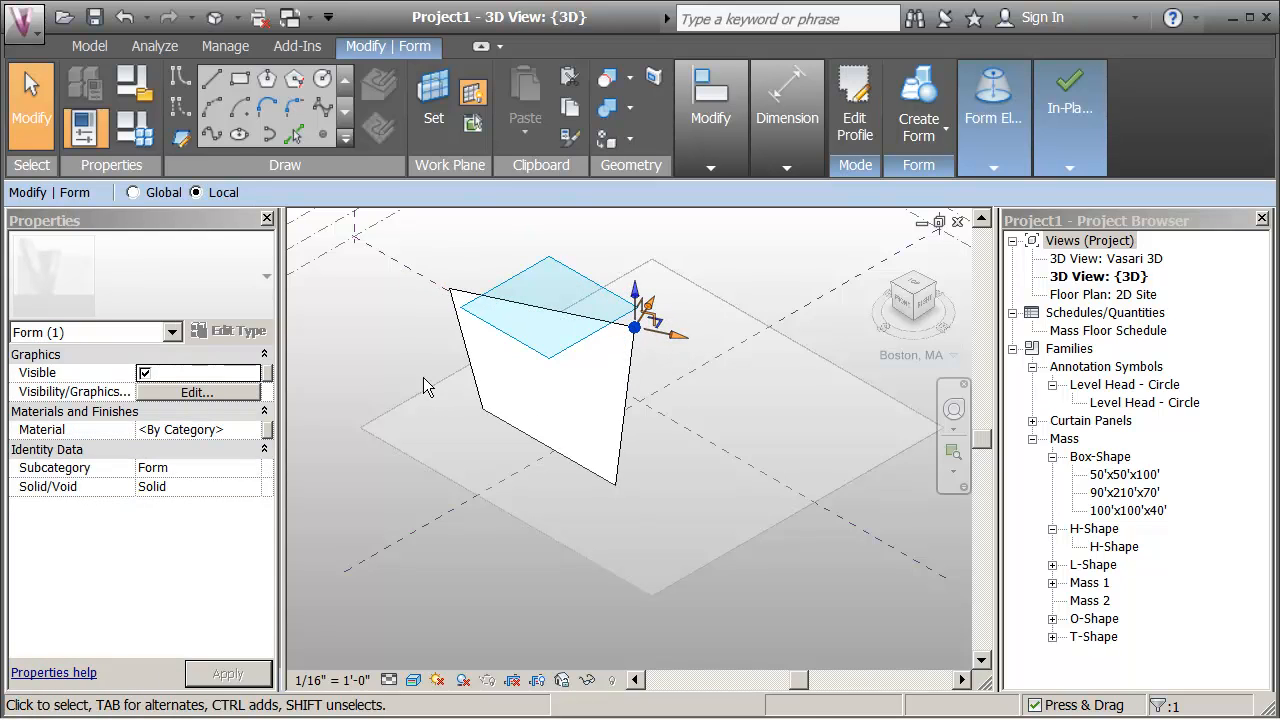
{"action": "left_click", "coordinate": [378, 339]}
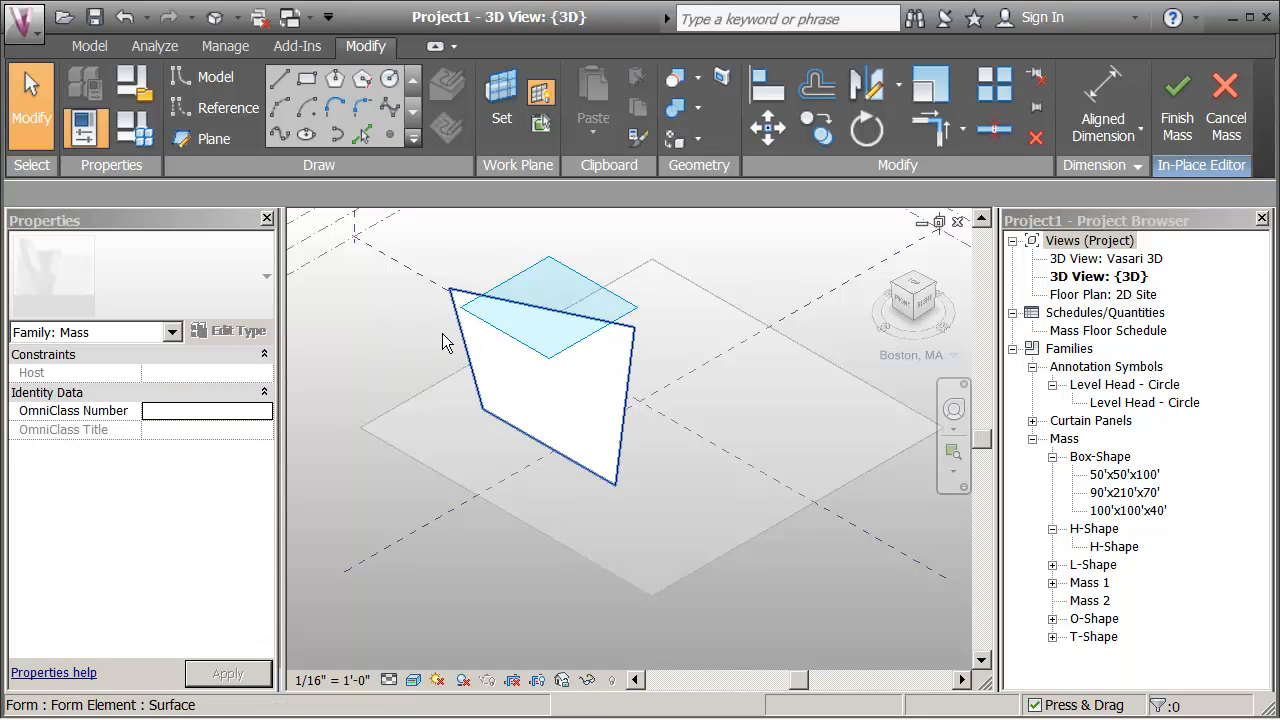
- Divide the twisted surface and set both its U grid and V grid numbers to 6
{"action": "middle_click_drag", "start_coordinate": [545, 413], "coordinate": [557, 445], "text": "shift"}
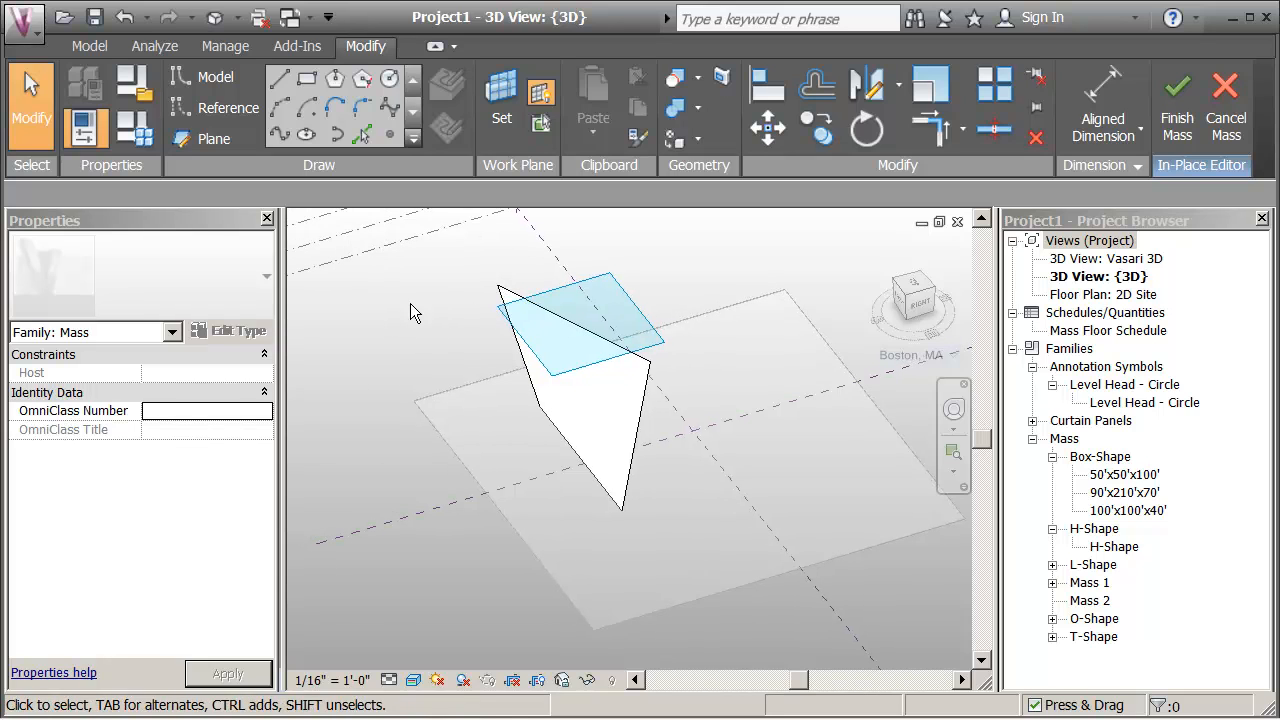
{"action": "left_click", "coordinate": [612, 389]}
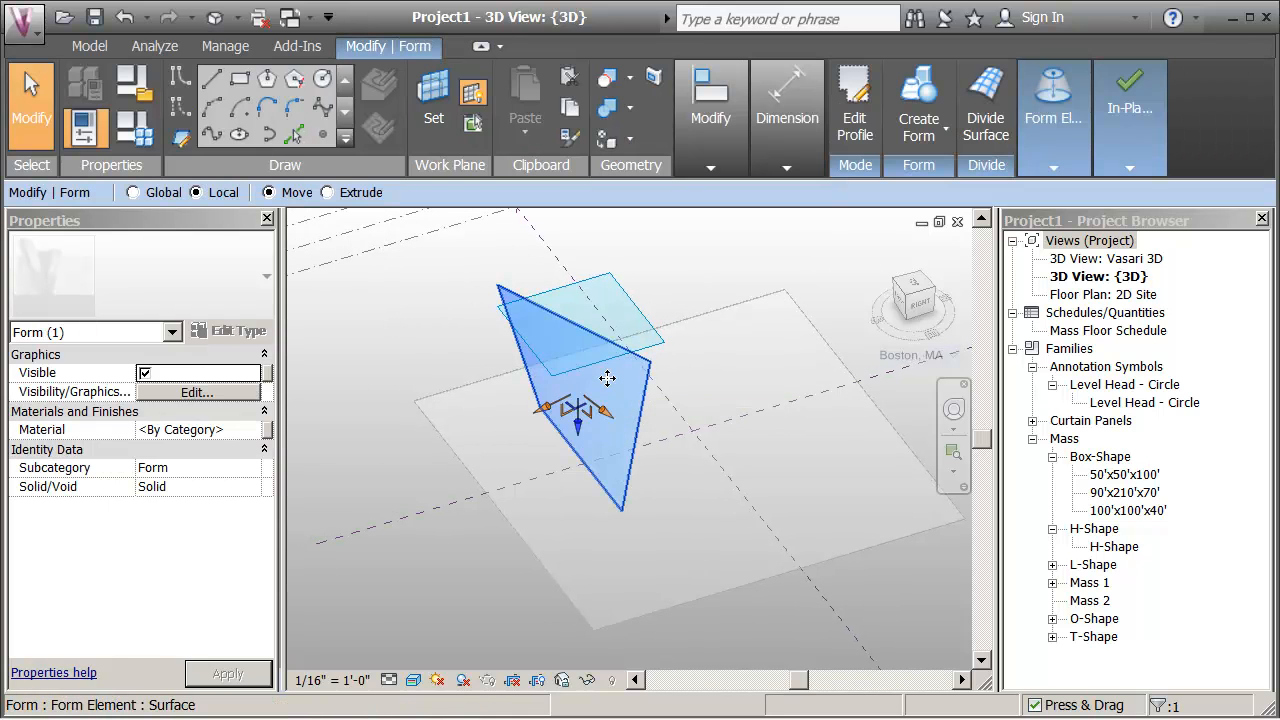
{"action": "left_click", "coordinate": [974, 112]}
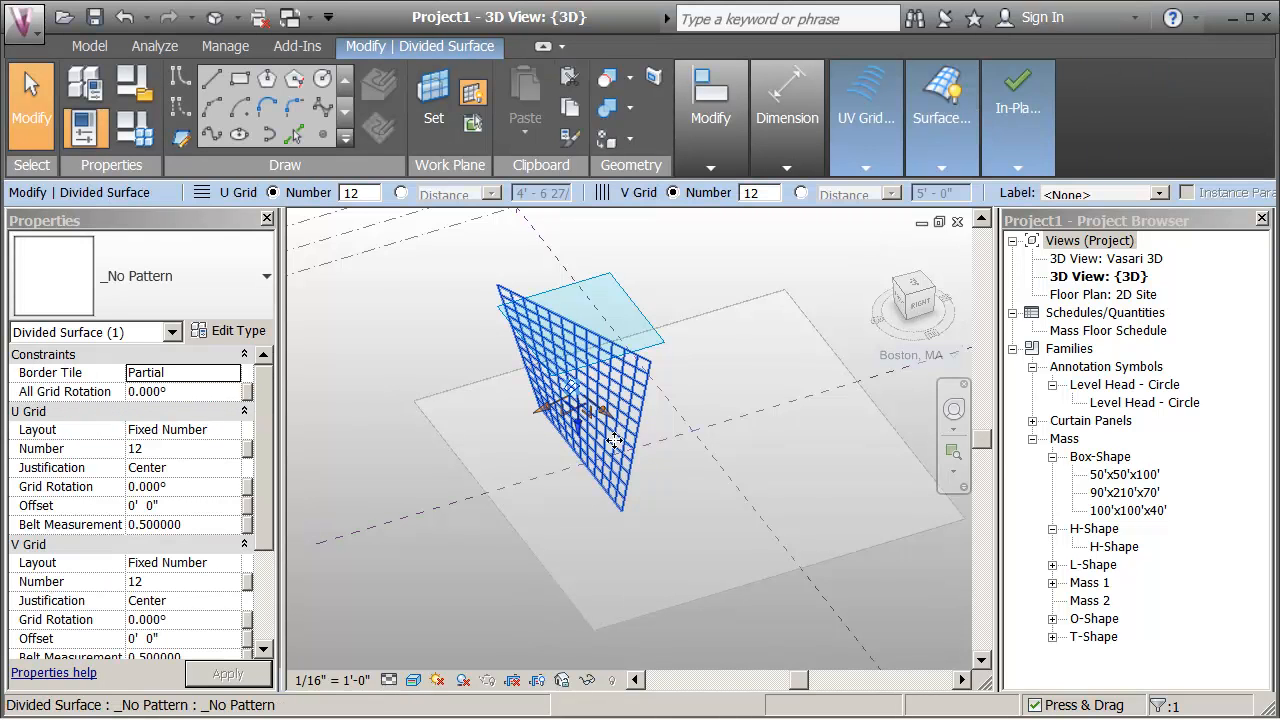
{"action": "scroll", "coordinate": [607, 385], "scroll_direction": "up", "scroll_amount": 1}
{"action": "scroll", "coordinate": [607, 385], "scroll_direction": "up", "scroll_amount": 1}
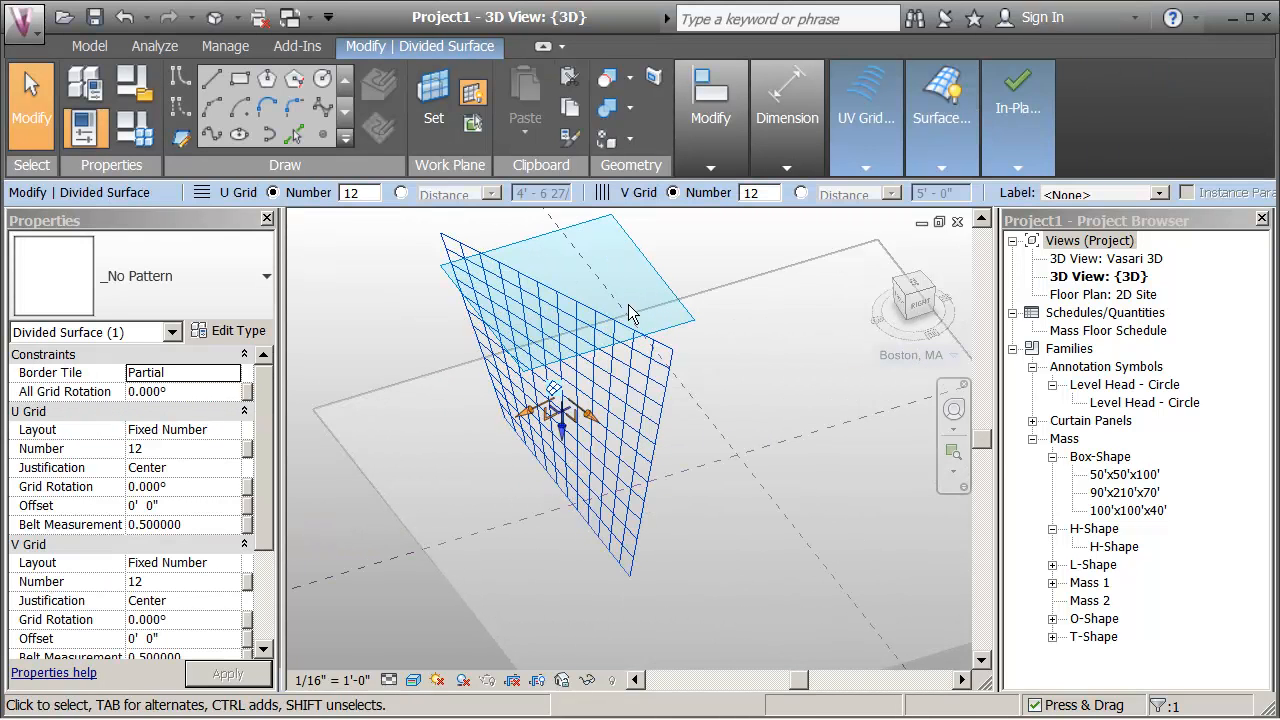
{"action": "double_click", "coordinate": [364, 194]}
{"action": "type", "text": "6"}
{"action": "key", "text": "Return"}
{"action": "double_click", "coordinate": [770, 194]}
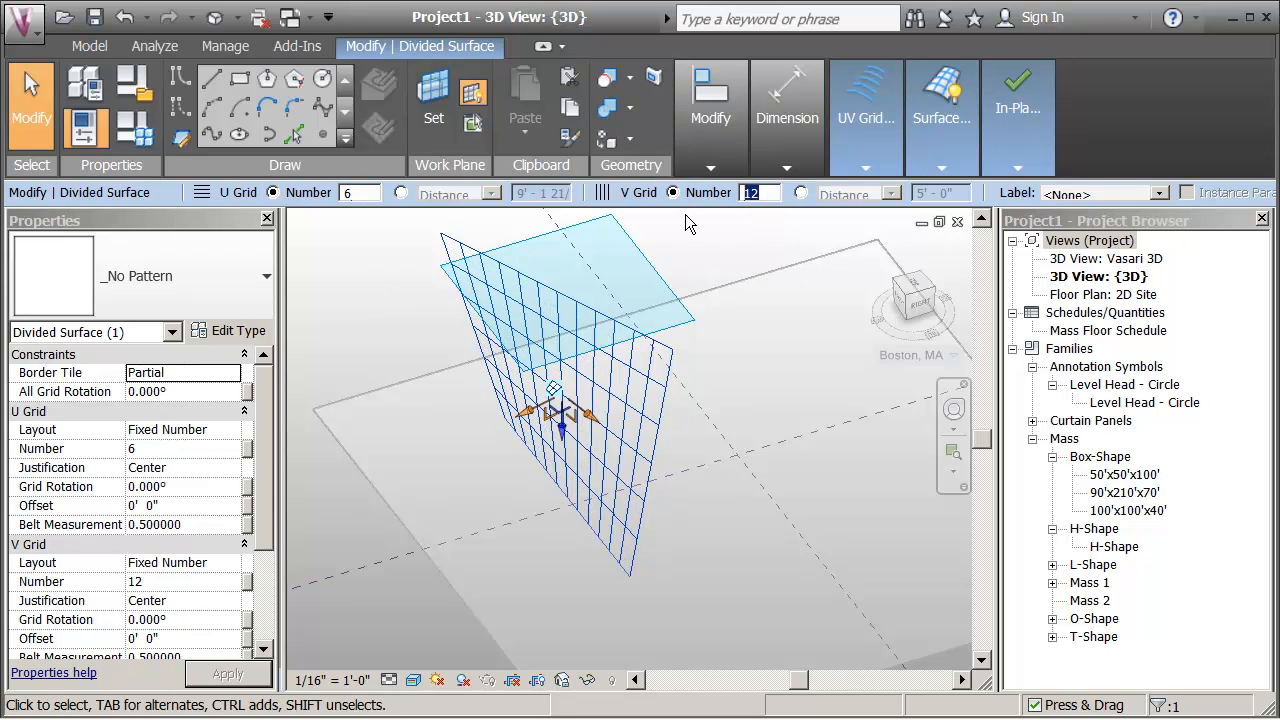
{"action": "type", "text": "6"}
{"action": "key", "text": "Return"}
{"action": "middle_click_drag", "start_coordinate": [409, 305], "coordinate": [382, 290]}
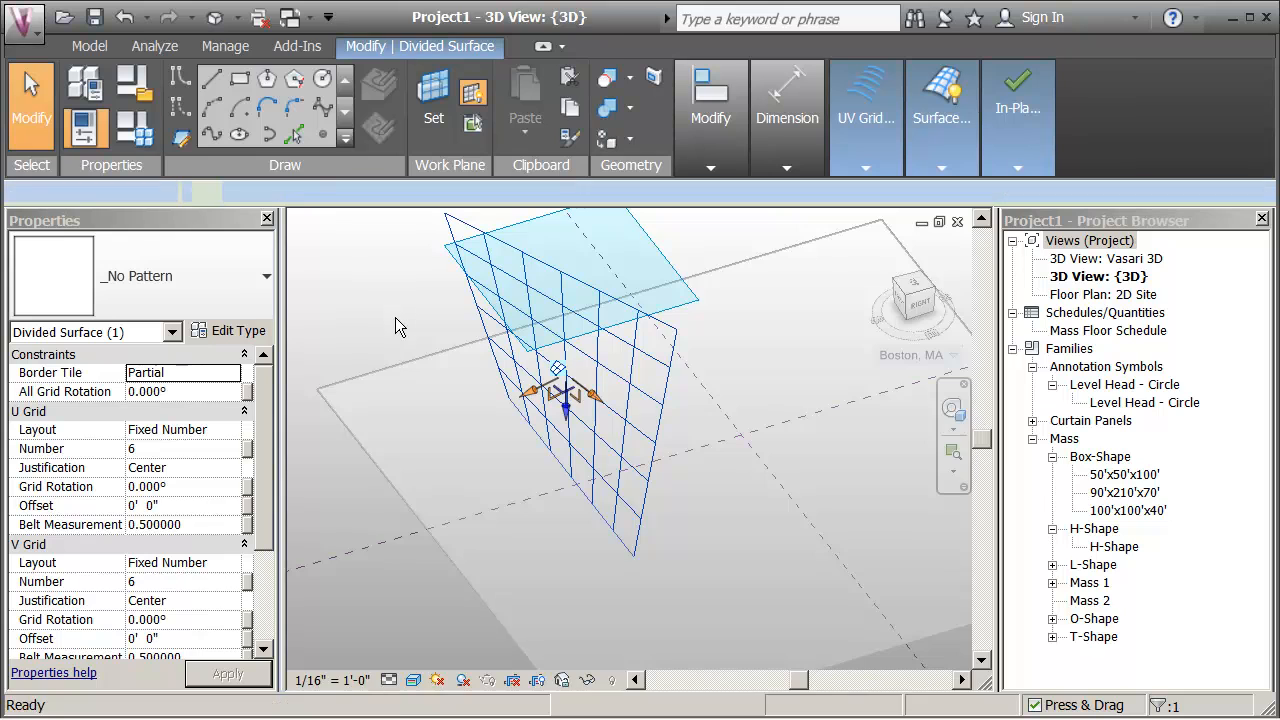
- Switch to the Family1 curtain panel view and save the family on the Desktop as panel_seamless
{"action": "key", "text": "ctrl+Tab"}
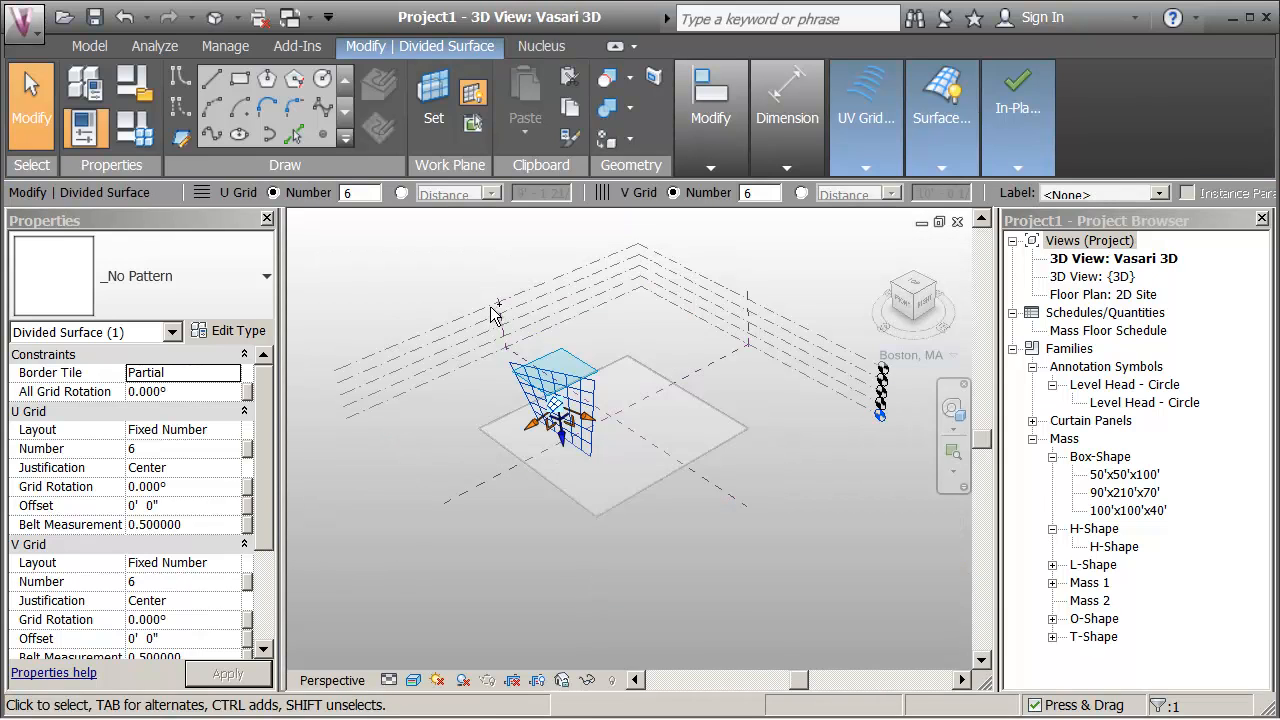
{"action": "key", "text": "ctrl+Tab"}
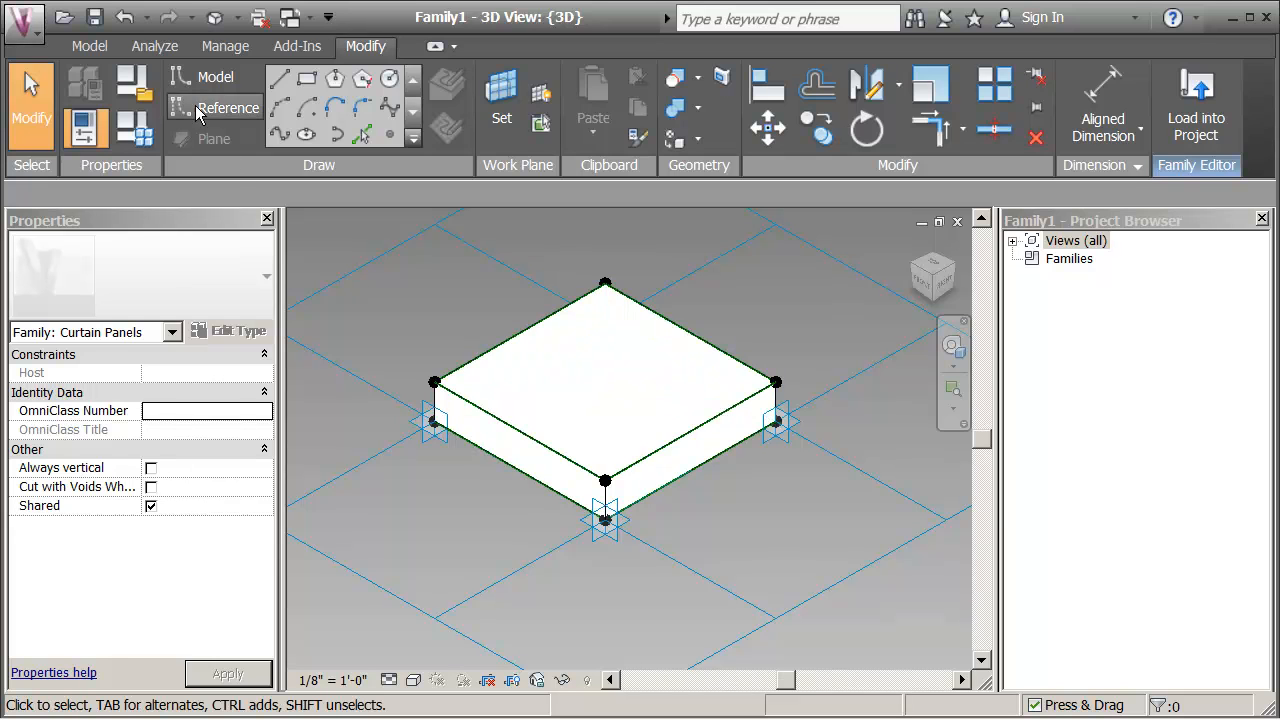
{"action": "left_click", "coordinate": [96, 19]}
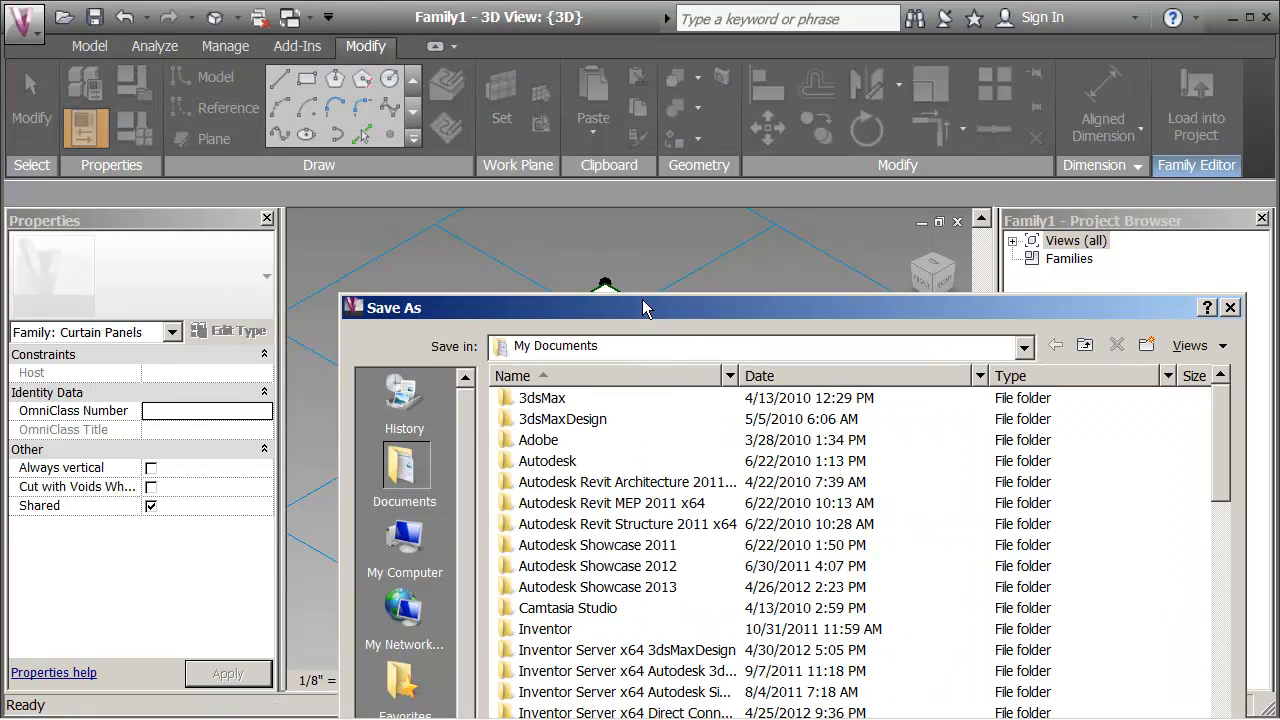
{"action": "left_click_drag", "start_coordinate": [643, 303], "coordinate": [549, 83]}
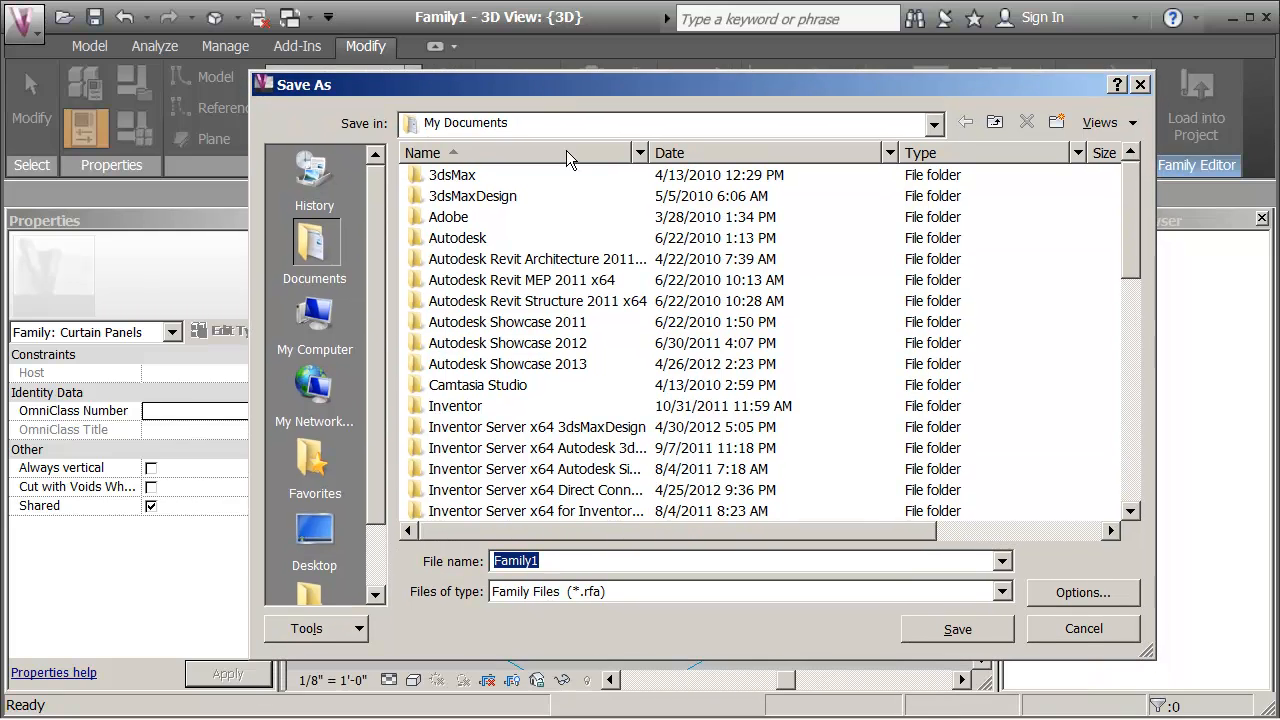
{"action": "left_click", "coordinate": [348, 541]}
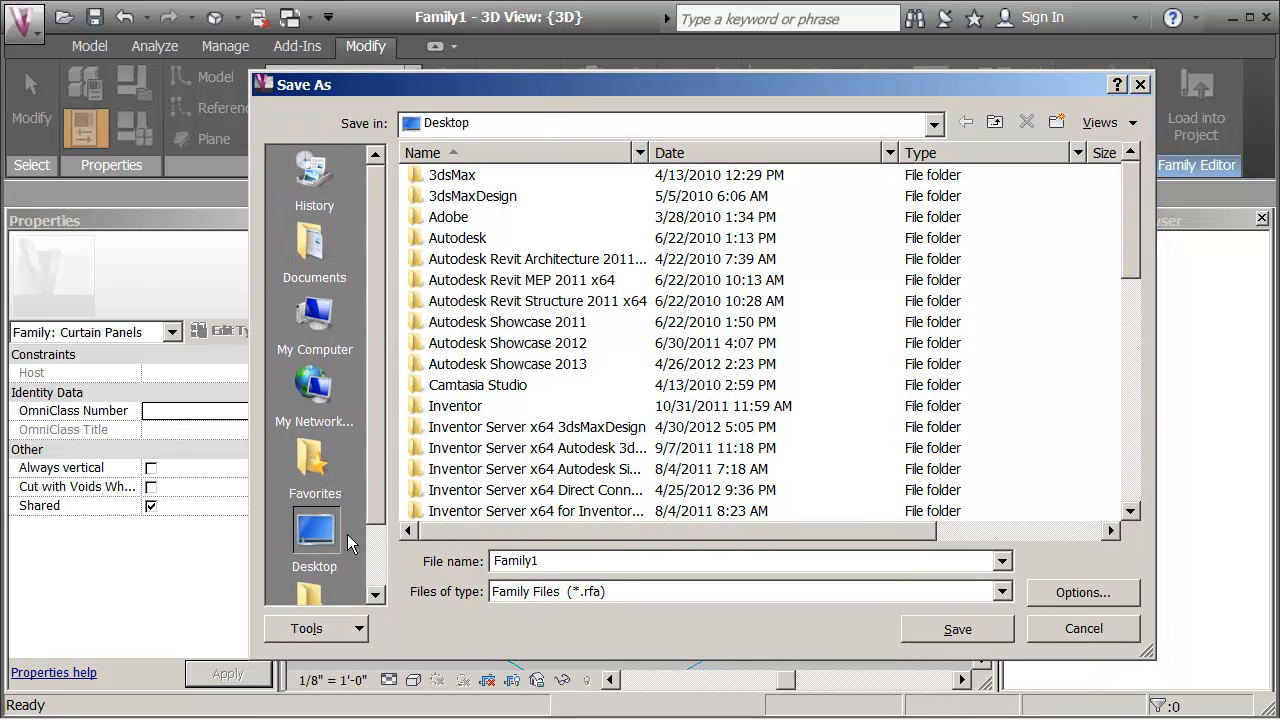
{"action": "double_click", "coordinate": [560, 561]}
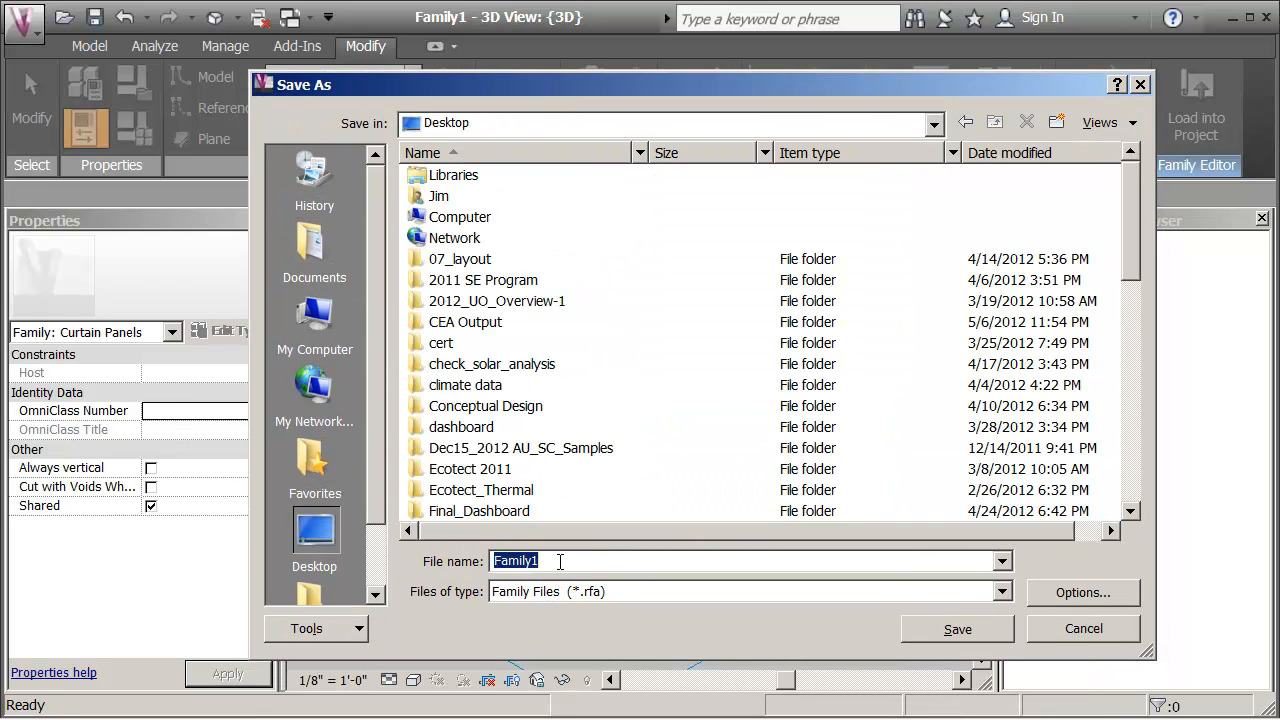
{"action": "type", "text": "panel_"}
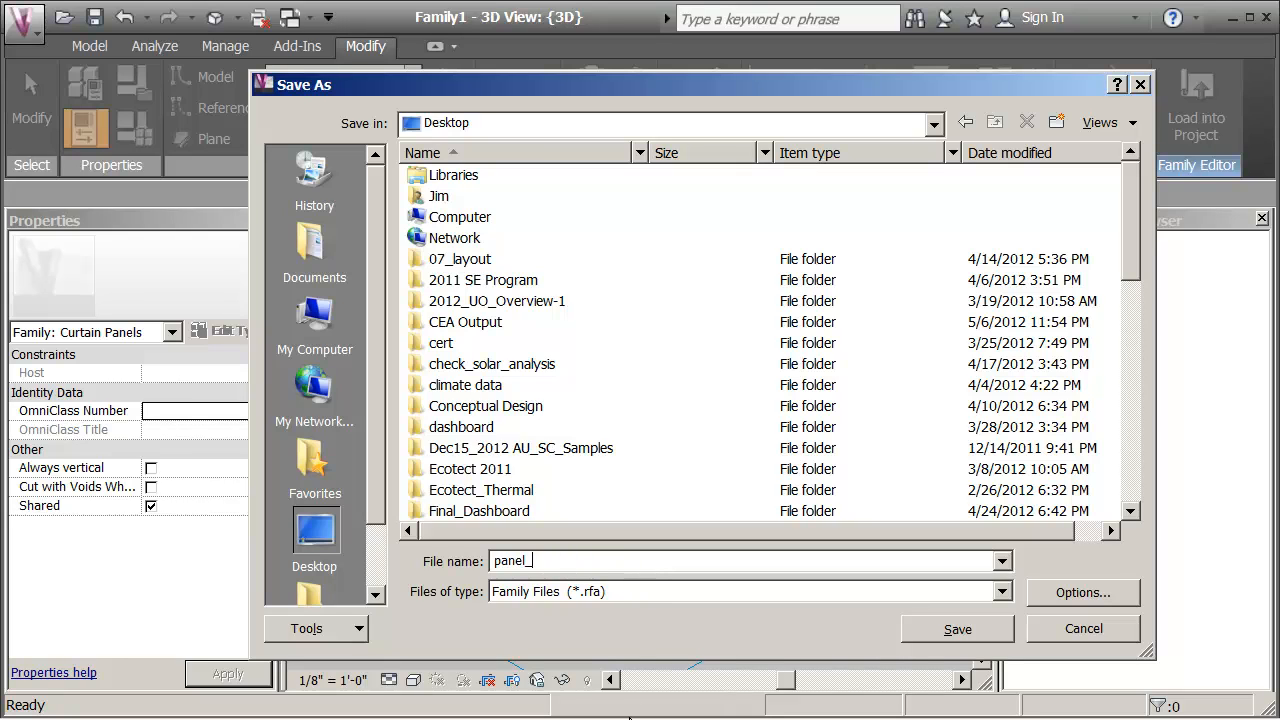
{"action": "type", "text": "mless"}
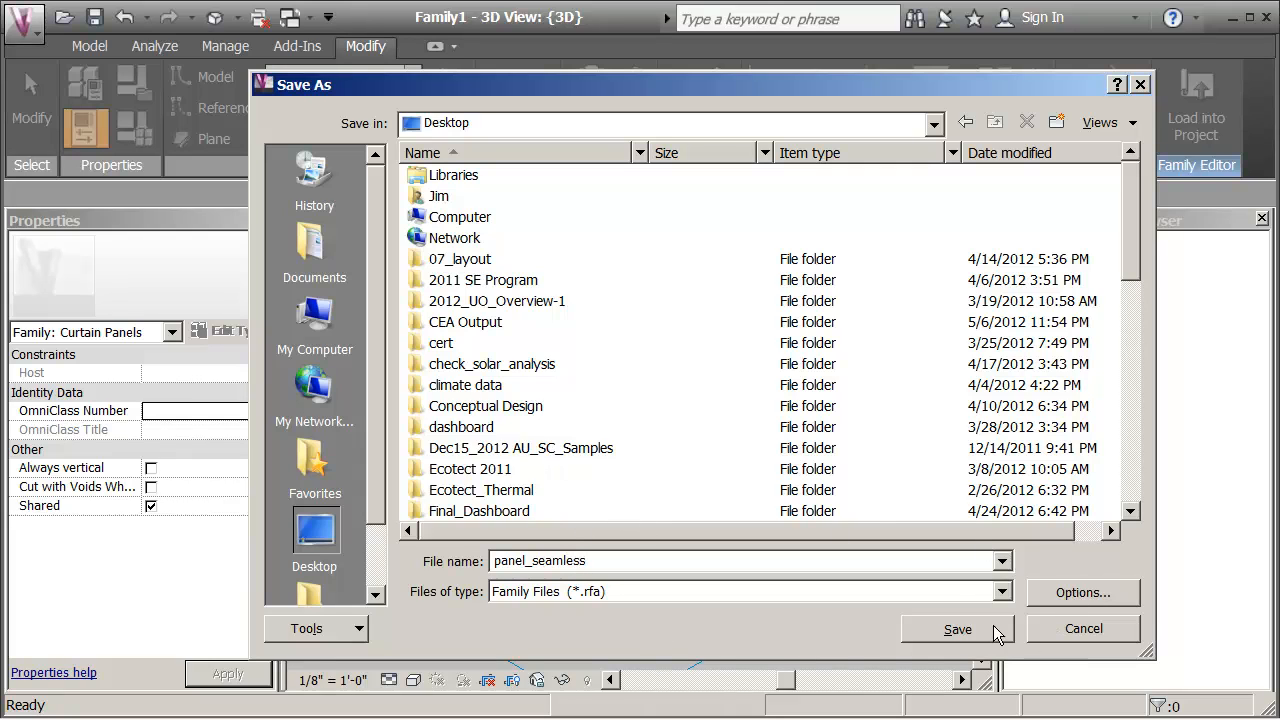
{"action": "left_click", "coordinate": [950, 633]}
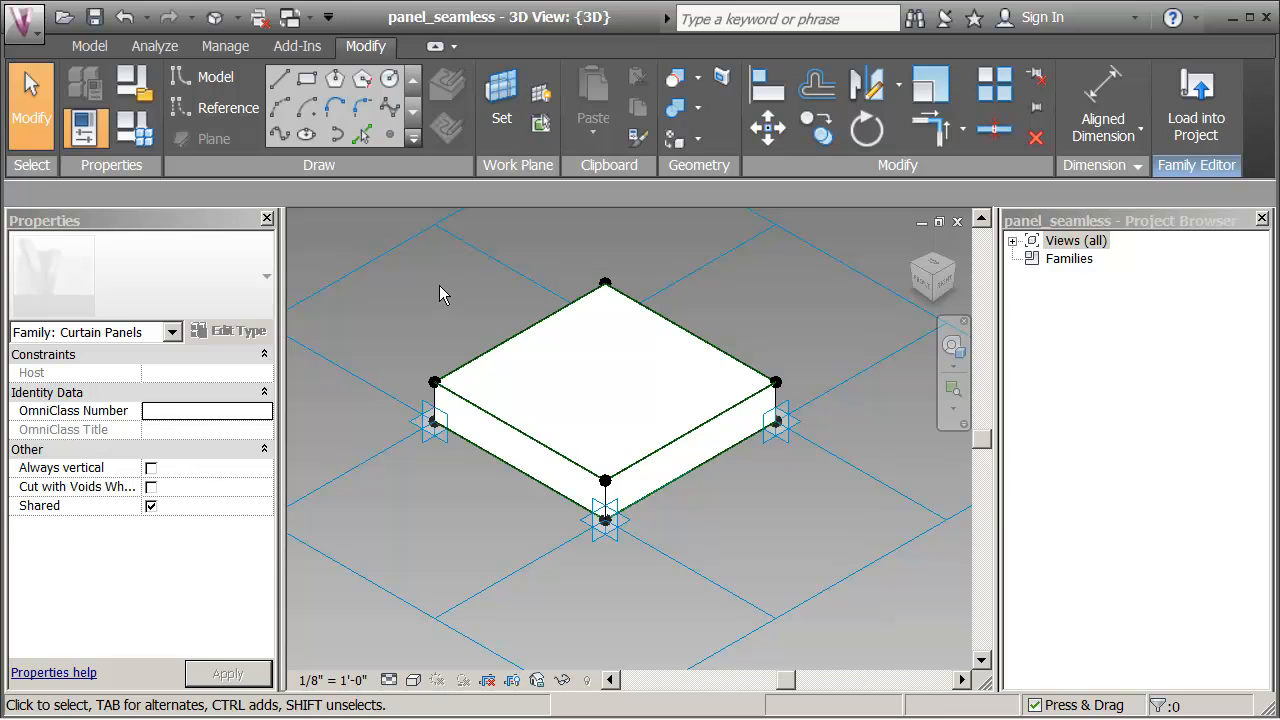
- Load the panel_seamless family into Project1 and apply it to the divided surface as its Rectangle pattern panel
{"action": "left_click", "coordinate": [1196, 110]}
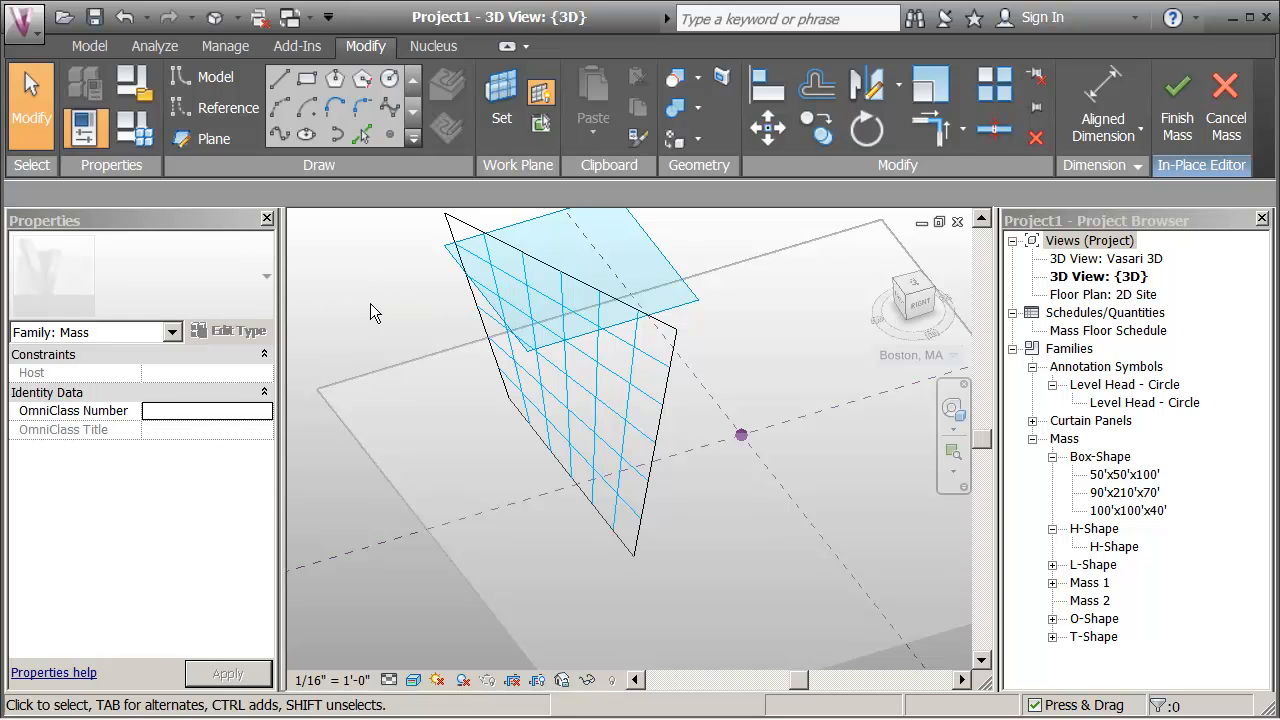
{"action": "left_click", "coordinate": [505, 308]}
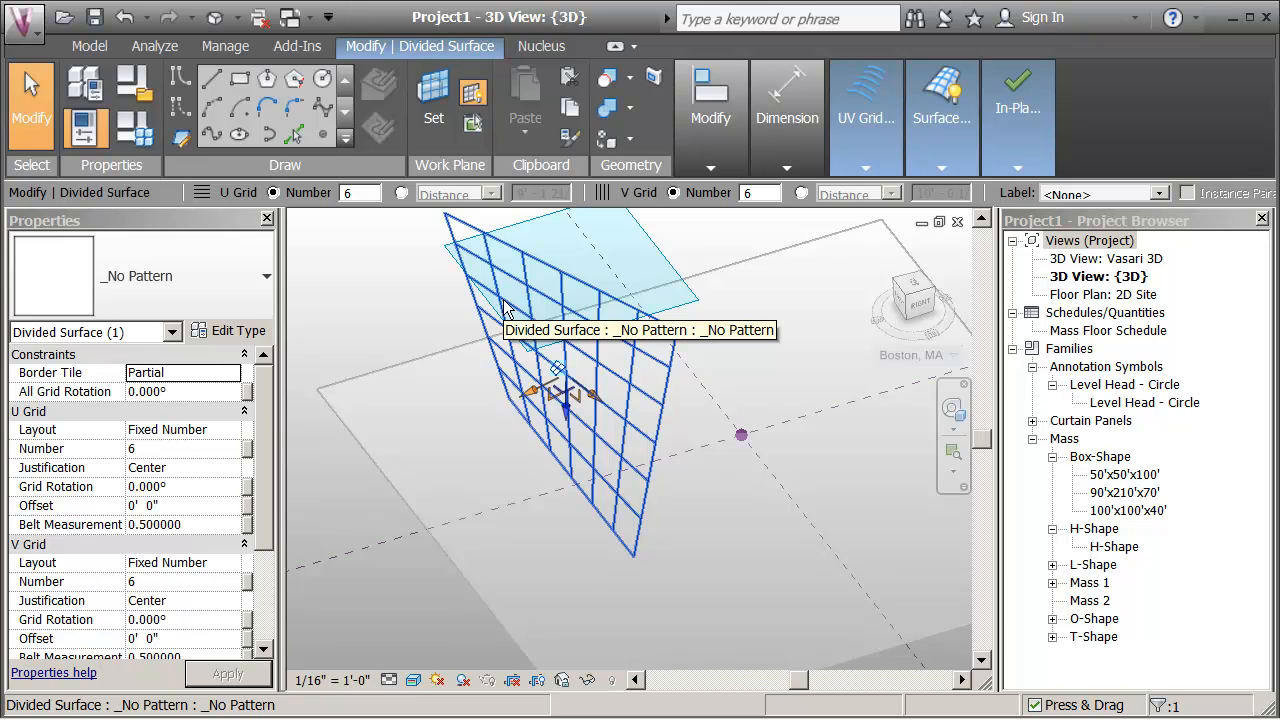
{"action": "left_click", "coordinate": [267, 278]}
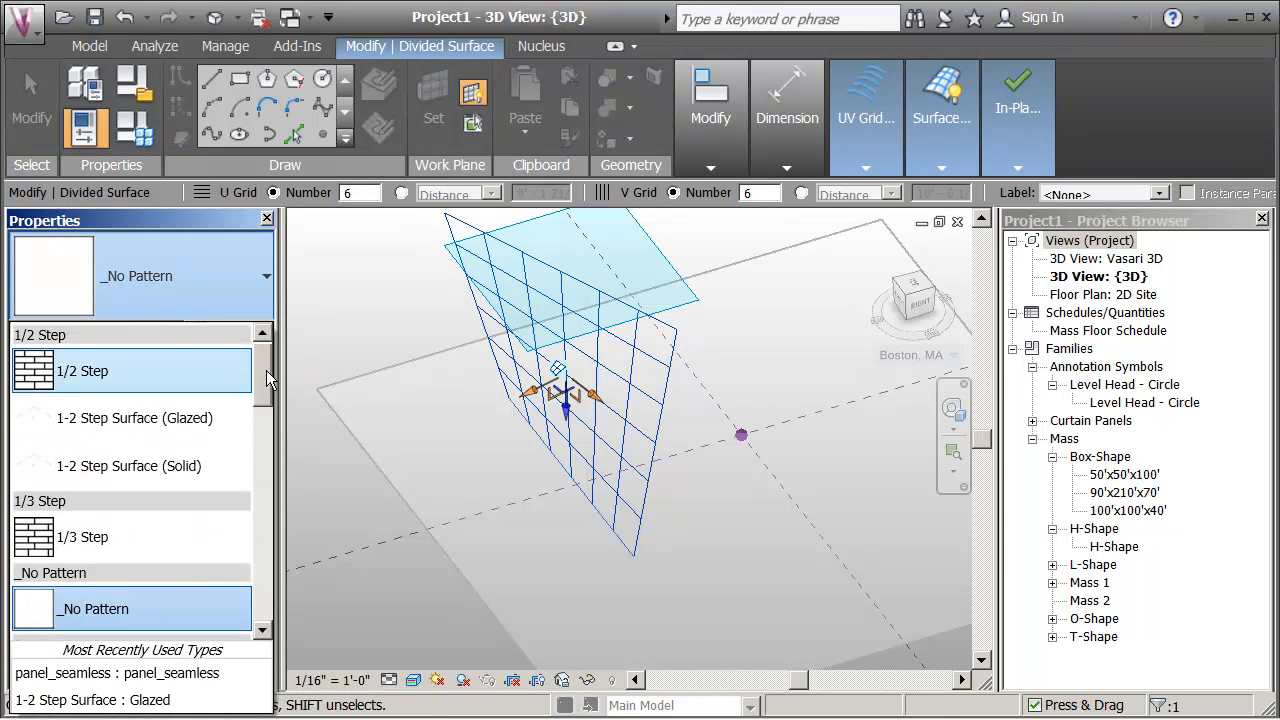
{"action": "left_click_drag", "start_coordinate": [266, 370], "coordinate": [270, 488]}
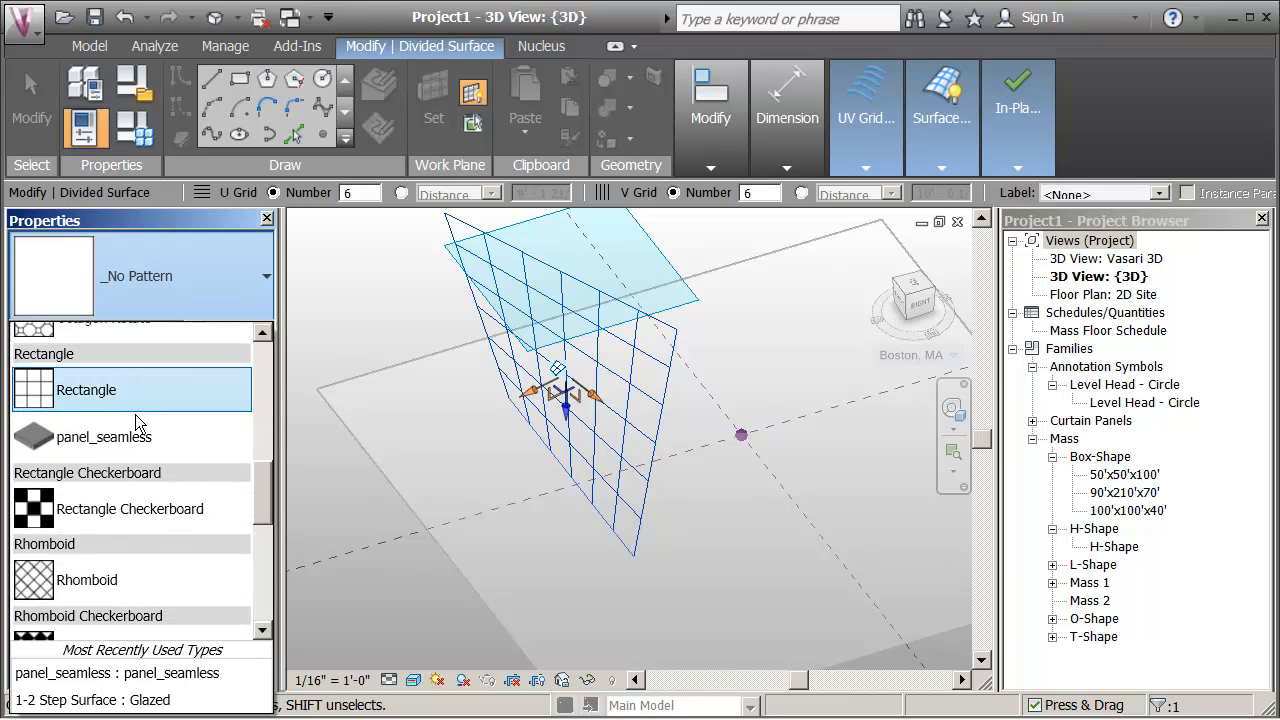
{"action": "mouse_move", "coordinate": [130, 452]}
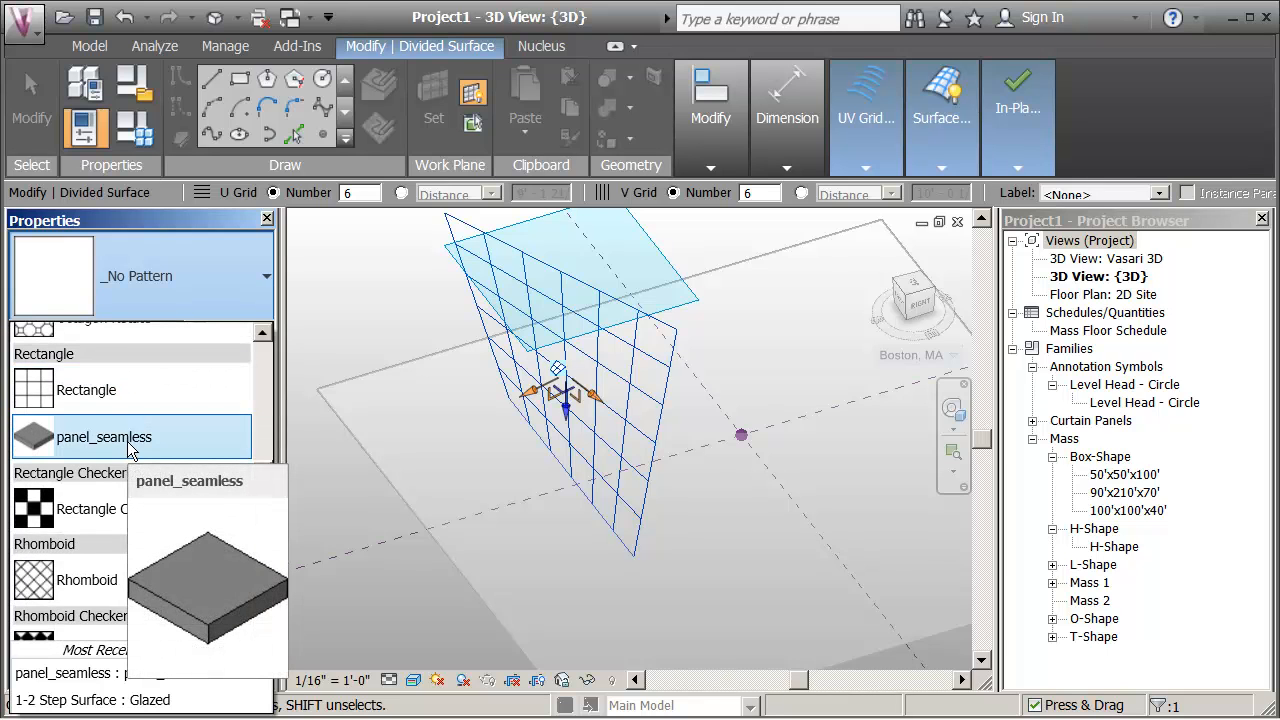
{"action": "left_click", "coordinate": [130, 452]}
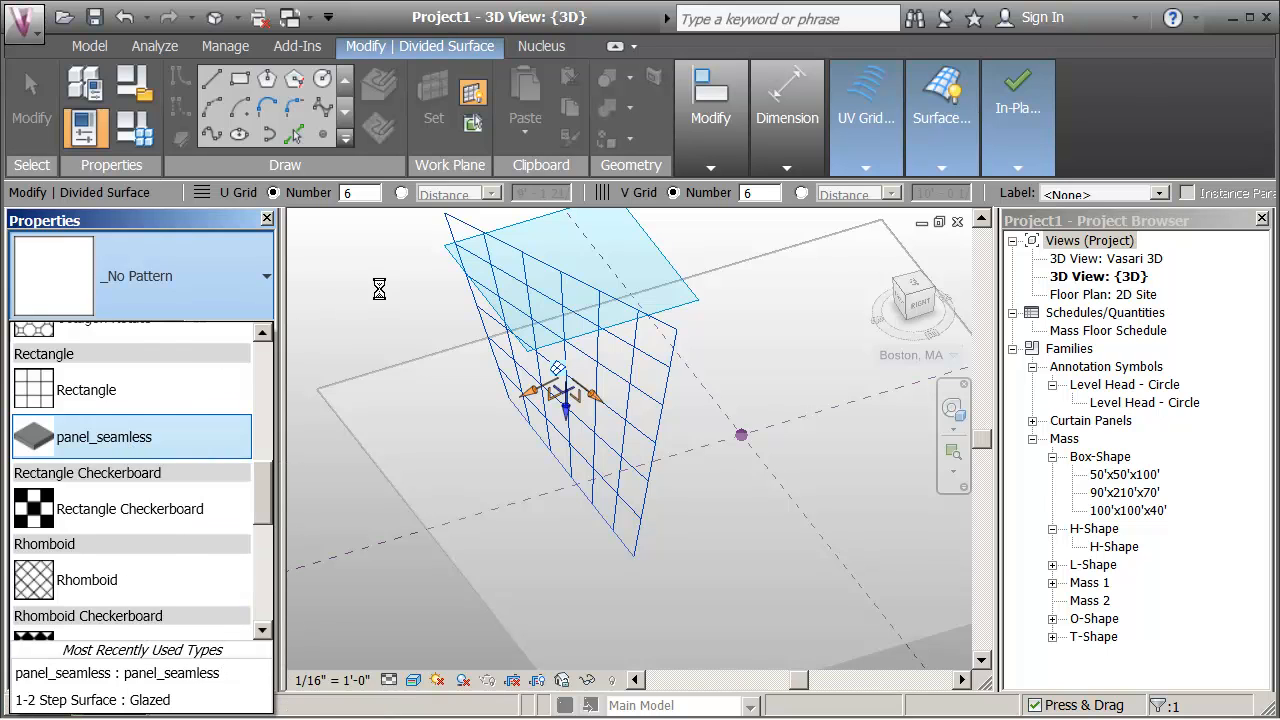
- Finish the in-place mass that carries the paneled surface and dismiss the warning
{"action": "left_click", "coordinate": [379, 288]}
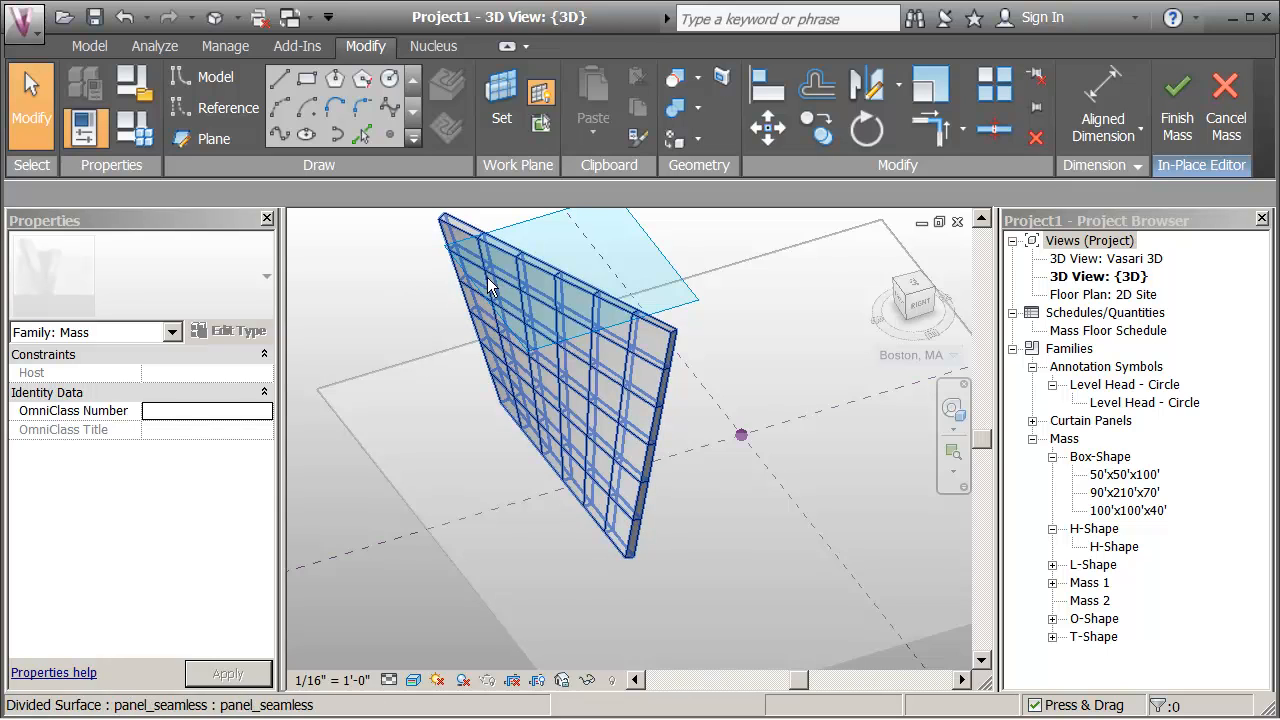
{"action": "scroll", "coordinate": [494, 288], "scroll_direction": "up", "scroll_amount": 5}
{"action": "scroll", "coordinate": [490, 238], "scroll_direction": "up", "scroll_amount": 5}
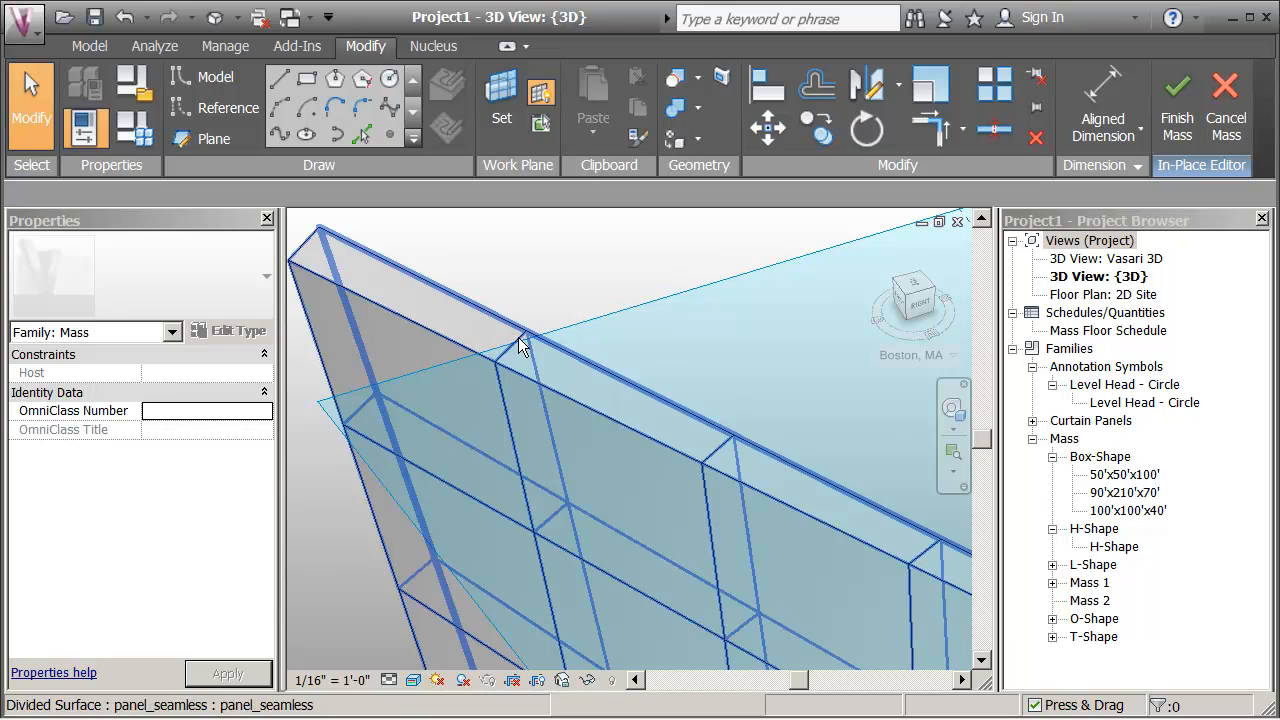
{"action": "scroll", "coordinate": [548, 305], "scroll_direction": "down", "scroll_amount": 2}
{"action": "scroll", "coordinate": [540, 308], "scroll_direction": "down", "scroll_amount": 5}
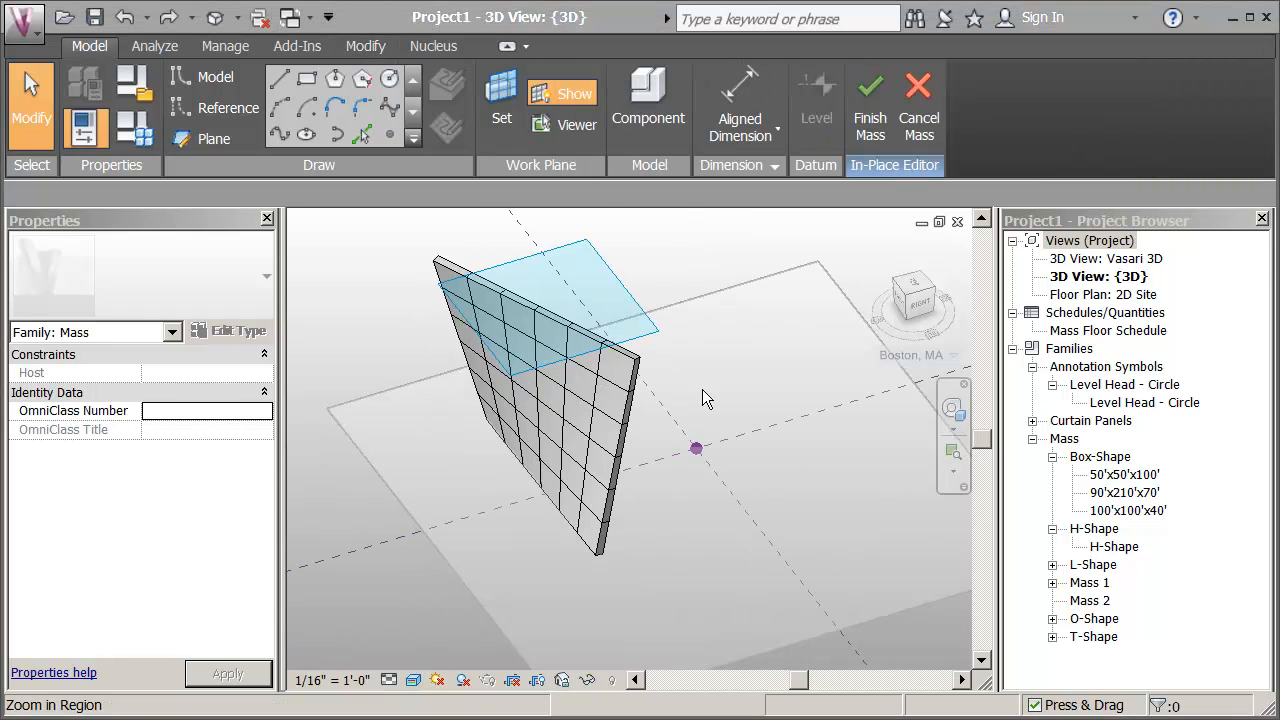
{"action": "left_click", "coordinate": [870, 110]}
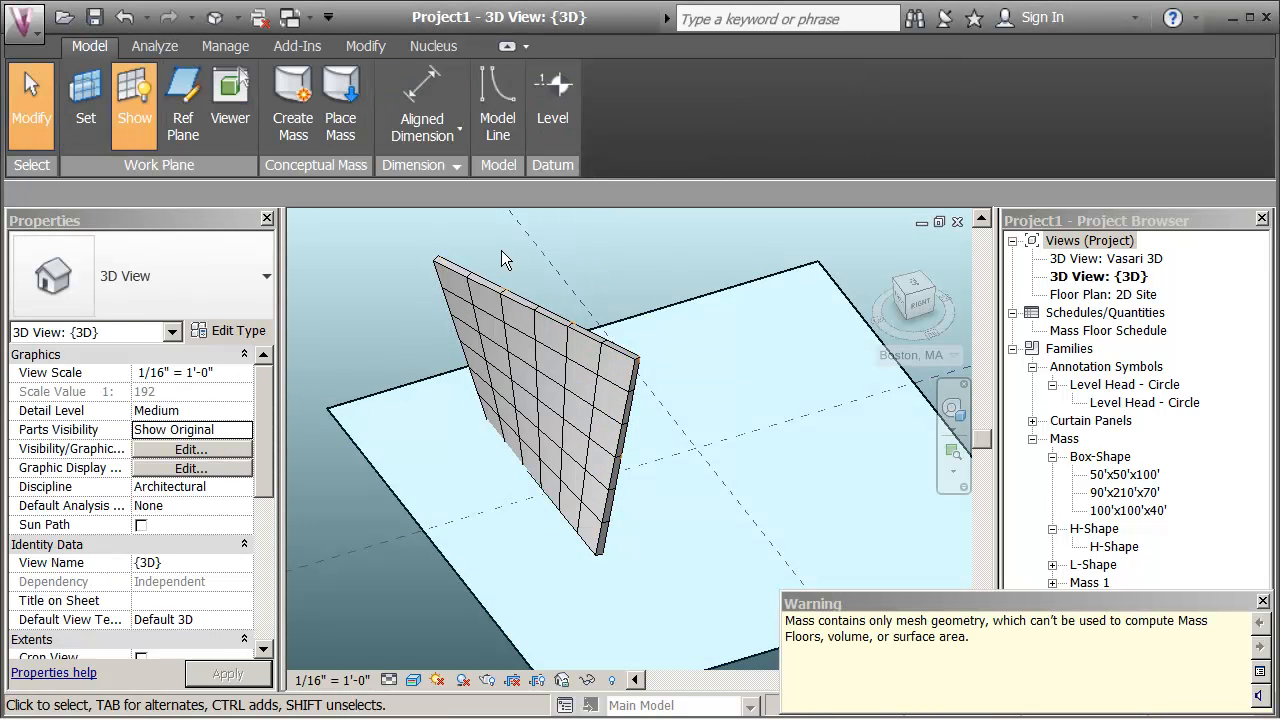
{"action": "left_click", "coordinate": [689, 329]}
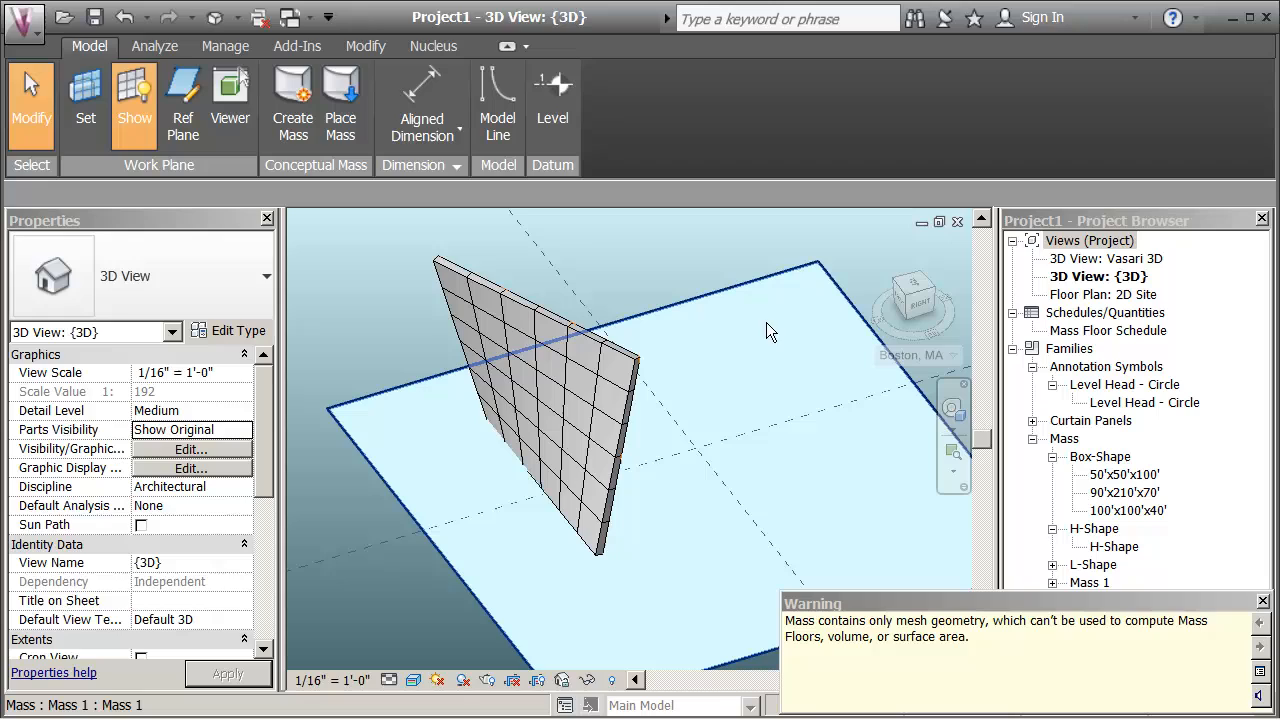
{"action": "left_click", "coordinate": [1263, 602]}
{"action": "key", "text": "Escape"}
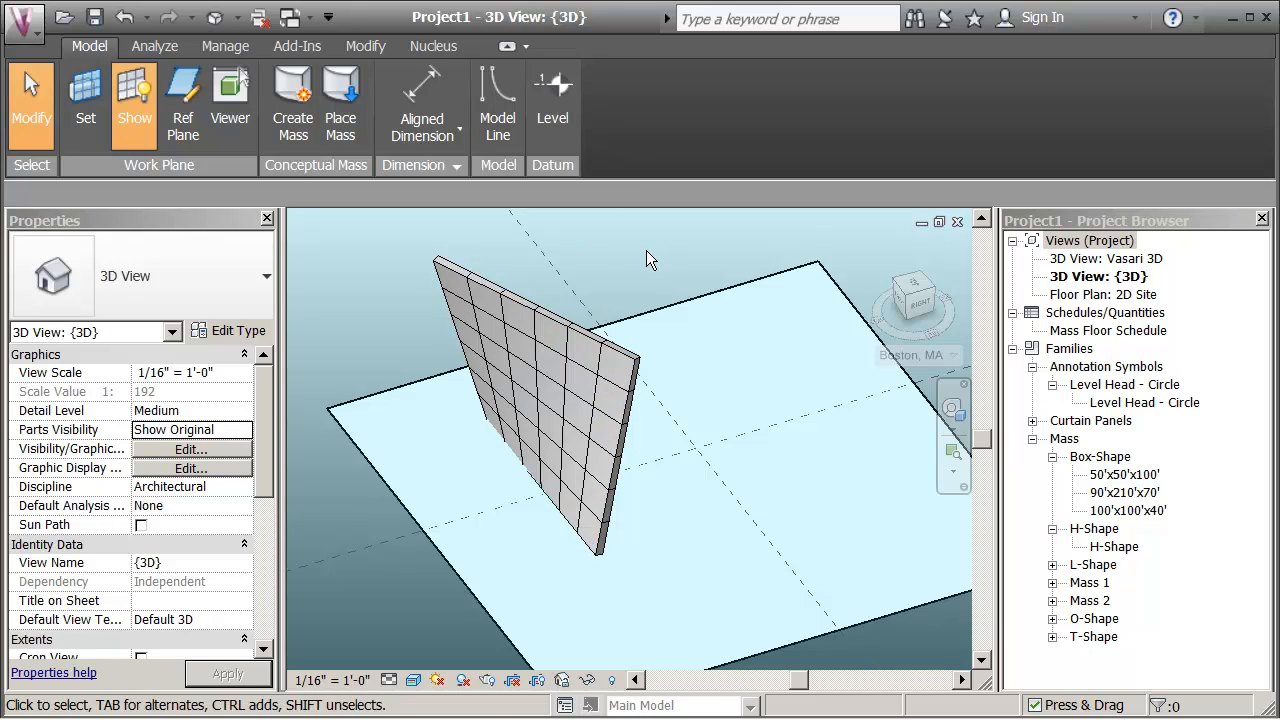
- Start an Ecotect Solar Radiation analysis using the Multi-Day preset One Year Solar Study, from sunrise to sunset, with the ground plane turned off
{"action": "left_click", "coordinate": [170, 46]}
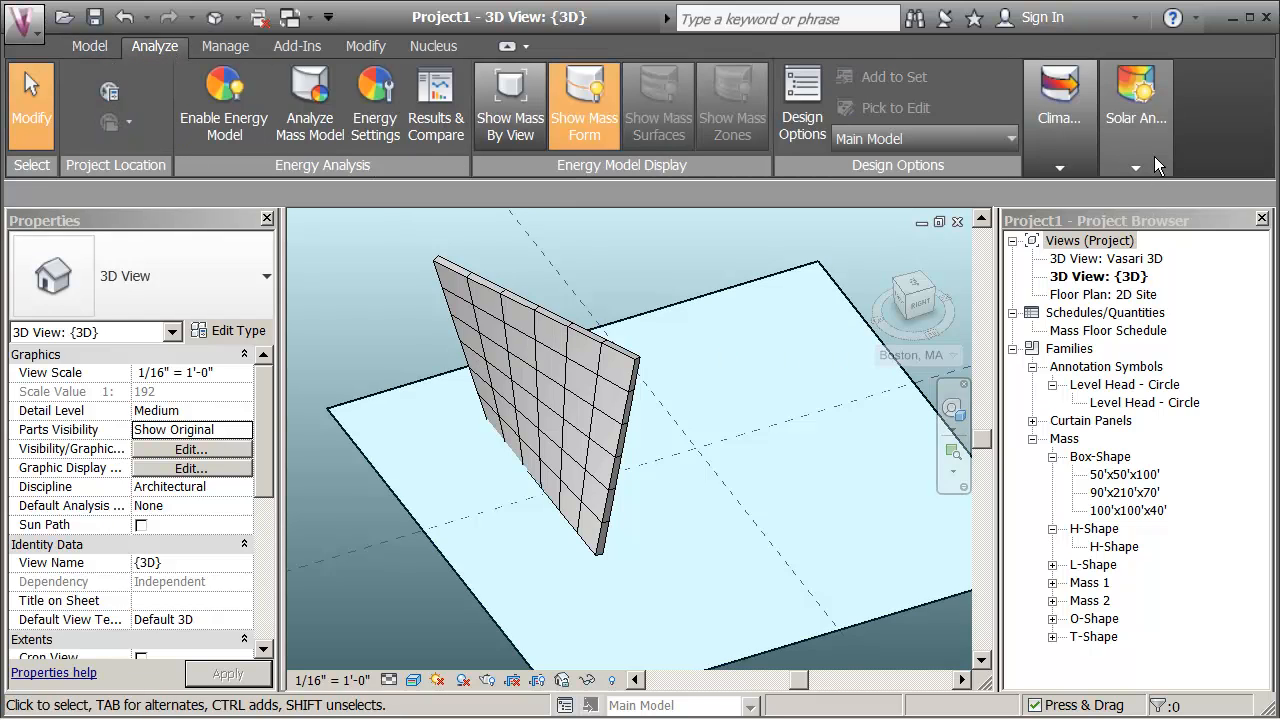
{"action": "left_click", "coordinate": [1138, 136]}
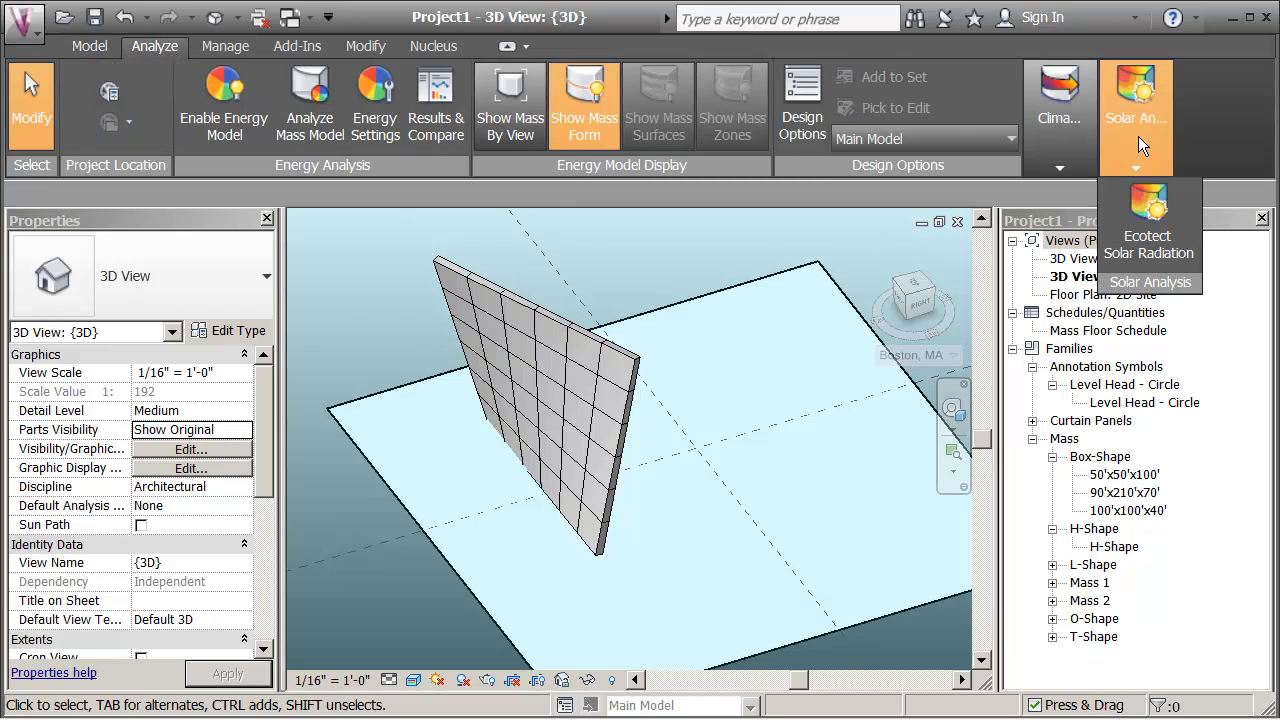
{"action": "left_click", "coordinate": [1148, 235]}
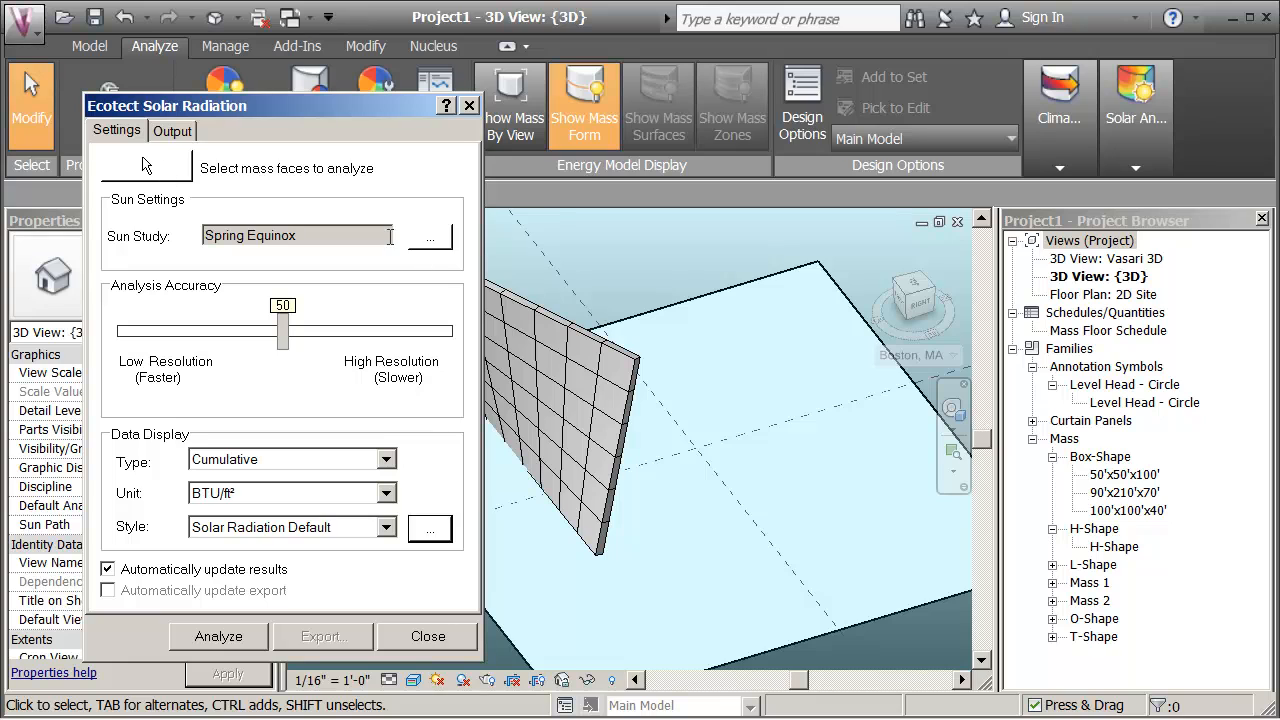
{"action": "left_click", "coordinate": [428, 237]}
{"action": "left_click", "coordinate": [318, 266]}
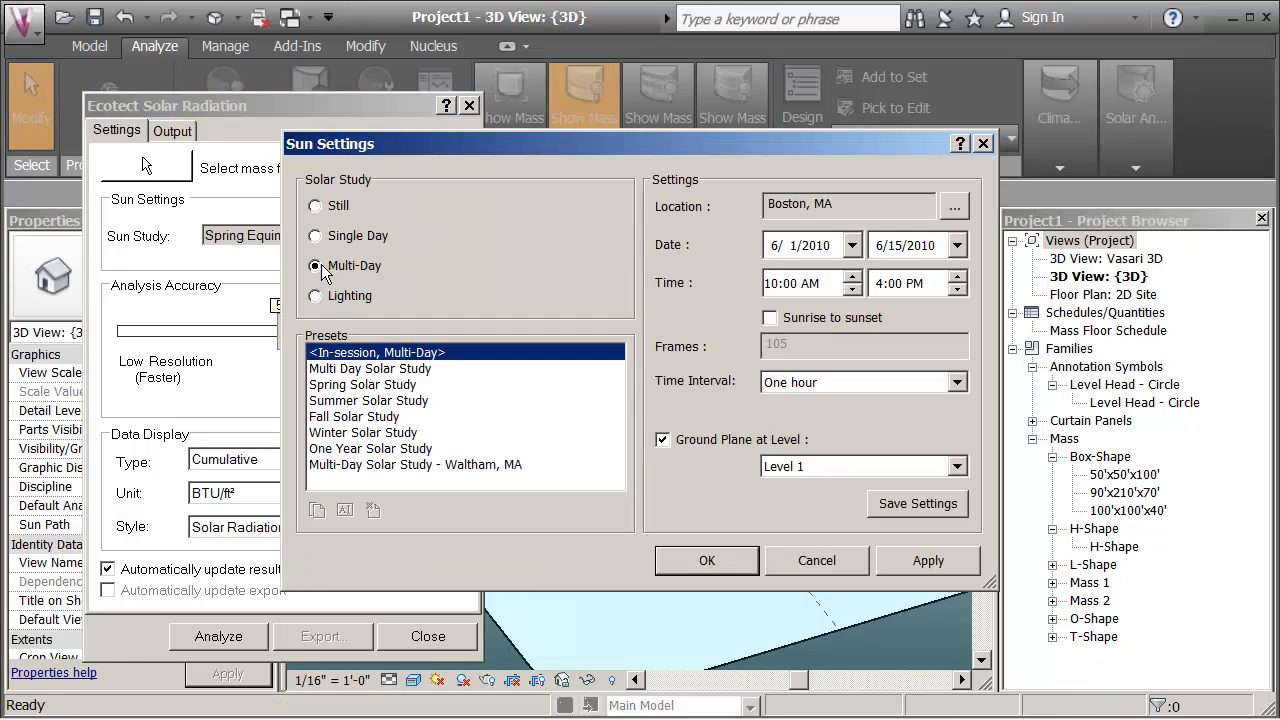
{"action": "left_click", "coordinate": [385, 449]}
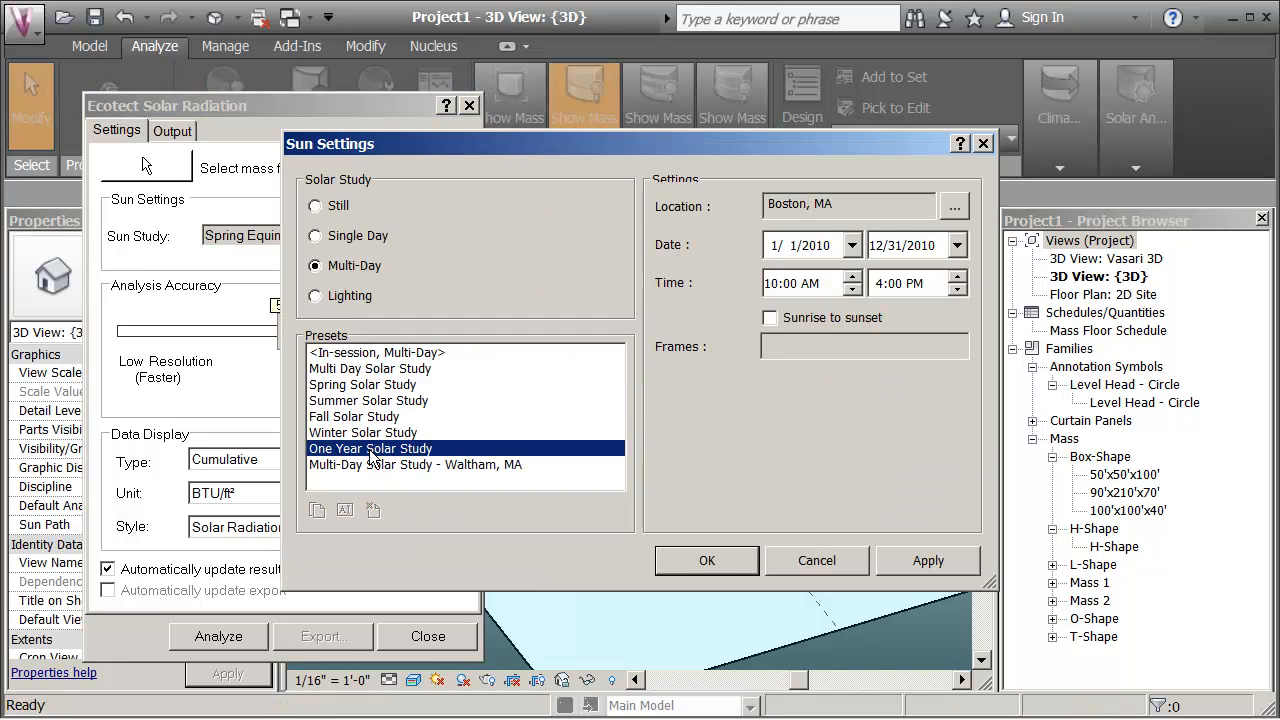
{"action": "left_click", "coordinate": [768, 319]}
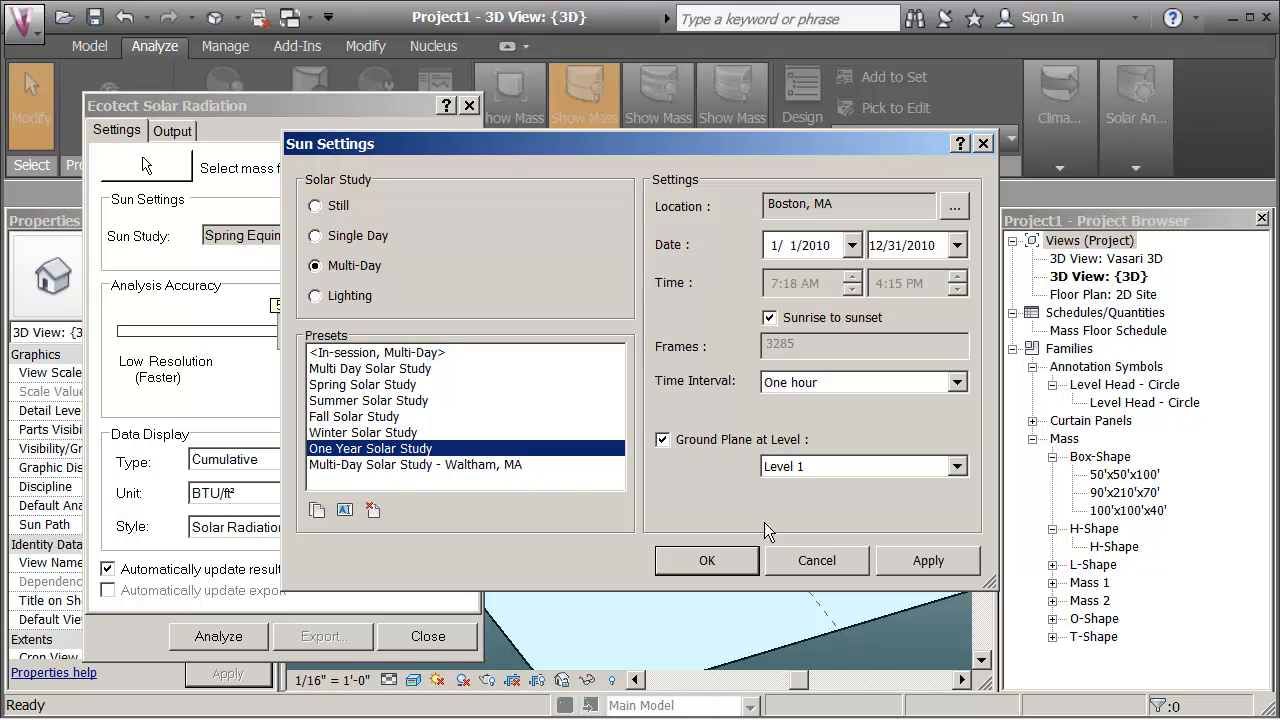
{"action": "left_click", "coordinate": [664, 440]}
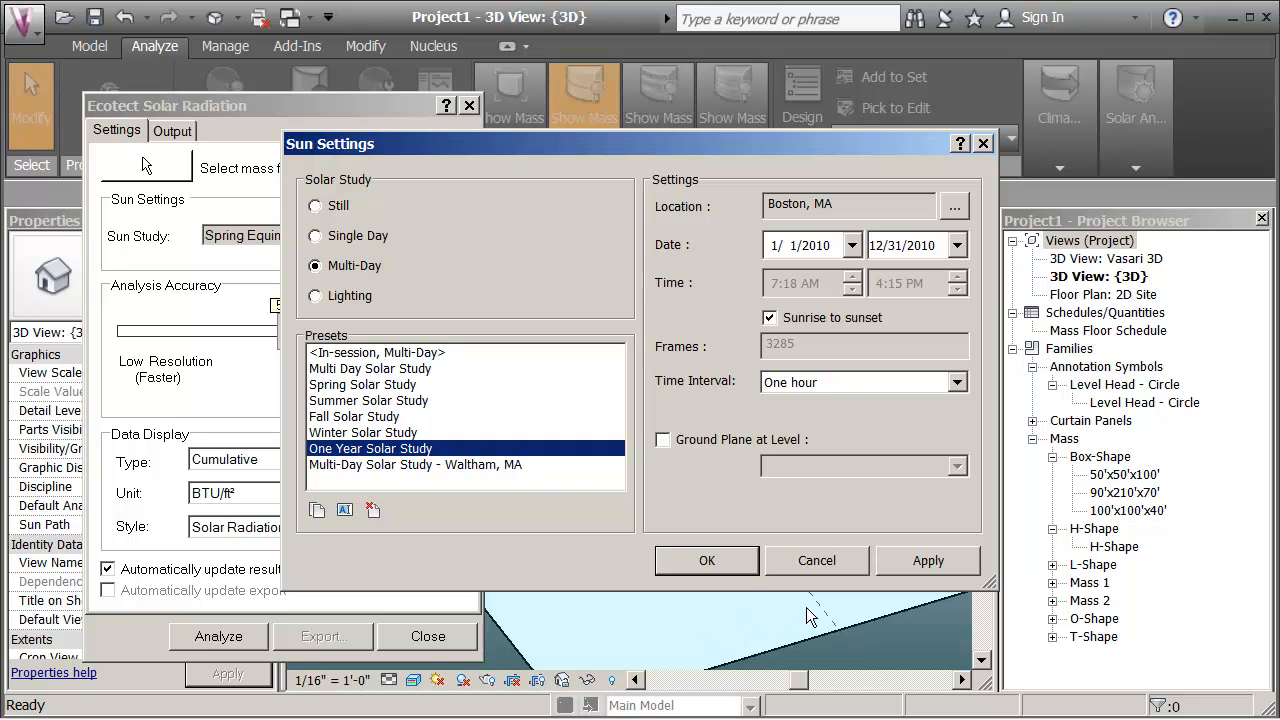
{"action": "left_click", "coordinate": [703, 561]}
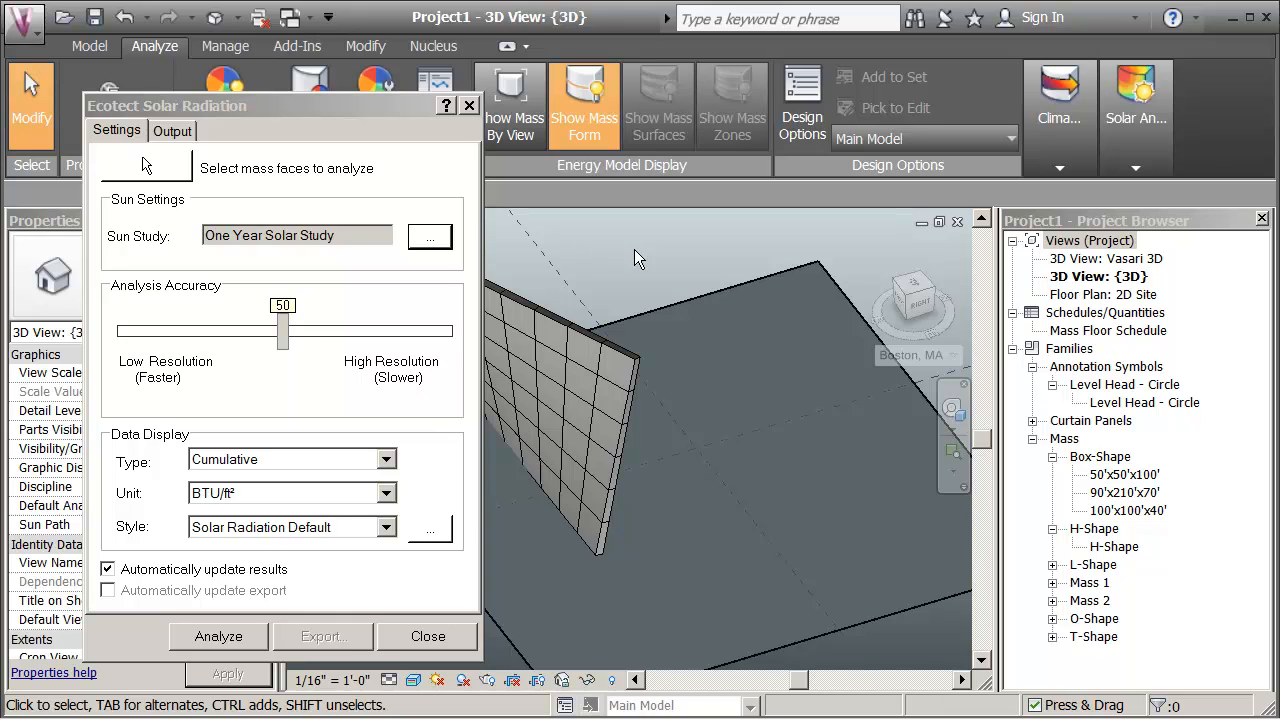
- Create a new analysis display style of the Markers with text type, named markers
{"action": "left_click", "coordinate": [530, 286]}
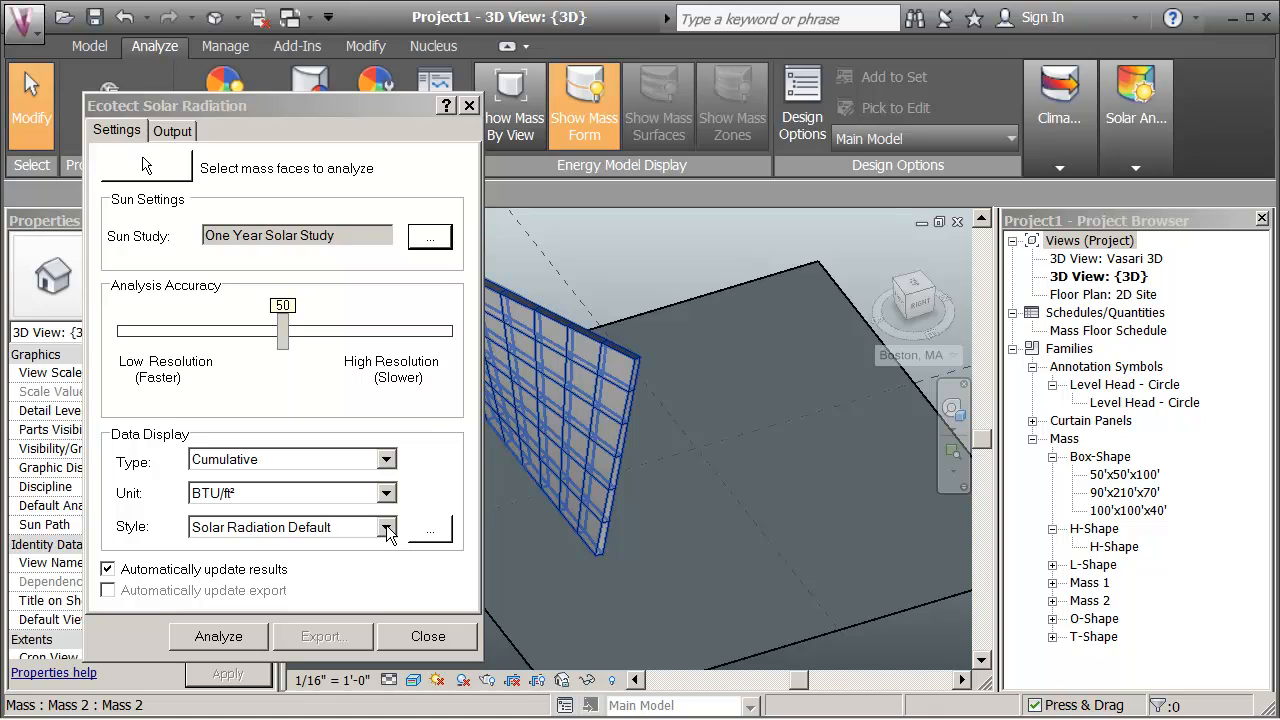
{"action": "left_click", "coordinate": [429, 531]}
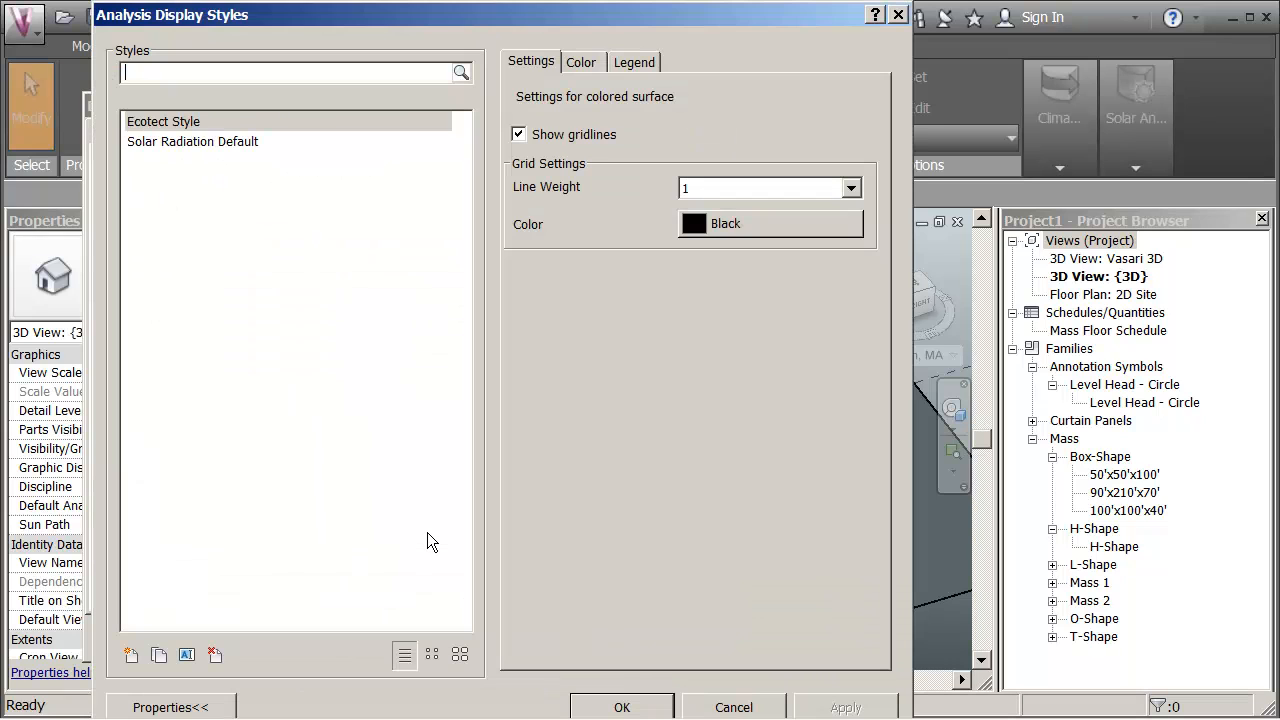
{"action": "left_click", "coordinate": [130, 655]}
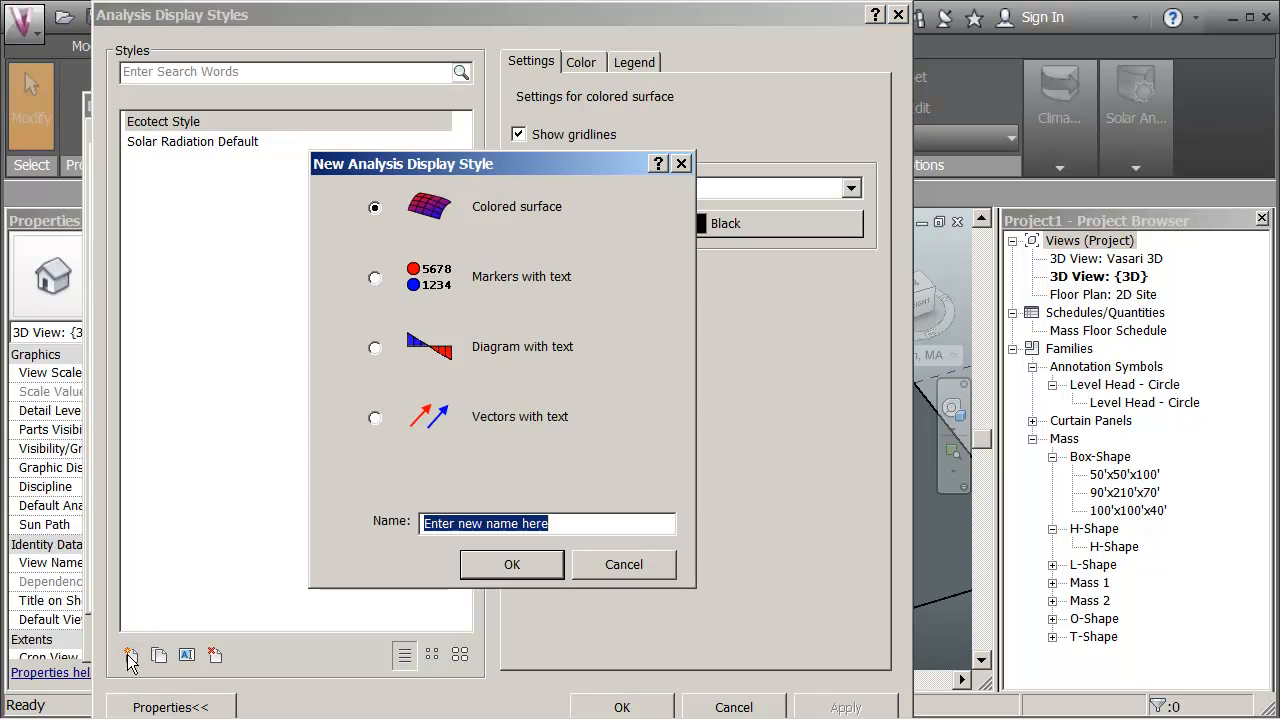
{"action": "left_click", "coordinate": [375, 278]}
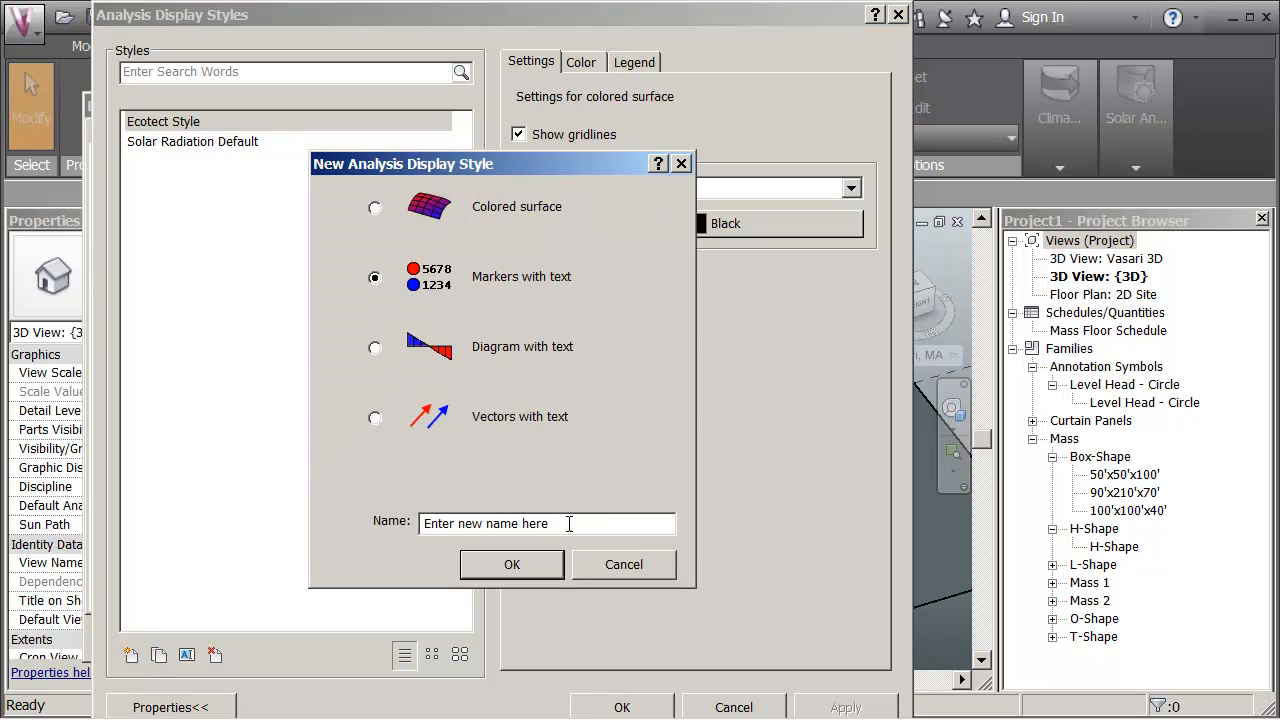
{"action": "left_click_drag", "start_coordinate": [568, 521], "coordinate": [410, 520]}
{"action": "type", "text": "markers"}
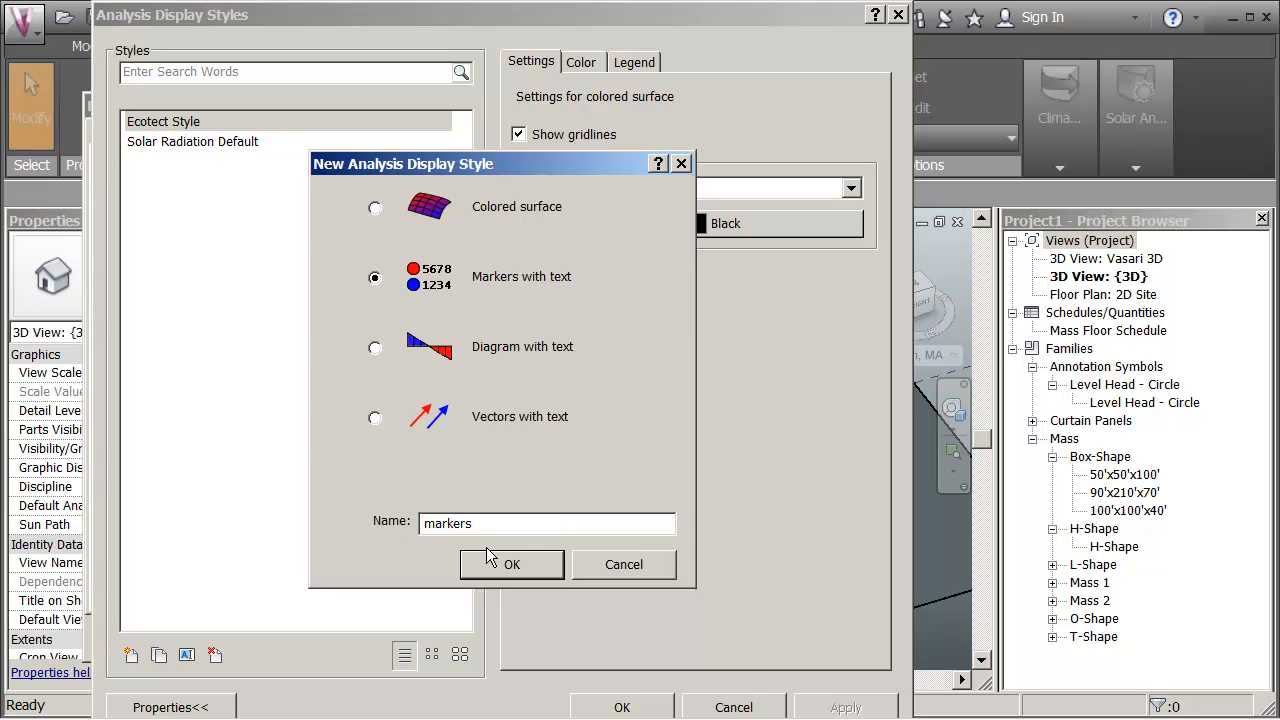
{"action": "left_click", "coordinate": [531, 558]}
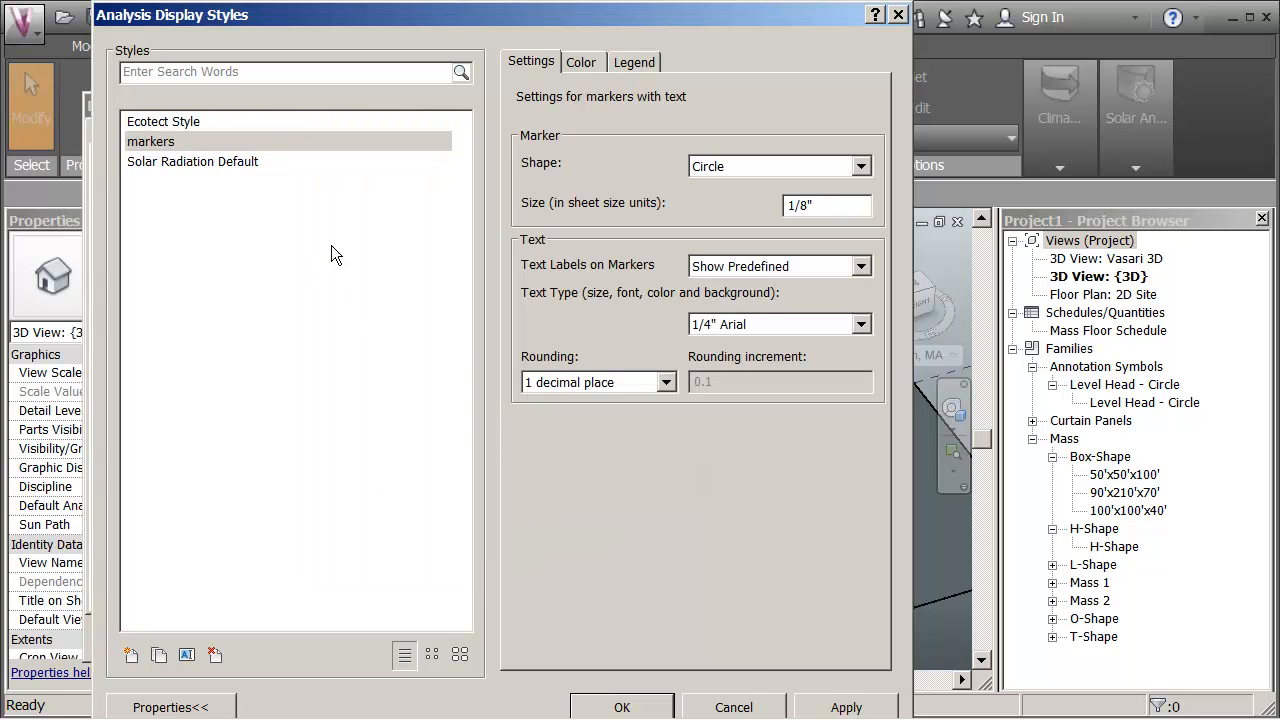
- Add three intermediate color stops between the maximum and minimum of the markers style's gradient
{"action": "left_click", "coordinate": [588, 63]}
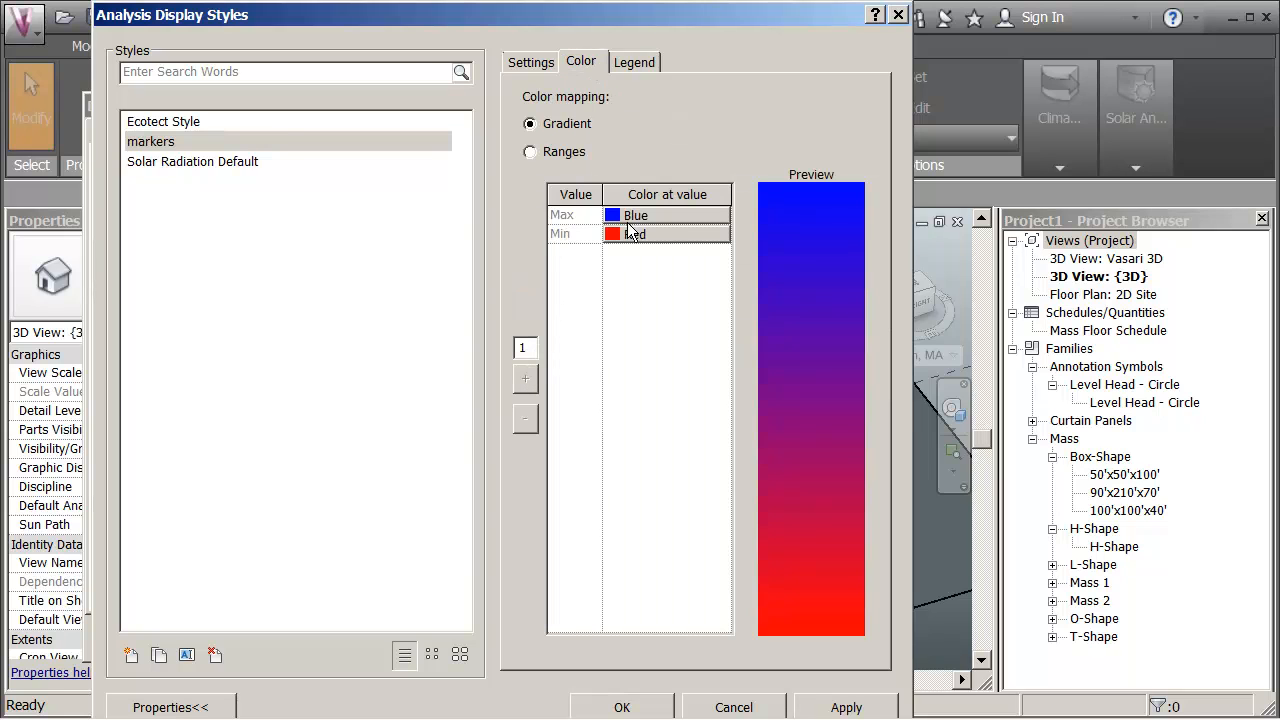
{"action": "left_click", "coordinate": [657, 235]}
{"action": "left_click", "coordinate": [657, 235]}
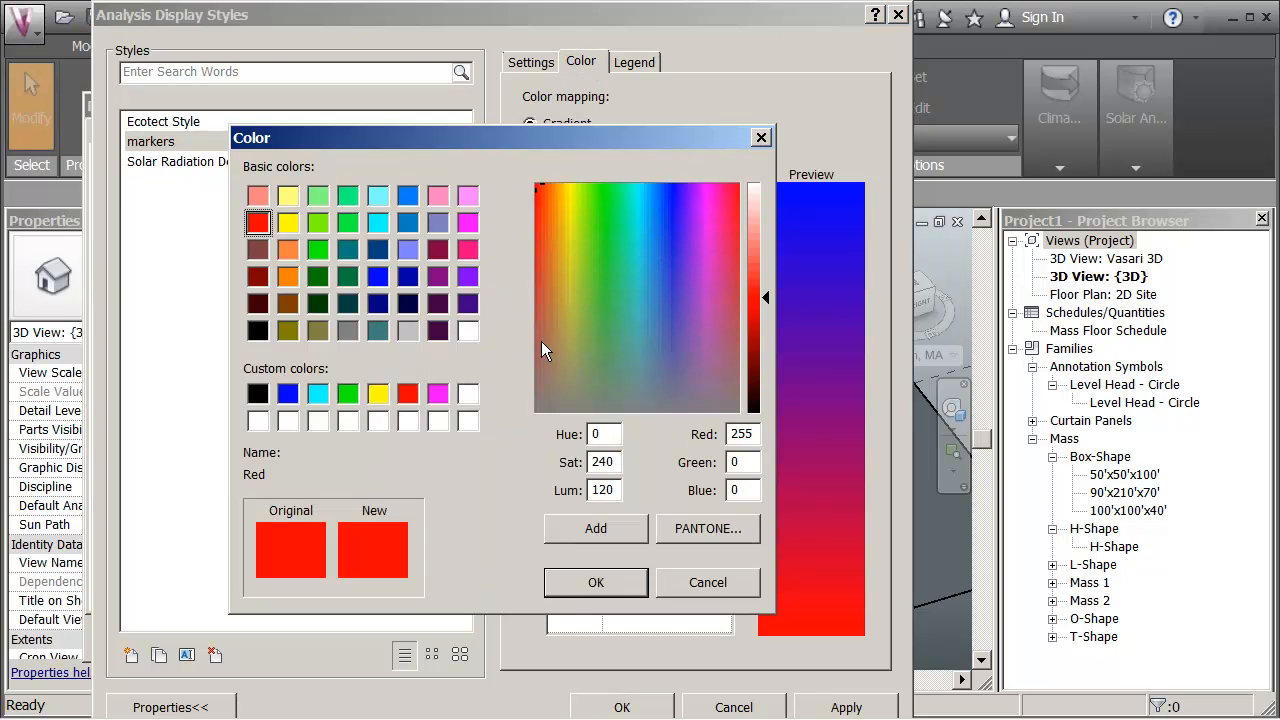
{"action": "left_click", "coordinate": [762, 140]}
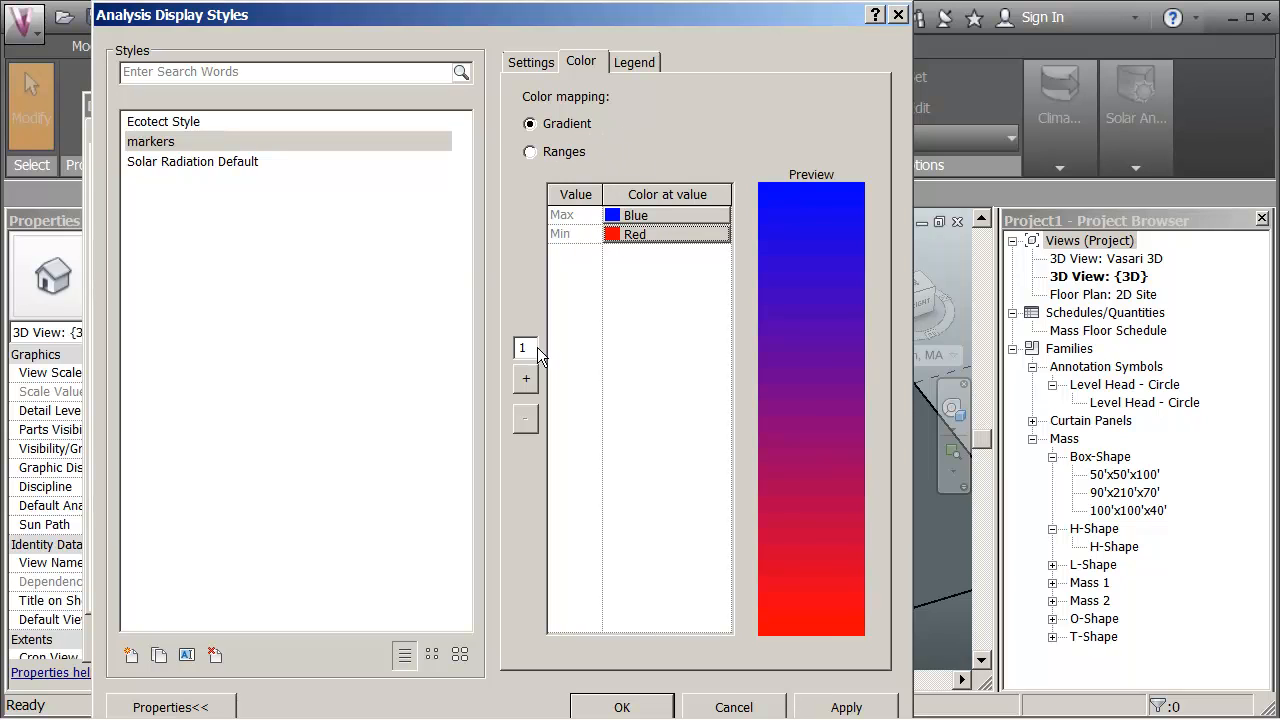
{"action": "left_click", "coordinate": [526, 379]}
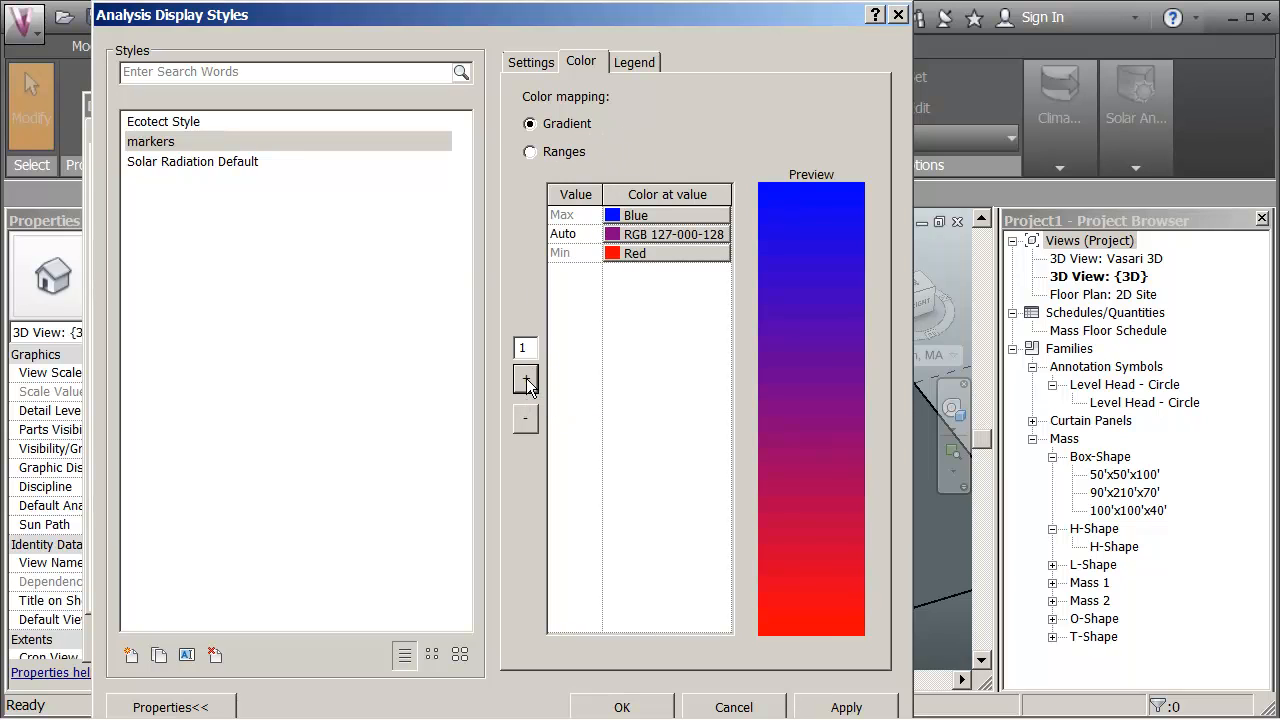
{"action": "left_click", "coordinate": [526, 379]}
{"action": "left_click", "coordinate": [526, 379]}
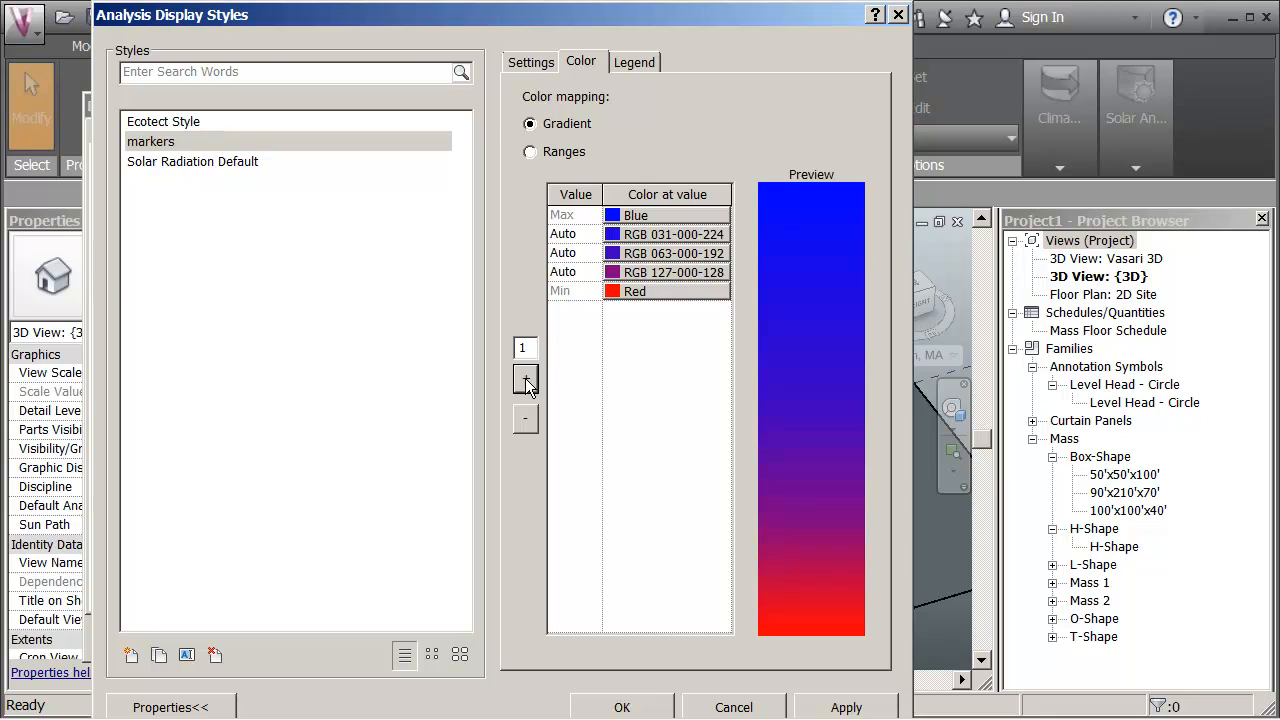
- Set the markers gradient's maximum color to yellow
{"action": "left_click", "coordinate": [618, 222]}
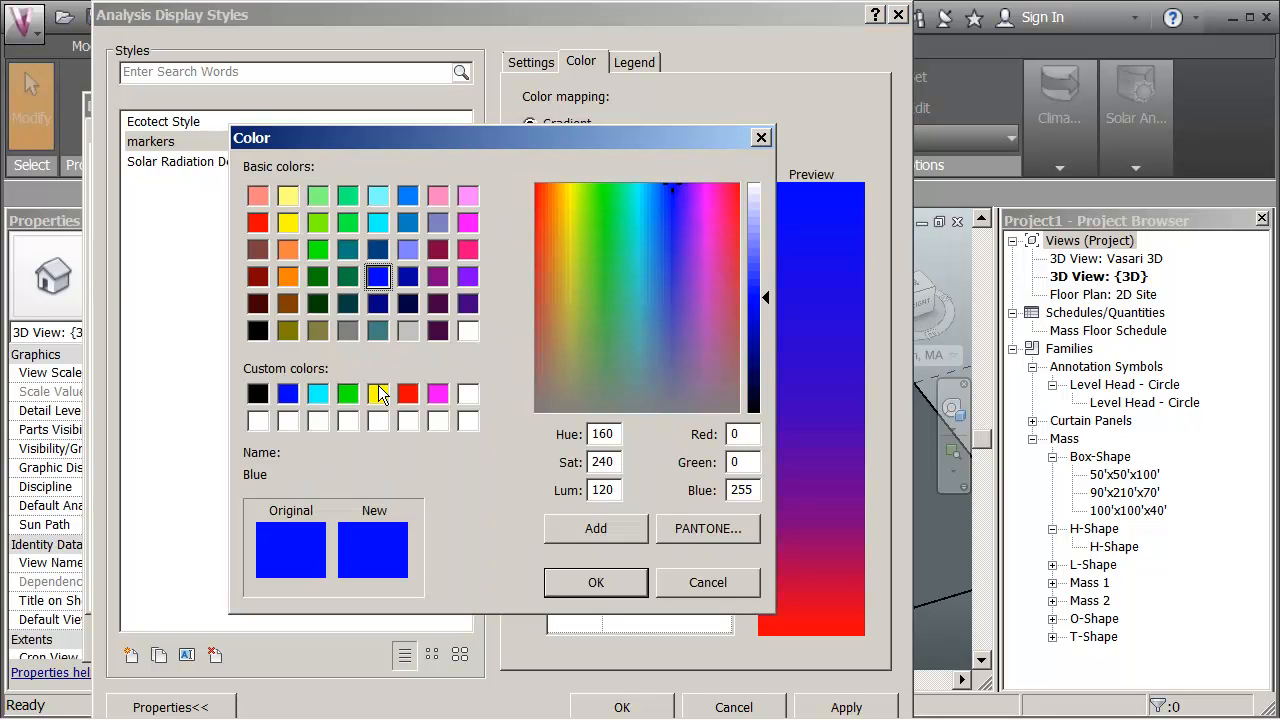
{"action": "left_click", "coordinate": [378, 393]}
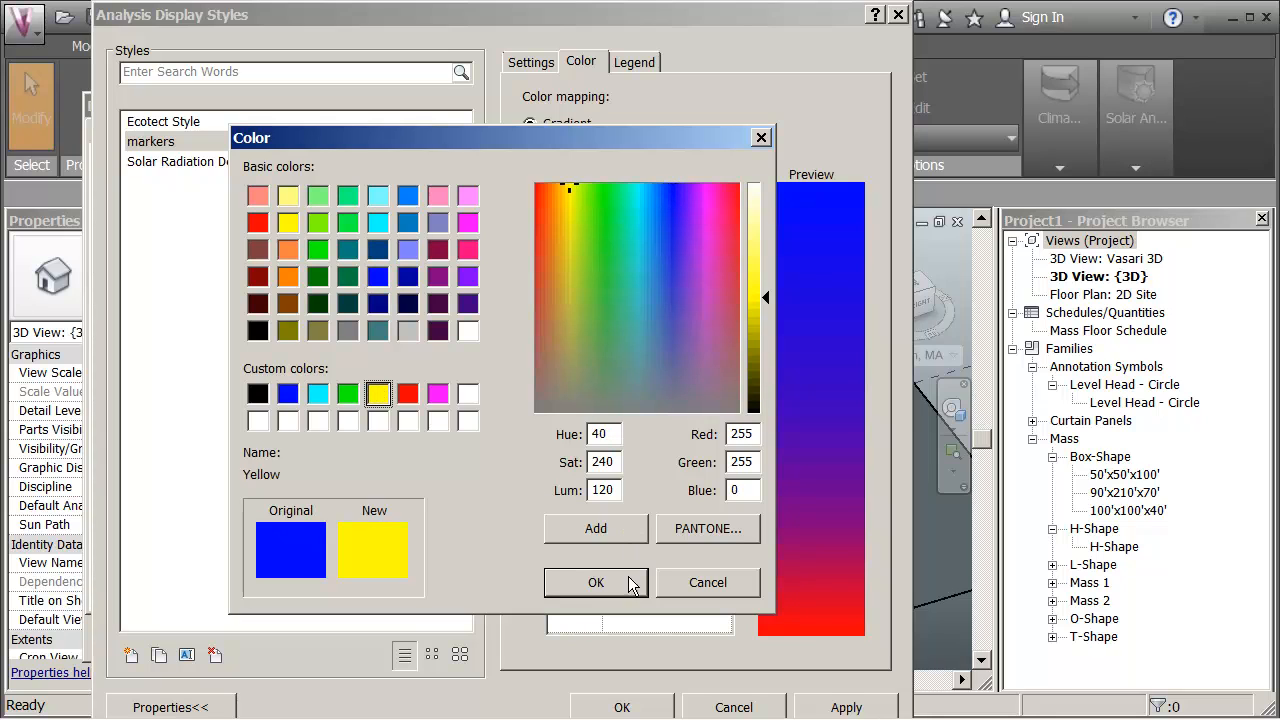
{"action": "left_click", "coordinate": [598, 582]}
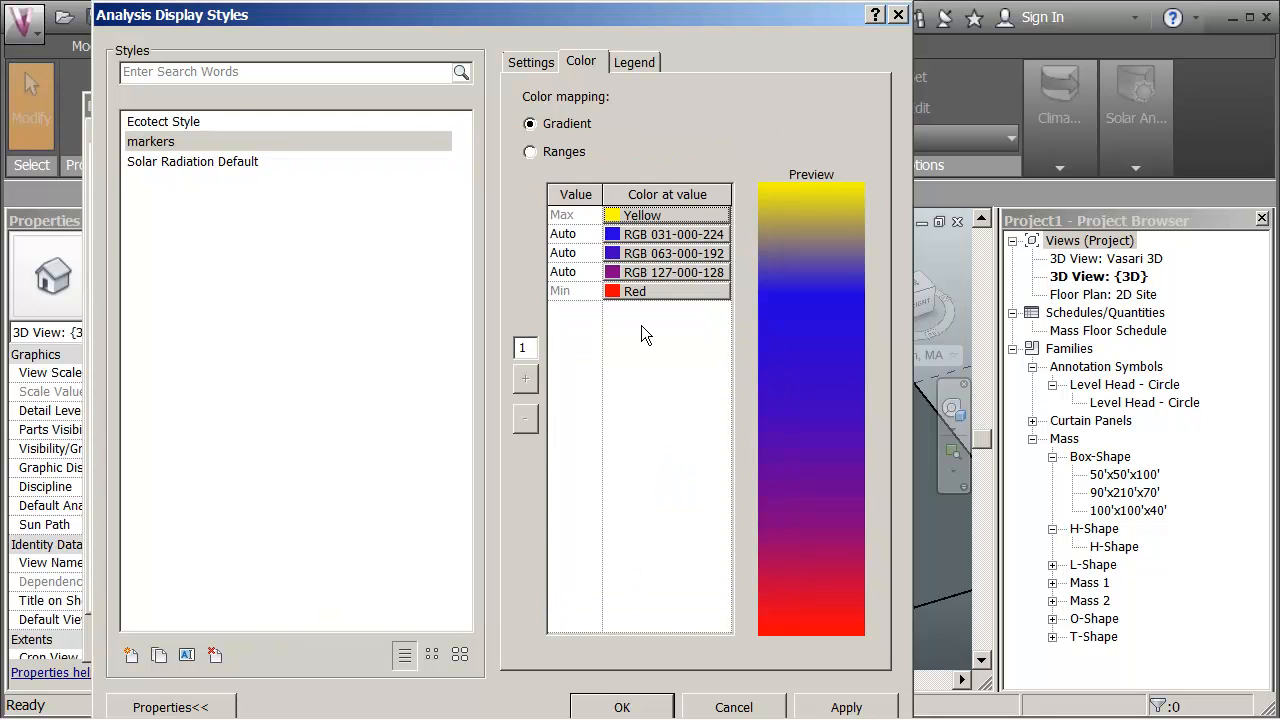
- Set the gradient's maximum color to red, the first intermediate stop to orange RGB 255-128-000, and the second to yellow
{"action": "left_click", "coordinate": [615, 215]}
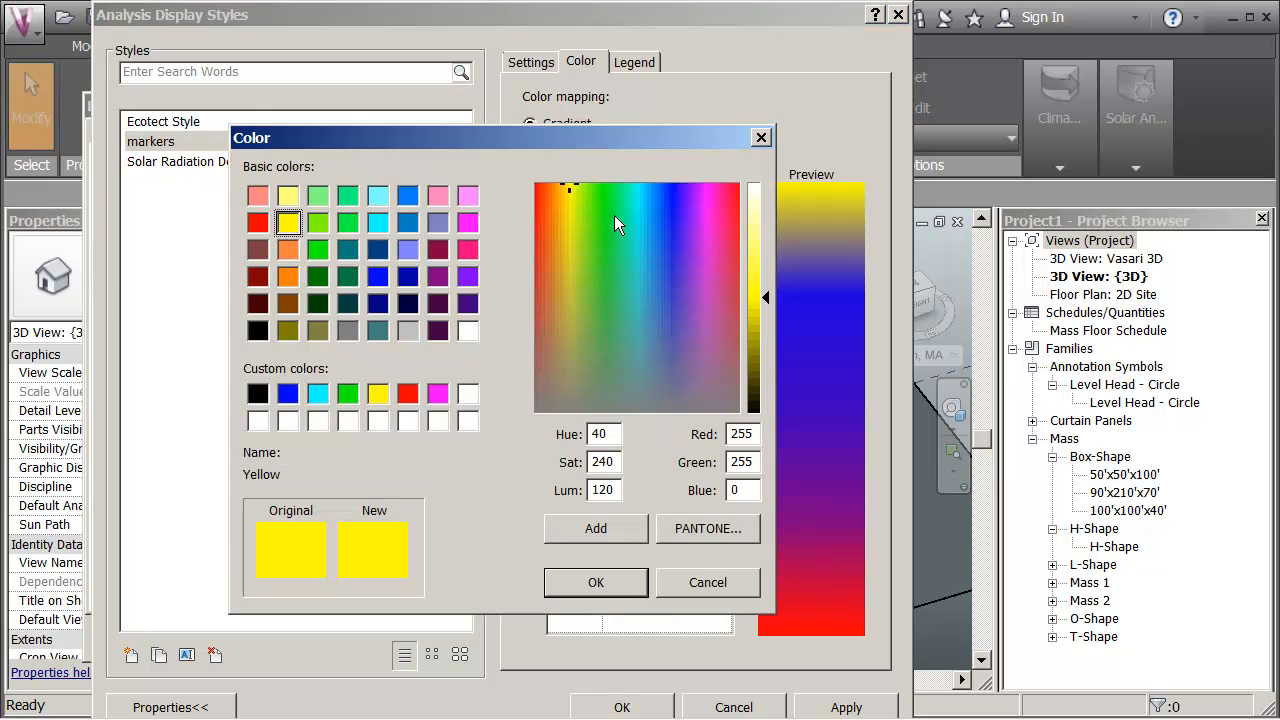
{"action": "left_click", "coordinate": [408, 393]}
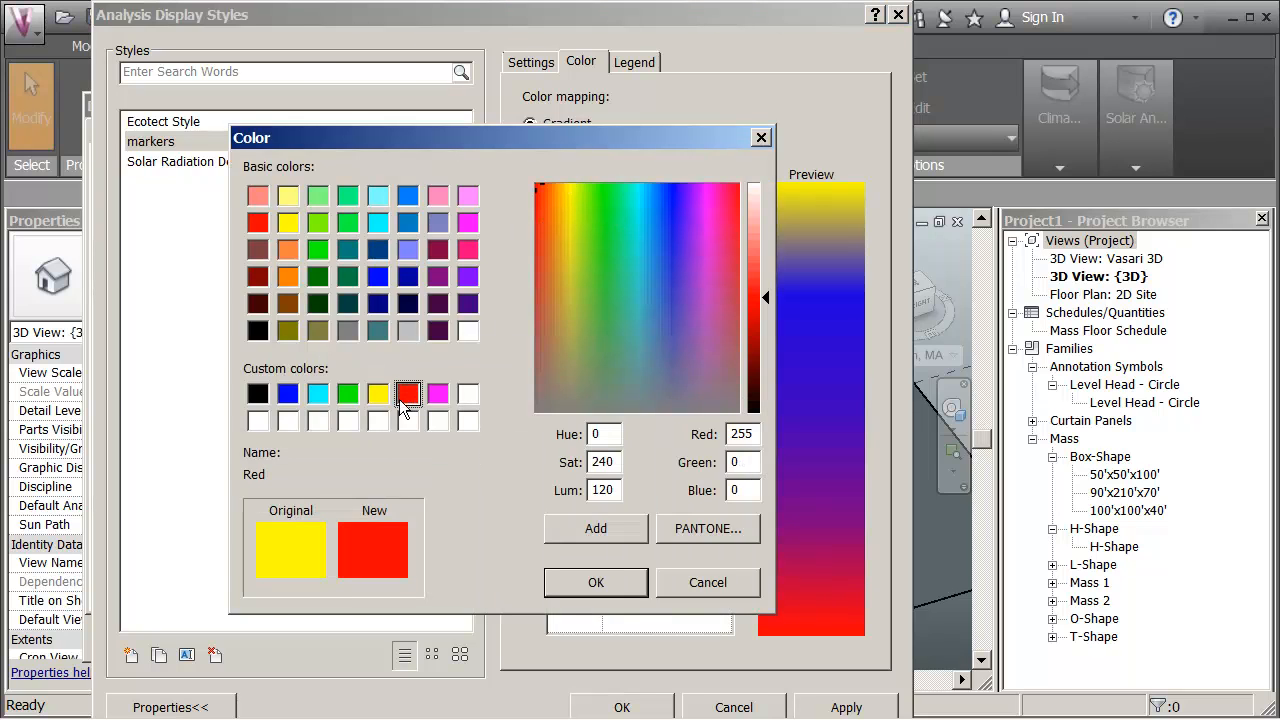
{"action": "left_click", "coordinate": [609, 584]}
{"action": "left_click", "coordinate": [617, 234]}
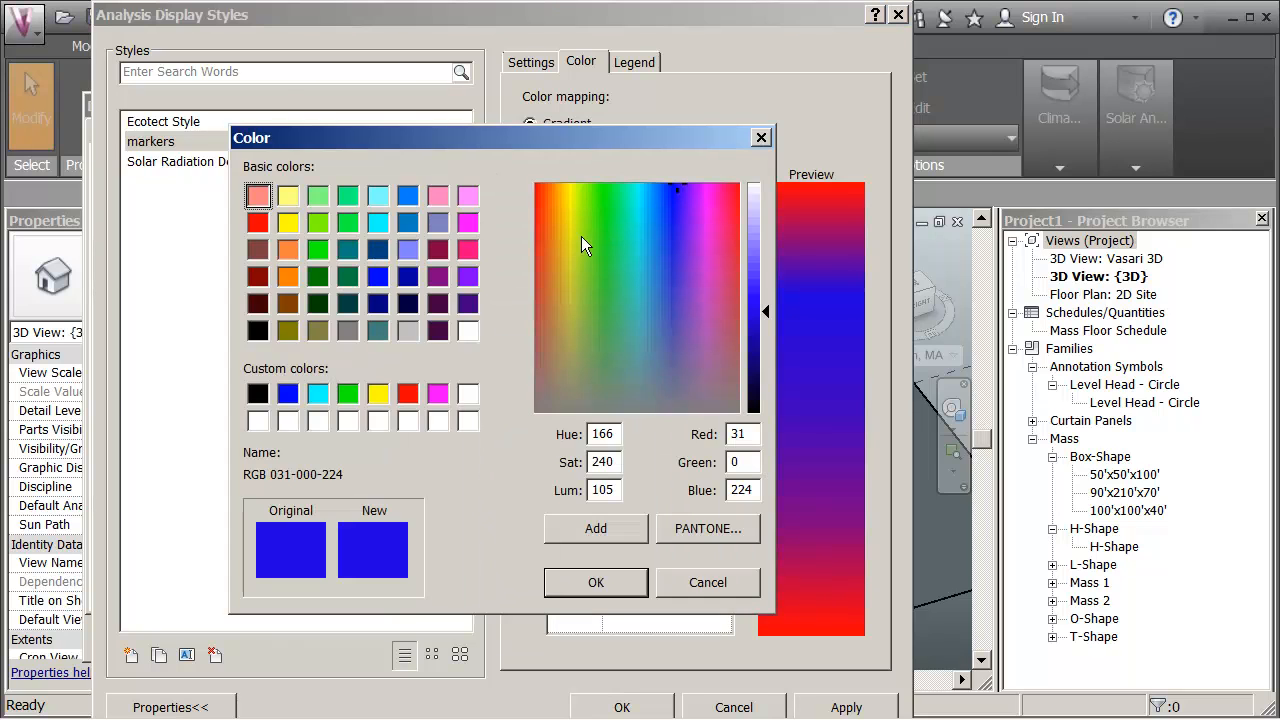
{"action": "left_click", "coordinate": [290, 277]}
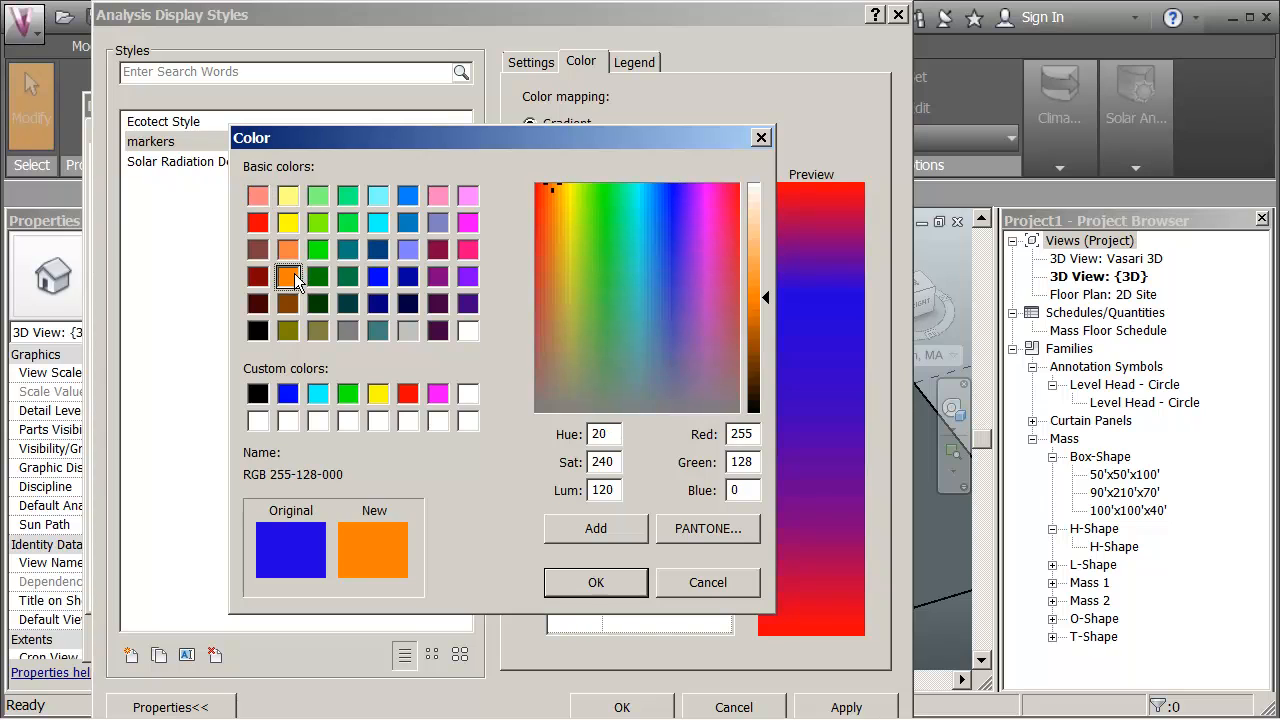
{"action": "left_click", "coordinate": [605, 582]}
{"action": "left_click", "coordinate": [622, 253]}
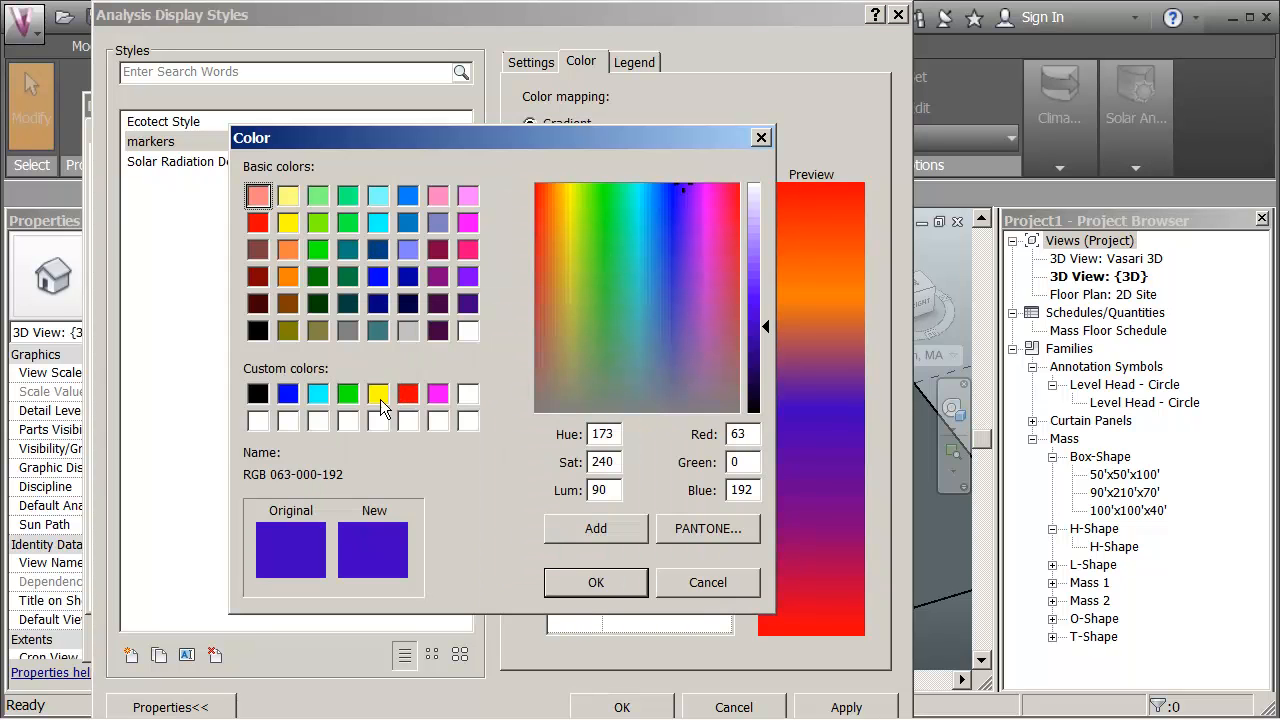
{"action": "left_click", "coordinate": [381, 398]}
{"action": "left_click", "coordinate": [593, 579]}
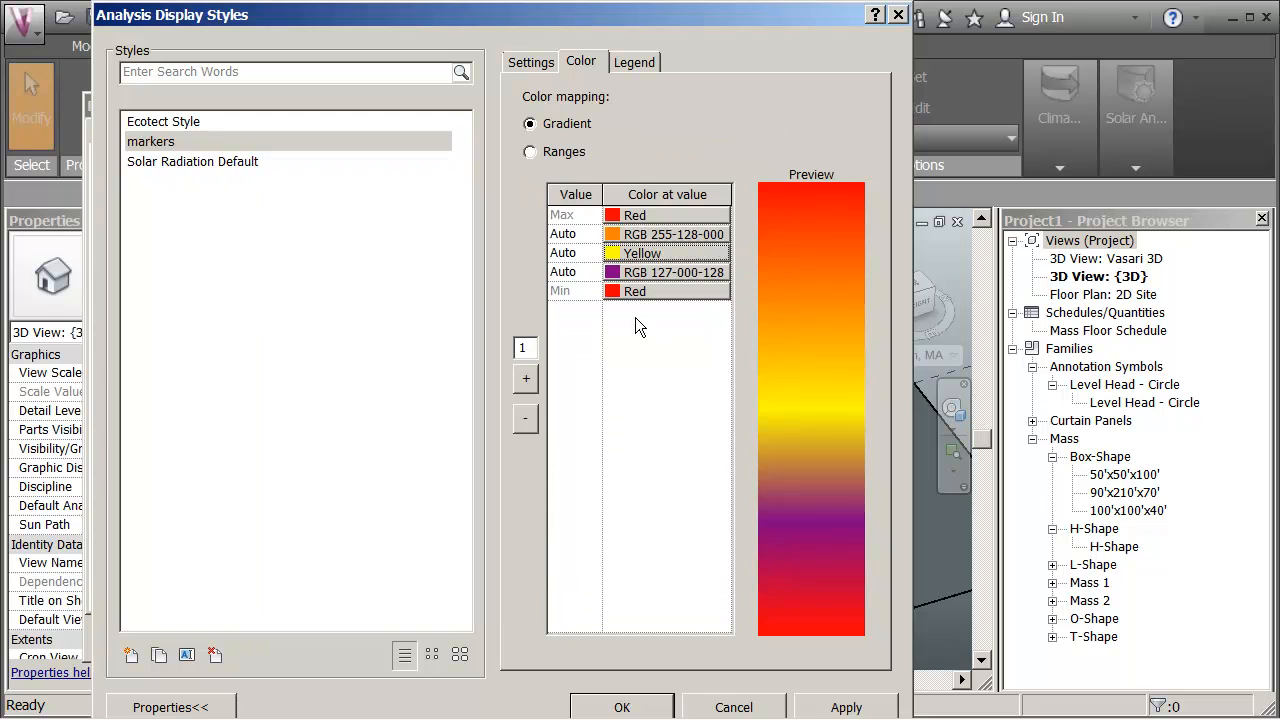
- Set the third intermediate stop of the markers gradient to green and the minimum color to blue
{"action": "left_click", "coordinate": [612, 274]}
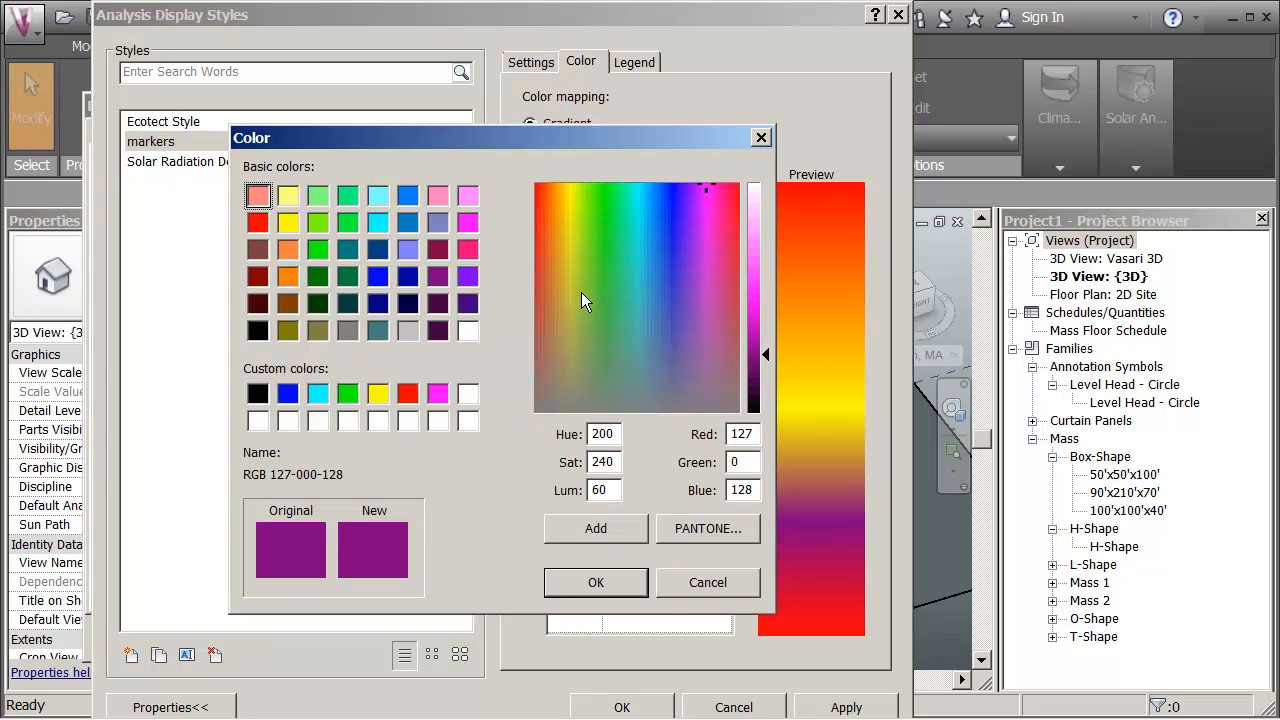
{"action": "left_click", "coordinate": [352, 398]}
{"action": "left_click", "coordinate": [595, 583]}
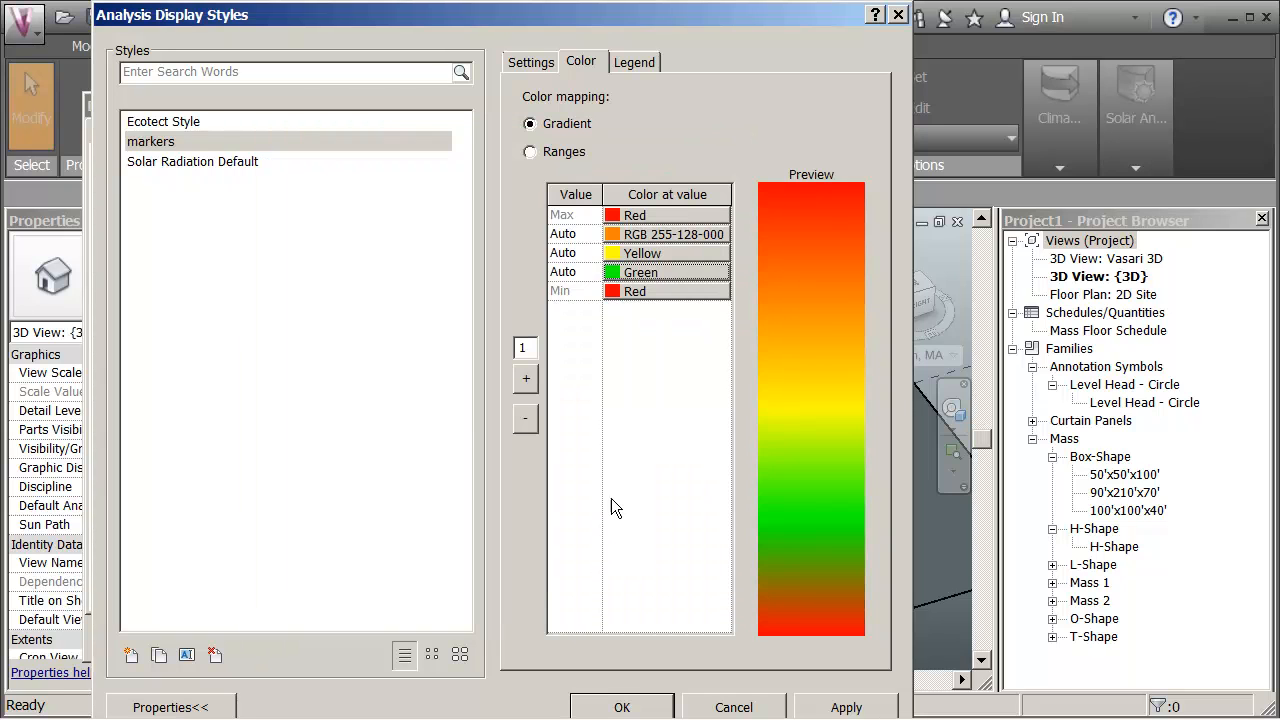
{"action": "left_click", "coordinate": [632, 291]}
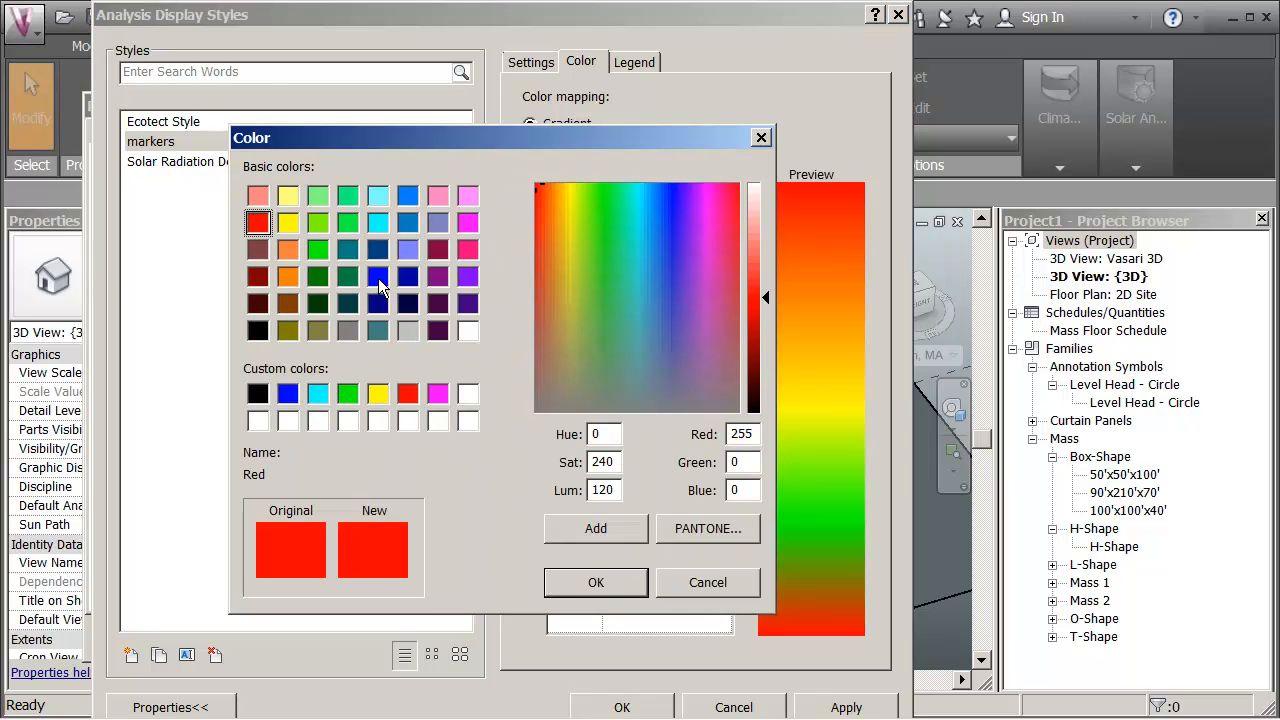
{"action": "left_click", "coordinate": [287, 394]}
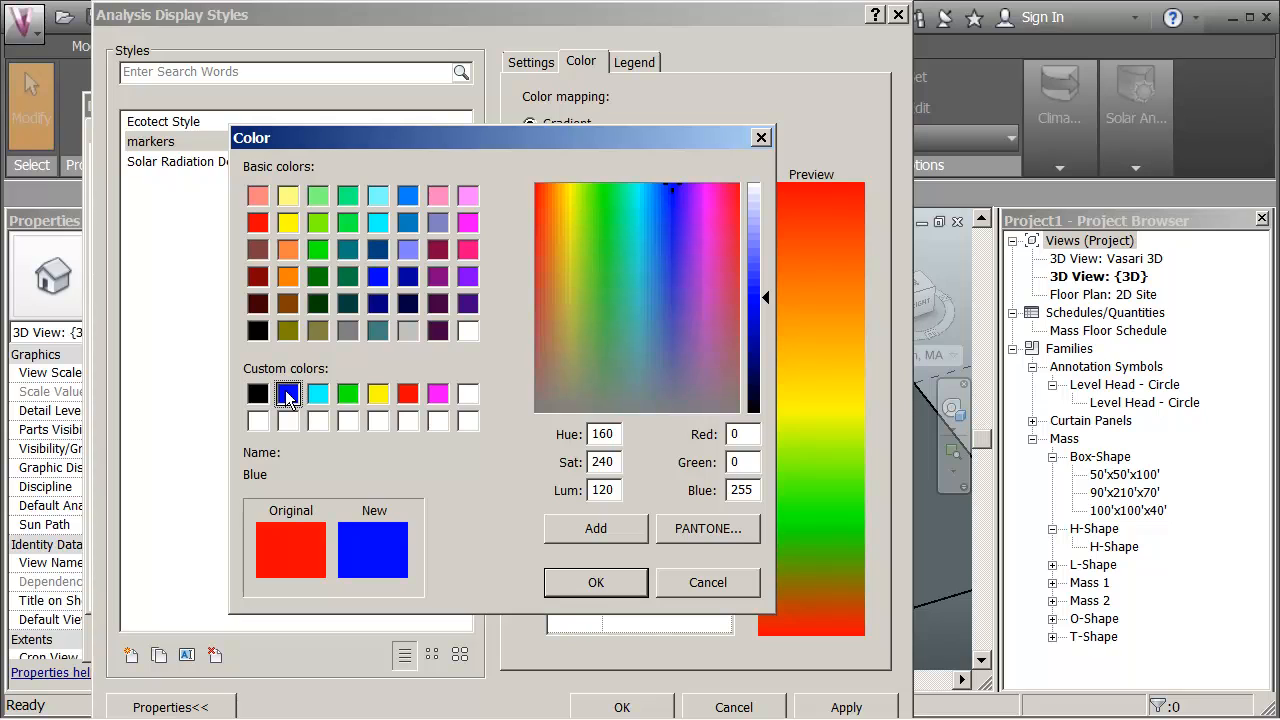
{"action": "left_click", "coordinate": [598, 583]}
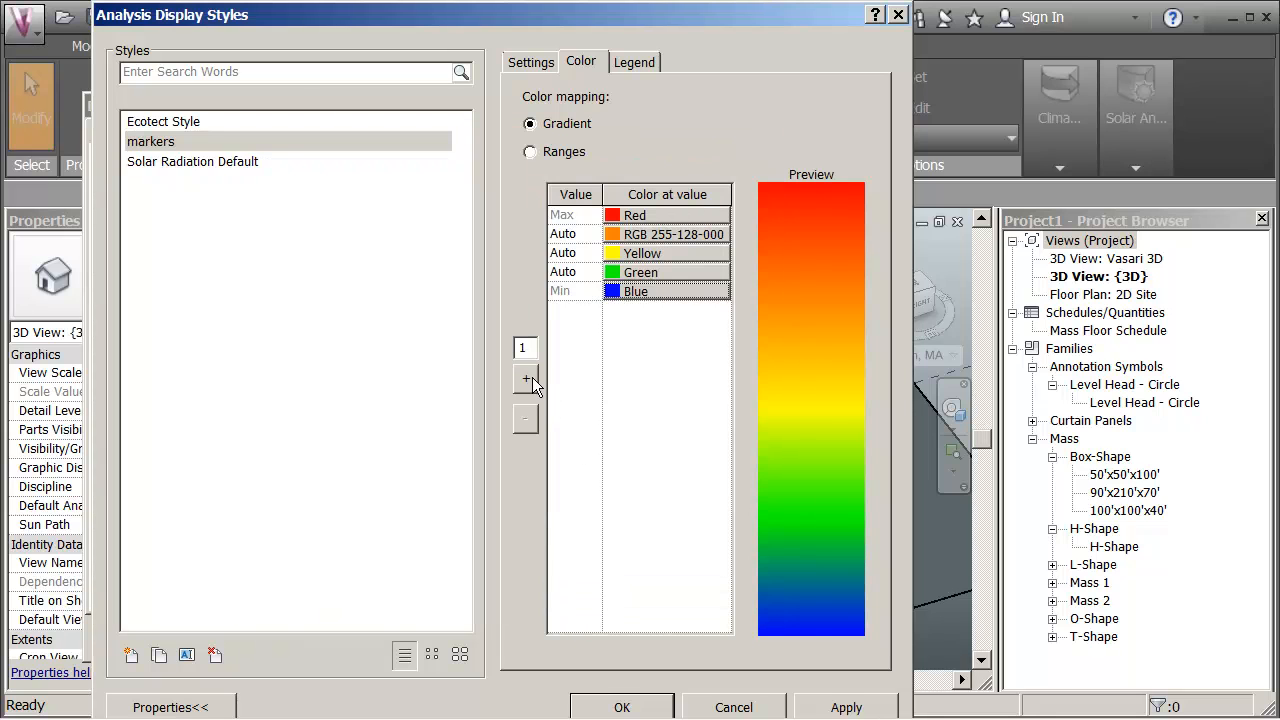
- Add a fourth intermediate gradient stop in blue above the minimum and set the minimum color to magenta
{"action": "left_click", "coordinate": [527, 378]}
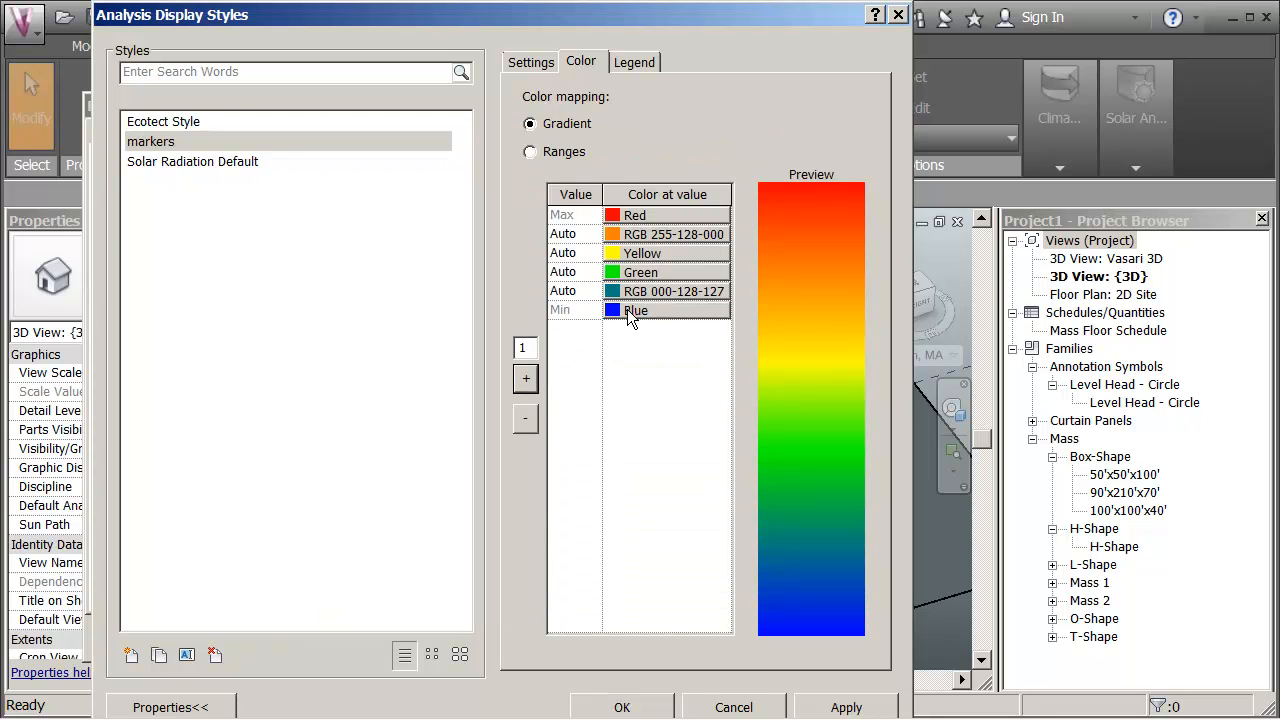
{"action": "left_click", "coordinate": [608, 291]}
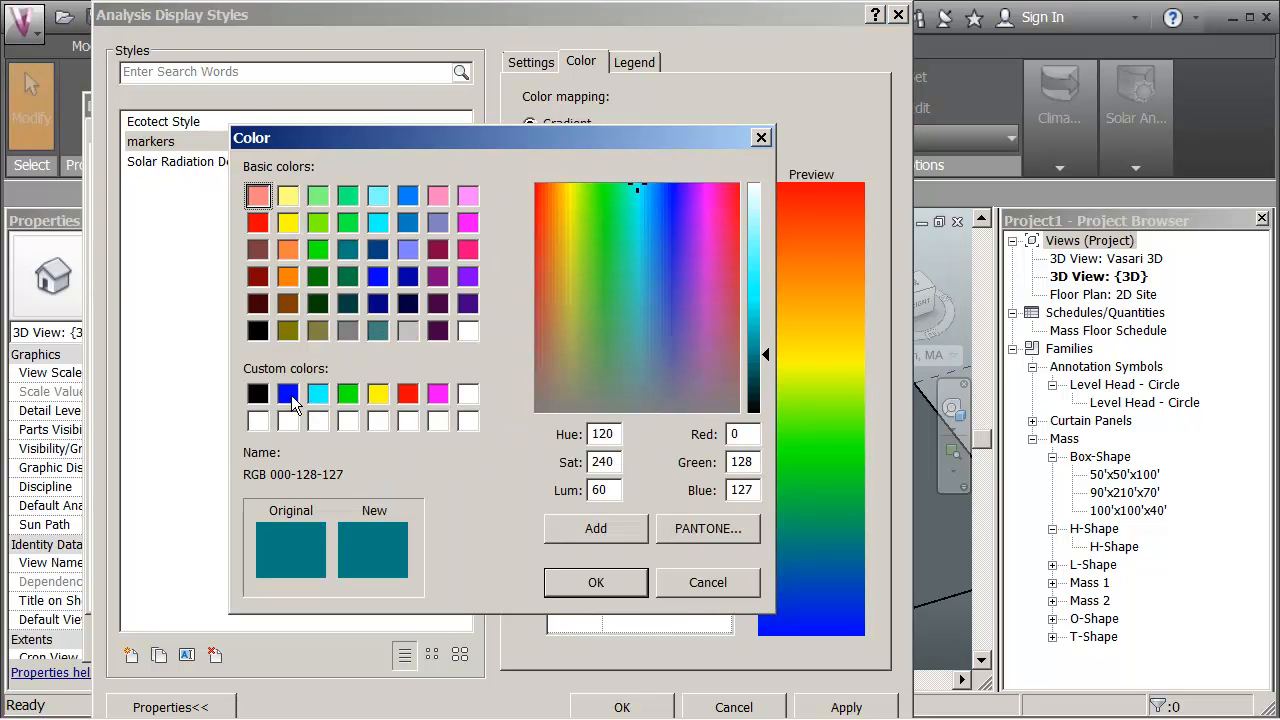
{"action": "left_click", "coordinate": [287, 393]}
{"action": "left_click", "coordinate": [625, 588]}
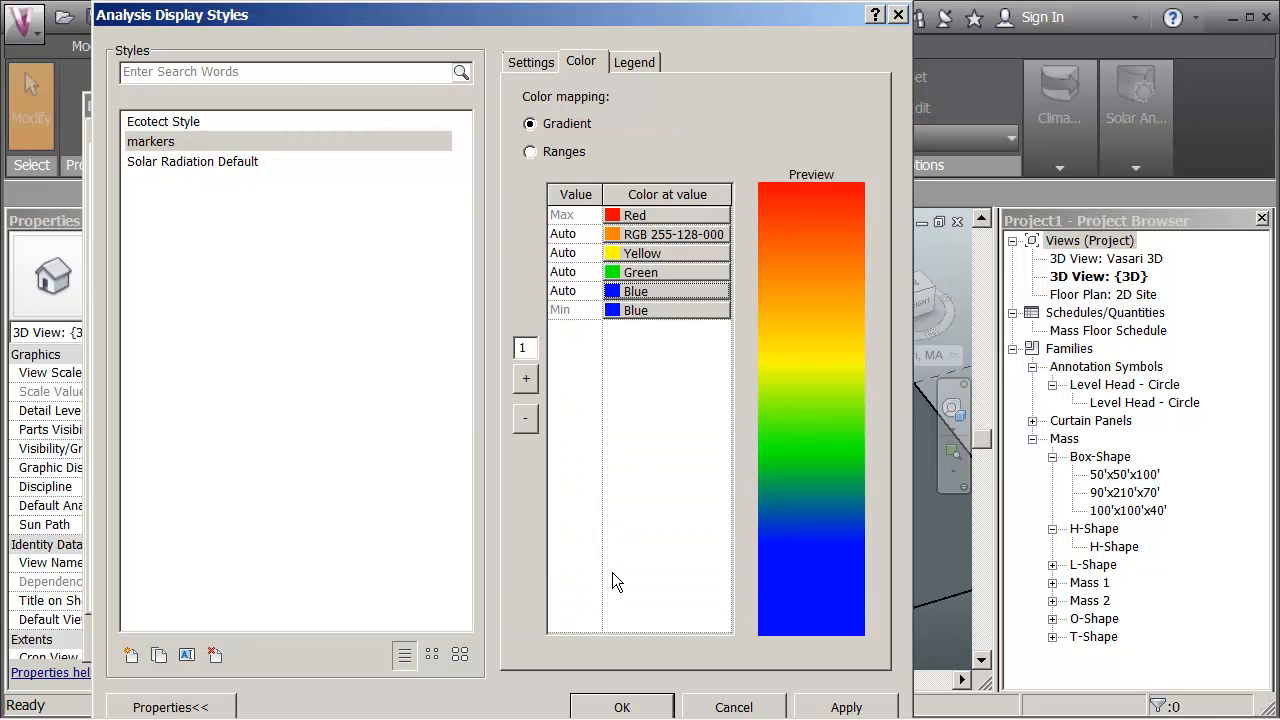
{"action": "left_click", "coordinate": [615, 311]}
{"action": "left_click", "coordinate": [437, 393]}
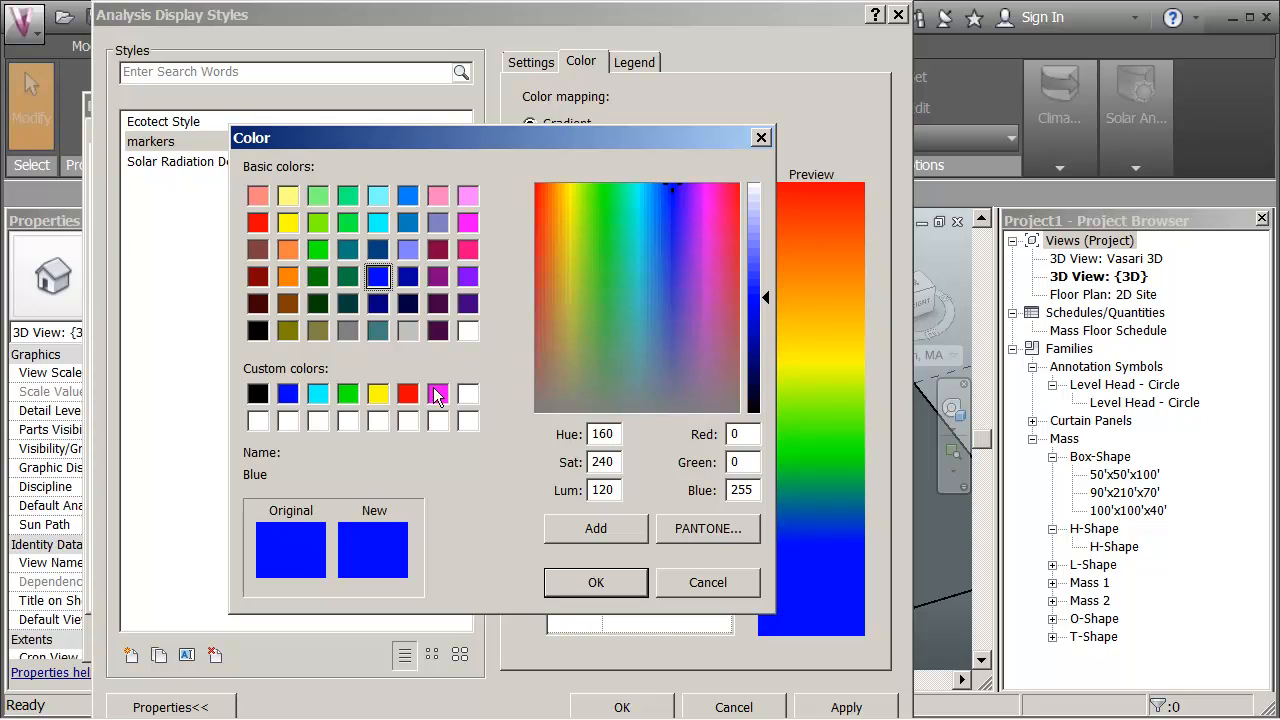
{"action": "left_click", "coordinate": [622, 582]}
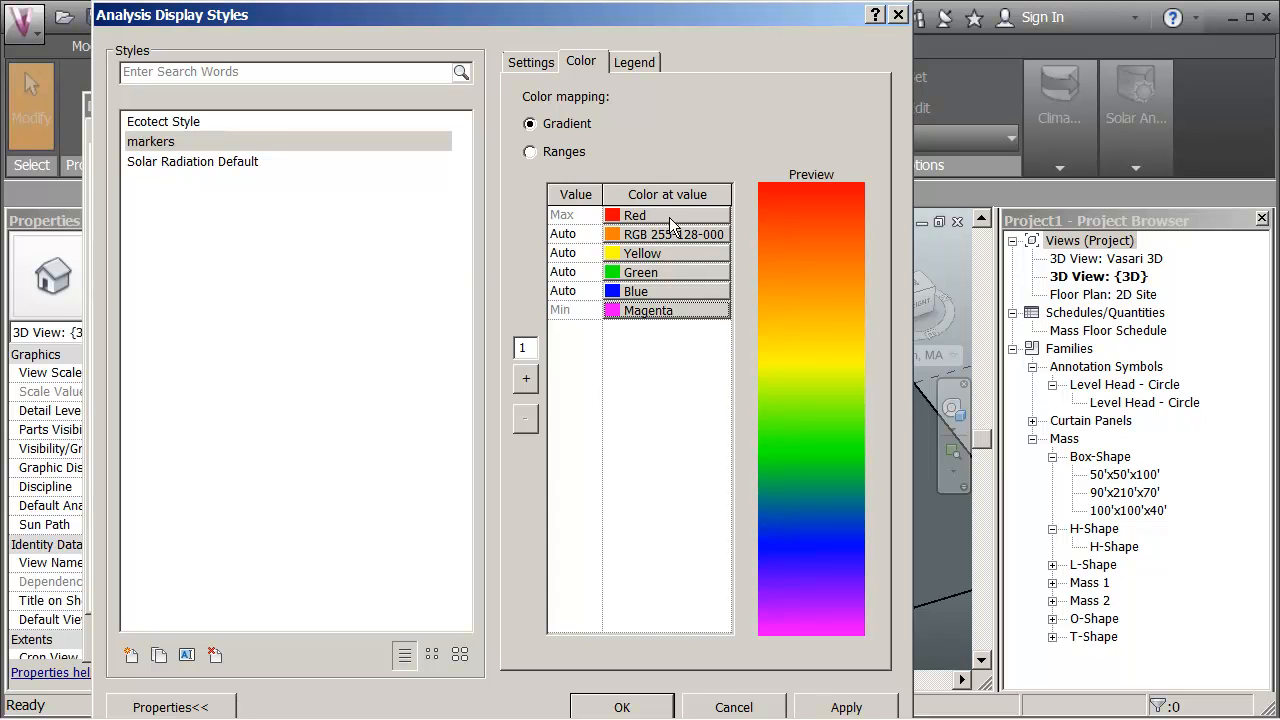
- Set the marker size of the markers style to 1/16", keep the 1/4" Arial text type, and accept the style changes
{"action": "left_click", "coordinate": [533, 63]}
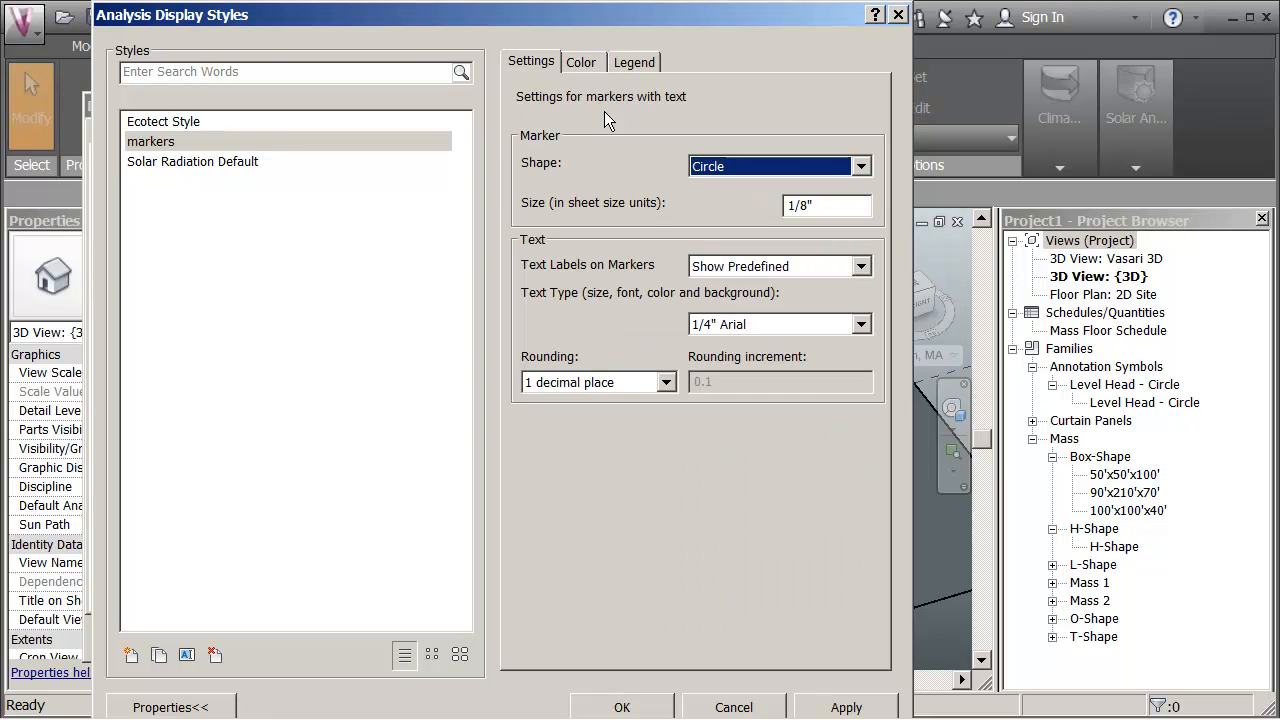
{"action": "double_click", "coordinate": [805, 206]}
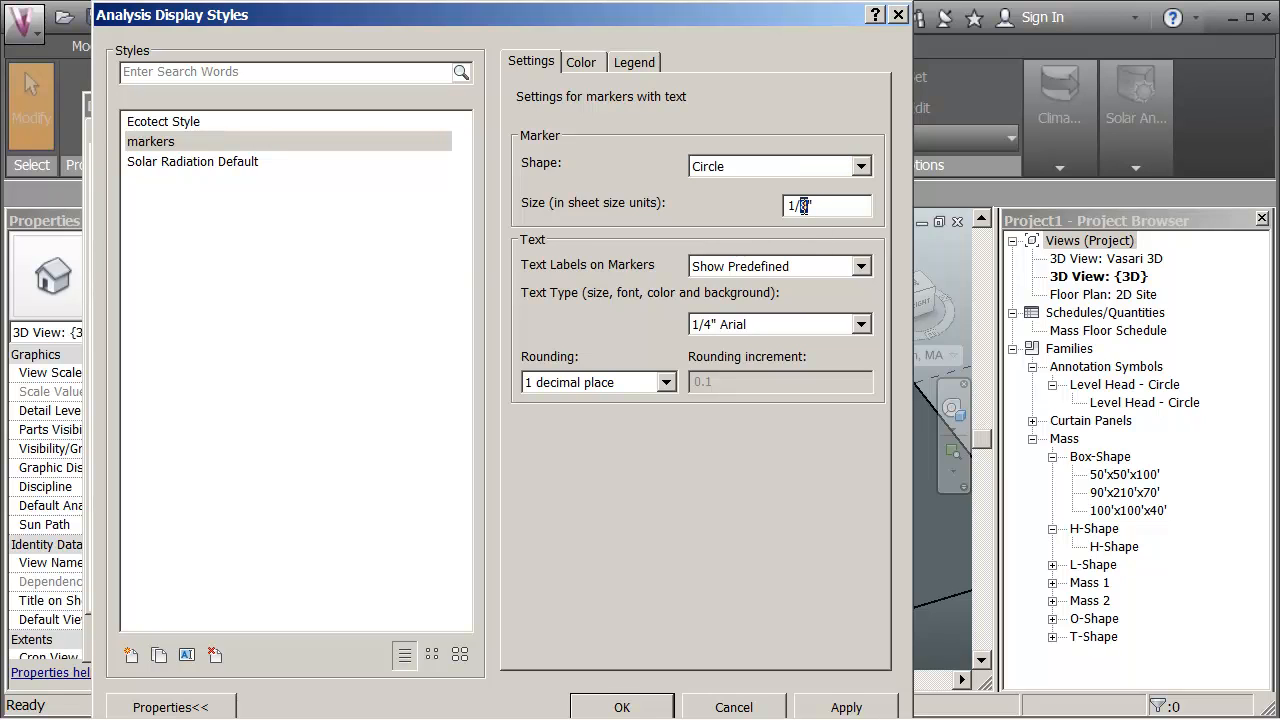
{"action": "type", "text": "16"}
{"action": "left_click", "coordinate": [860, 325]}
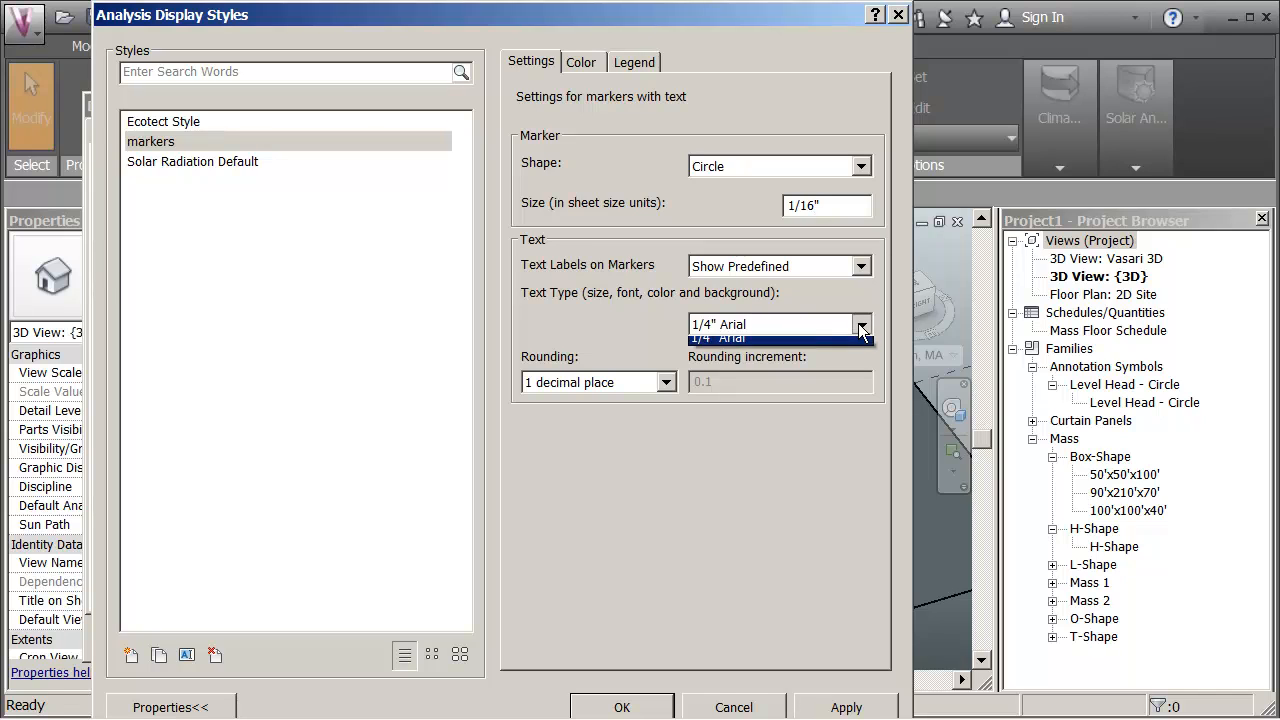
{"action": "left_click", "coordinate": [861, 328]}
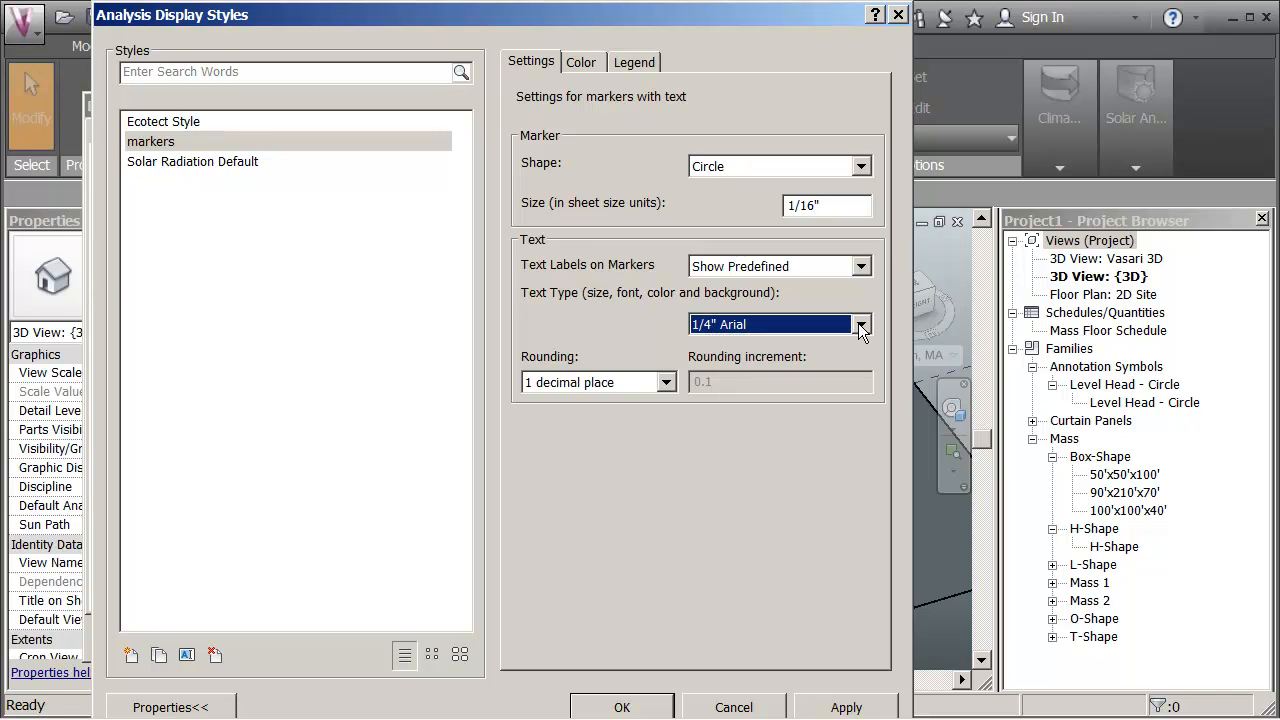
{"action": "left_click", "coordinate": [860, 325]}
{"action": "left_click", "coordinate": [795, 343]}
{"action": "left_click", "coordinate": [834, 708]}
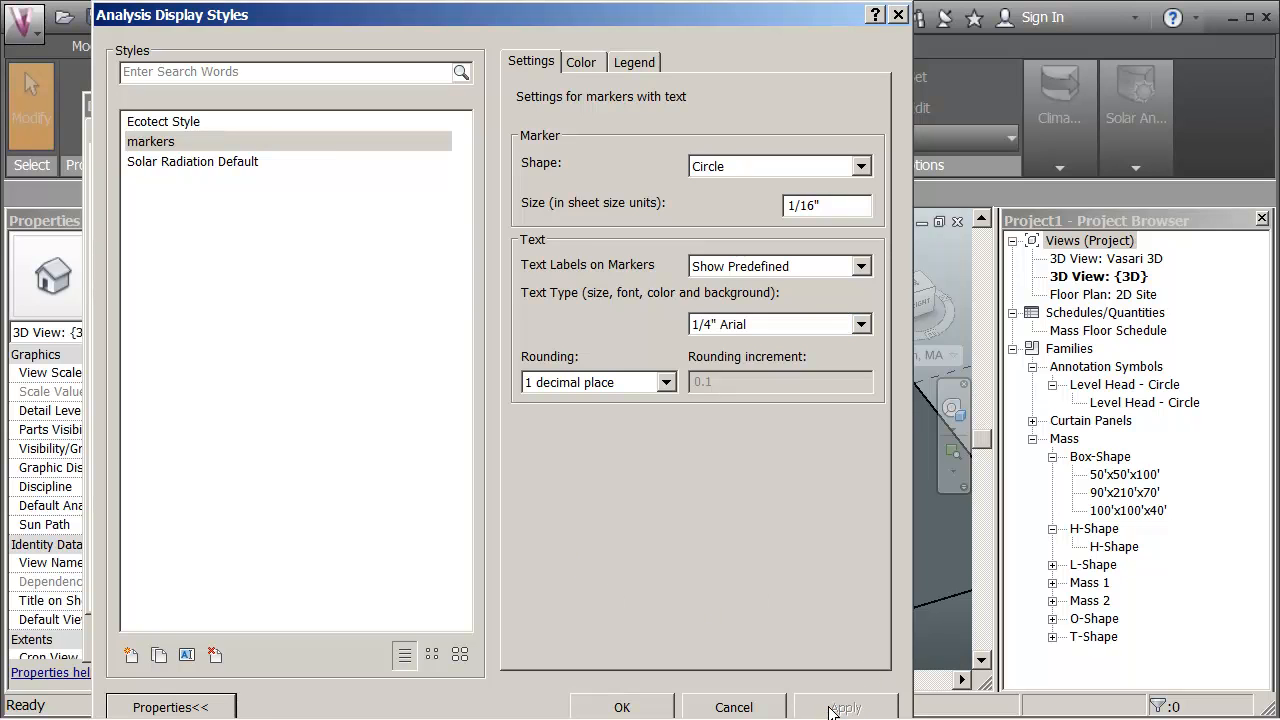
{"action": "left_click", "coordinate": [614, 708]}
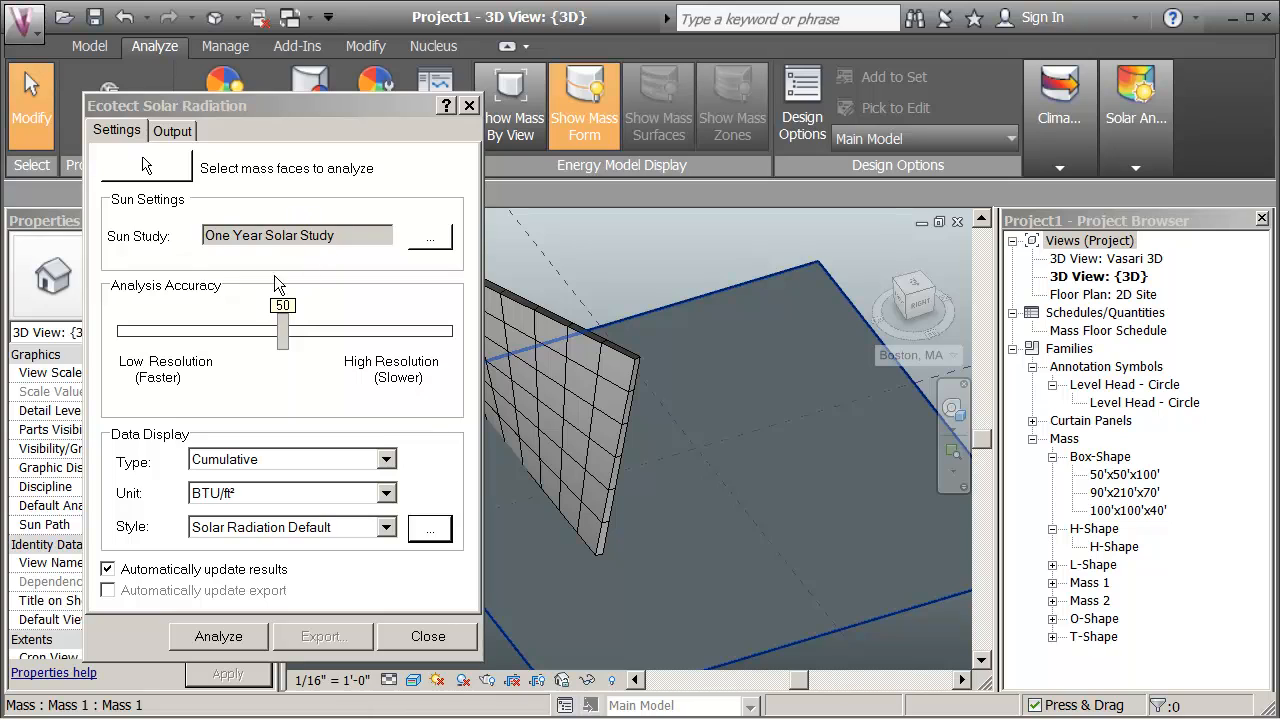
- Choose markers as the data display style of the solar radiation analysis and close its settings
{"action": "left_click", "coordinate": [505, 317]}
{"action": "left_click", "coordinate": [388, 528]}
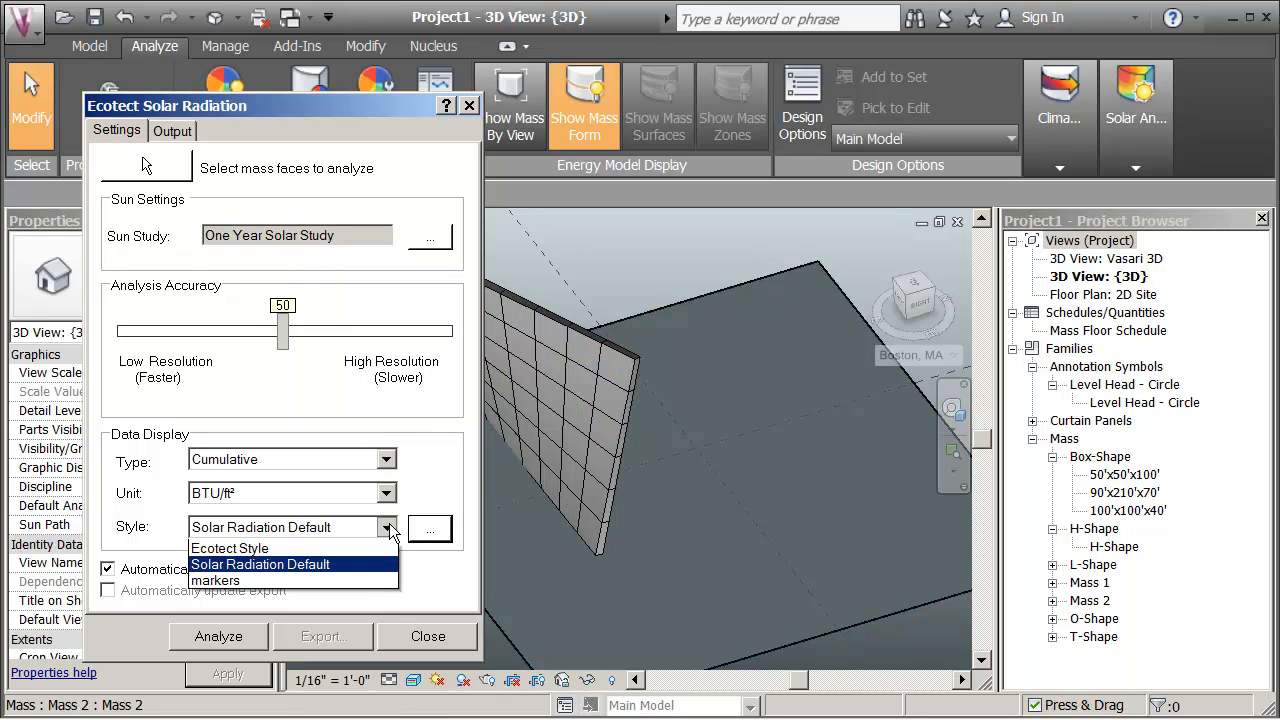
{"action": "left_click", "coordinate": [236, 597]}
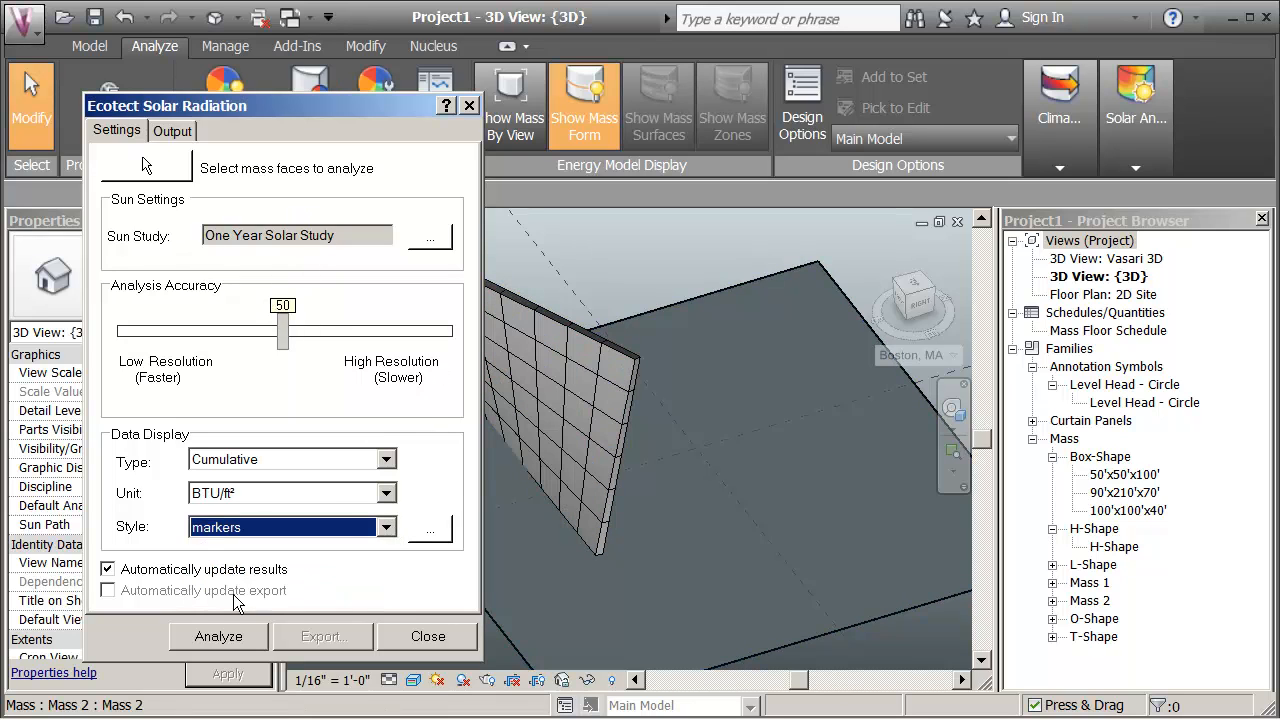
{"action": "left_click", "coordinate": [642, 272]}
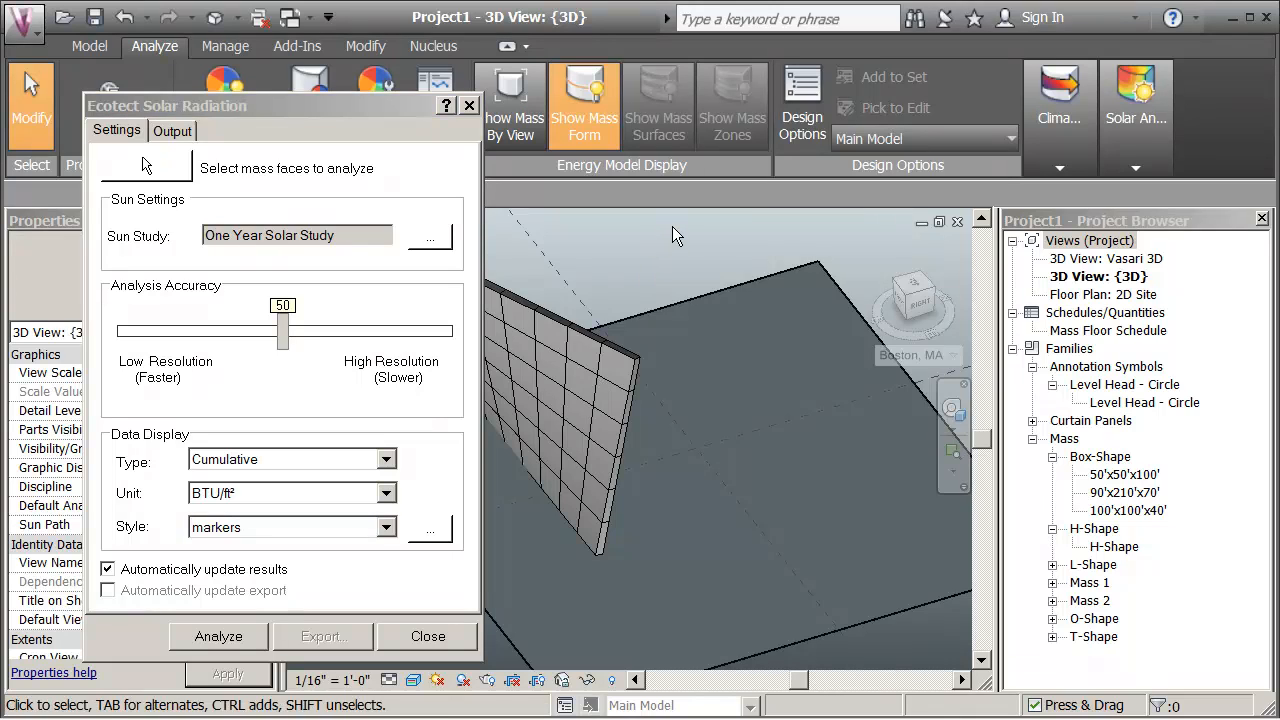
{"action": "left_click", "coordinate": [400, 637]}
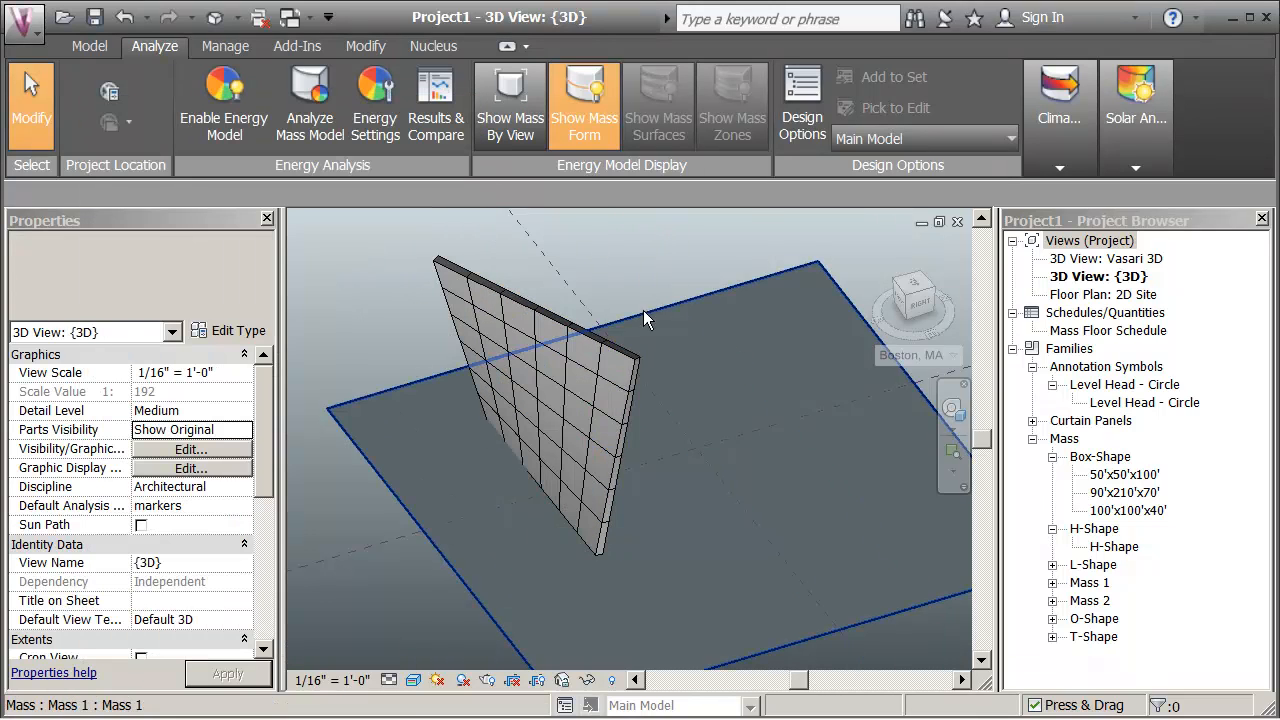
- Start the Text tool and duplicate the 1/4" Arial text type under the name 1/32" Arial
{"action": "left_click", "coordinate": [221, 47]}
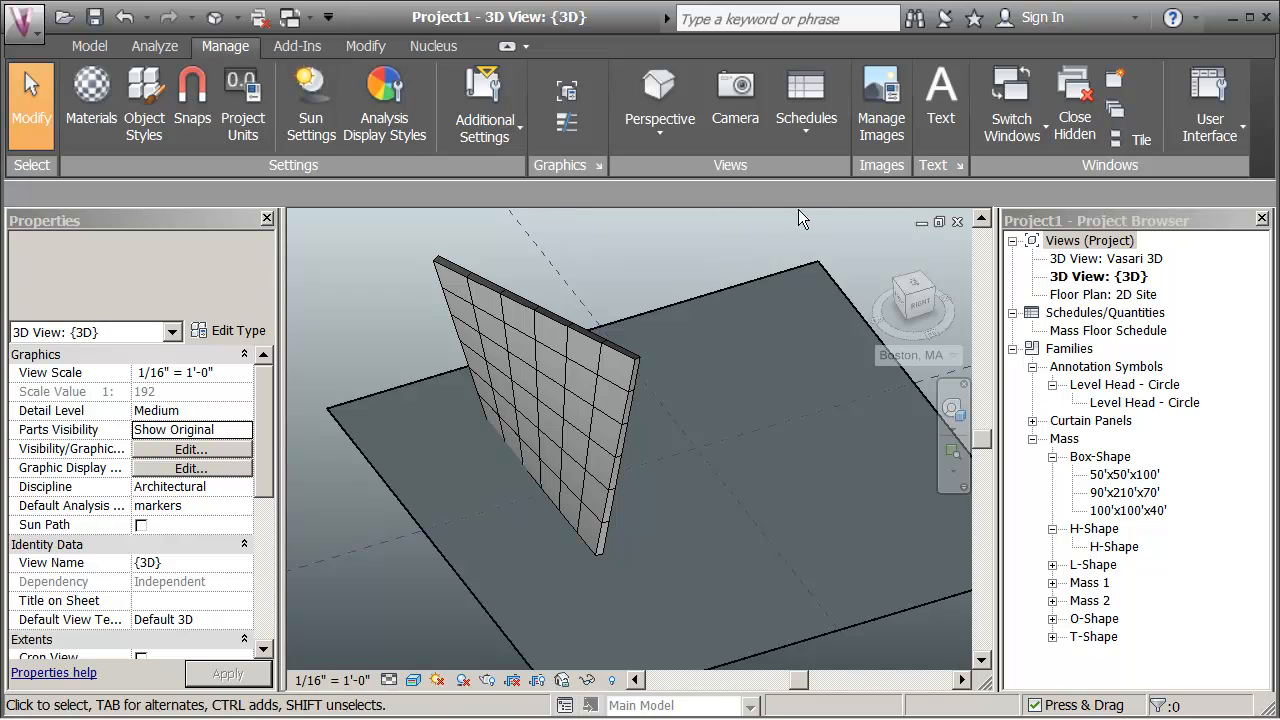
{"action": "left_click", "coordinate": [950, 137]}
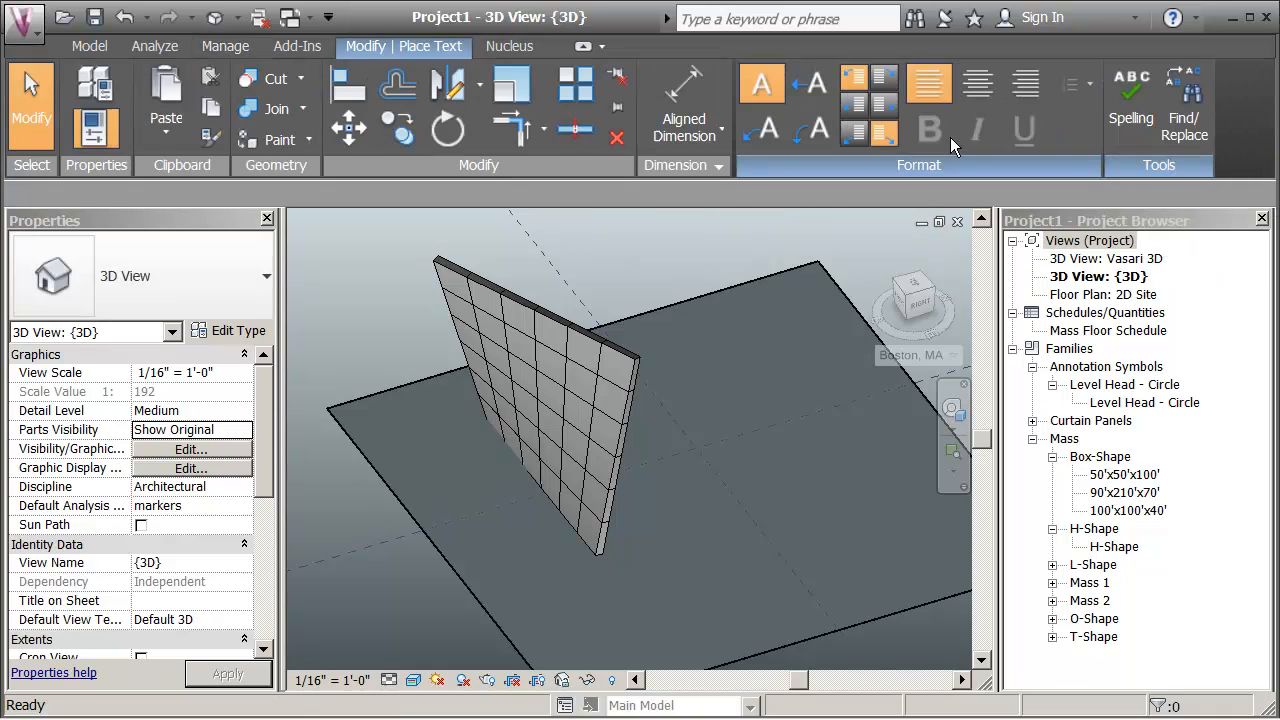
{"action": "left_click", "coordinate": [230, 289]}
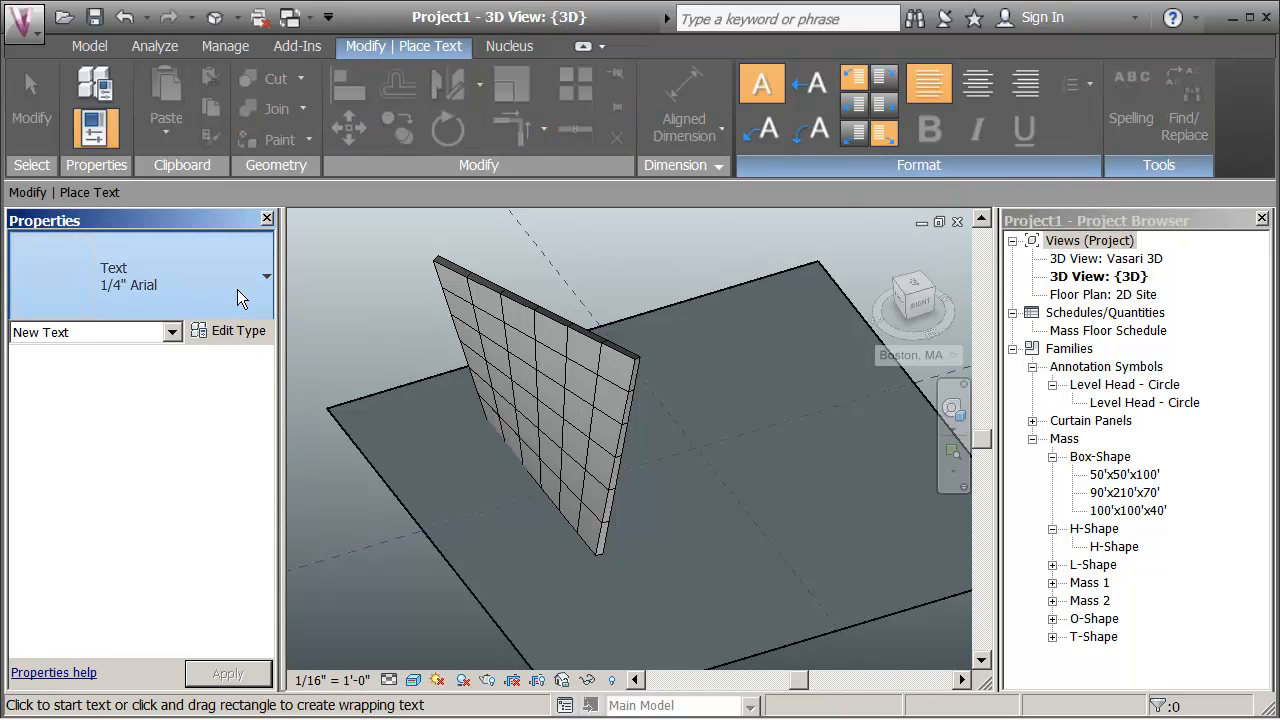
{"action": "left_click", "coordinate": [213, 305]}
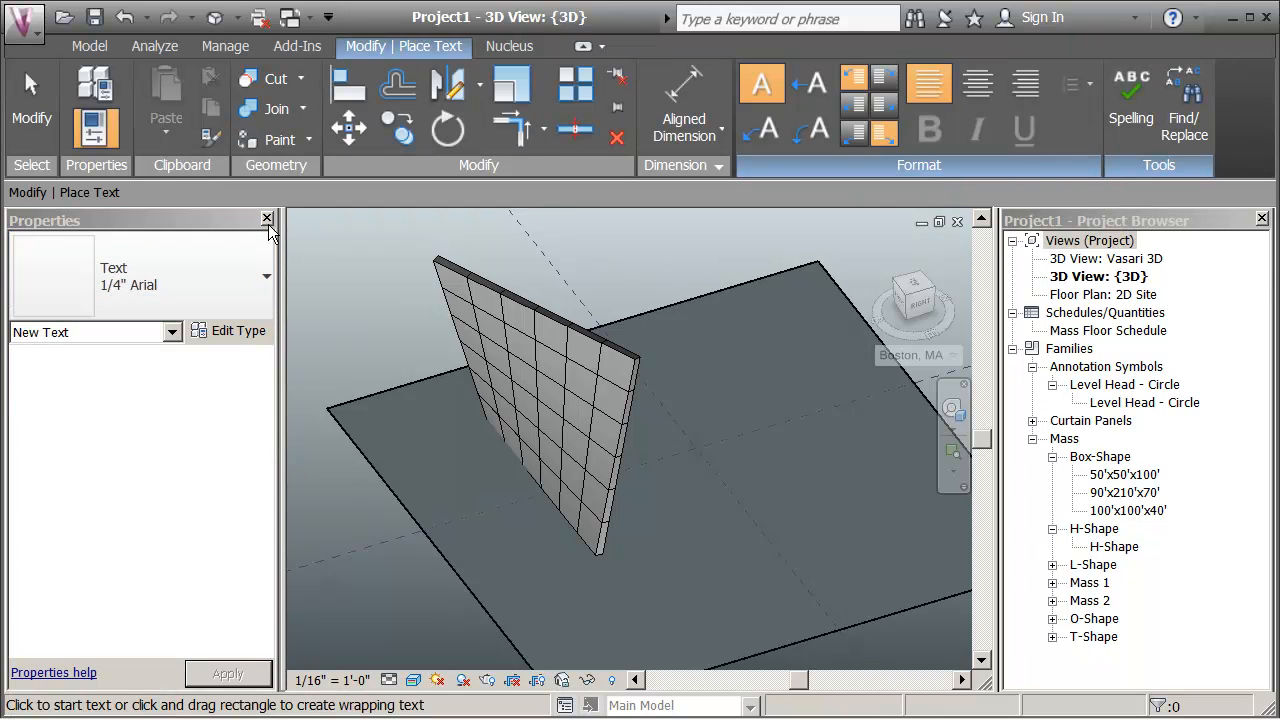
{"action": "left_click", "coordinate": [231, 333]}
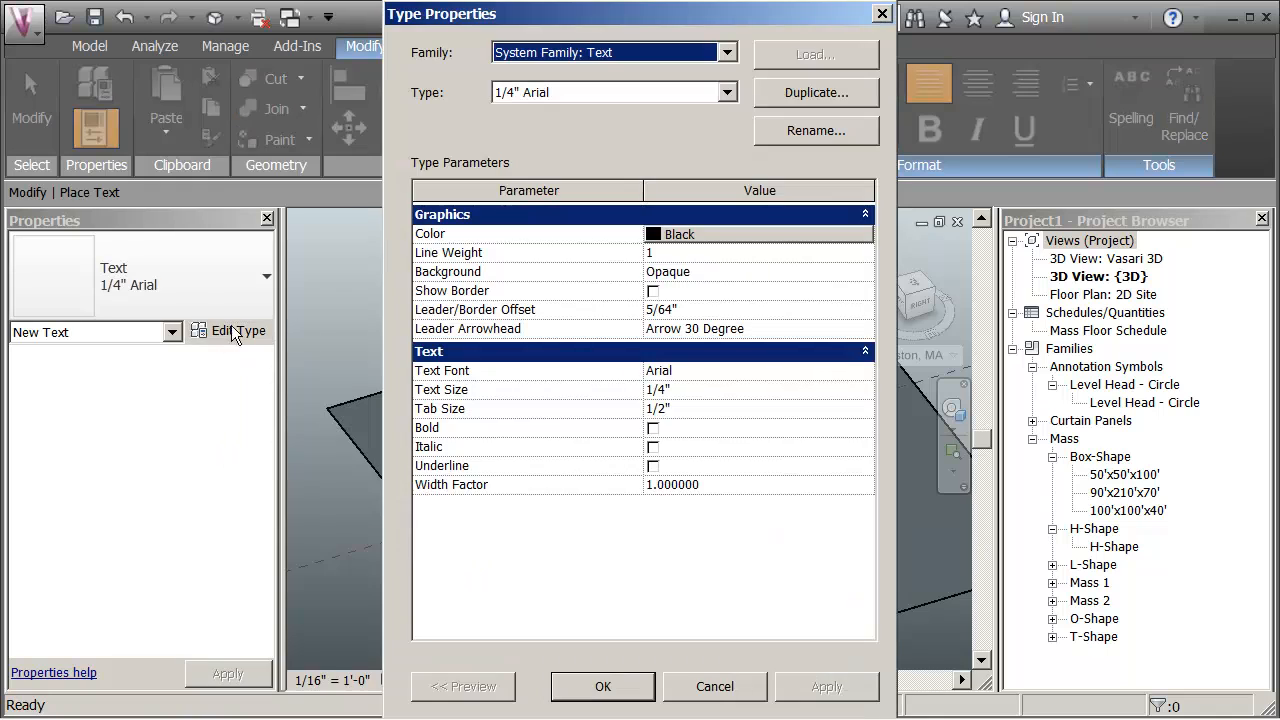
{"action": "left_click", "coordinate": [816, 92]}
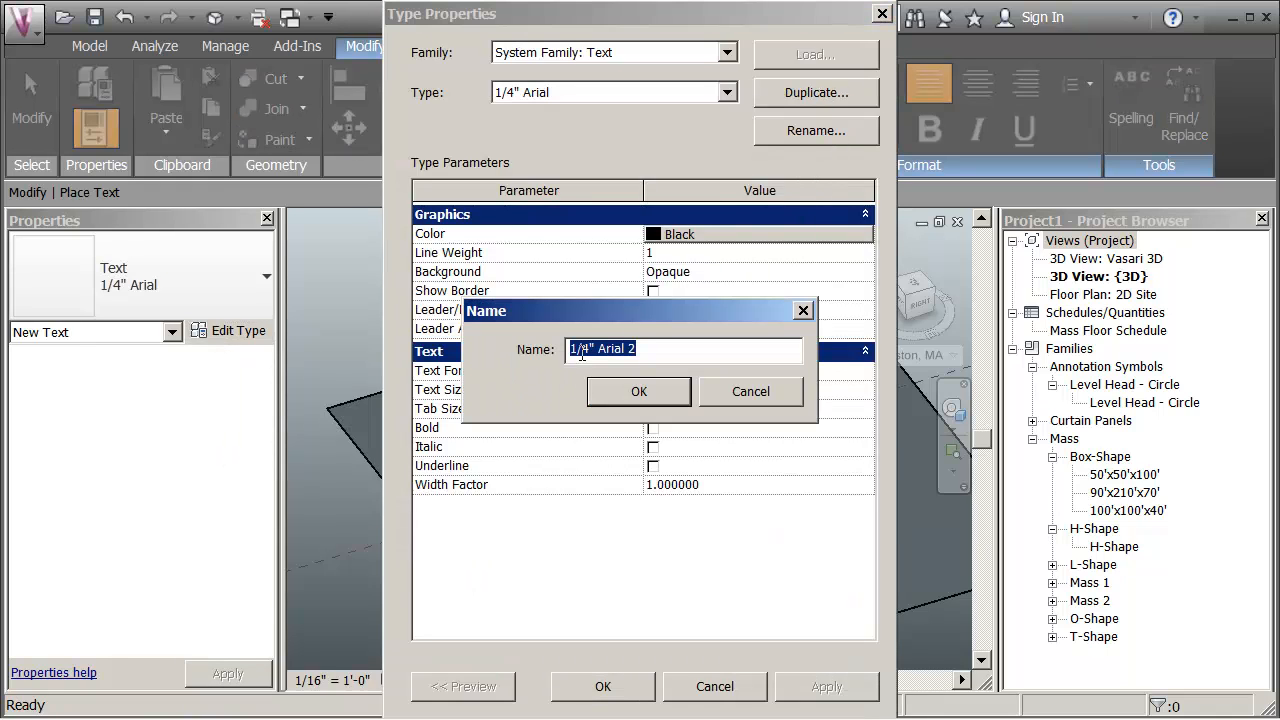
{"action": "left_click", "coordinate": [588, 350]}
{"action": "key", "text": "BackSpace"}
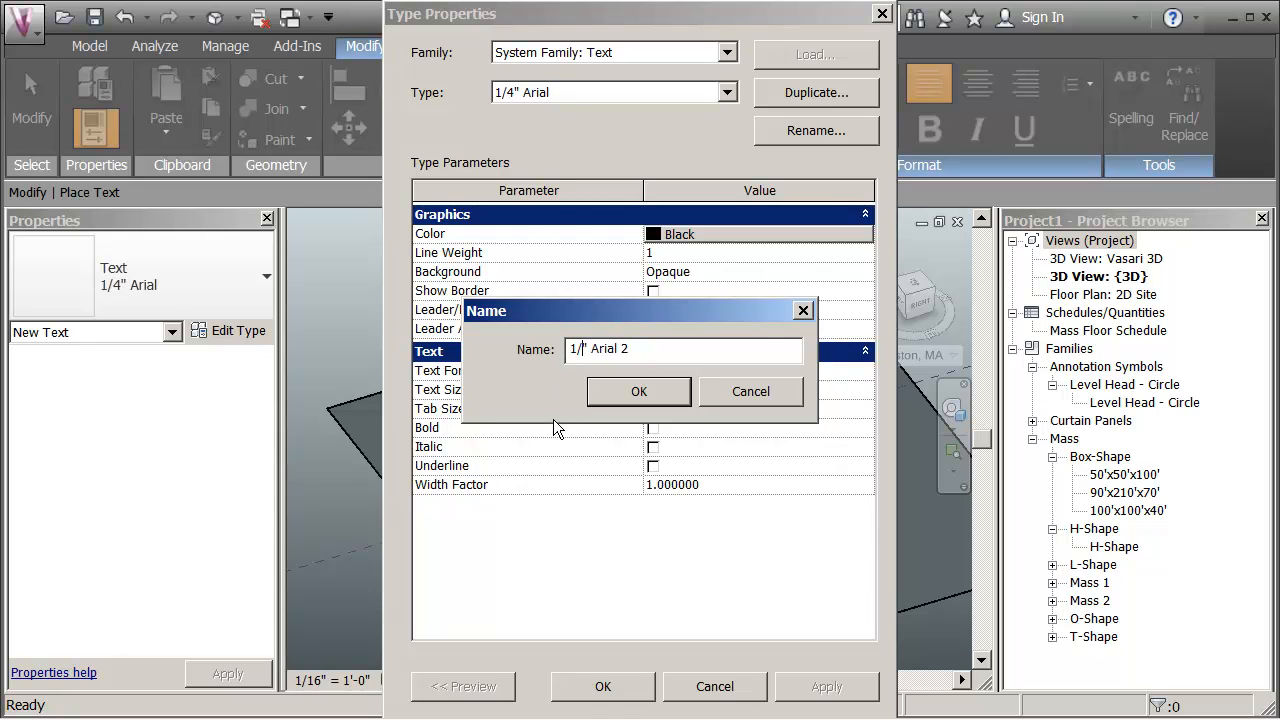
{"action": "type", "text": "32"}
{"action": "key", "text": "BackSpace"}
{"action": "left_click", "coordinate": [651, 396]}
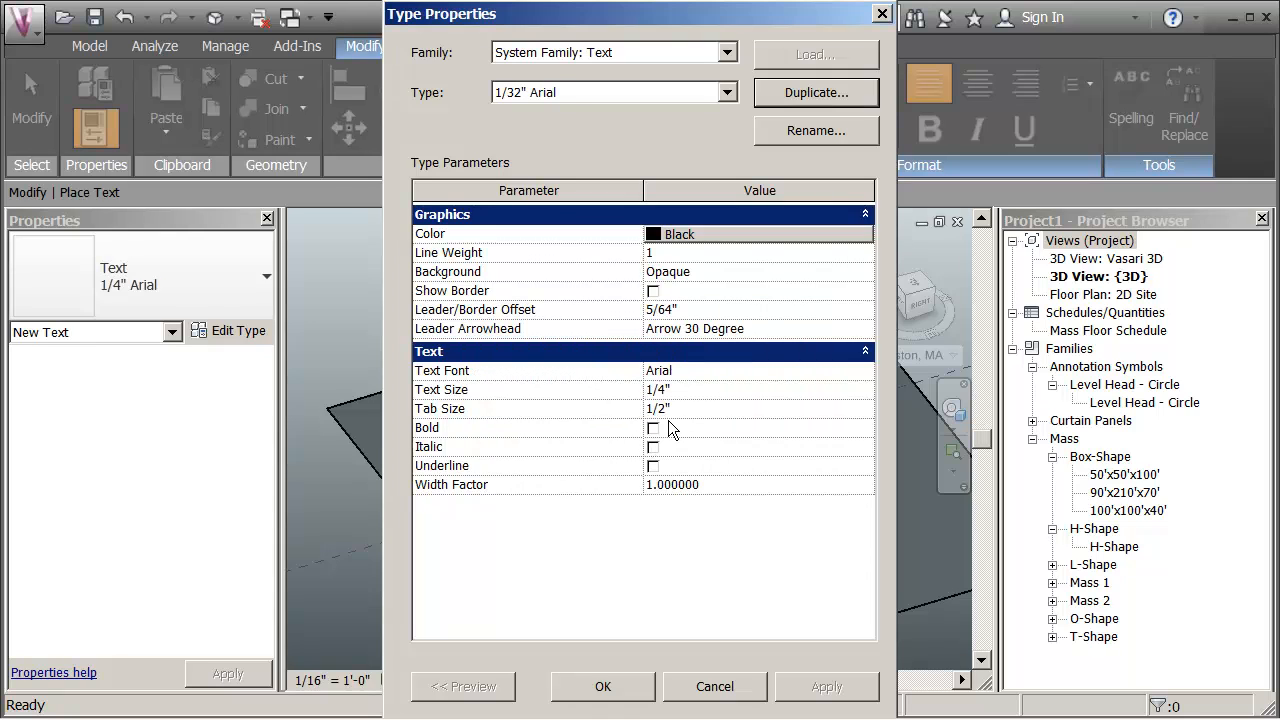
- Set the text size of the 1/32" Arial type to 1/32" and accept the type properties
{"action": "left_click", "coordinate": [660, 390]}
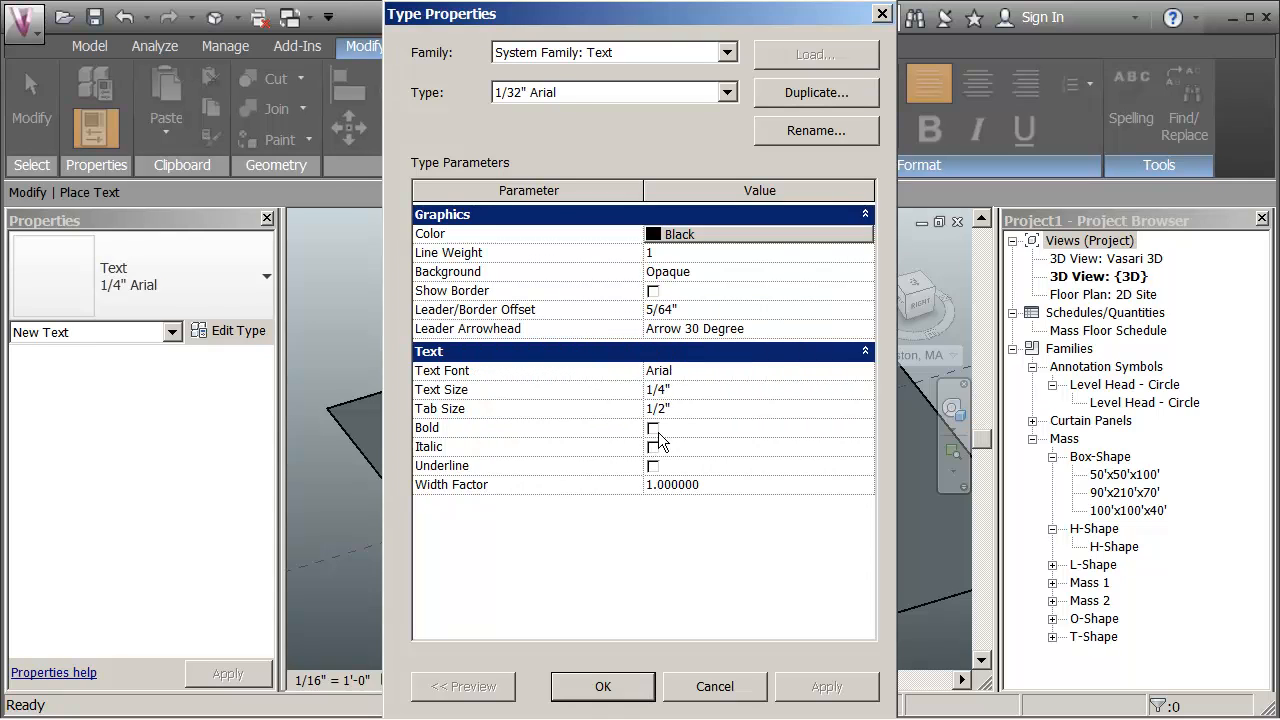
{"action": "type", "text": "32"}
{"action": "key", "text": "Delete"}
{"action": "left_click", "coordinate": [608, 690]}
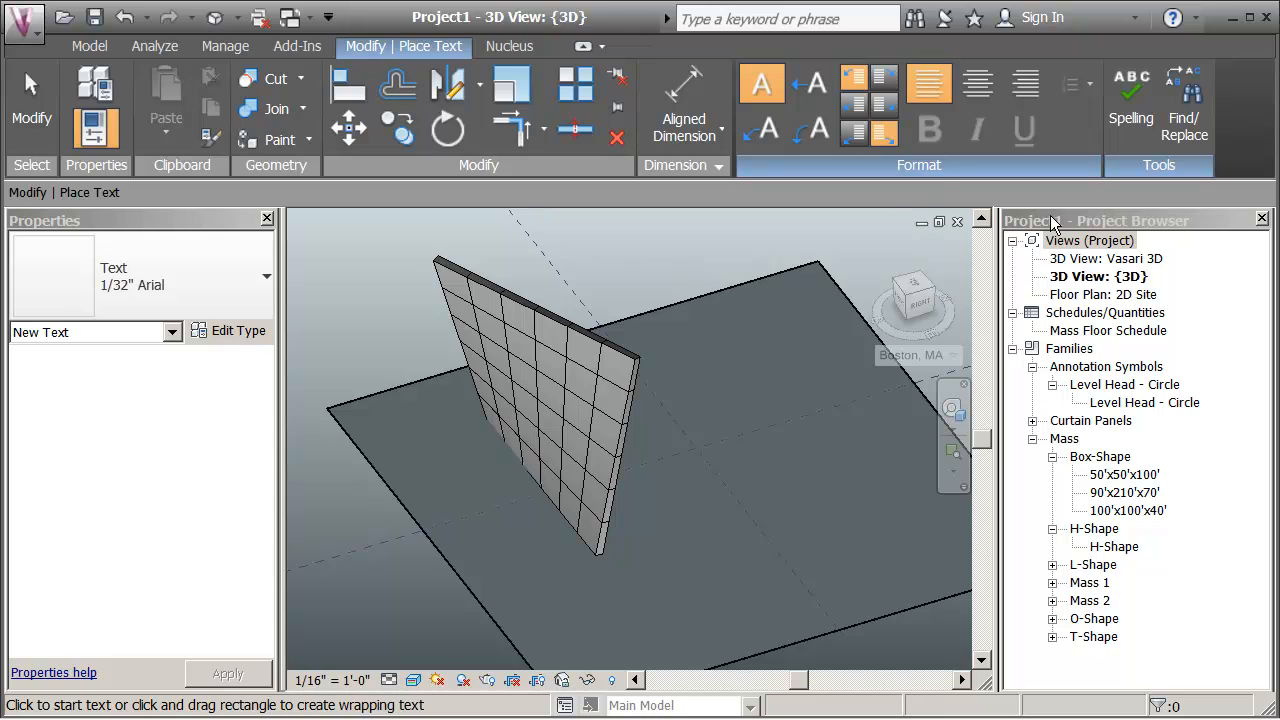
- Leave the Text tool without placing a note and open the Ecotect Solar Radiation analysis
{"action": "left_click", "coordinate": [155, 46]}
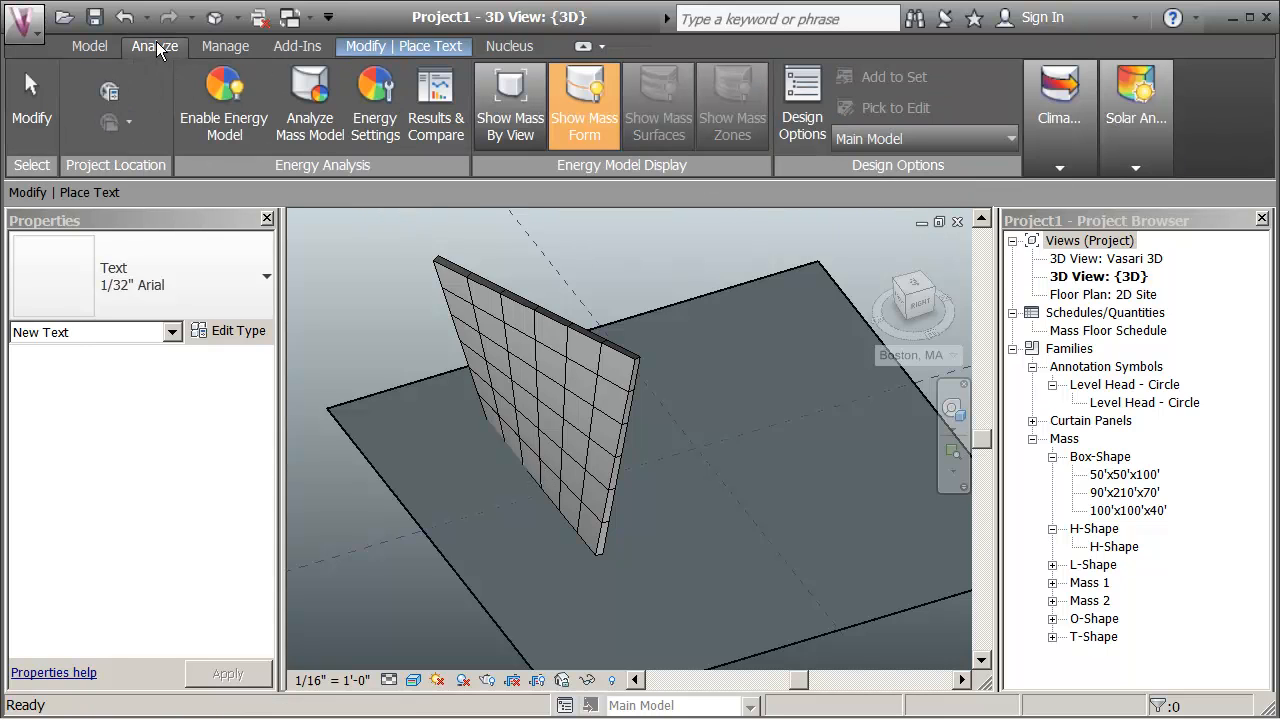
{"action": "left_click", "coordinate": [1136, 166]}
{"action": "left_click", "coordinate": [606, 297]}
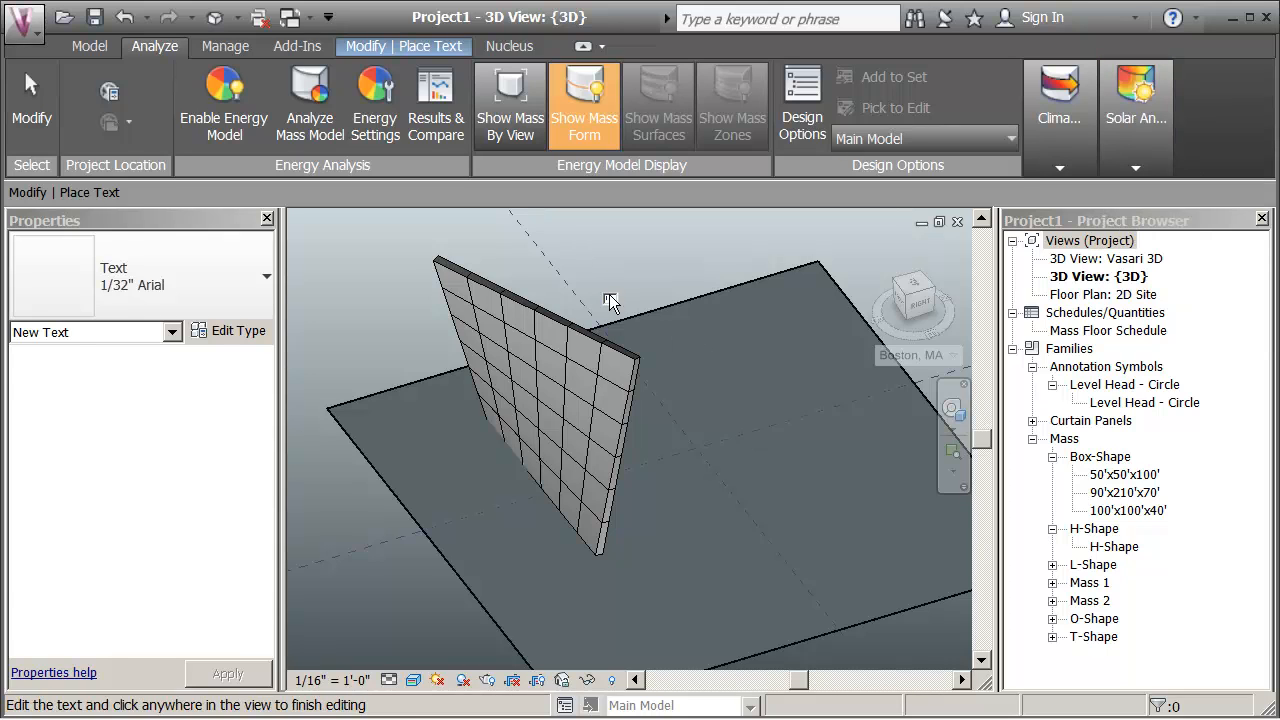
{"action": "key", "text": "Escape"}
{"action": "left_click", "coordinate": [1140, 132]}
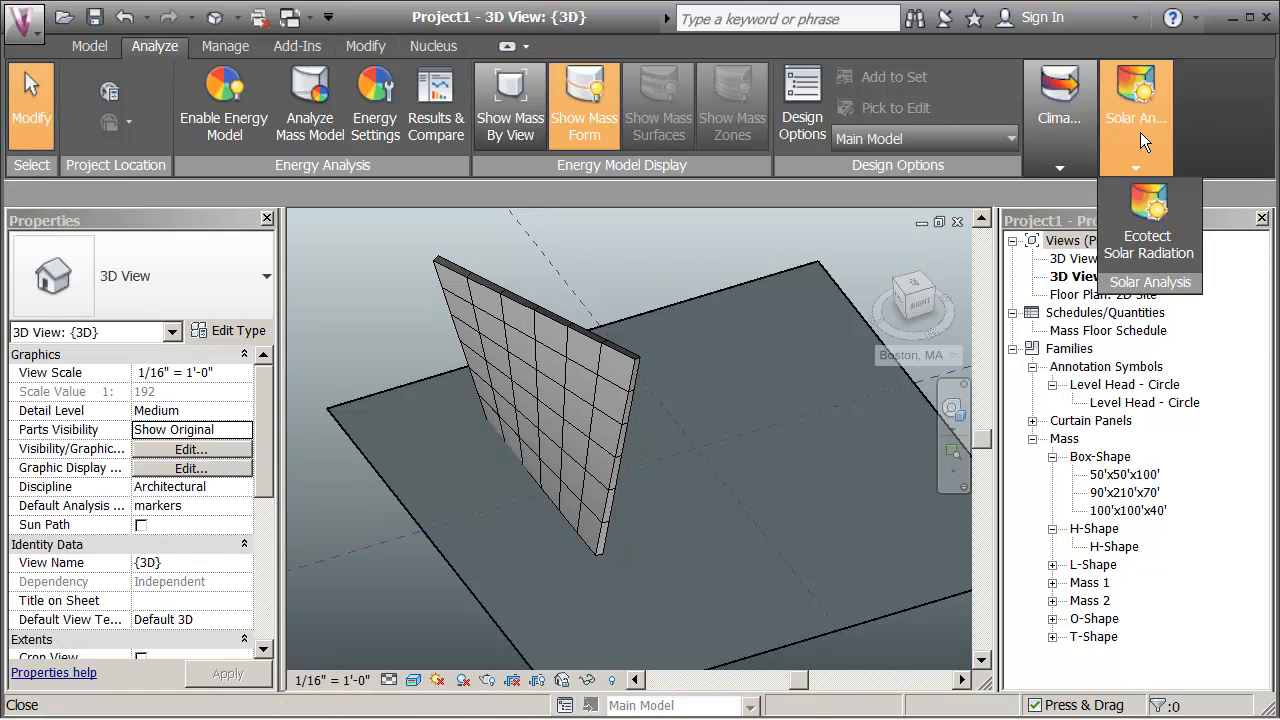
{"action": "left_click", "coordinate": [1120, 205]}
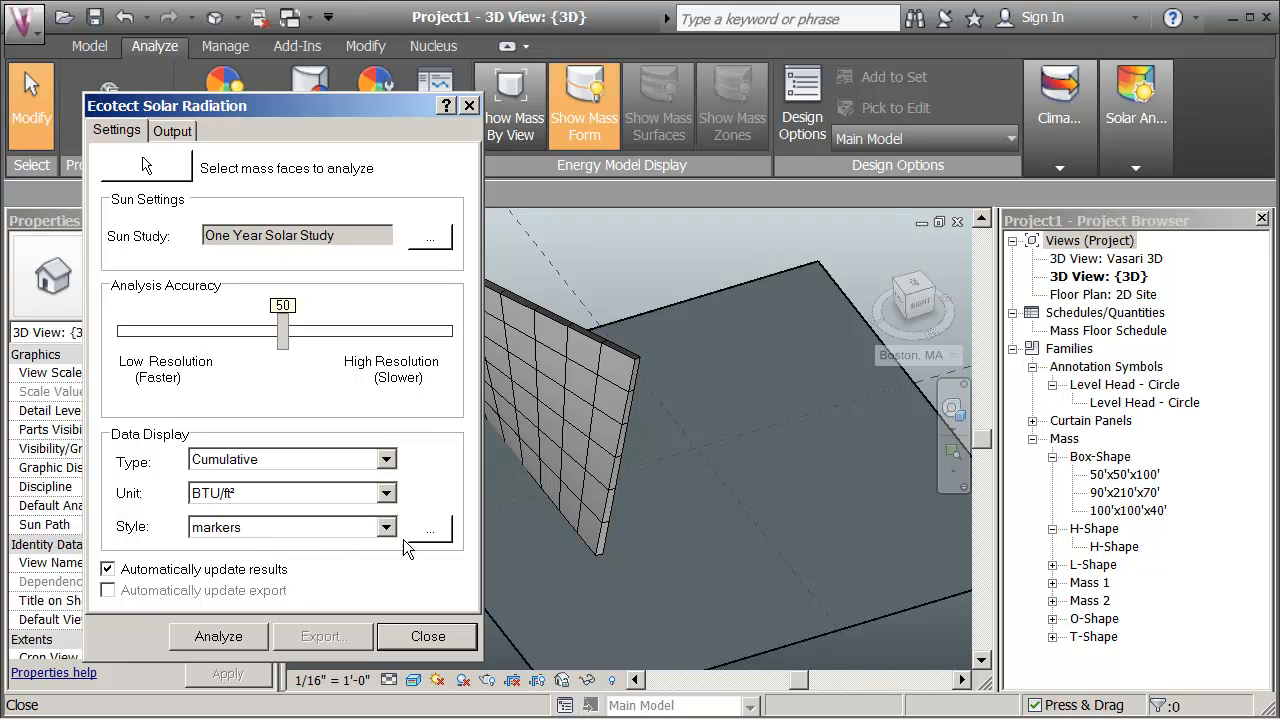
- Set the text type of the markers analysis display style to 1/32" Arial and accept the style changes
{"action": "left_click", "coordinate": [428, 530]}
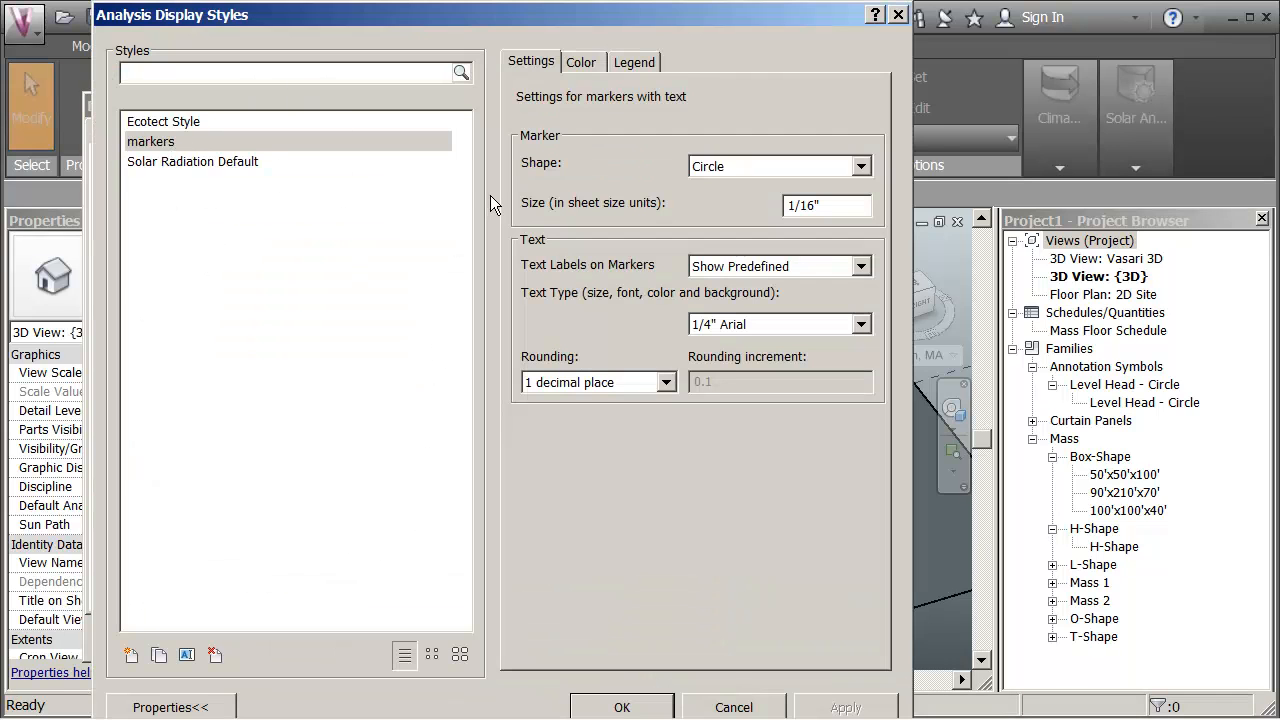
{"action": "left_click", "coordinate": [862, 325]}
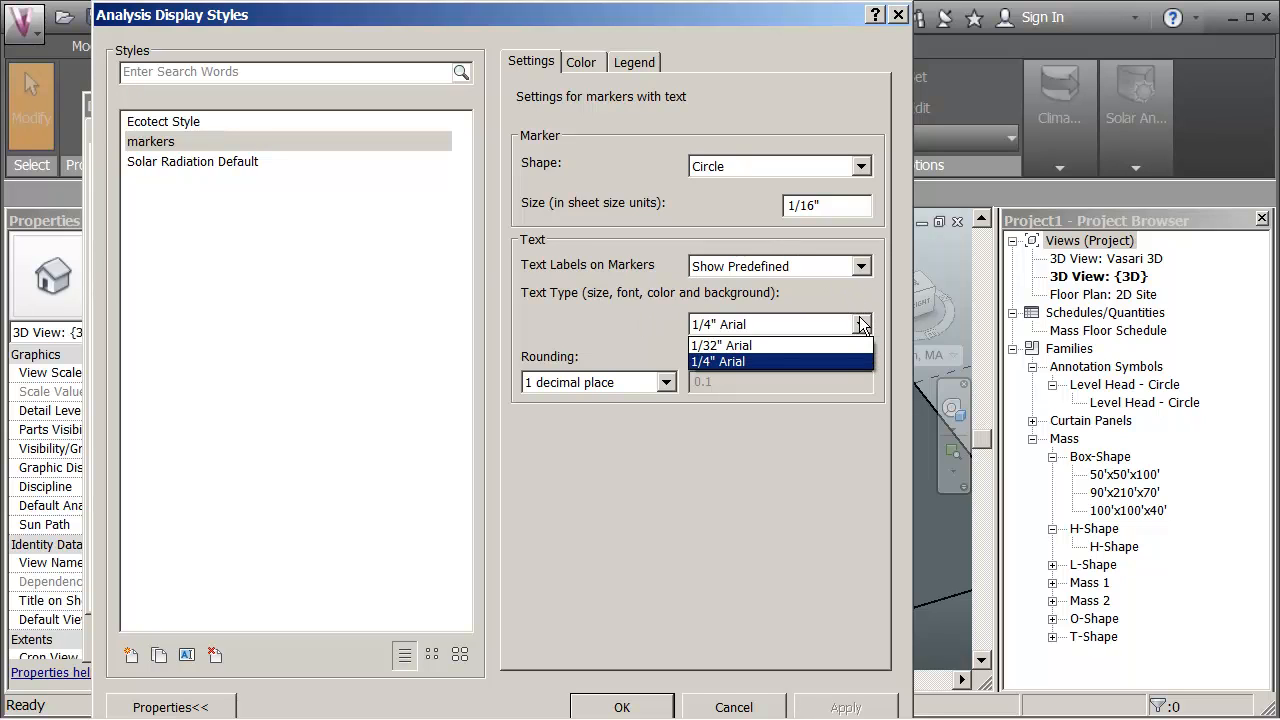
{"action": "left_click", "coordinate": [716, 346]}
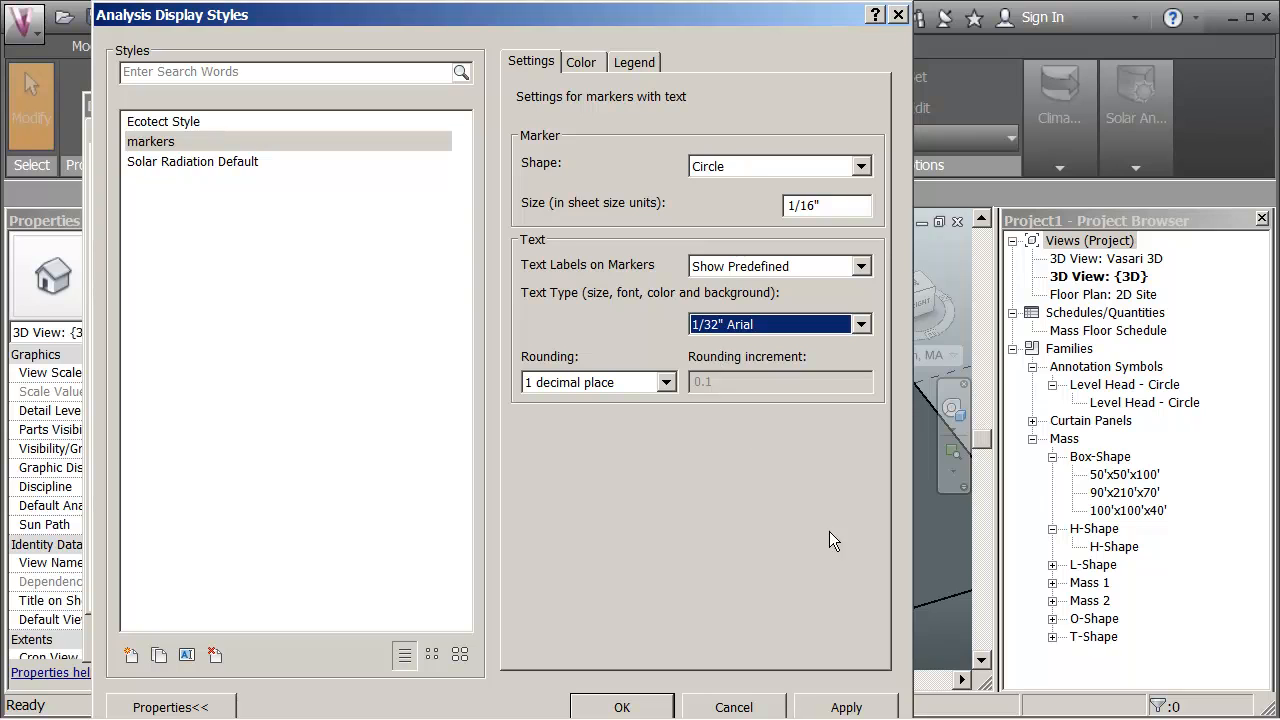
{"action": "left_click", "coordinate": [637, 708]}
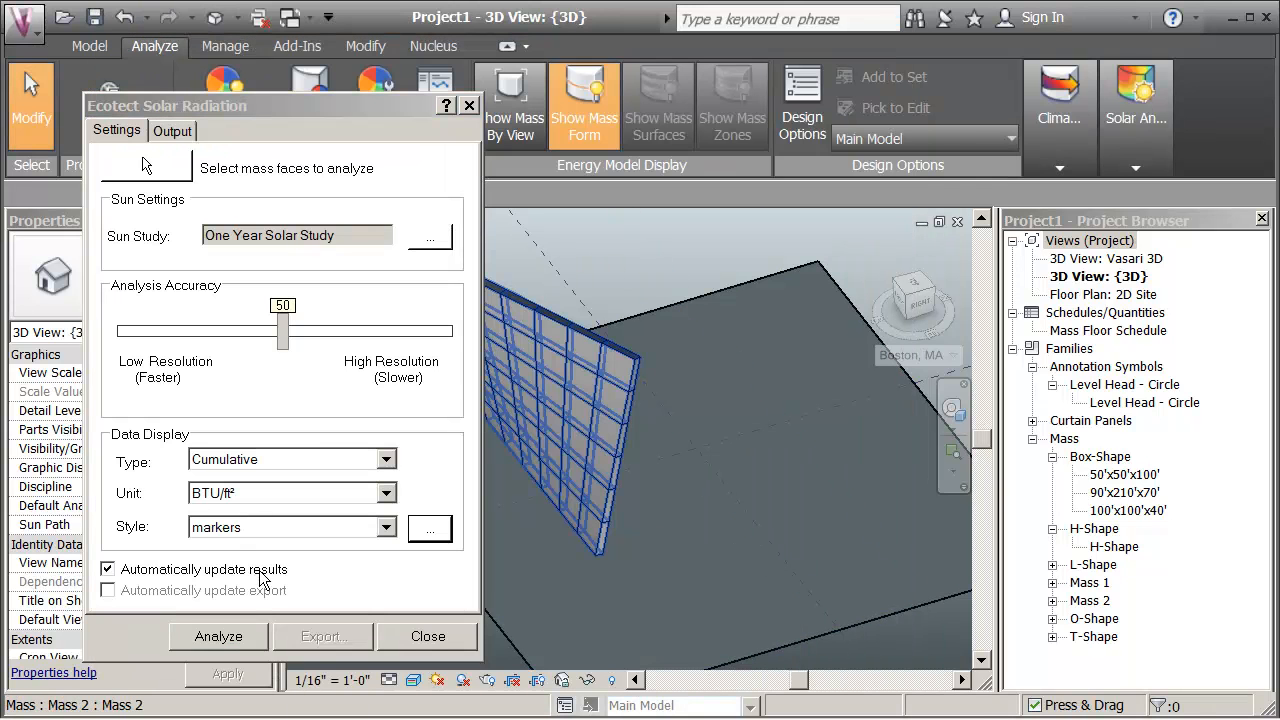
- Select the flat ground mass face and run the cumulative One Year Solar Study radiation analysis on it
{"action": "left_click_drag", "start_coordinate": [368, 106], "coordinate": [302, 56]}
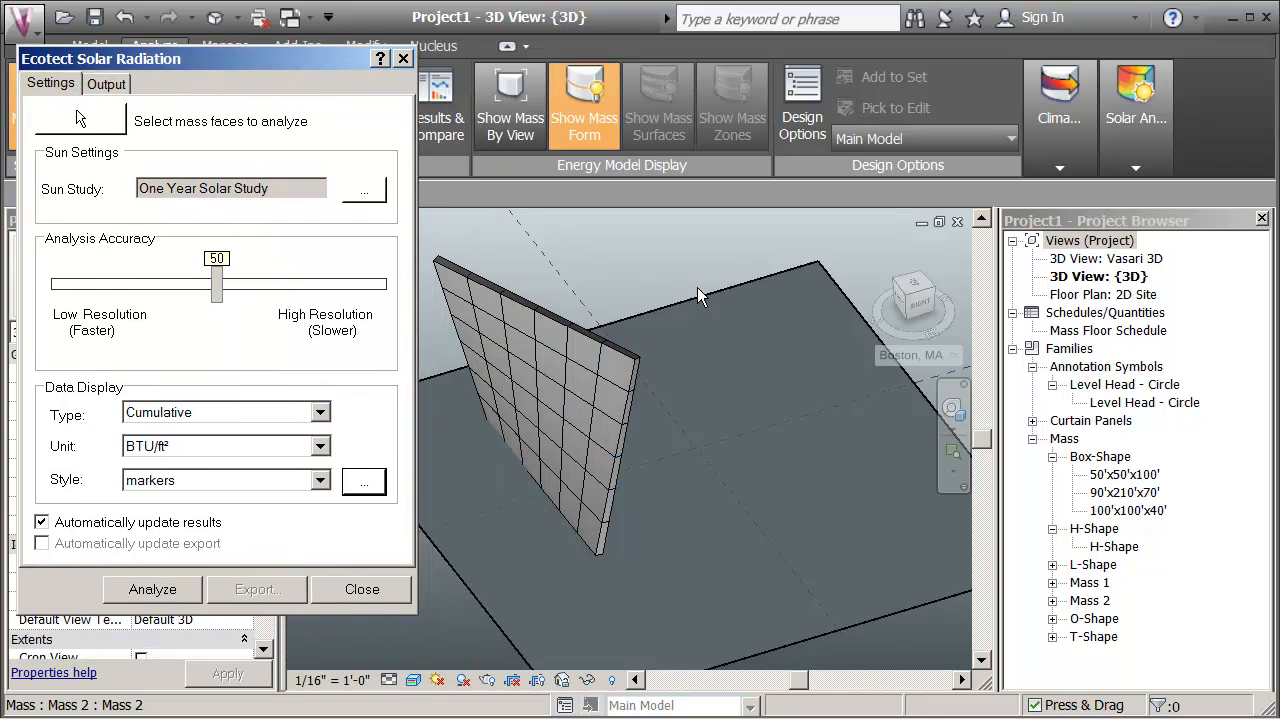
{"action": "left_click", "coordinate": [676, 267]}
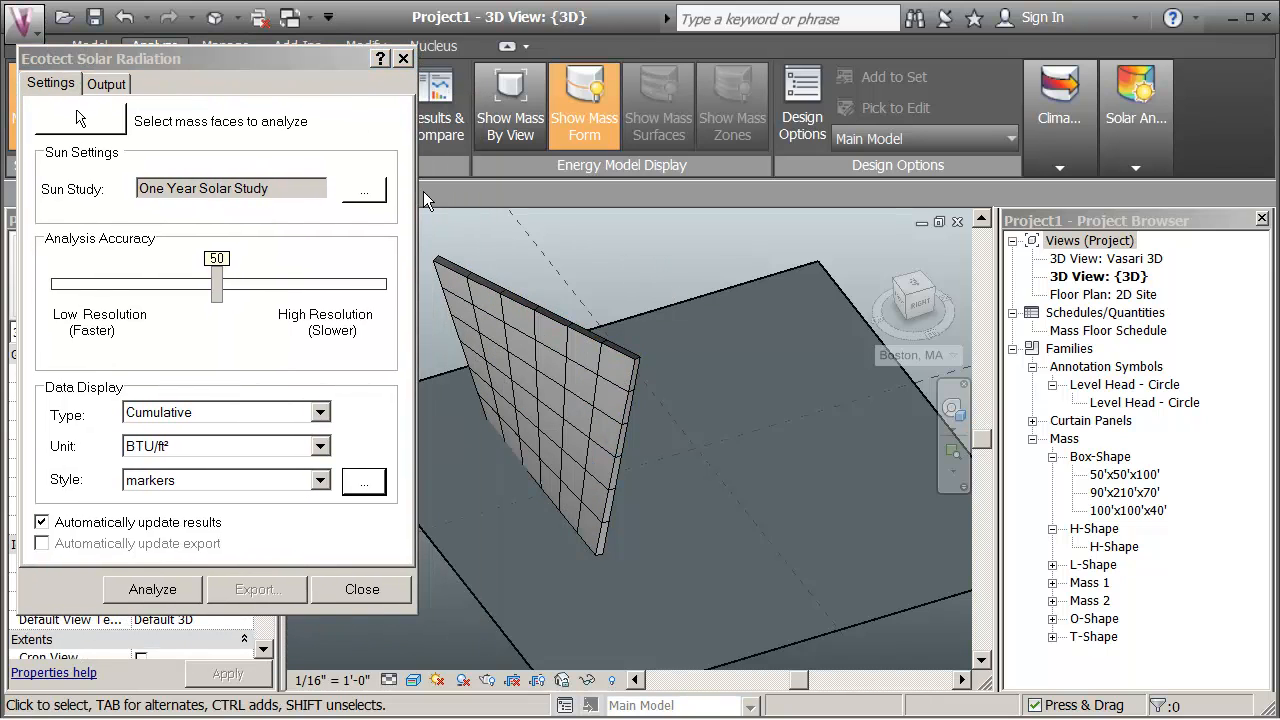
{"action": "left_click", "coordinate": [88, 119]}
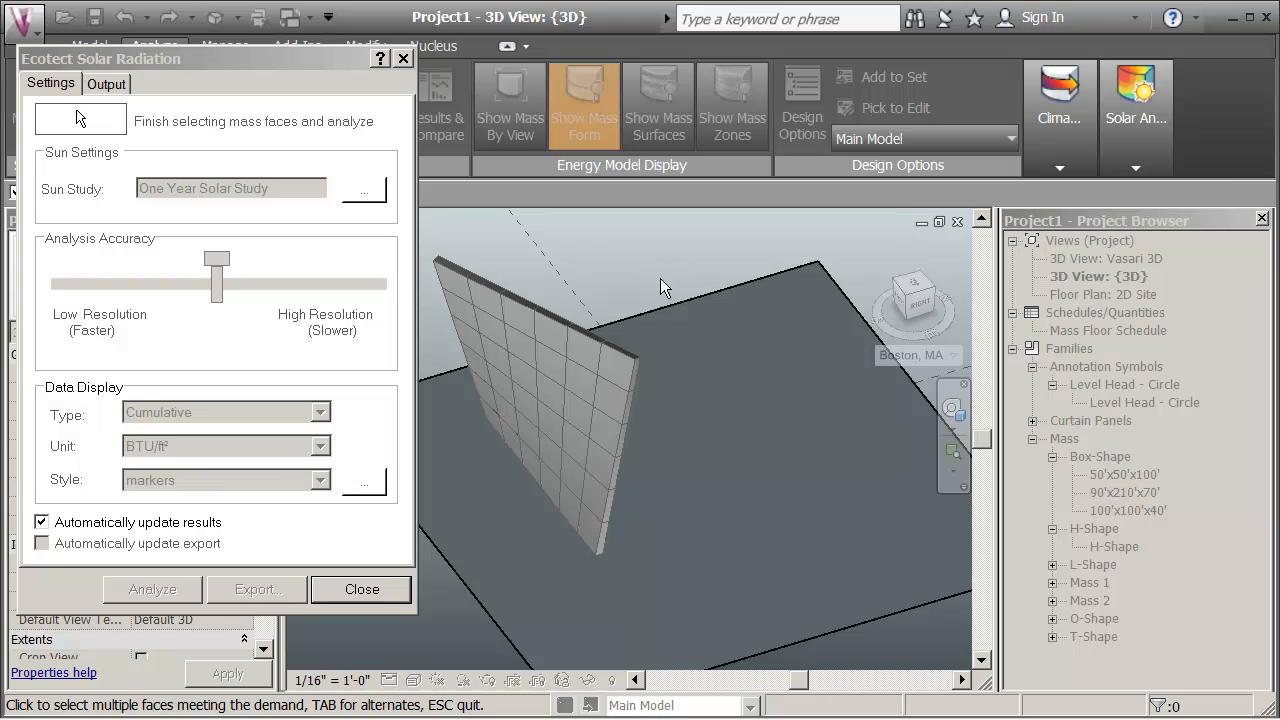
{"action": "left_click", "coordinate": [726, 334]}
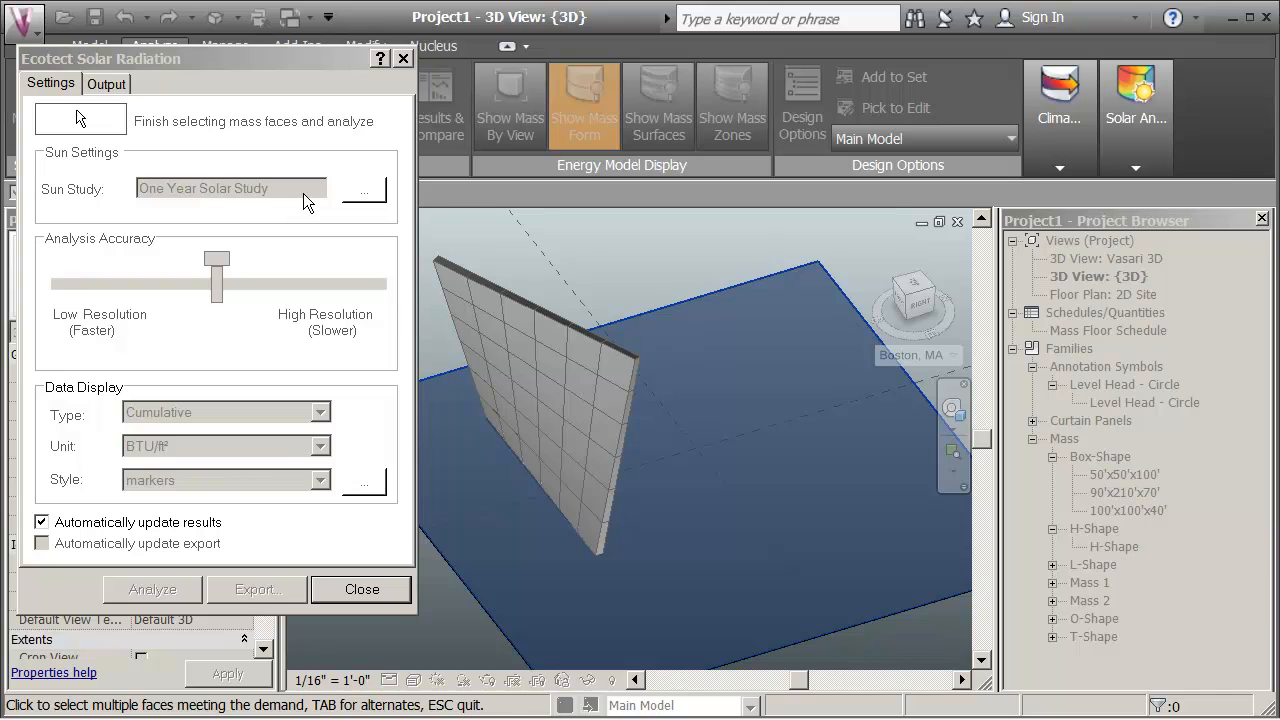
{"action": "left_click", "coordinate": [100, 120]}
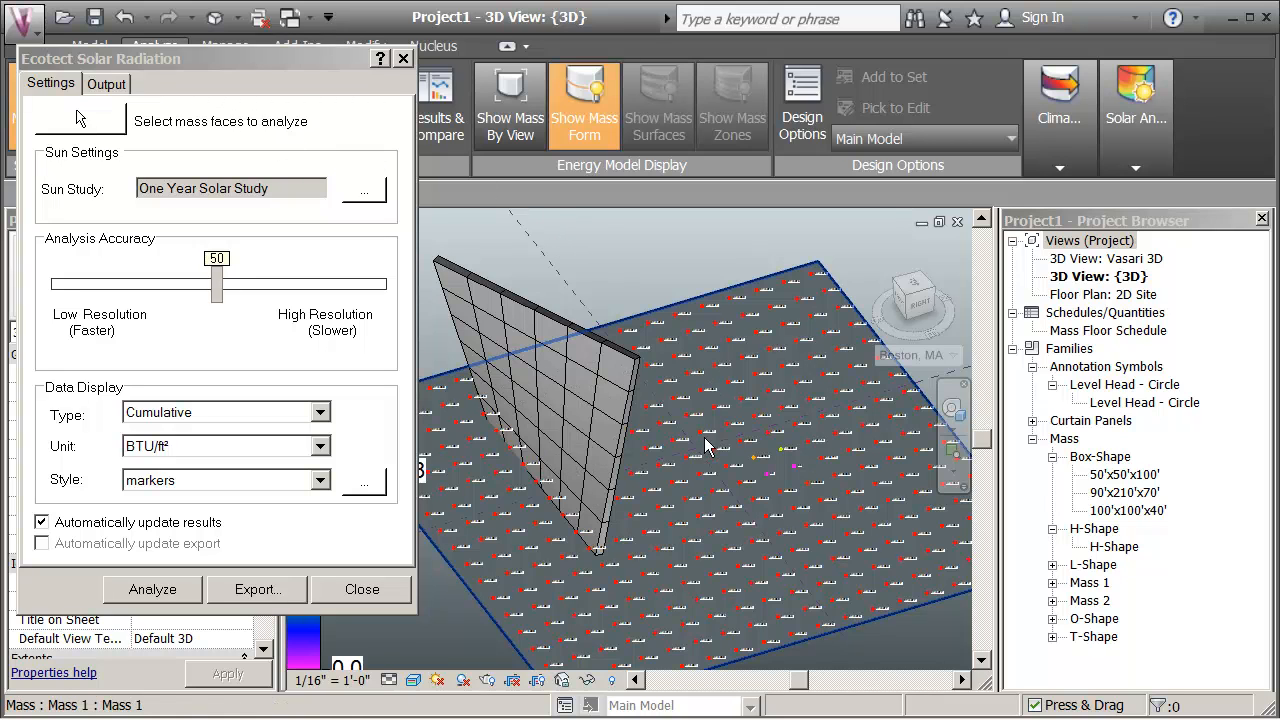
- Examine the radiation markers and their value labels on the ground surface, especially the differently coloured points near its middle
{"action": "scroll", "coordinate": [704, 460], "scroll_direction": "up", "scroll_amount": 5}
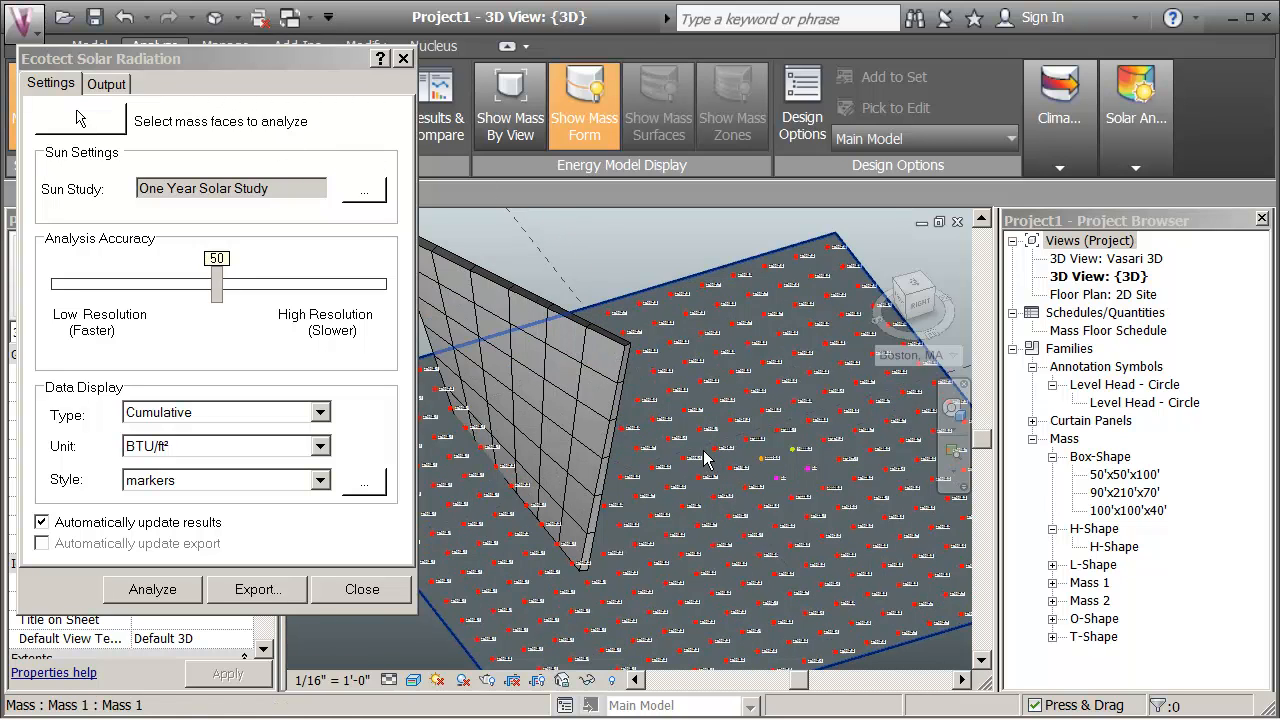
{"action": "scroll", "coordinate": [697, 441], "scroll_direction": "up", "scroll_amount": 4}
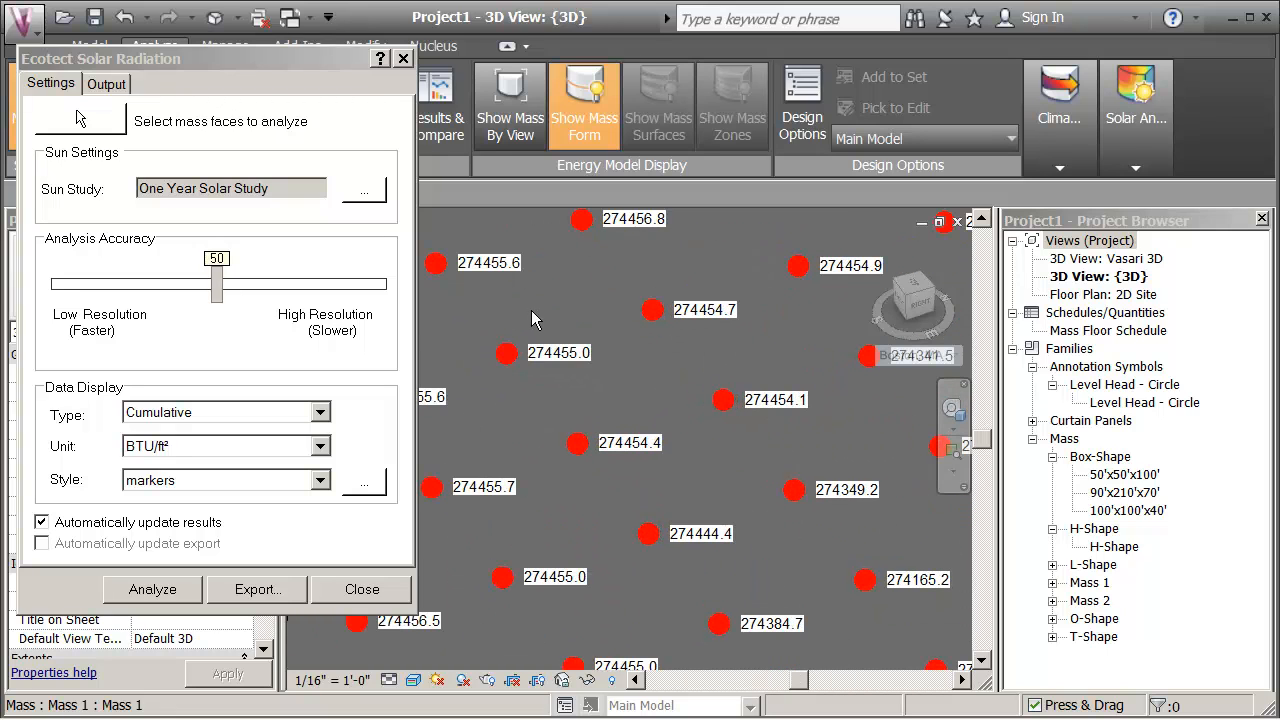
{"action": "scroll", "coordinate": [531, 312], "scroll_direction": "down", "scroll_amount": 5}
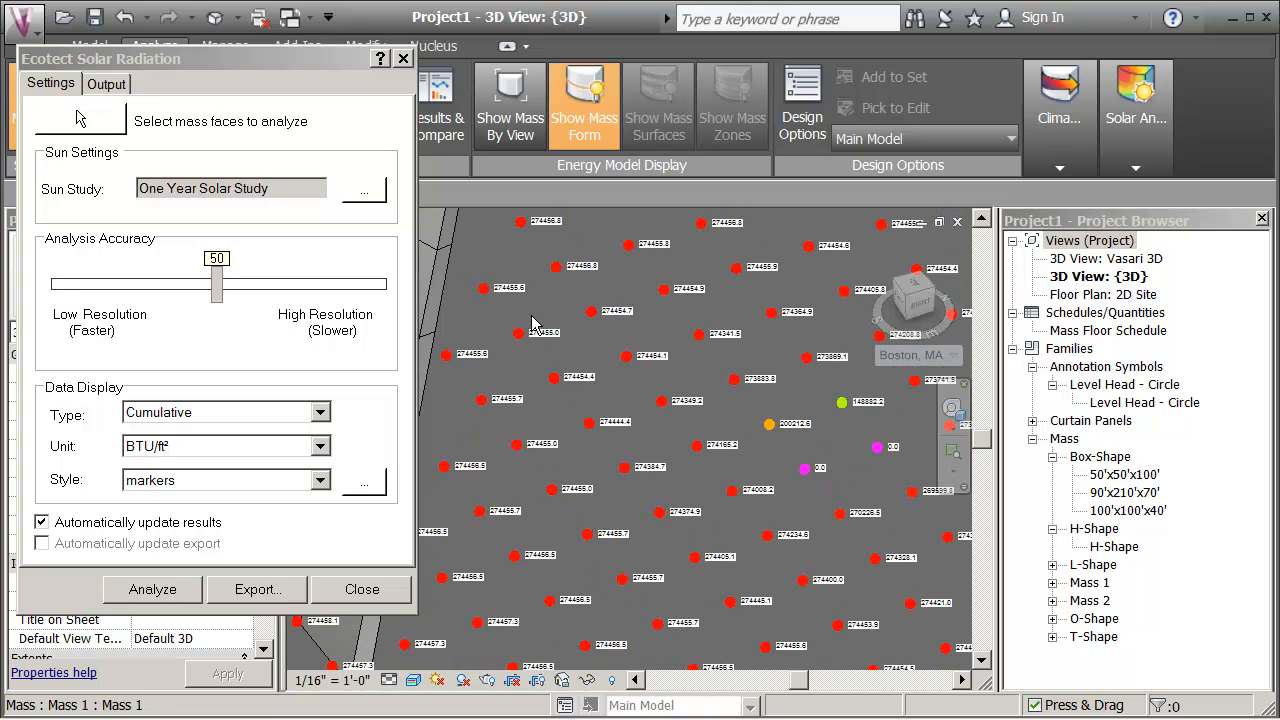
{"action": "scroll", "coordinate": [531, 322], "scroll_direction": "down", "scroll_amount": 2}
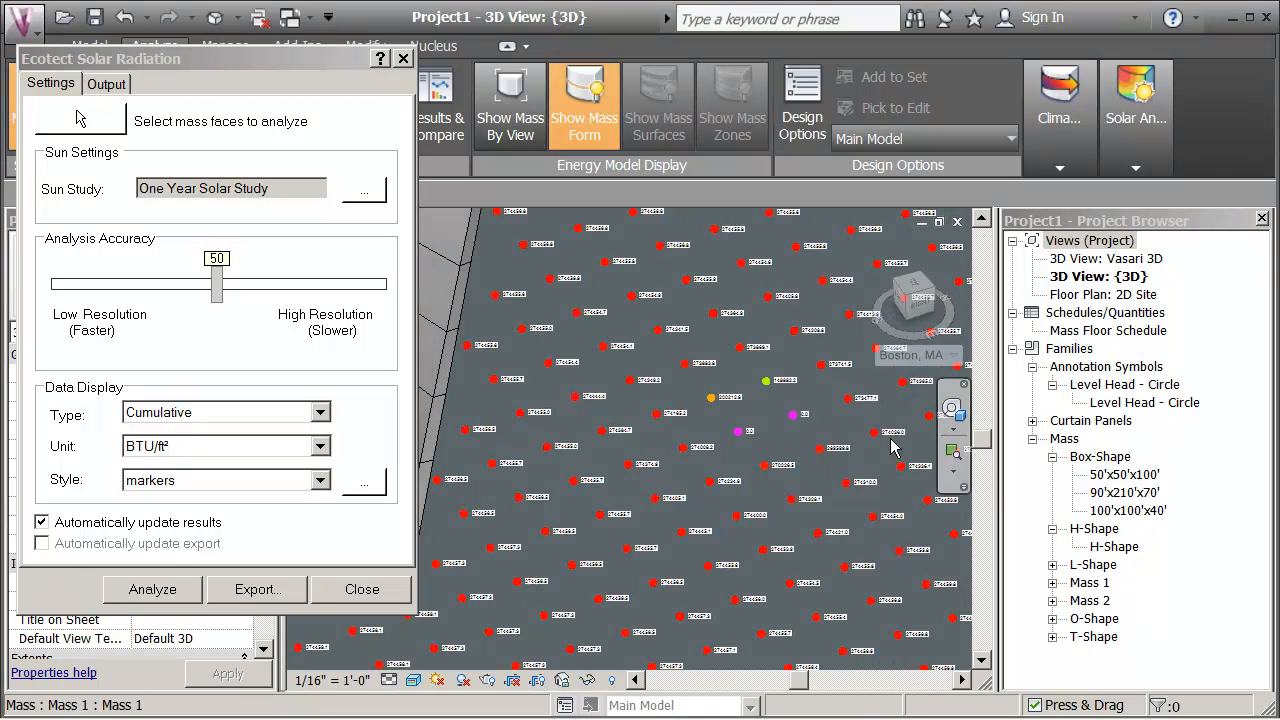
{"action": "scroll", "coordinate": [788, 416], "scroll_direction": "up", "scroll_amount": 2}
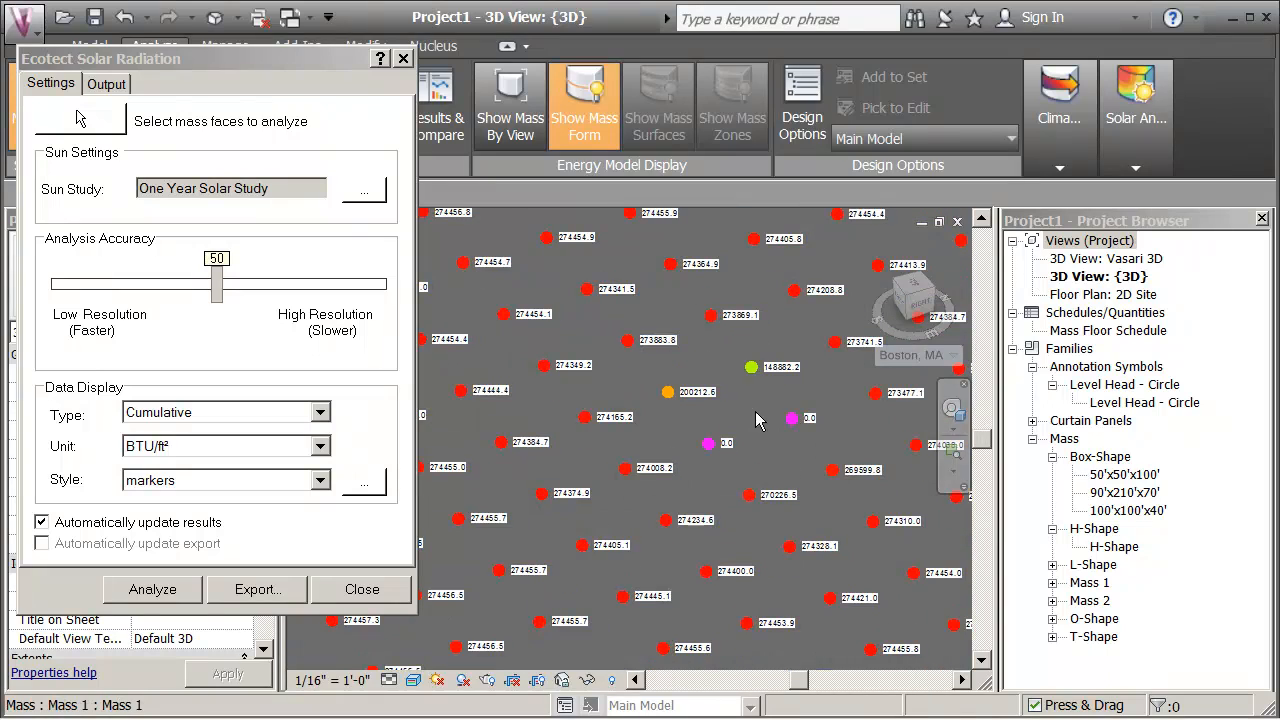
{"action": "scroll", "coordinate": [690, 420], "scroll_direction": "down", "scroll_amount": 1}
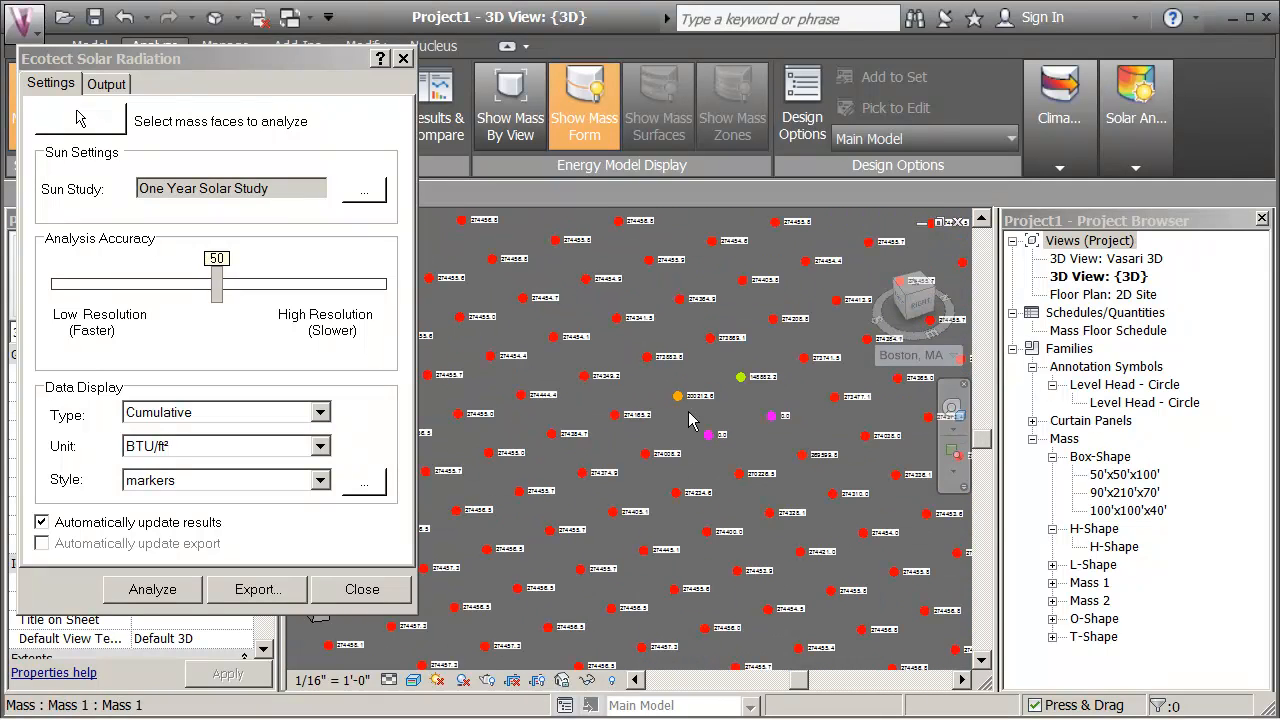
{"action": "scroll", "coordinate": [686, 412], "scroll_direction": "down", "scroll_amount": 3}
{"action": "middle_click_drag", "start_coordinate": [689, 420], "coordinate": [766, 430]}
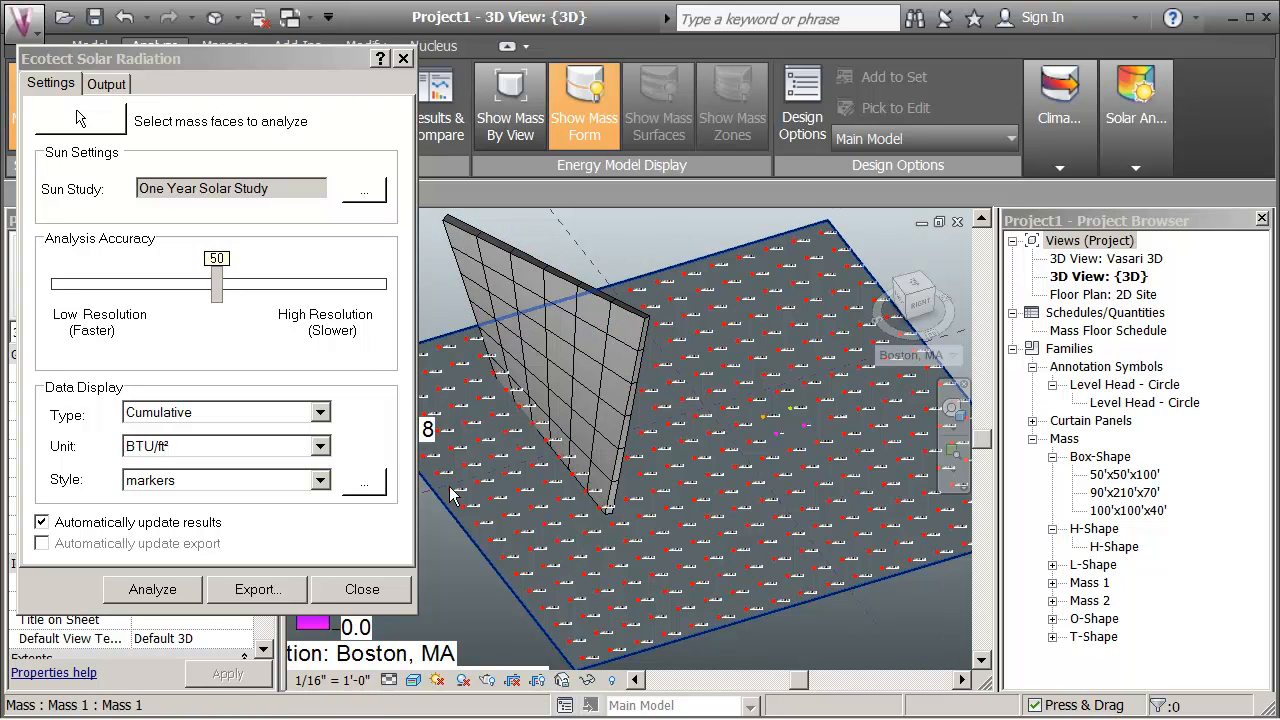
- Close the solar radiation settings, turn off the Shared parameter in the panel_seamless family, and try to load the family into Project1
{"action": "left_click", "coordinate": [362, 590]}
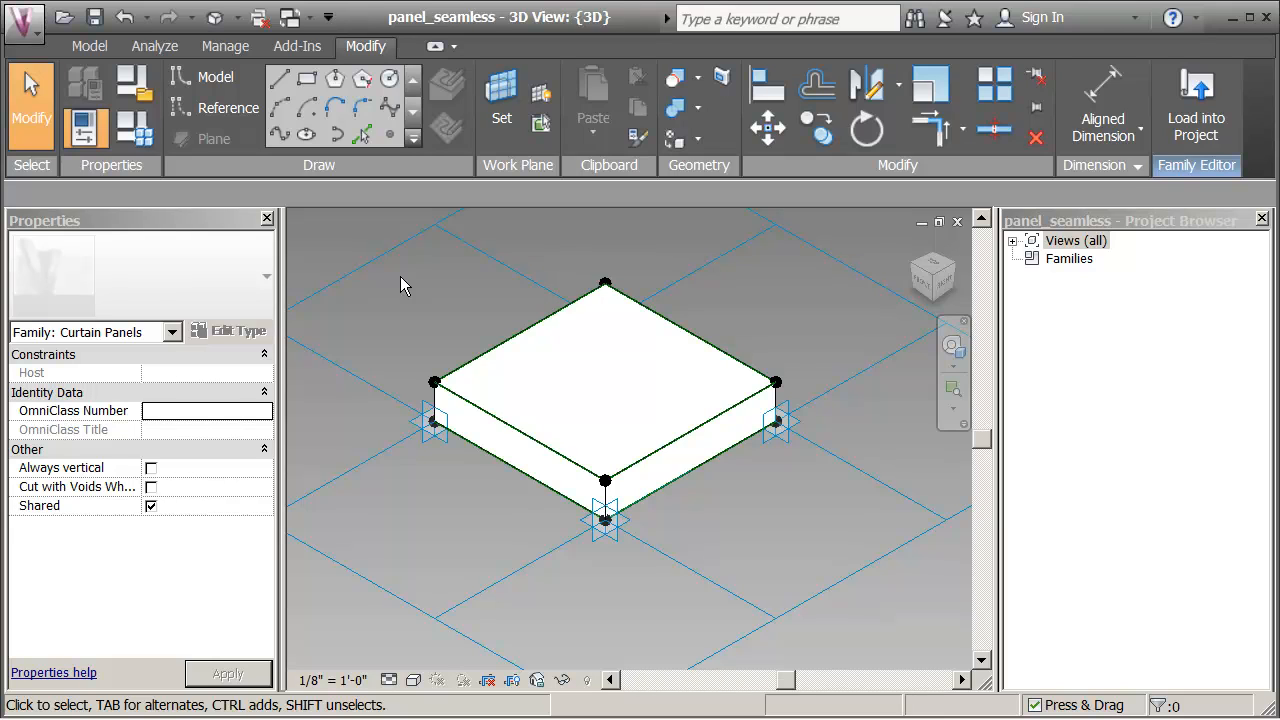
{"action": "left_click", "coordinate": [130, 88]}
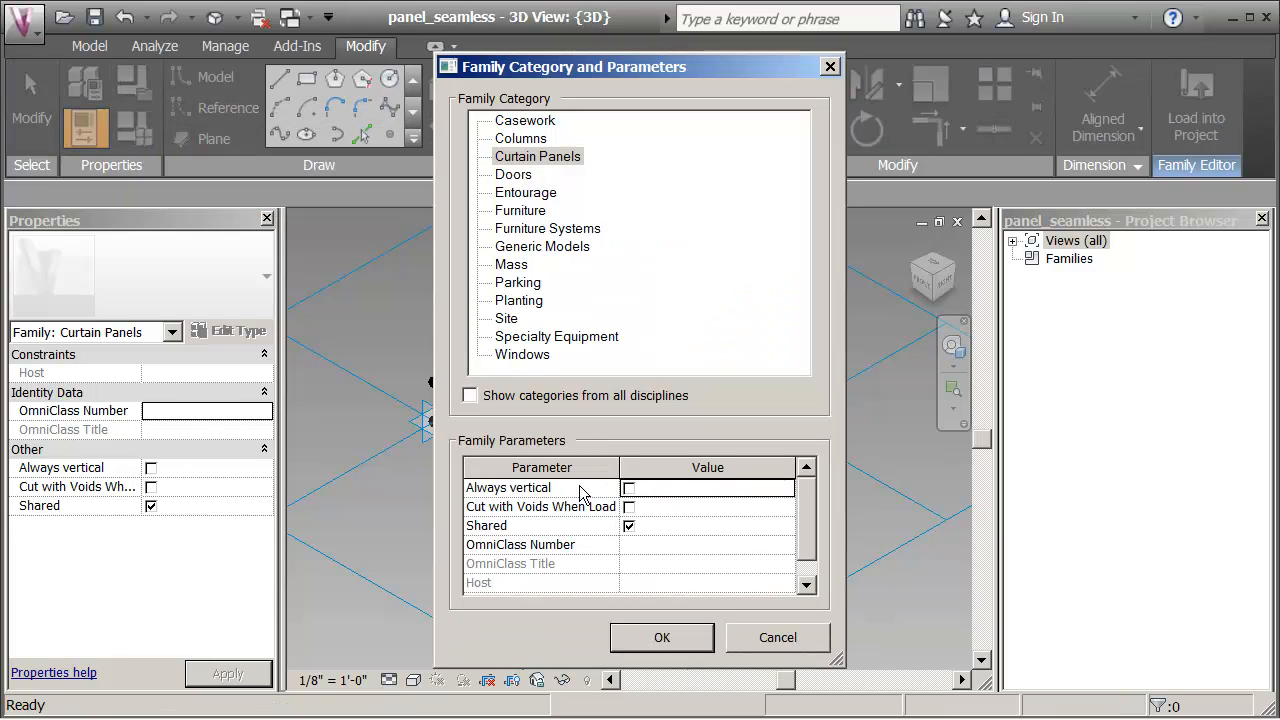
{"action": "left_click", "coordinate": [628, 527]}
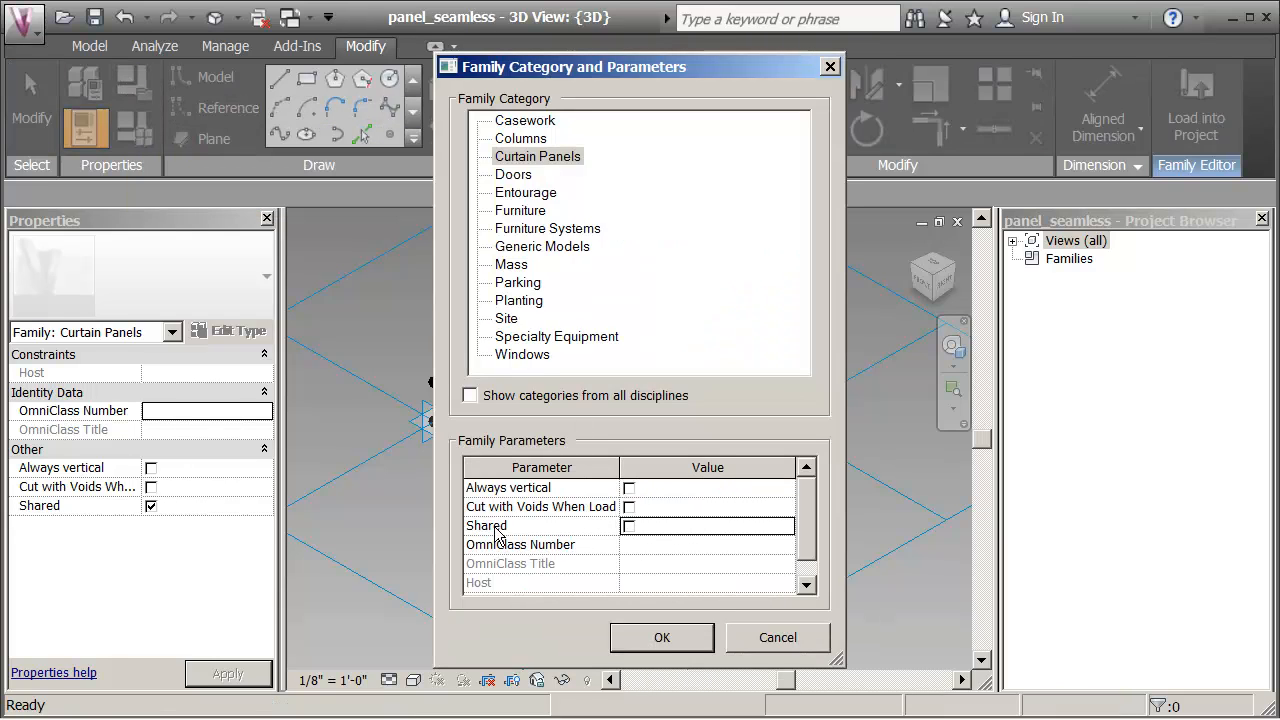
{"action": "left_click", "coordinate": [661, 636]}
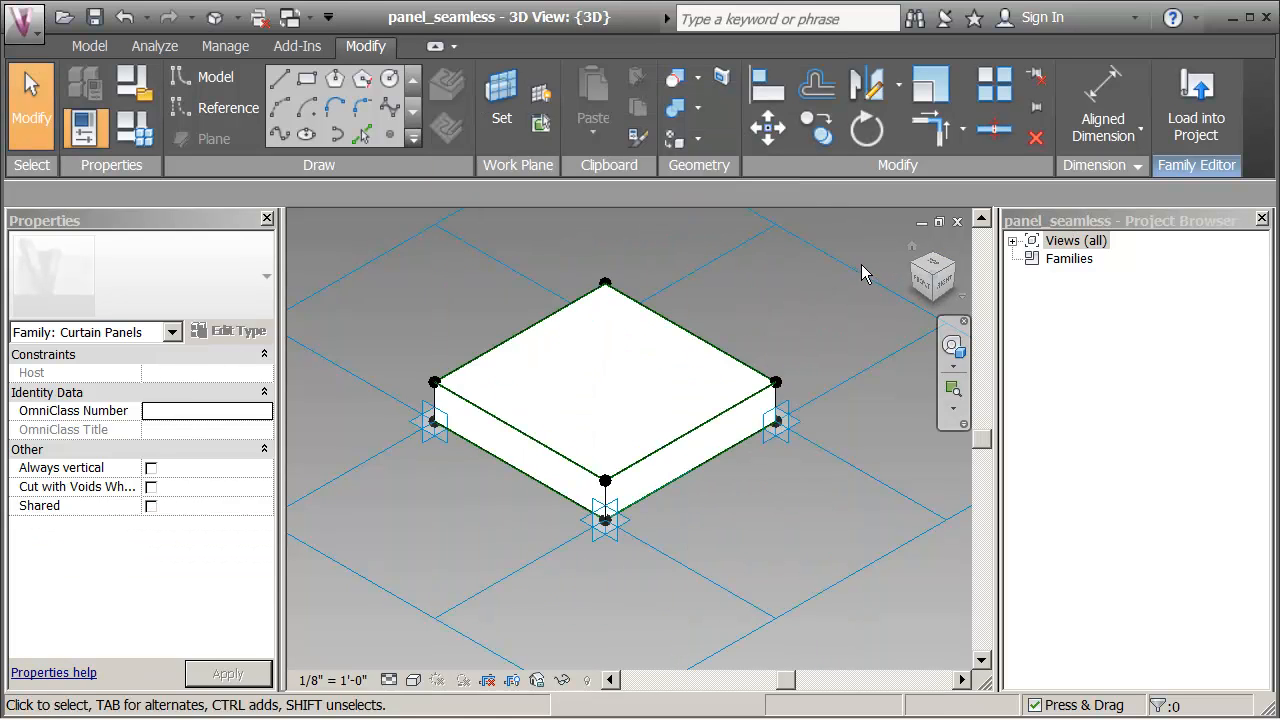
{"action": "left_click", "coordinate": [1200, 110]}
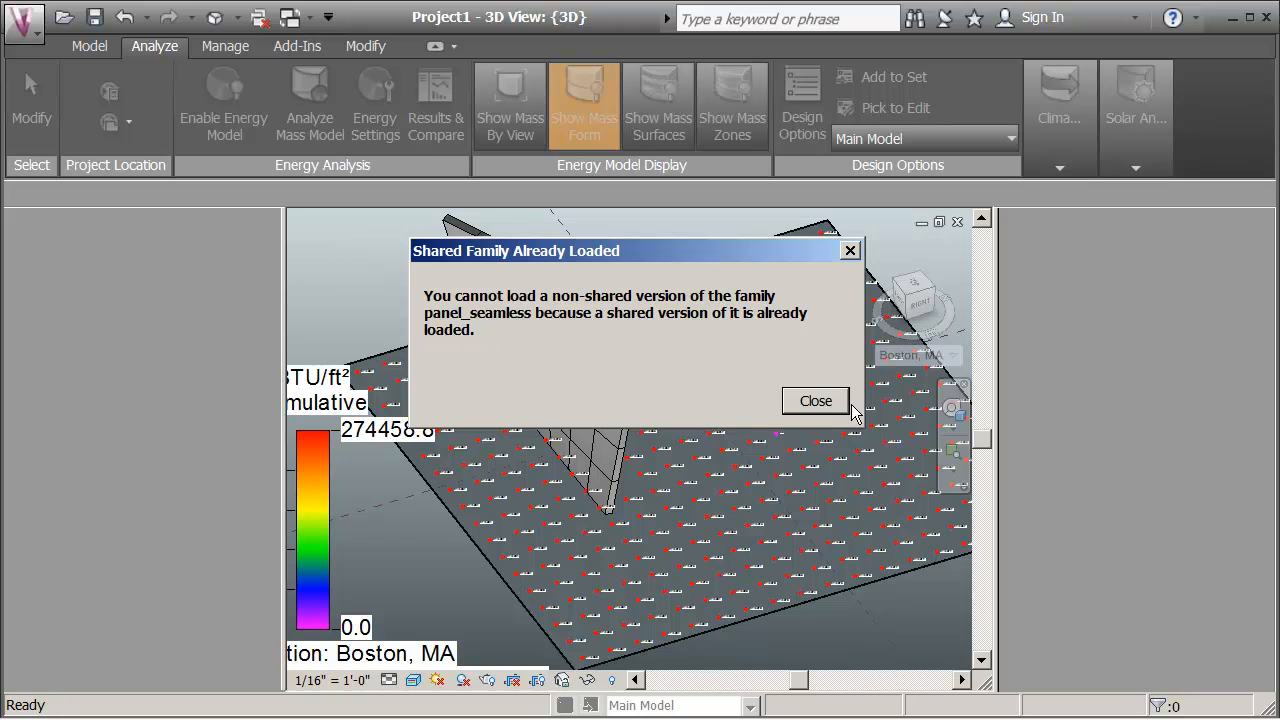
{"action": "left_click", "coordinate": [818, 404]}
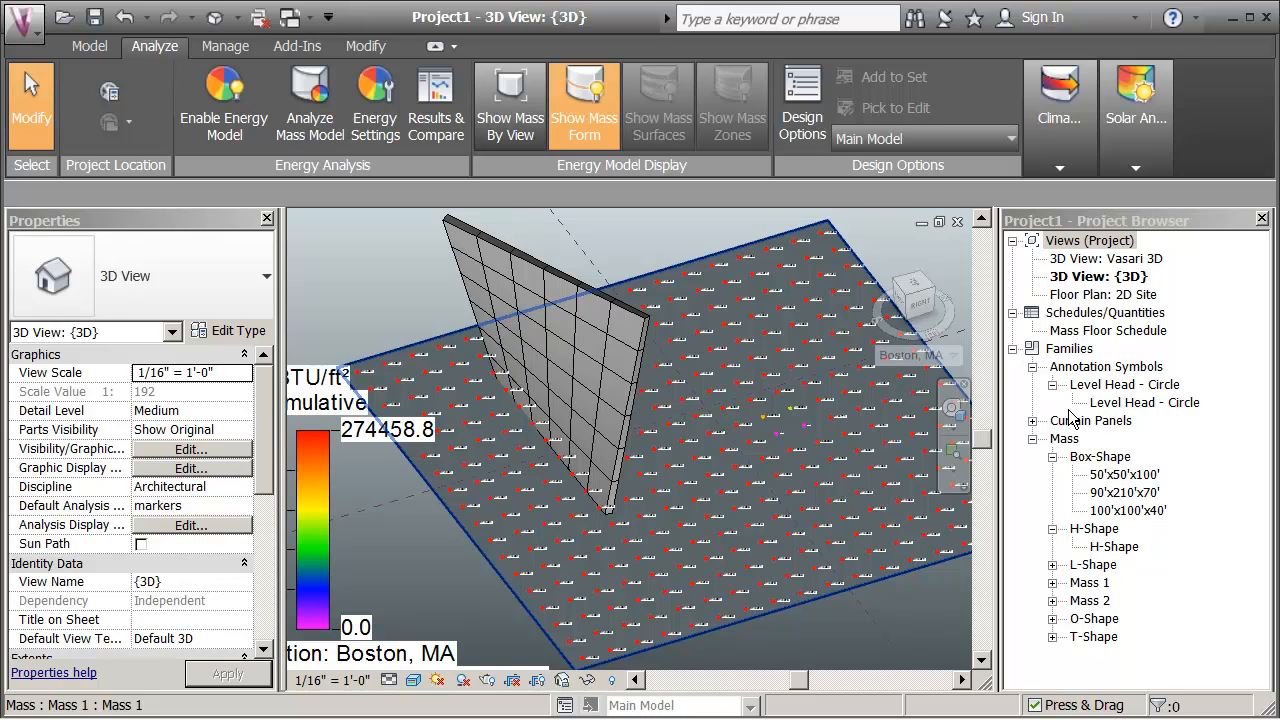
- Delete the panel_seamless curtain panel family with its instances from Project1 and load the non-shared version into the project
{"action": "left_click", "coordinate": [1033, 422]}
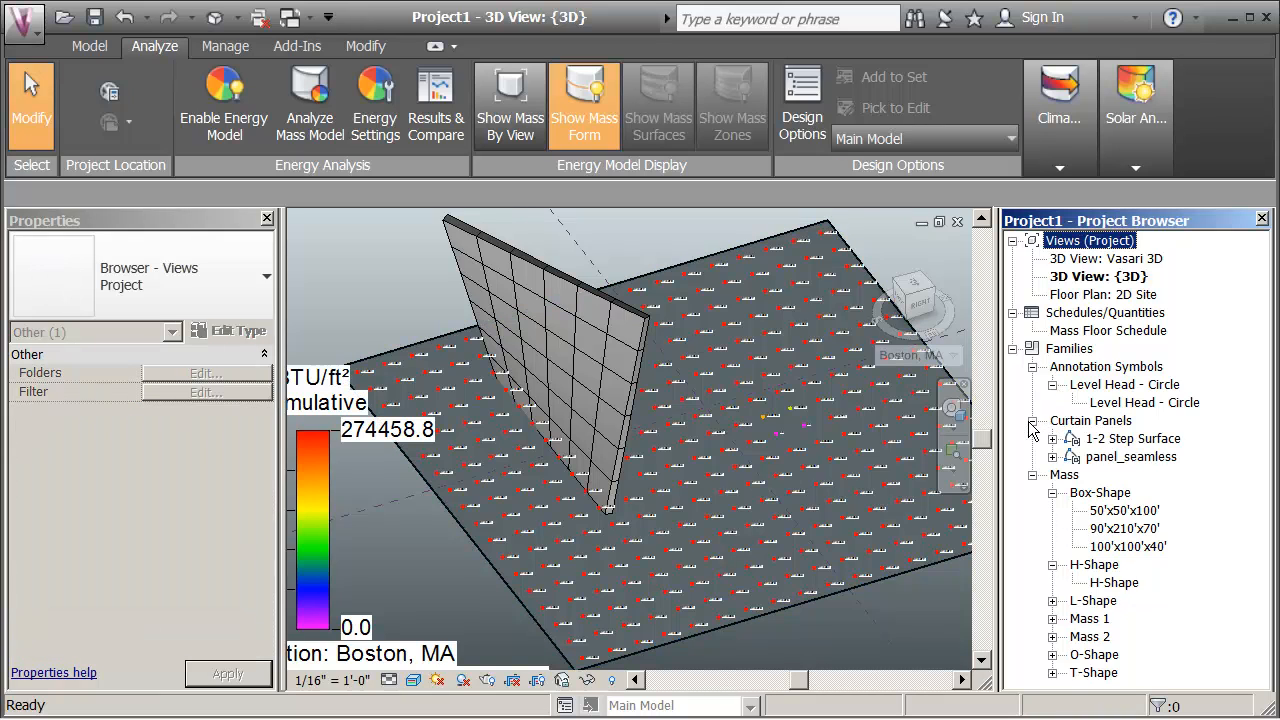
{"action": "right_click", "coordinate": [1117, 466]}
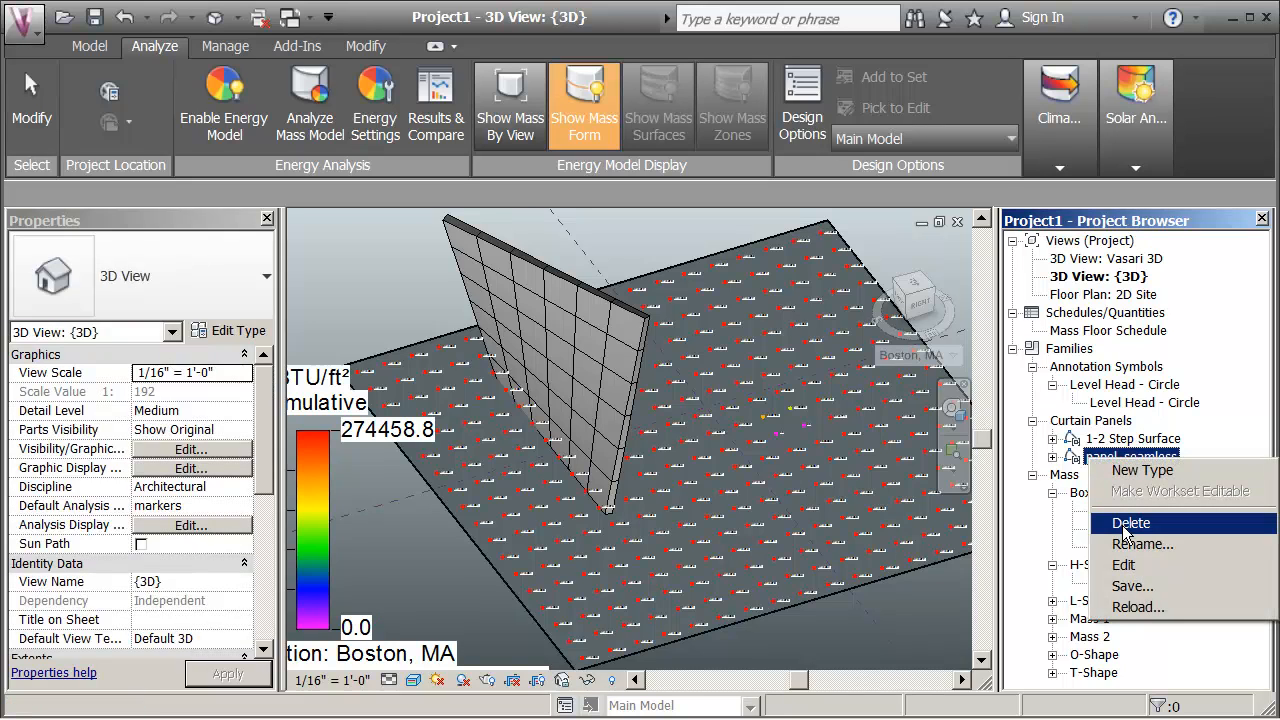
{"action": "left_click", "coordinate": [1124, 527]}
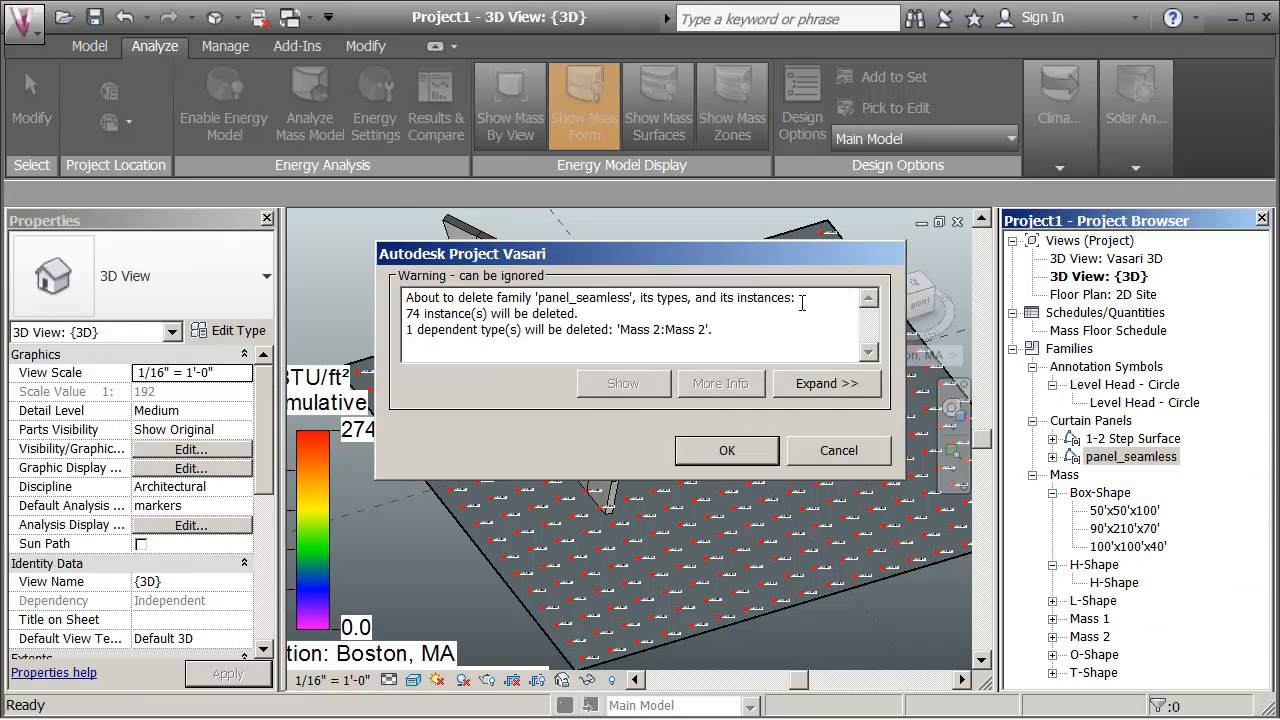
{"action": "left_click", "coordinate": [736, 455]}
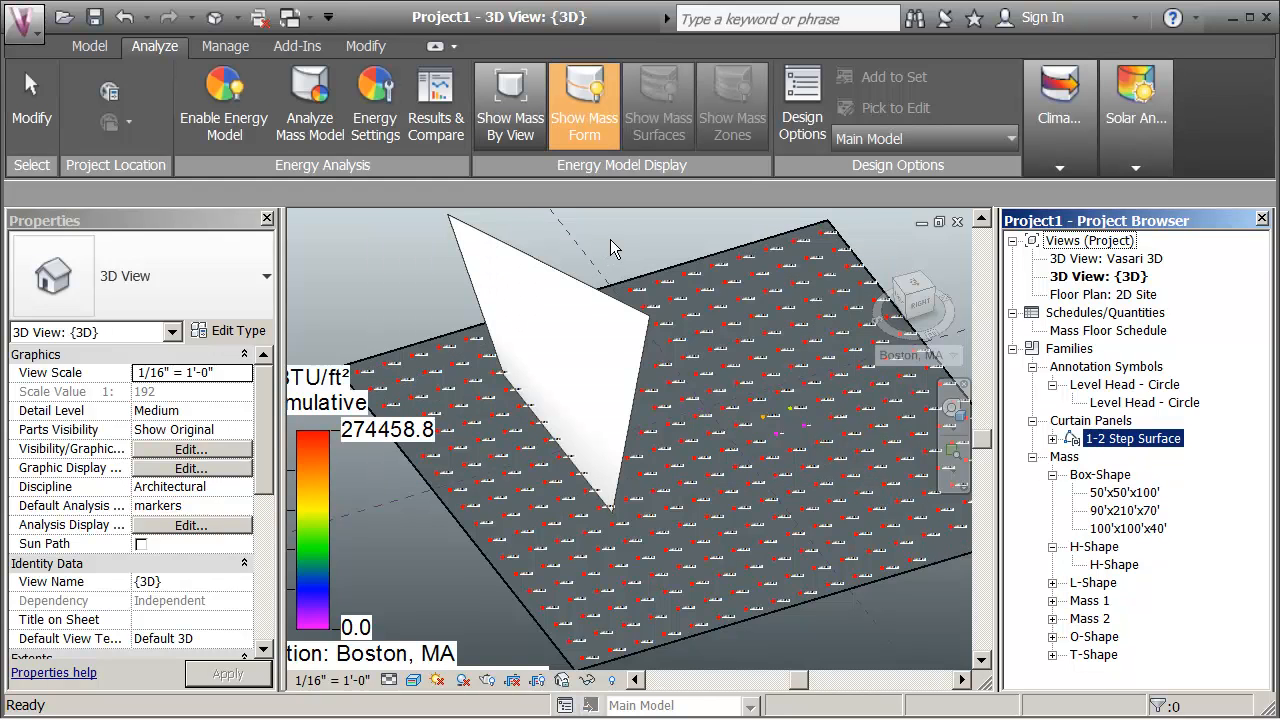
{"action": "left_click", "coordinate": [610, 239]}
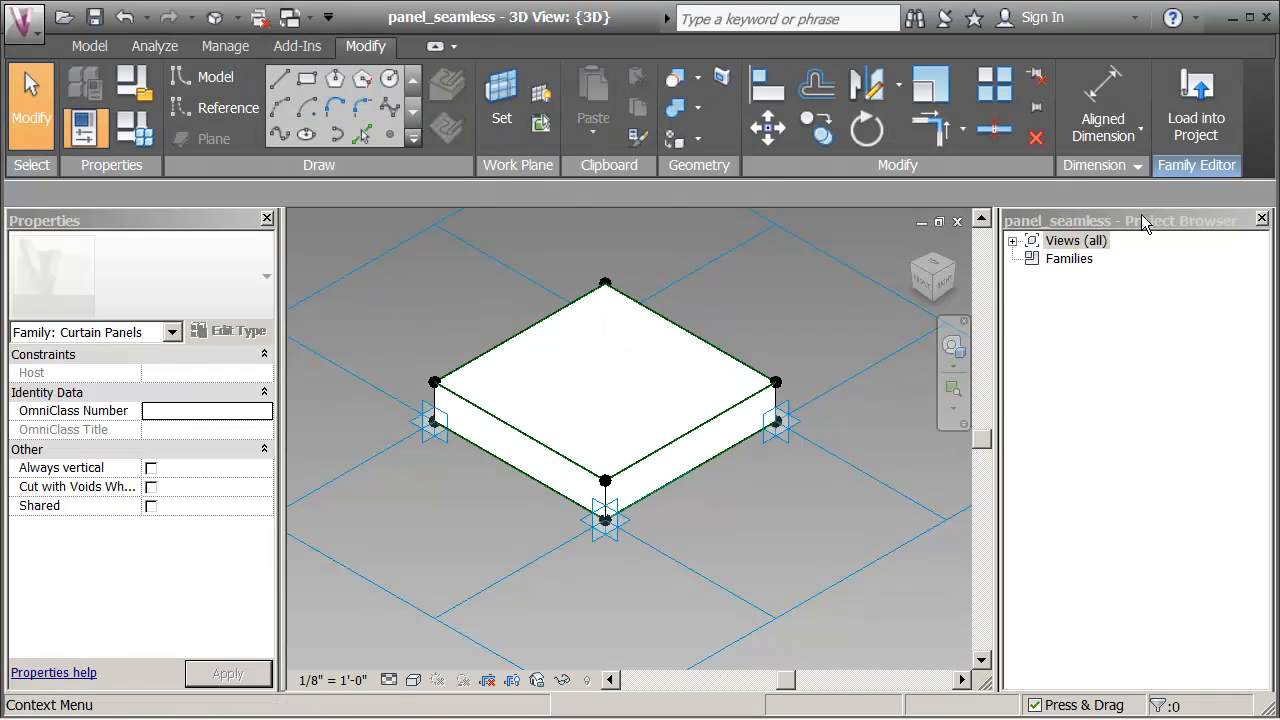
{"action": "left_click", "coordinate": [1201, 119]}
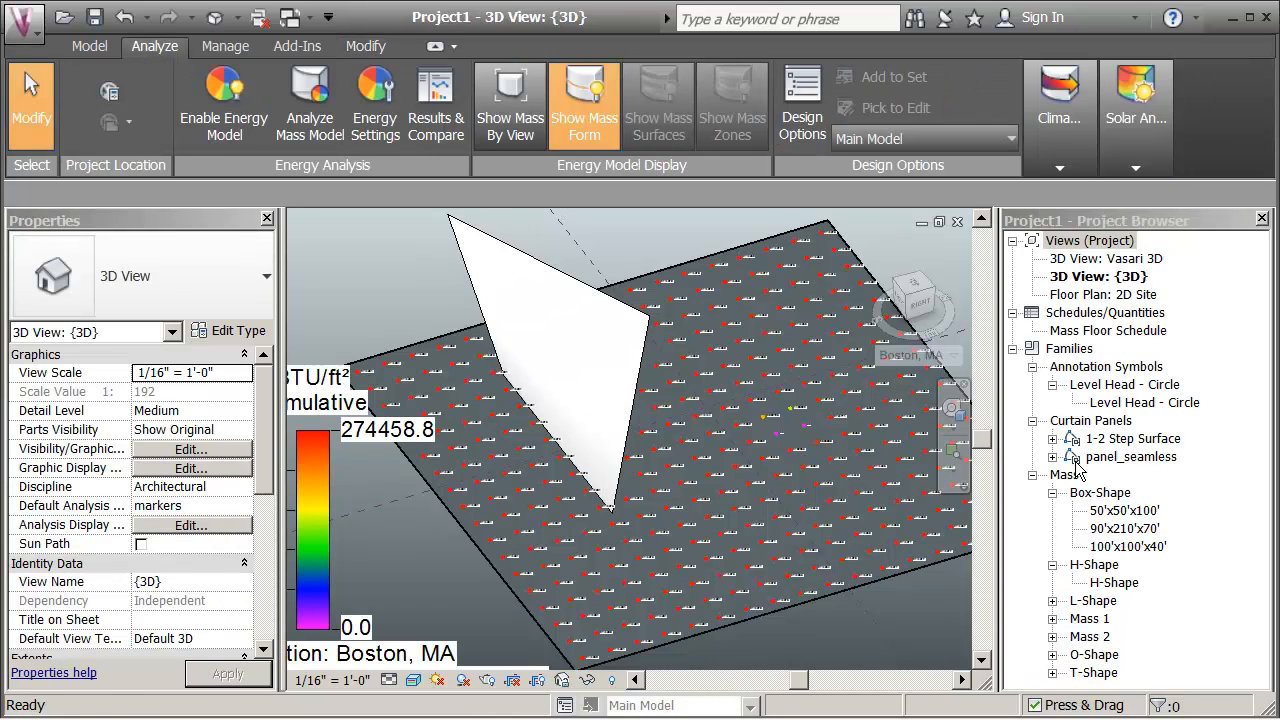
- Rerun the cumulative One Year Solar Study radiation analysis on the selected ground mass face and close the analysis settings
{"action": "mouse_move", "coordinate": [1140, 105]}
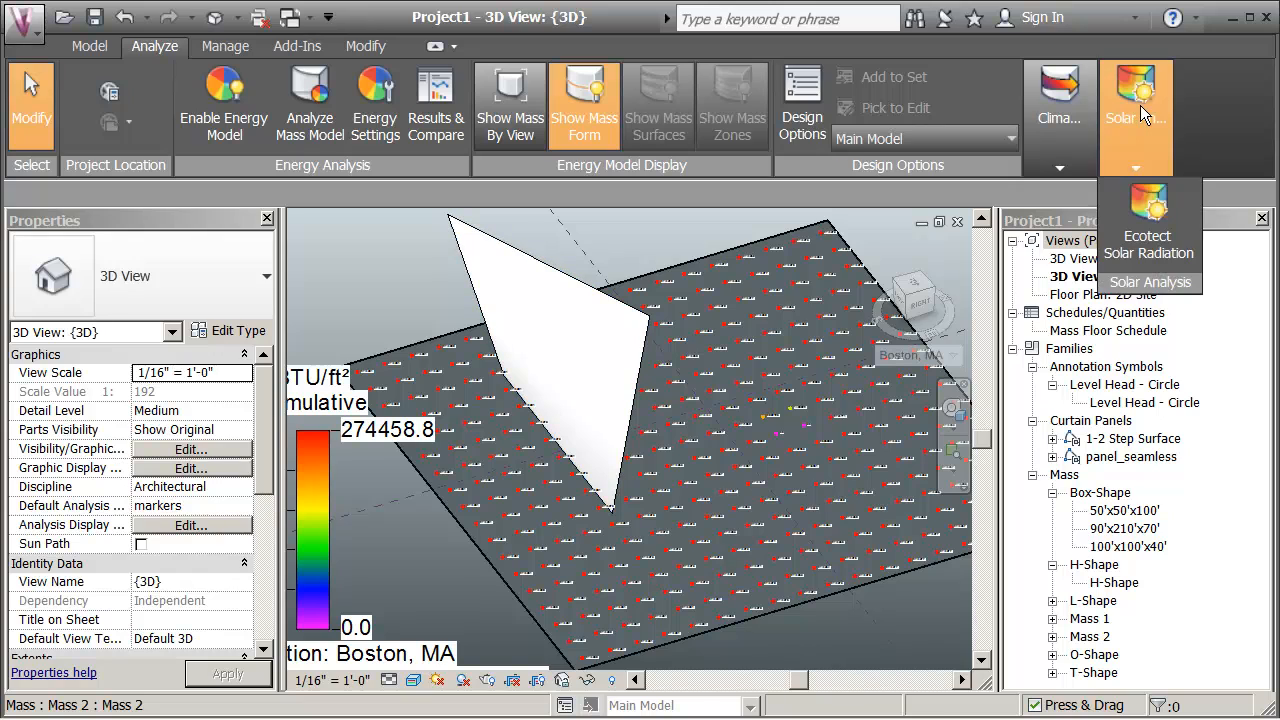
{"action": "left_click", "coordinate": [1125, 211]}
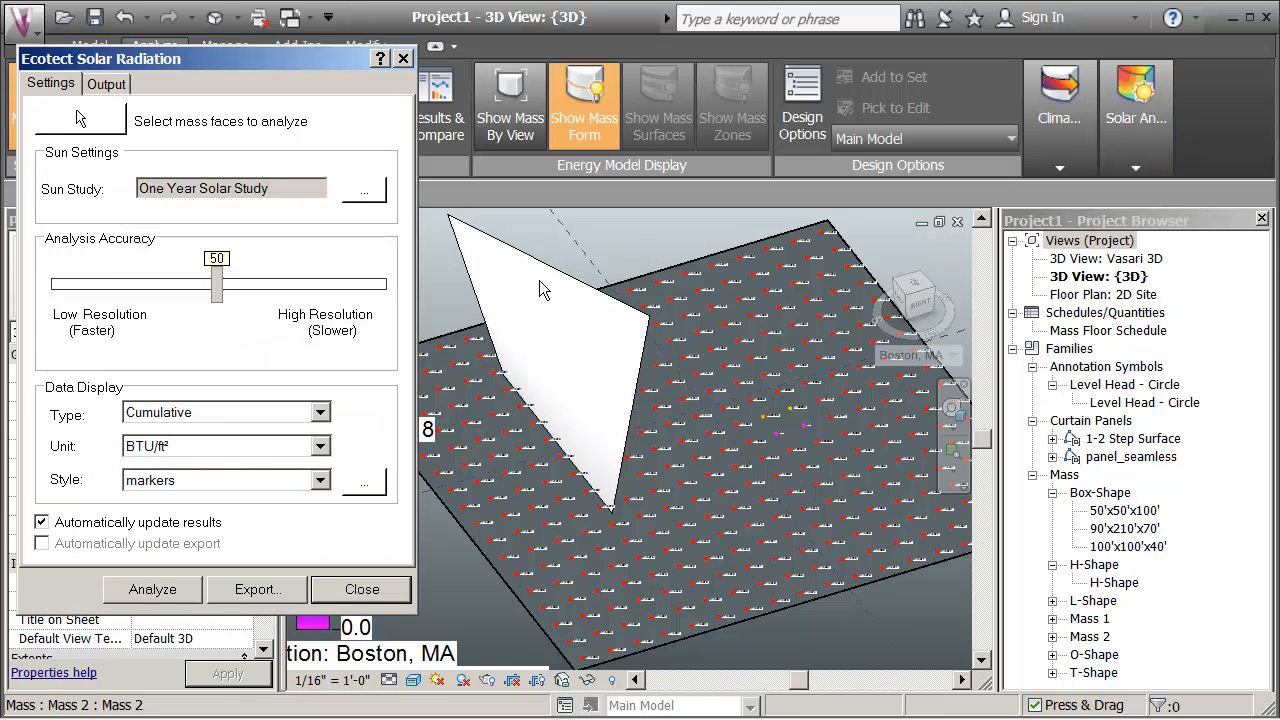
{"action": "left_click", "coordinate": [80, 118]}
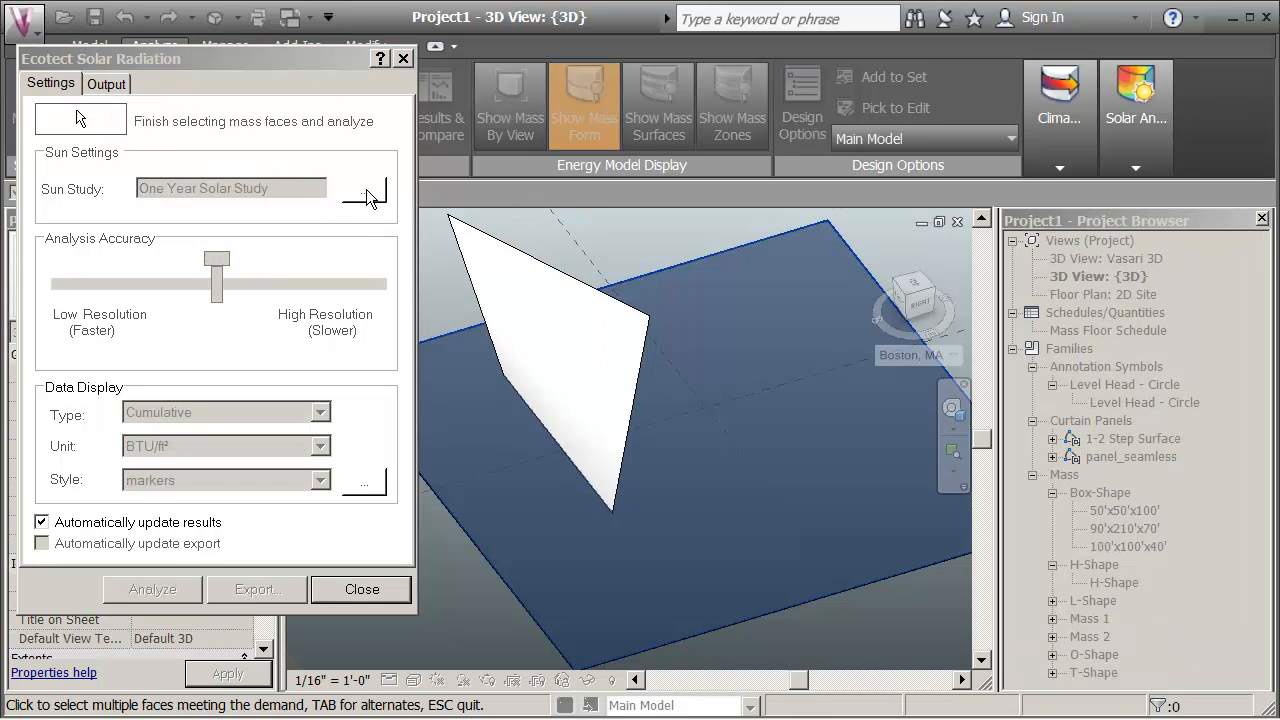
{"action": "left_click", "coordinate": [89, 119]}
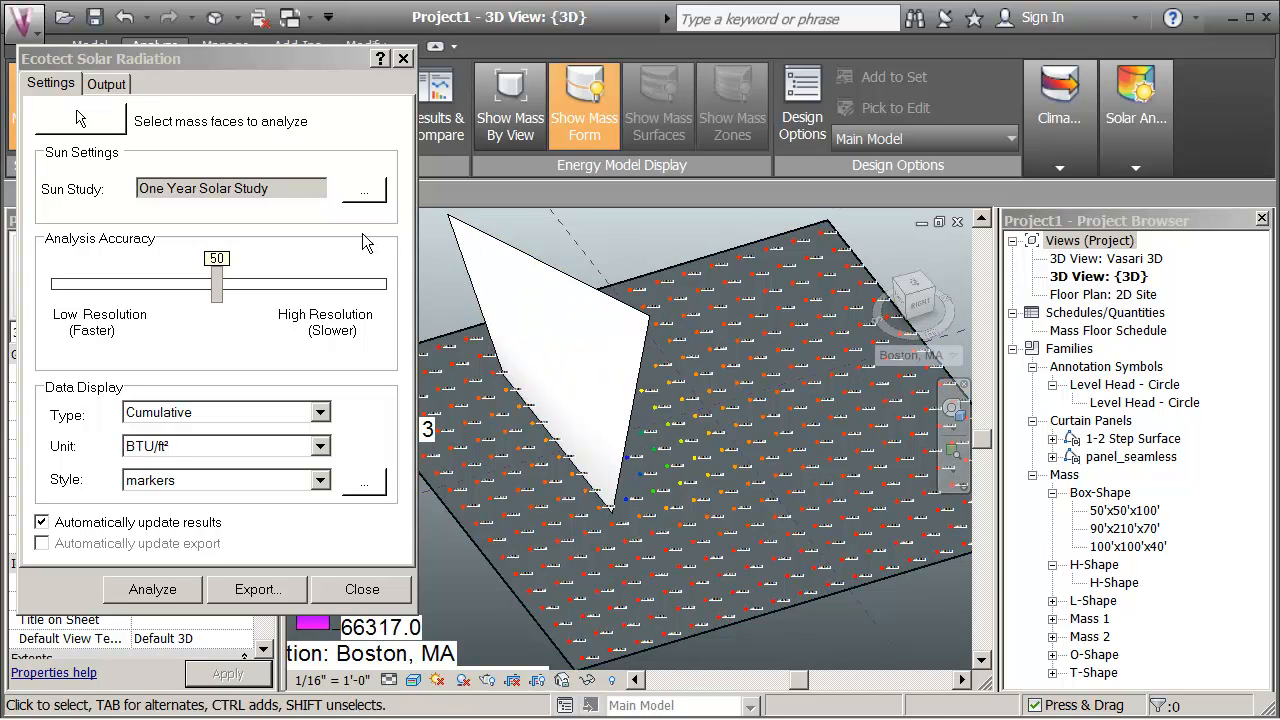
{"action": "left_click", "coordinate": [404, 59]}
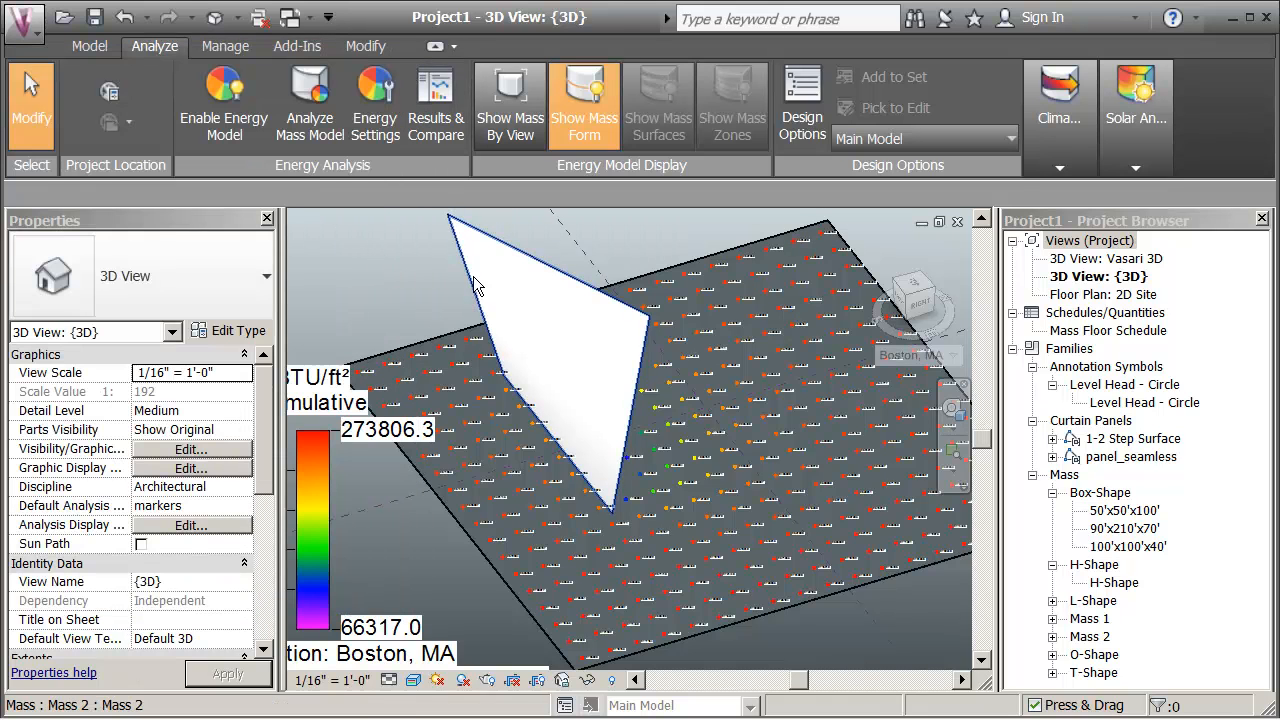
- Edit the upright twisted mass in place and divide the surface of its form
{"action": "left_click", "coordinate": [501, 283]}
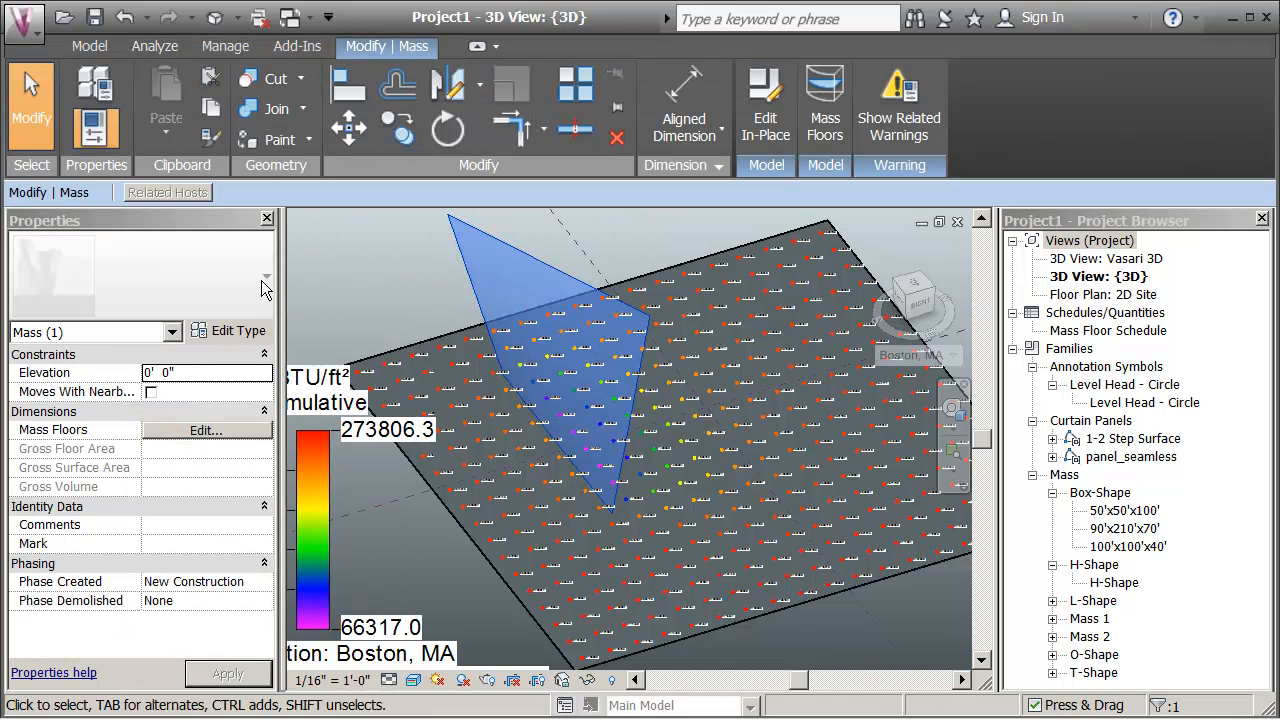
{"action": "left_click", "coordinate": [376, 263]}
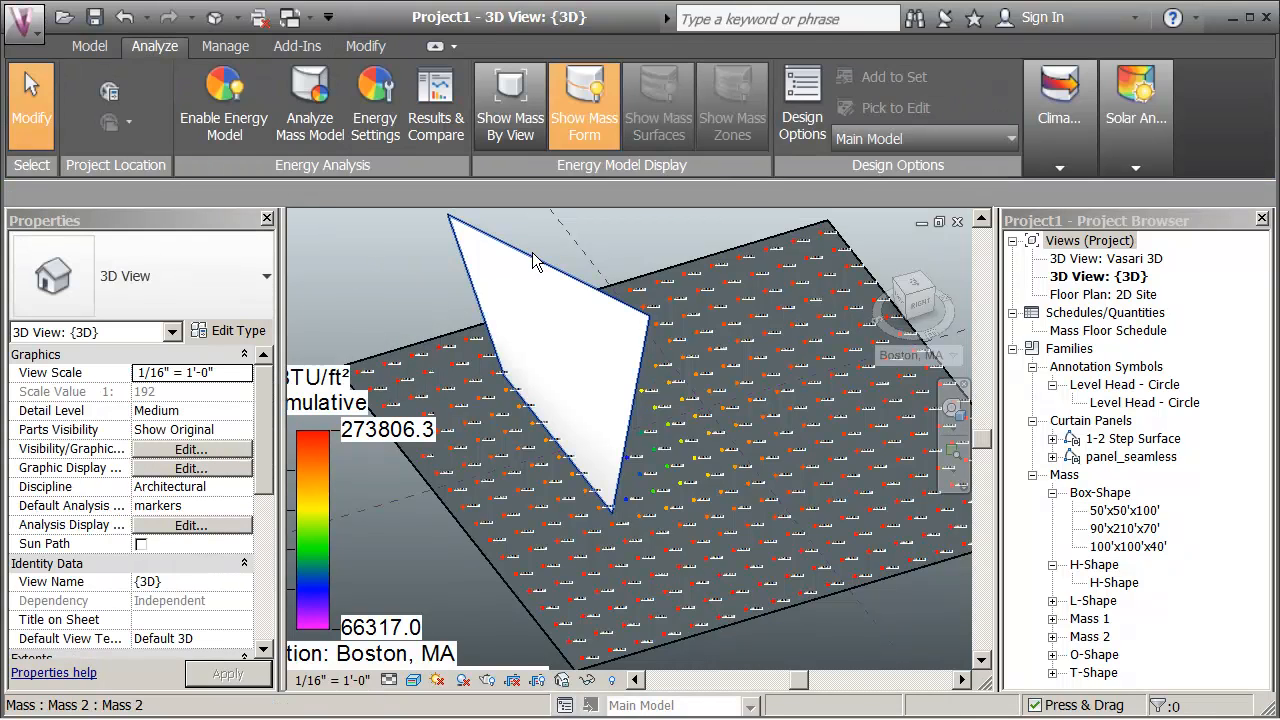
{"action": "left_click", "coordinate": [508, 267]}
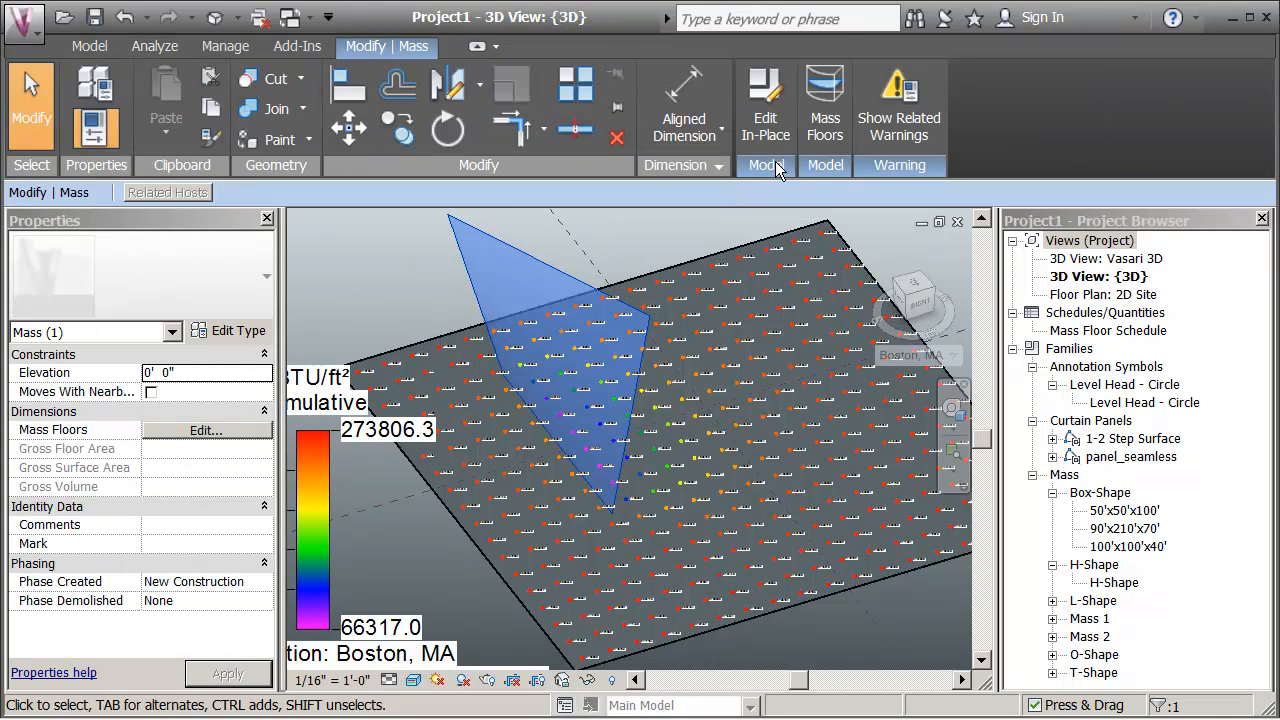
{"action": "left_click", "coordinate": [762, 122]}
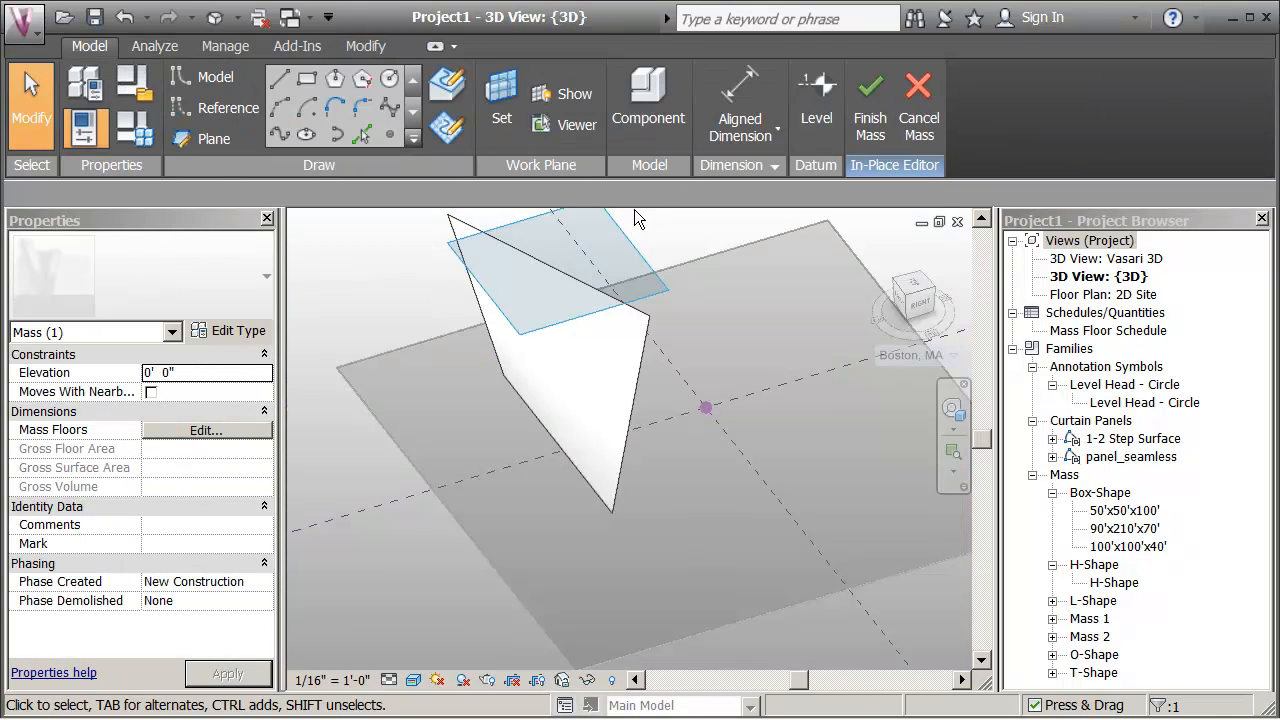
{"action": "left_click", "coordinate": [548, 367]}
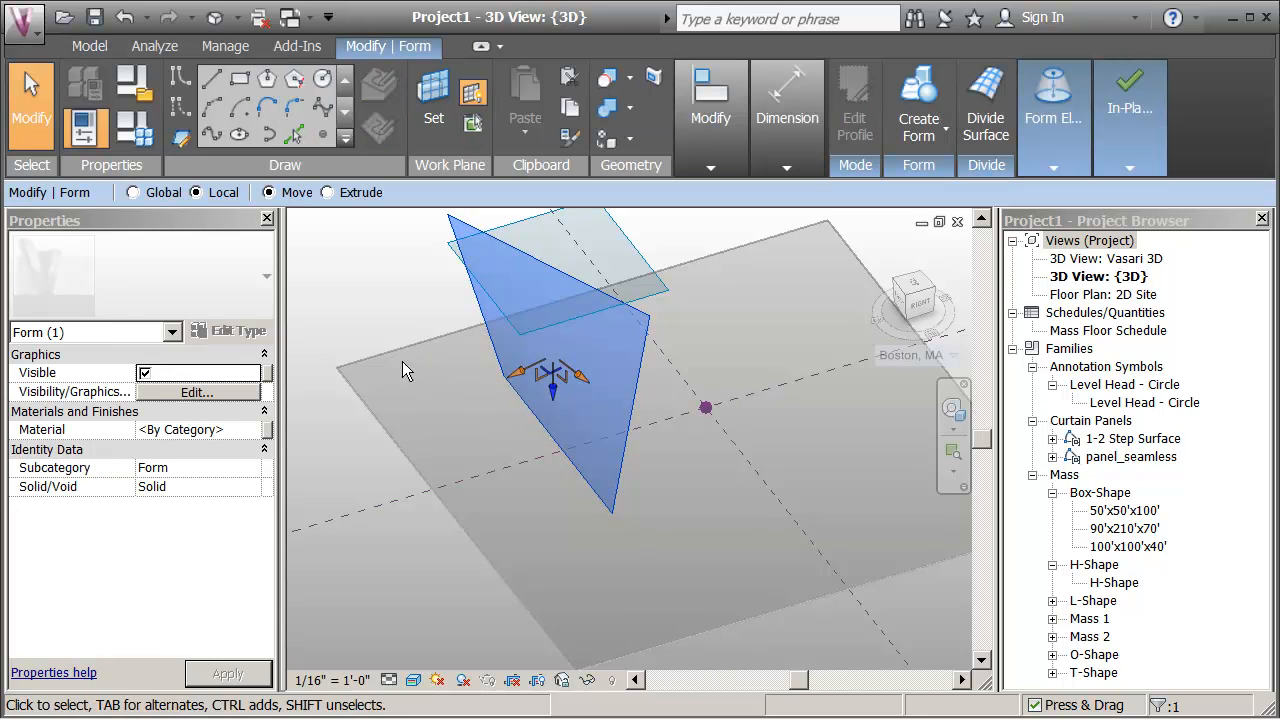
{"action": "left_click", "coordinate": [265, 280]}
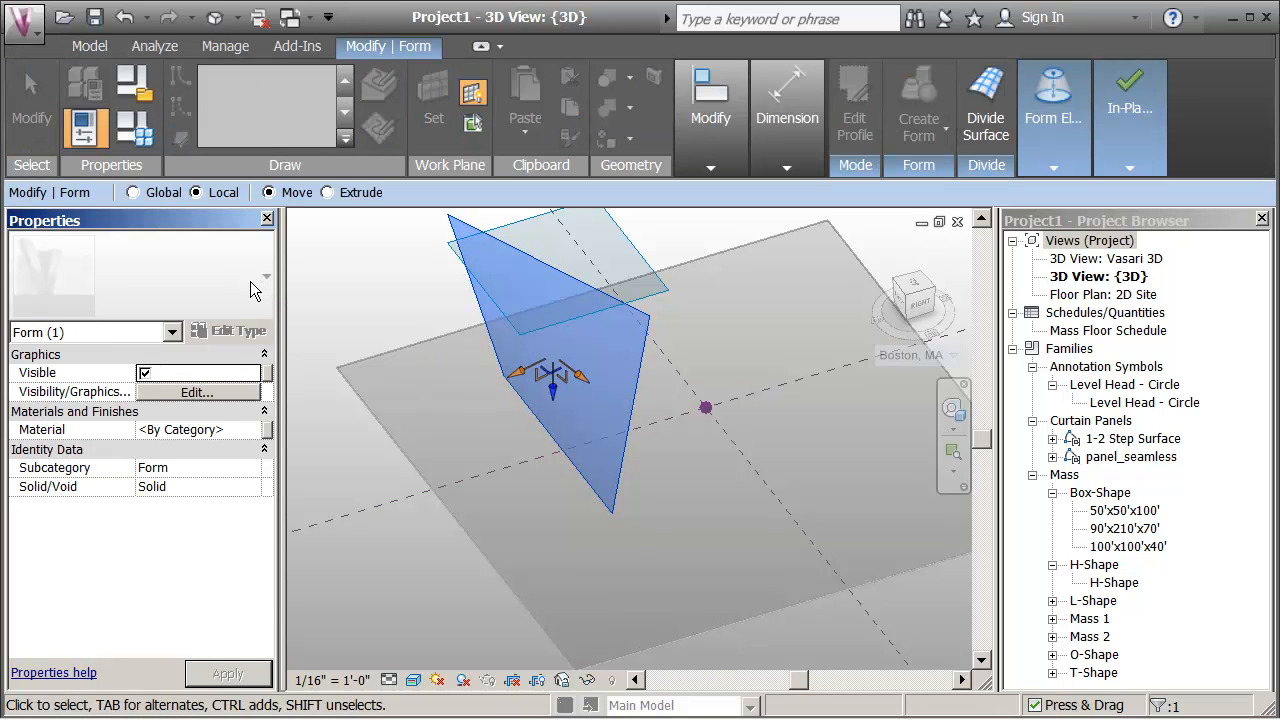
{"action": "left_click", "coordinate": [985, 105]}
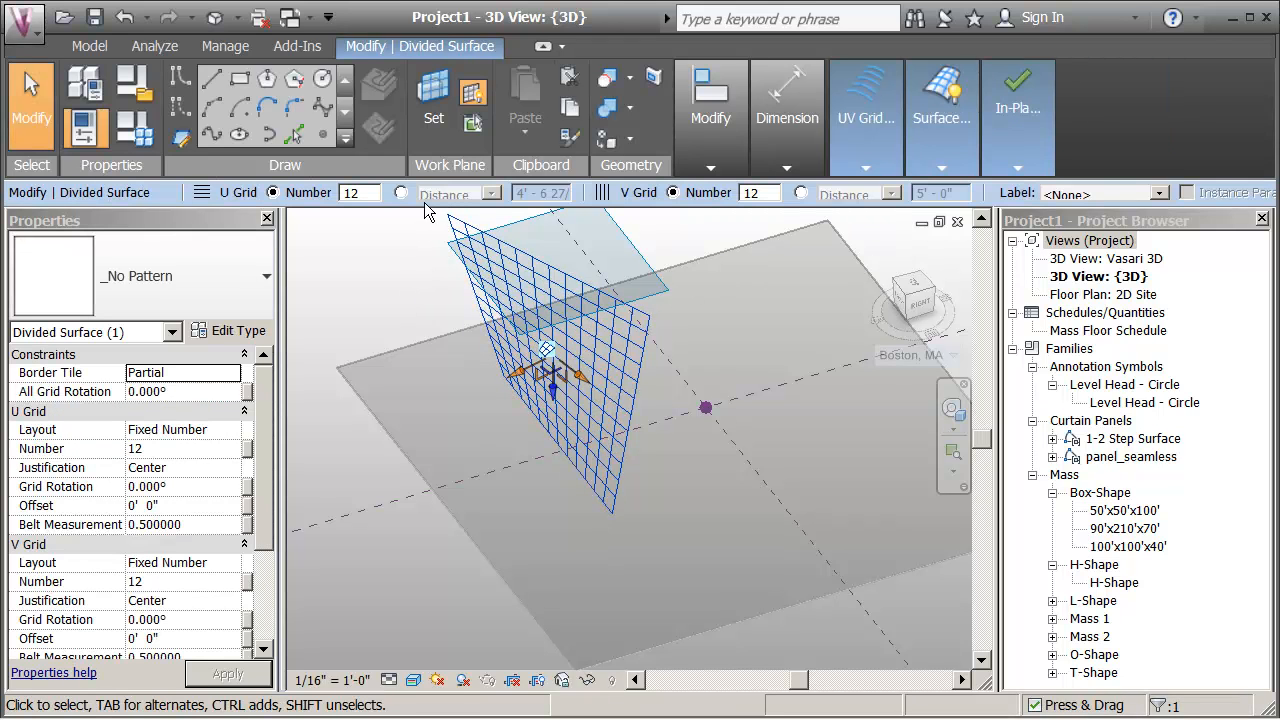
- Set both the U grid and V grid numbers of the divided surface to 6
{"action": "left_click_drag", "start_coordinate": [375, 192], "coordinate": [344, 192]}
{"action": "type", "text": "6"}
{"action": "key", "text": "Return"}
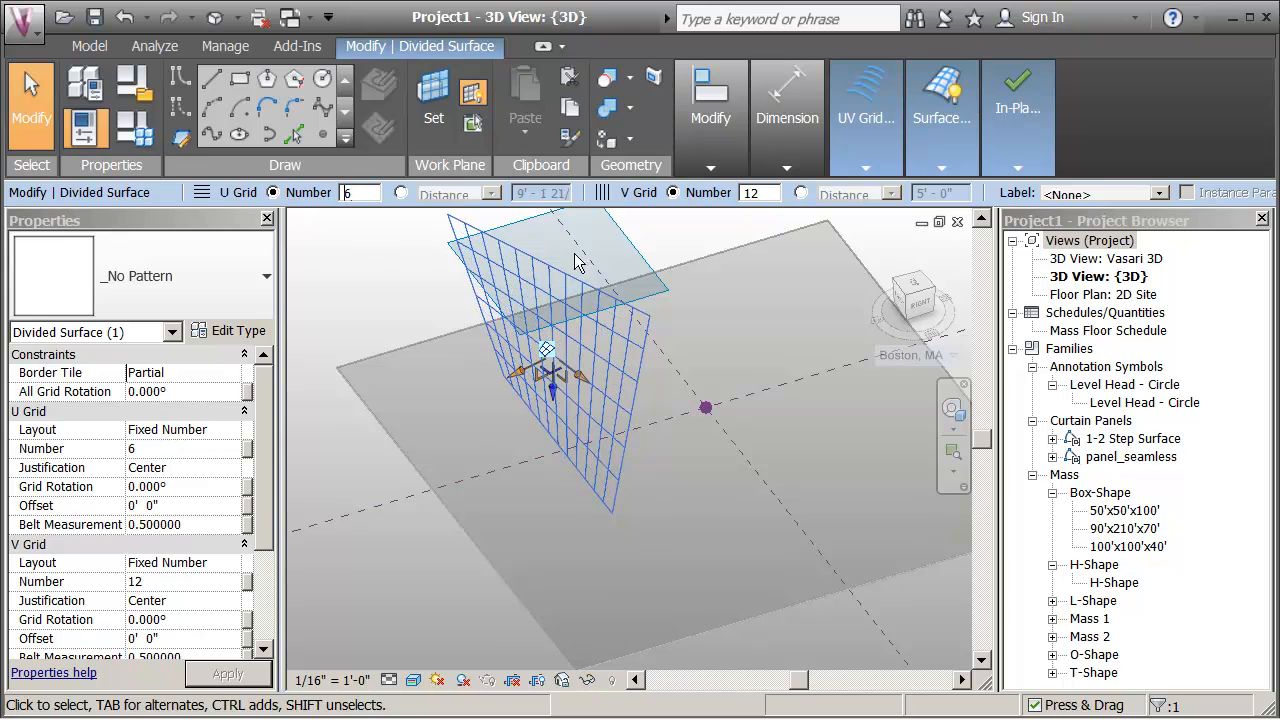
{"action": "left_click_drag", "start_coordinate": [770, 192], "coordinate": [740, 192]}
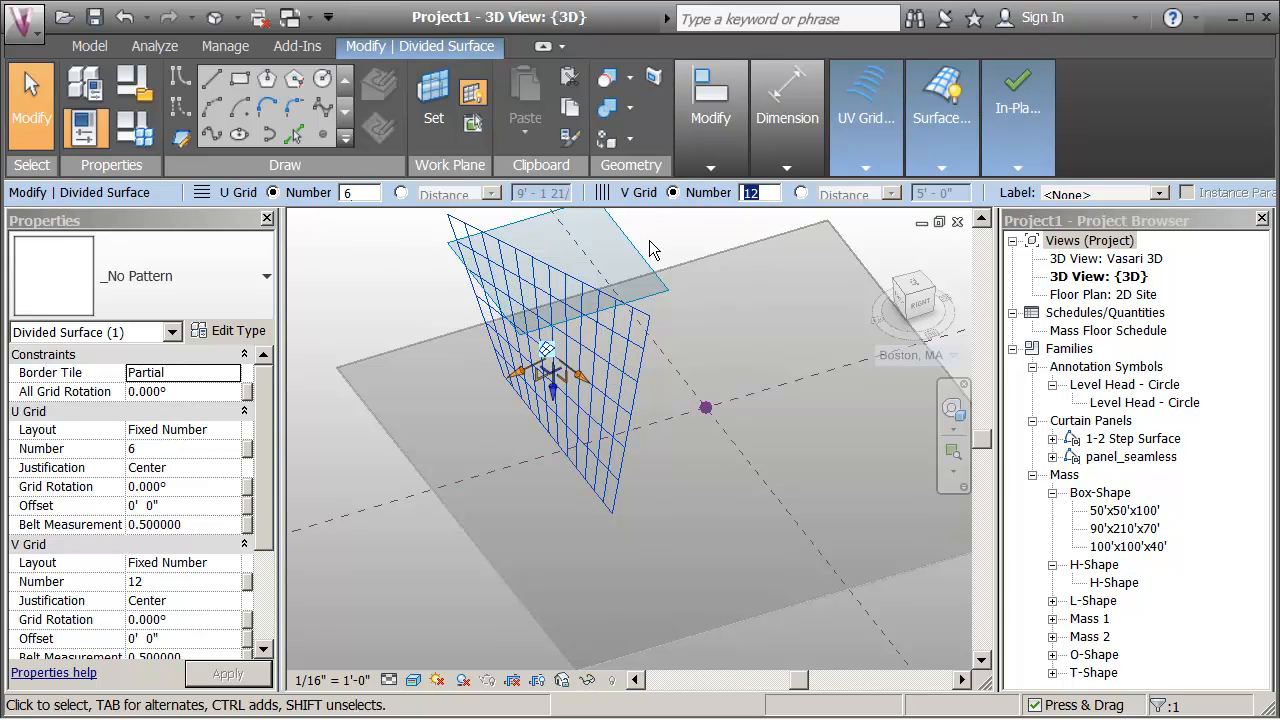
{"action": "type", "text": "6"}
{"action": "key", "text": "Return"}
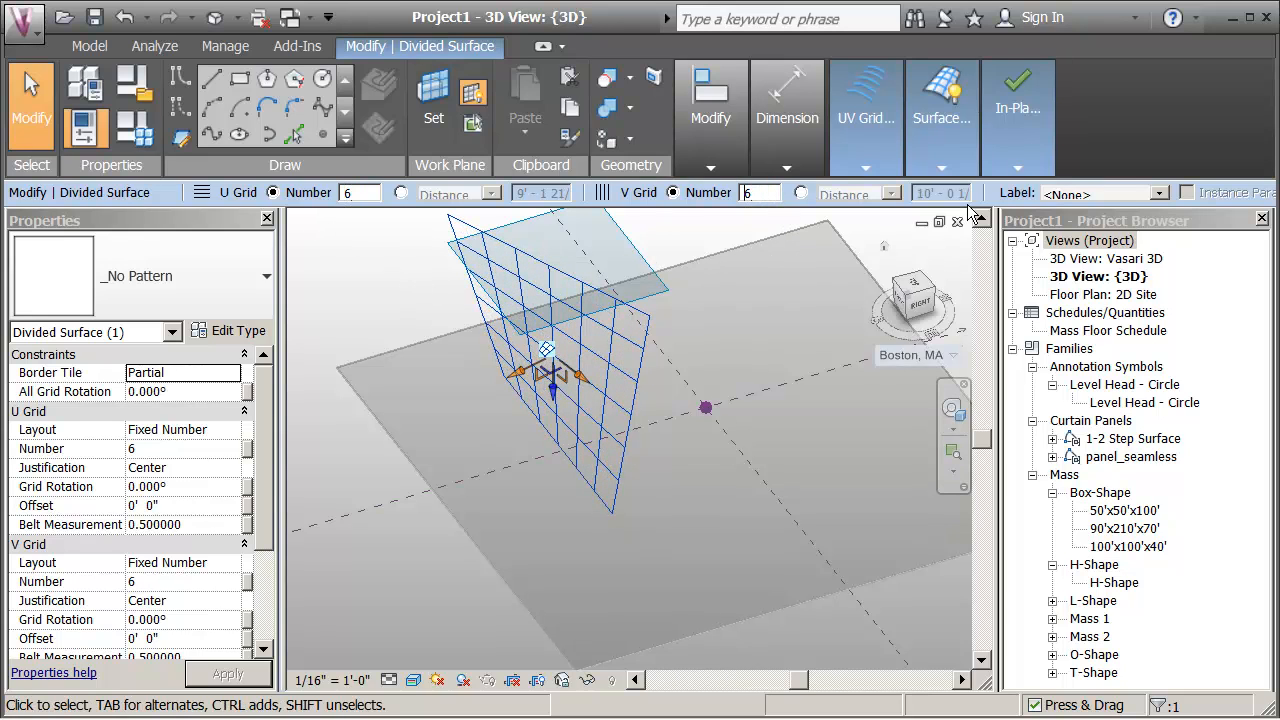
- Apply the panel_seamless curtain panel type to the divided surface and finish the in-place mass
{"action": "mouse_move", "coordinate": [1020, 110]}
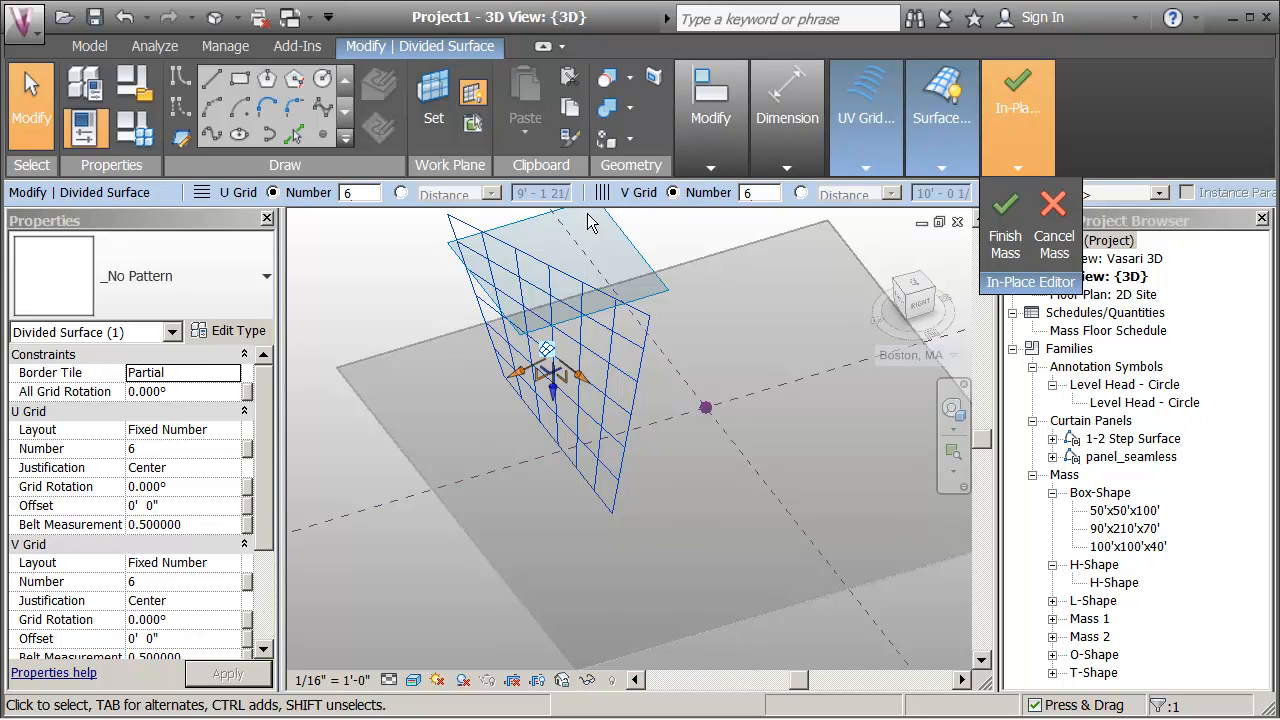
{"action": "left_click", "coordinate": [264, 276]}
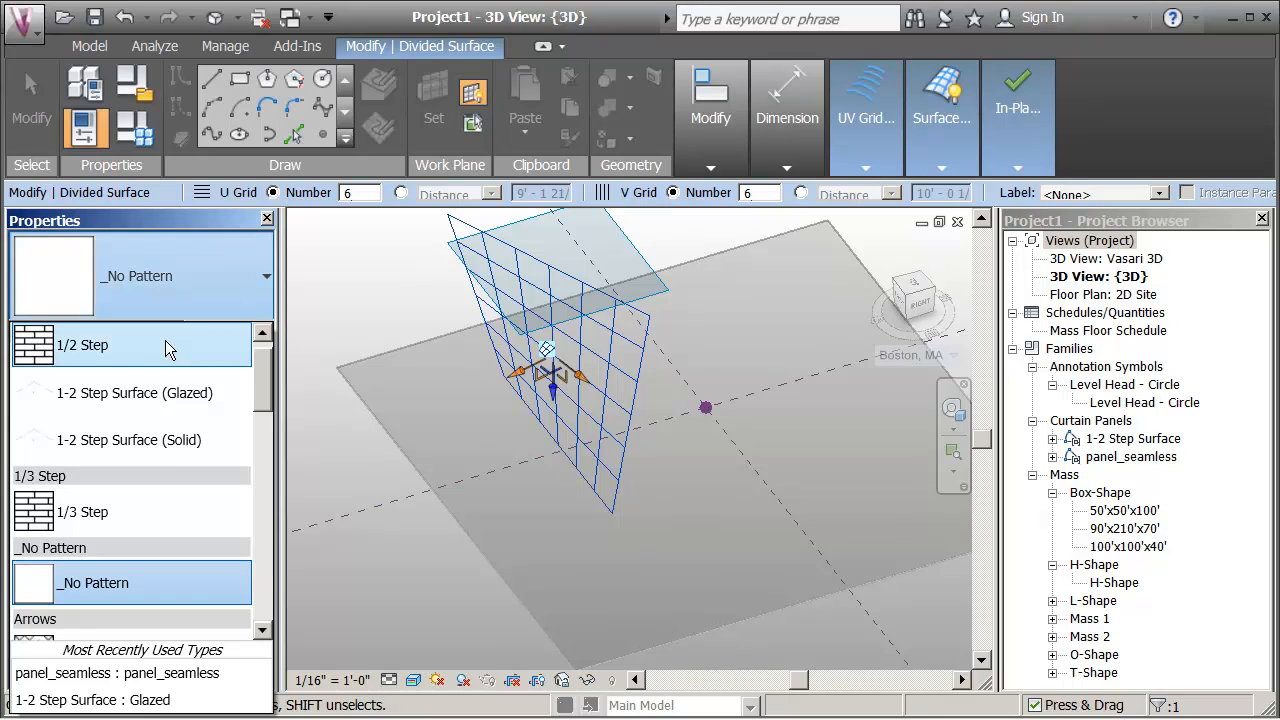
{"action": "left_click_drag", "start_coordinate": [268, 393], "coordinate": [262, 498]}
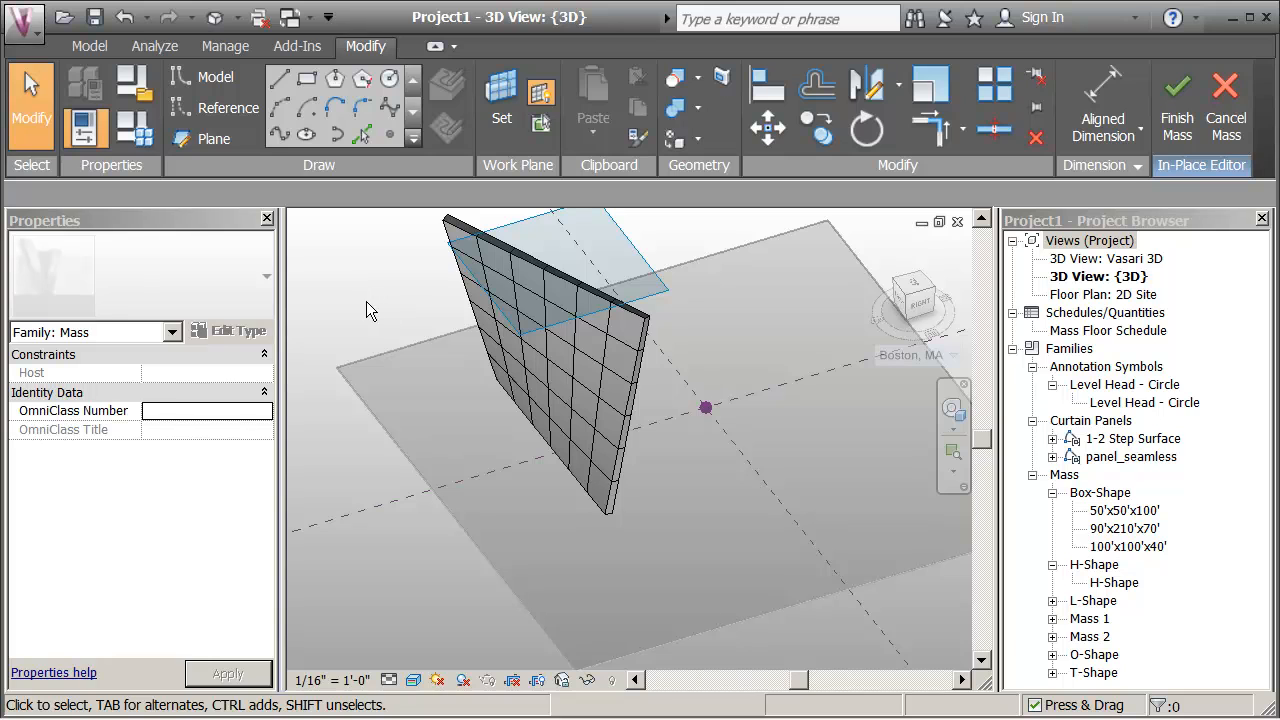
{"action": "scroll", "coordinate": [392, 295], "scroll_direction": "up", "scroll_amount": 1}
{"action": "middle_click_drag", "start_coordinate": [406, 313], "coordinate": [392, 335]}
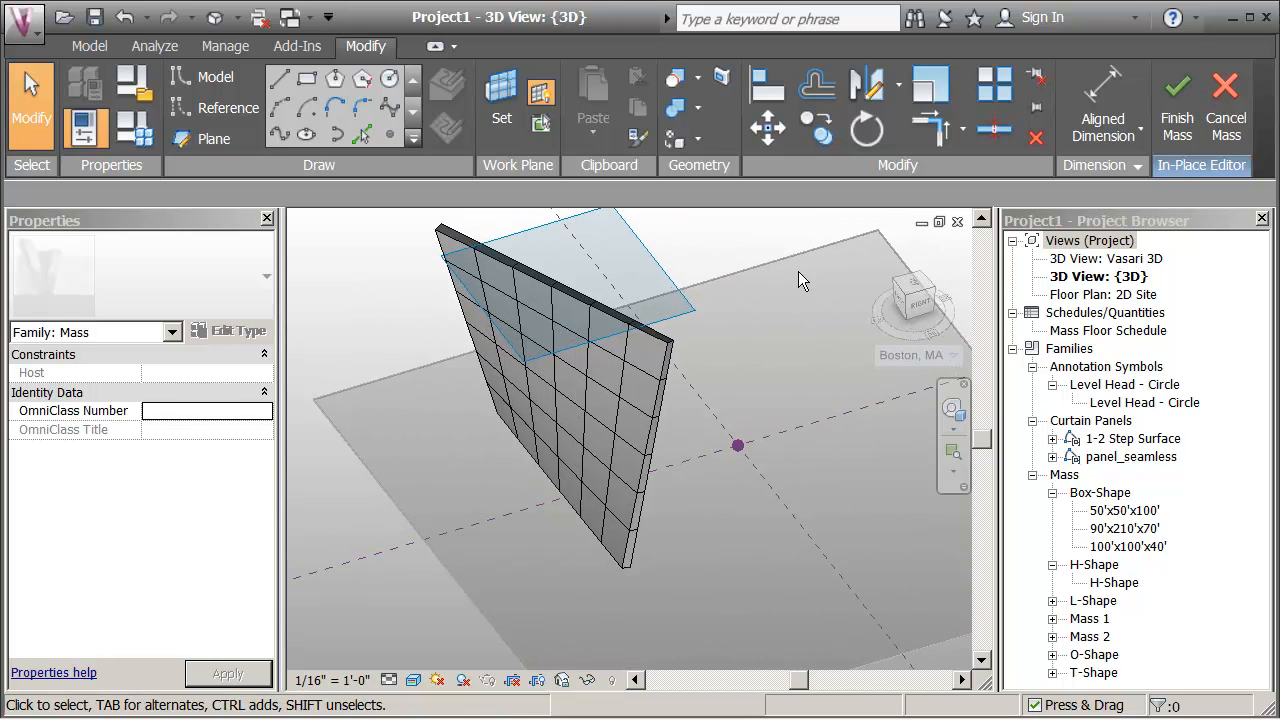
{"action": "left_click", "coordinate": [1177, 108]}
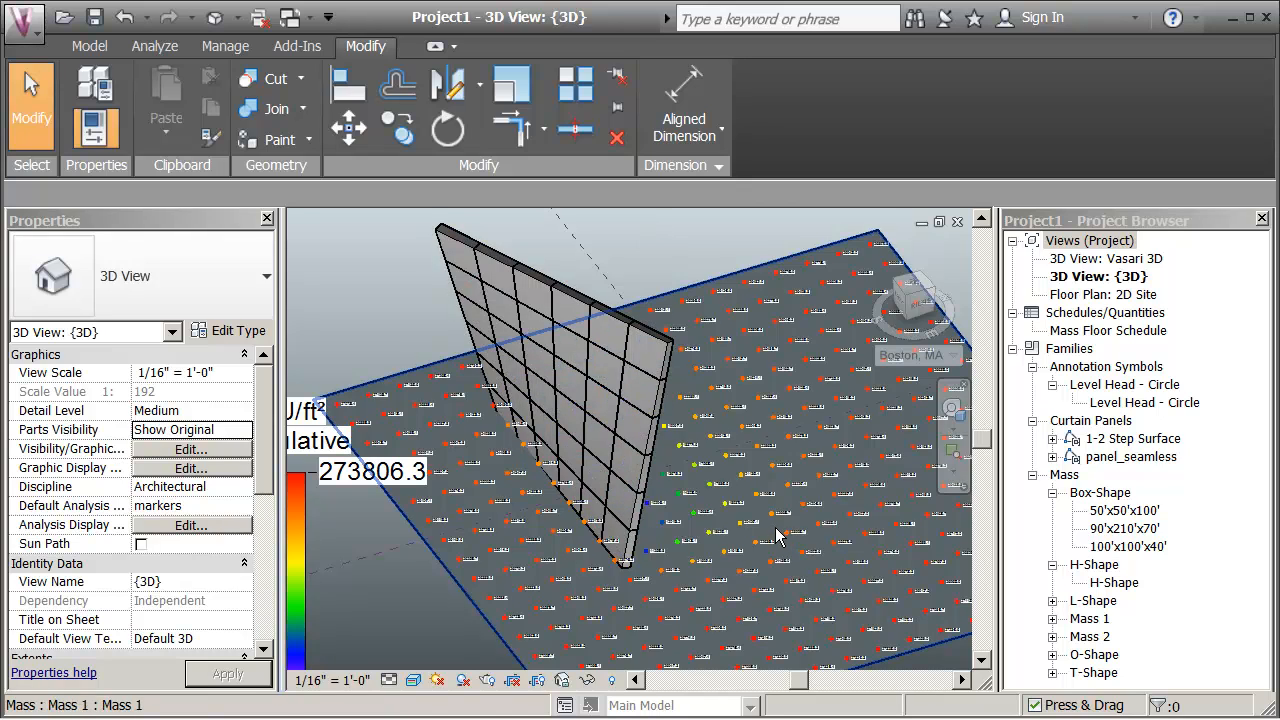
- Examine the radiation markers and value labels on the ground beside the base of the panelled mass
{"action": "scroll", "coordinate": [776, 537], "scroll_direction": "up", "scroll_amount": 5}
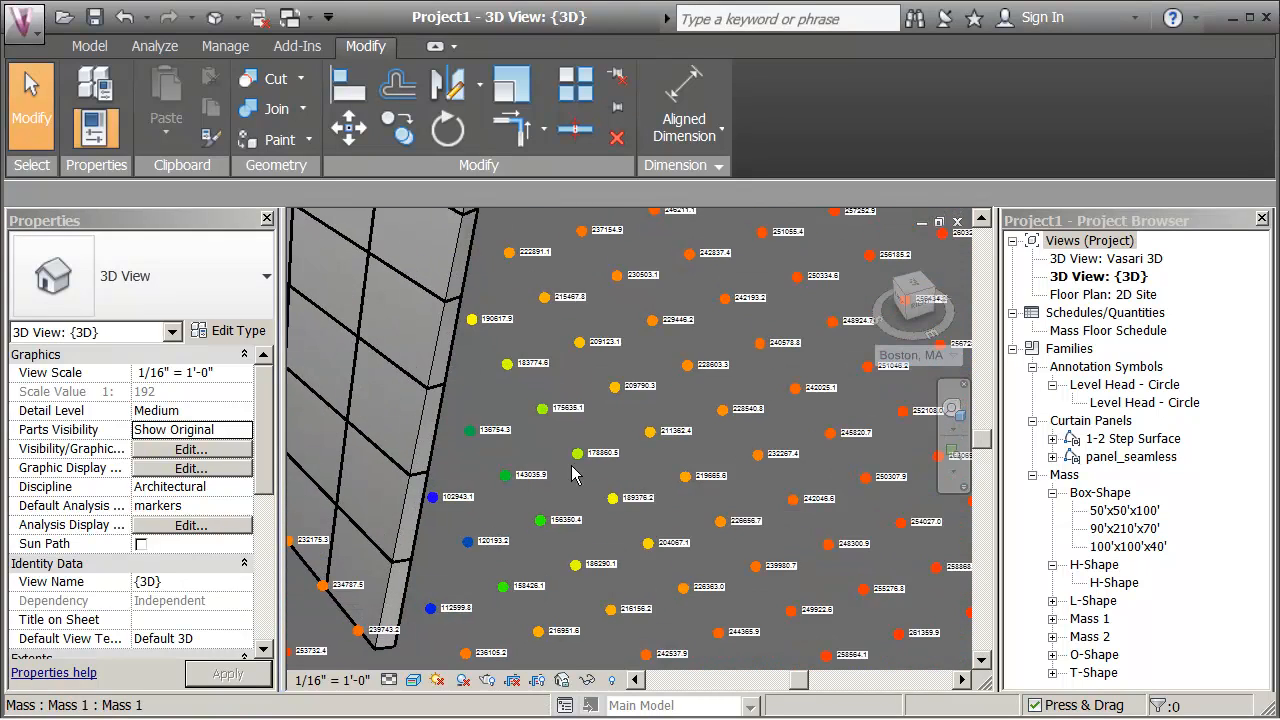
{"action": "scroll", "coordinate": [575, 475], "scroll_direction": "up", "scroll_amount": 3}
{"action": "middle_click_drag", "start_coordinate": [366, 484], "coordinate": [476, 414]}
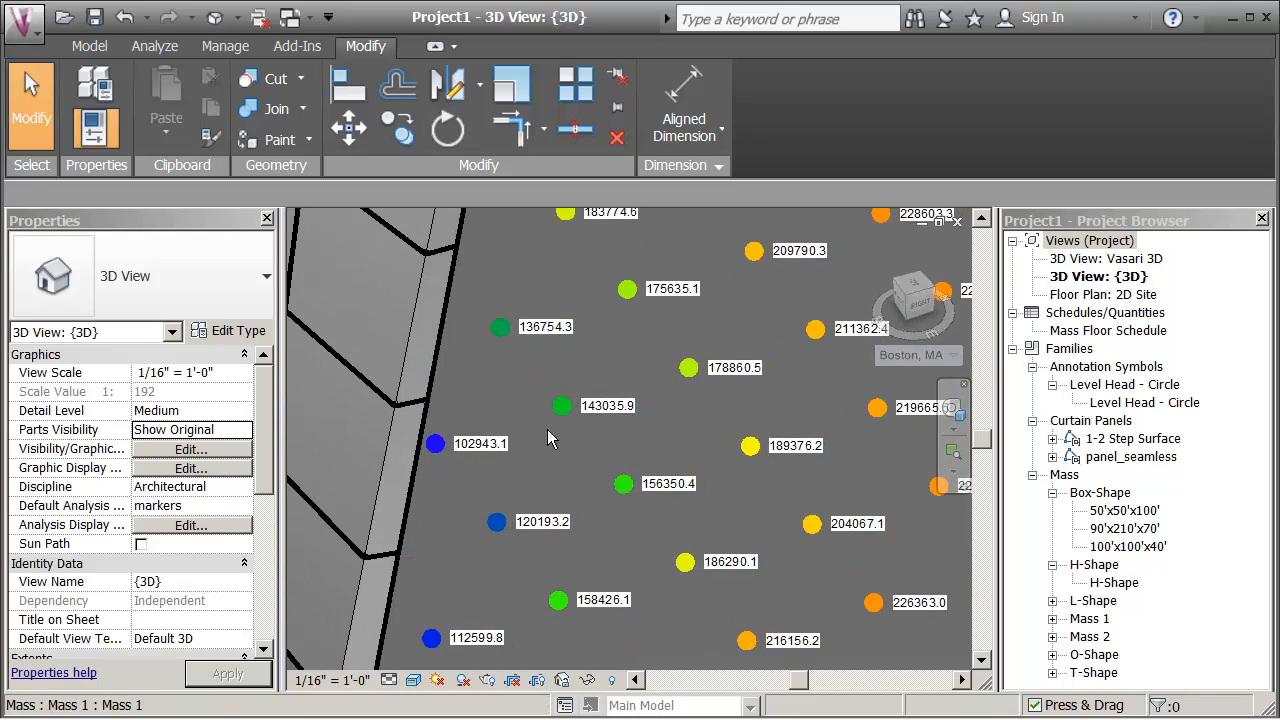
{"action": "scroll", "coordinate": [552, 437], "scroll_direction": "down", "scroll_amount": 3}
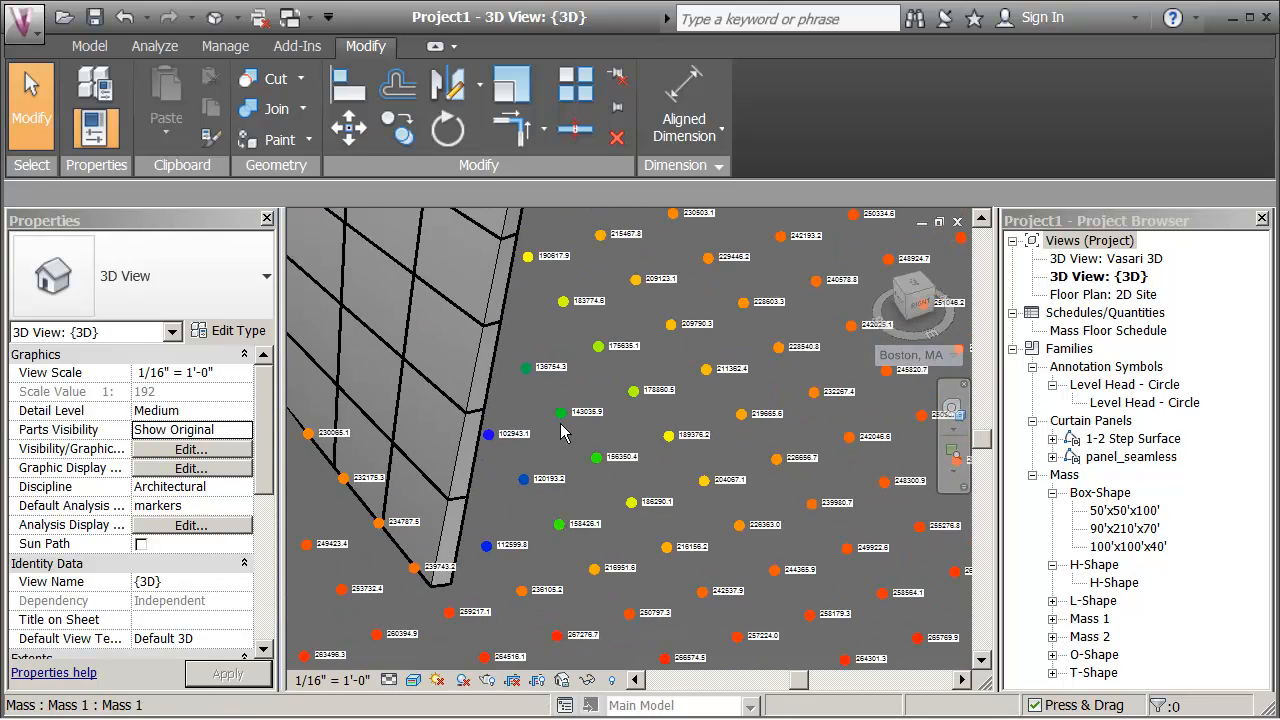
{"action": "scroll", "coordinate": [565, 435], "scroll_direction": "down", "scroll_amount": 1}
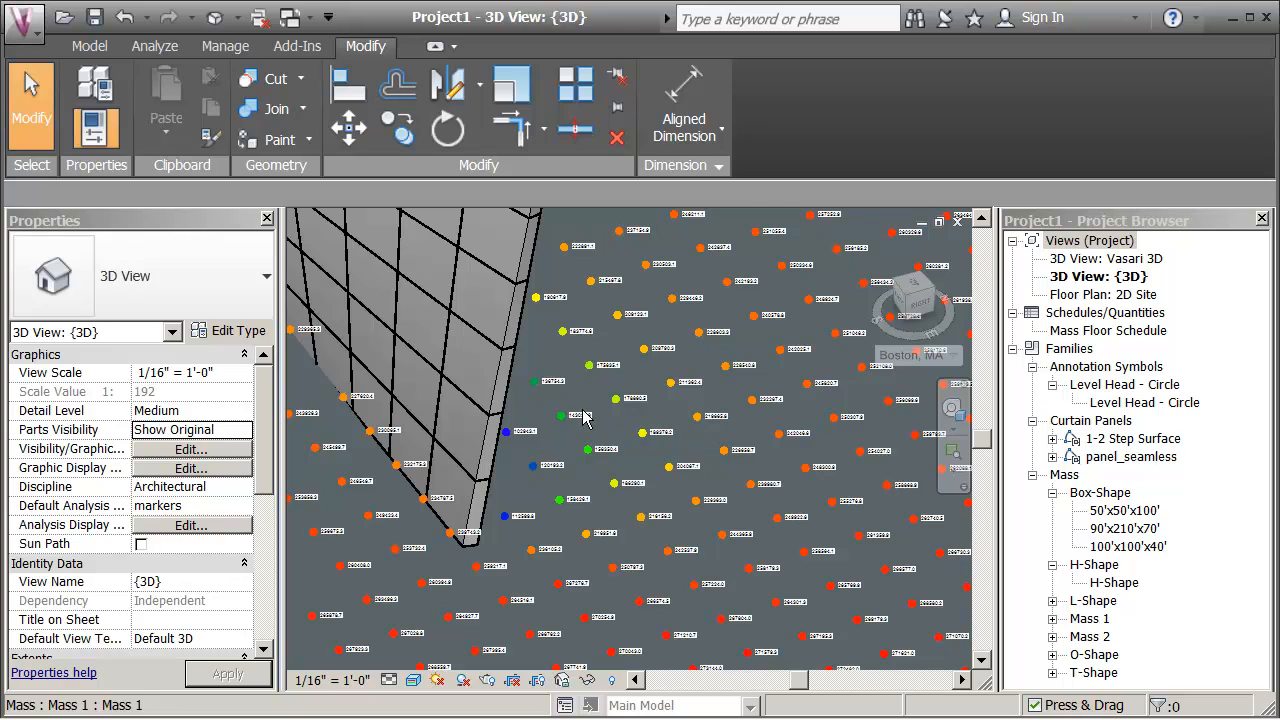
- Switch to the panel_seamless family, review its family types, and check the Shared option among its category parameters
{"action": "left_click", "coordinate": [531, 381]}
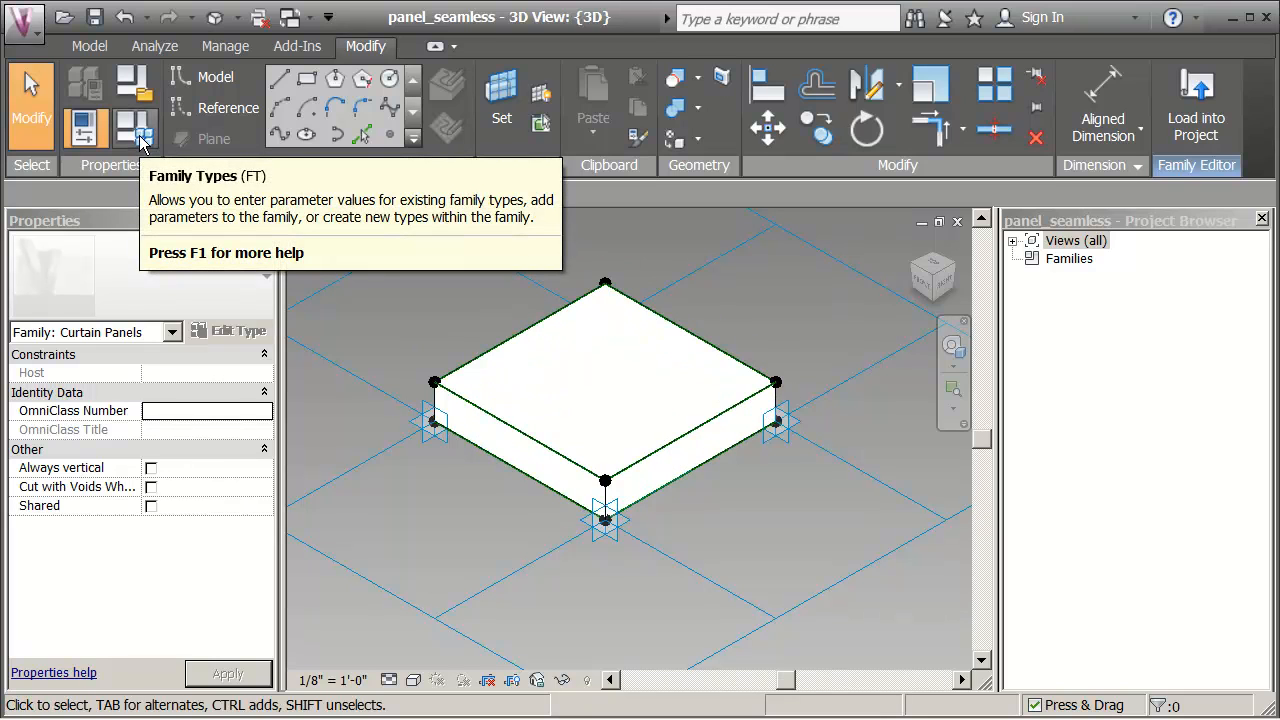
{"action": "left_click", "coordinate": [140, 143]}
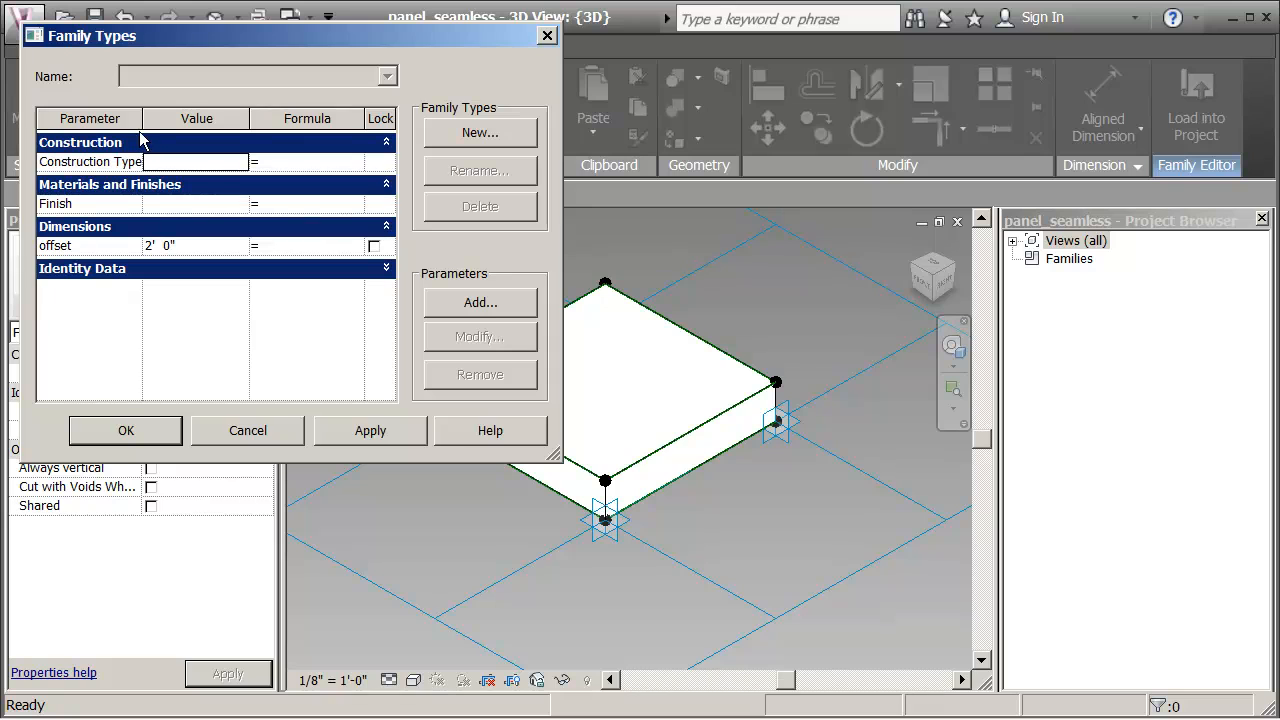
{"action": "left_click", "coordinate": [548, 37]}
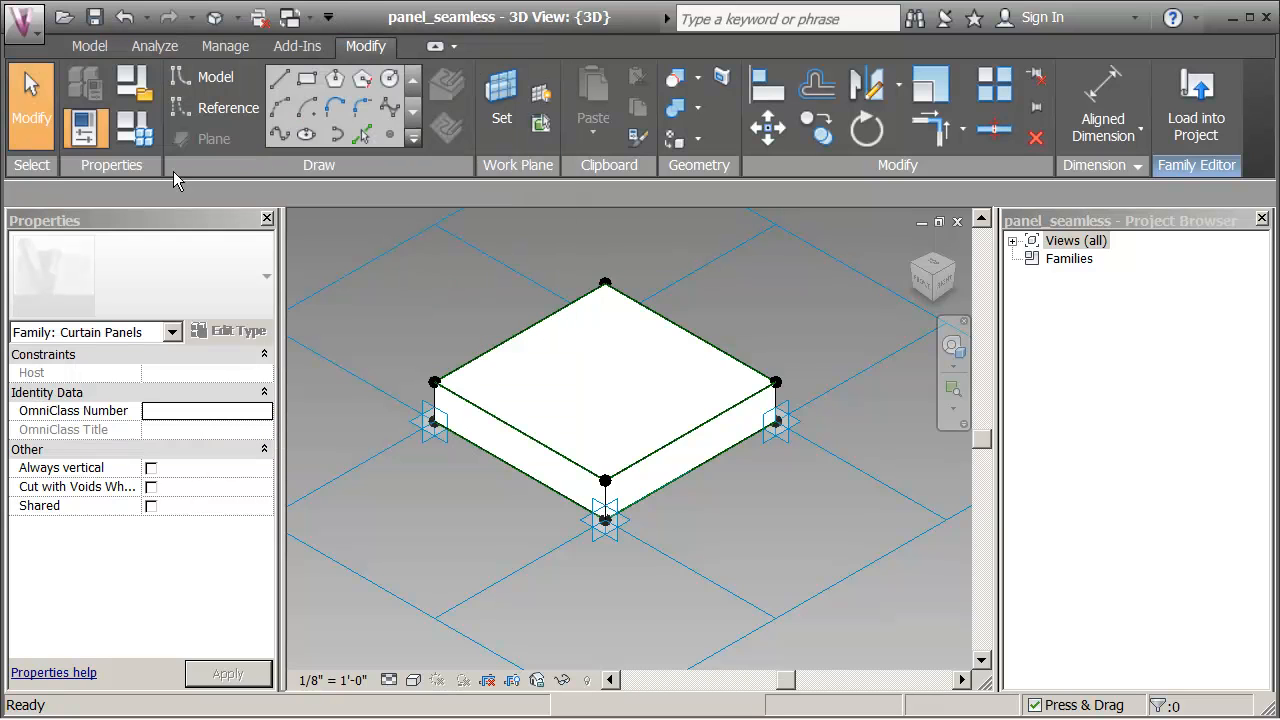
{"action": "left_click", "coordinate": [133, 100]}
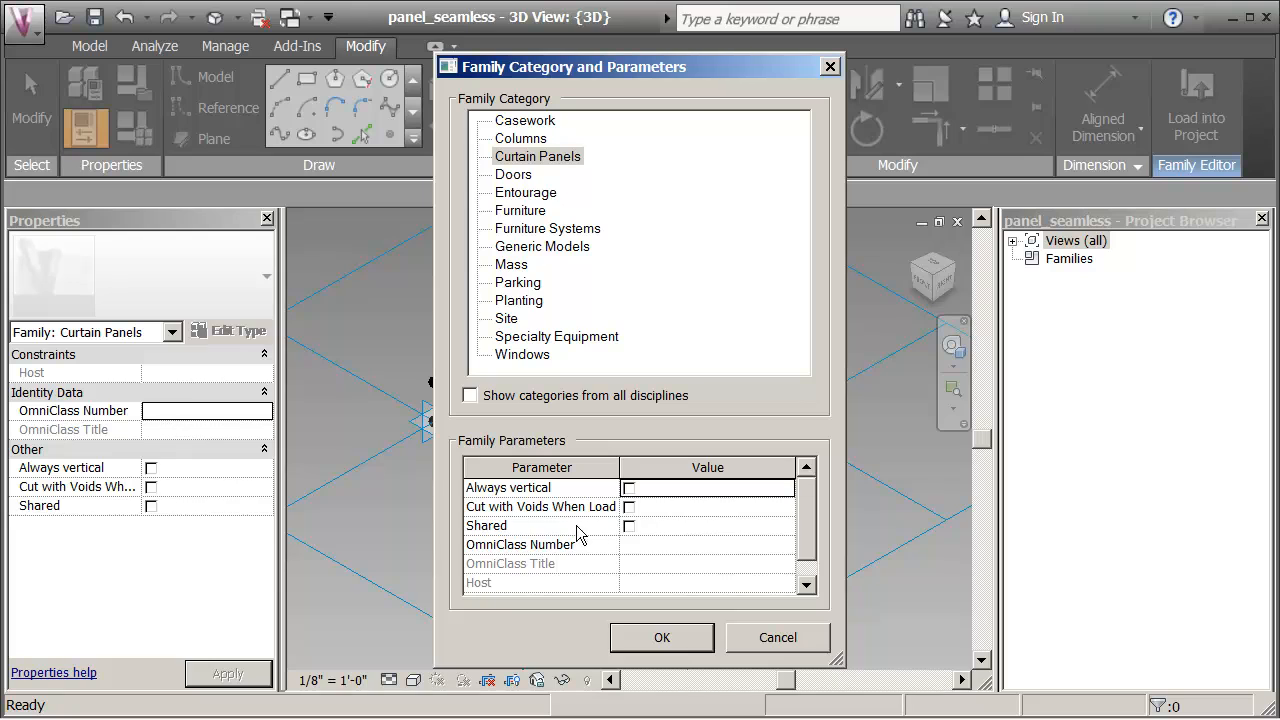